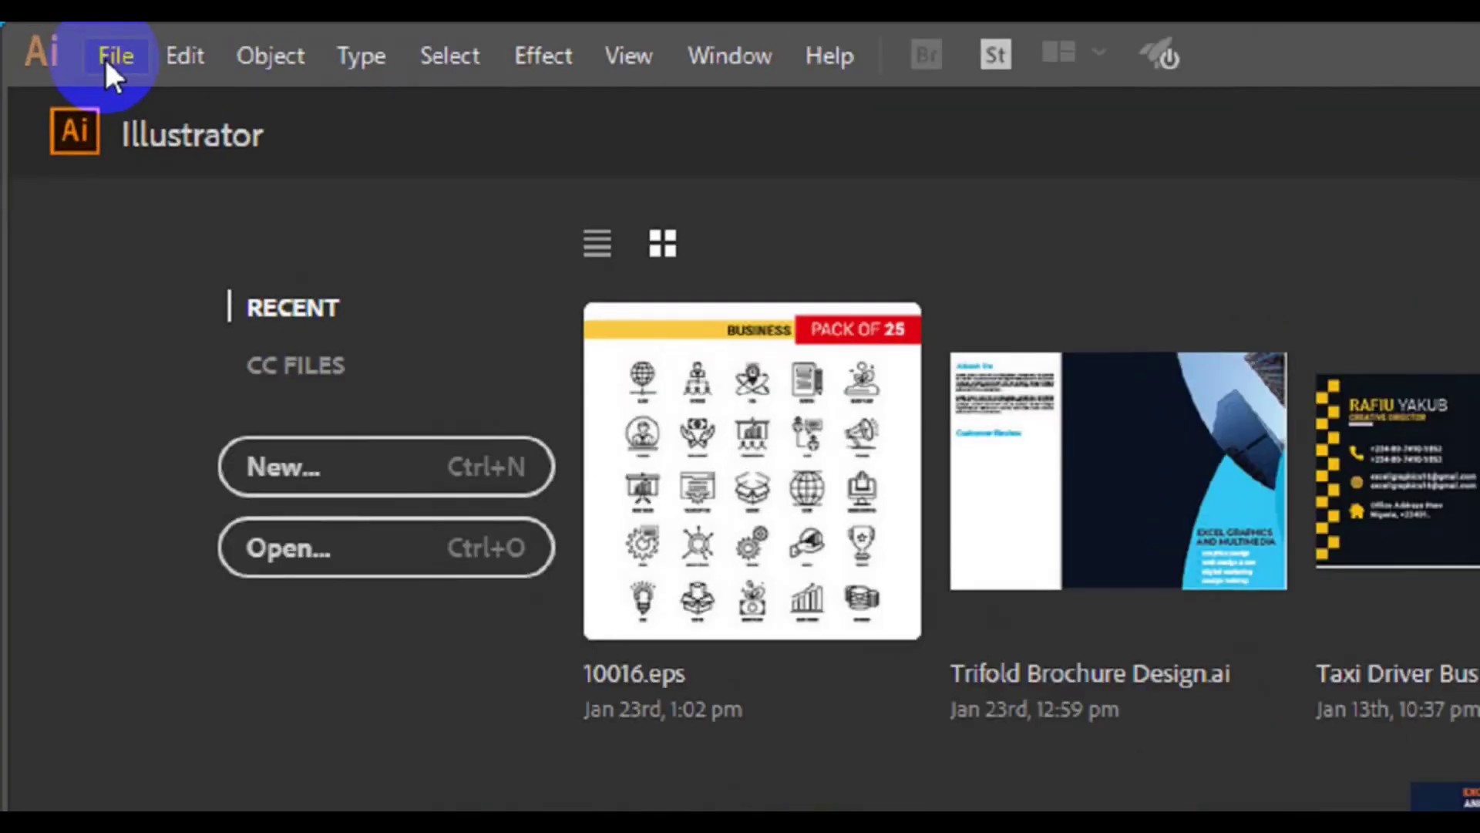
From the home screen, open the File menu to begin a new document
left_click(61, 40)
left_click(122, 63)
left_click(135, 64)
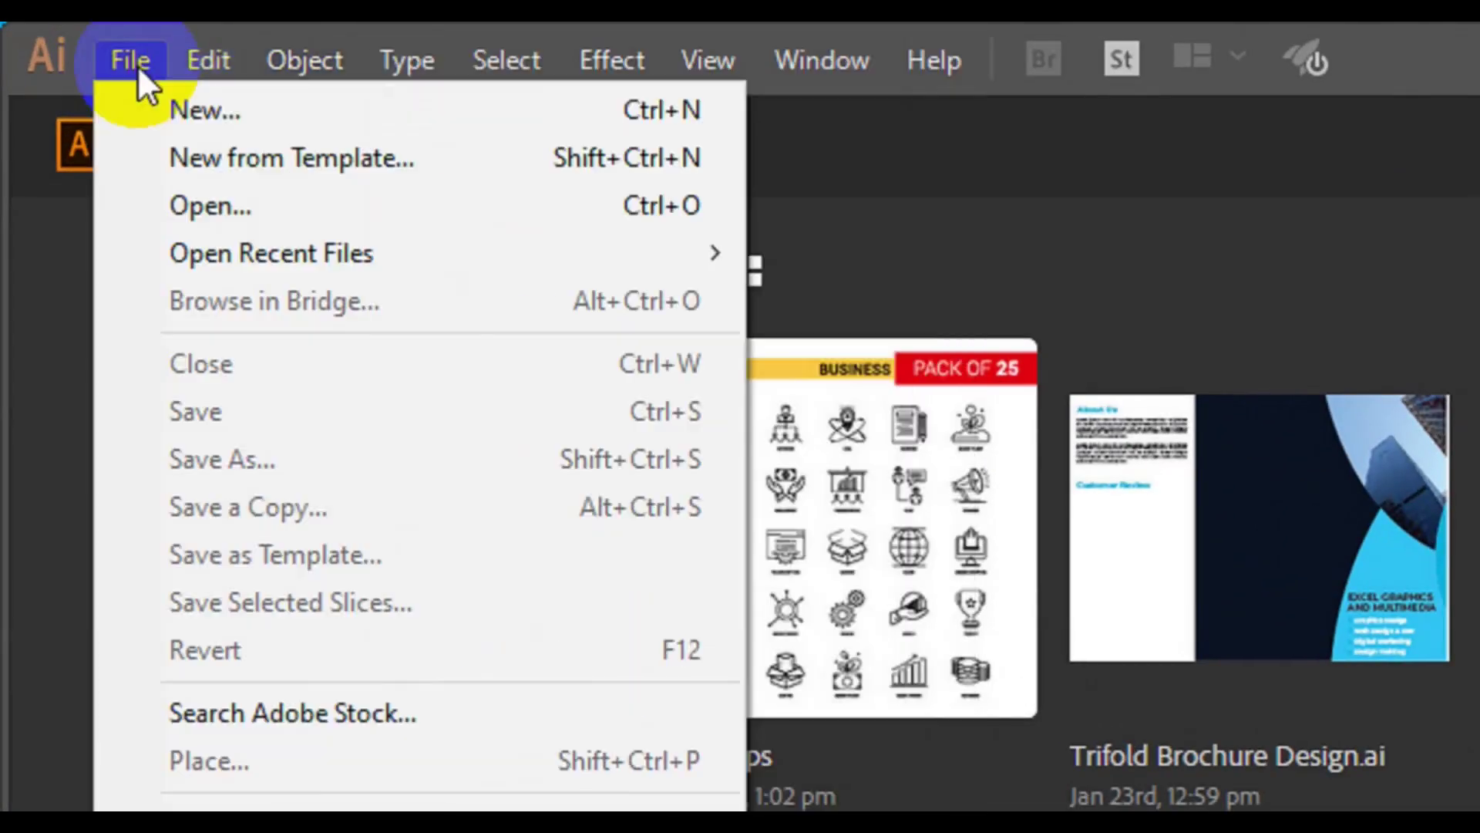
Name the new document 'Billboard Banner' and set its width to 10.9 in
left_click(174, 108)
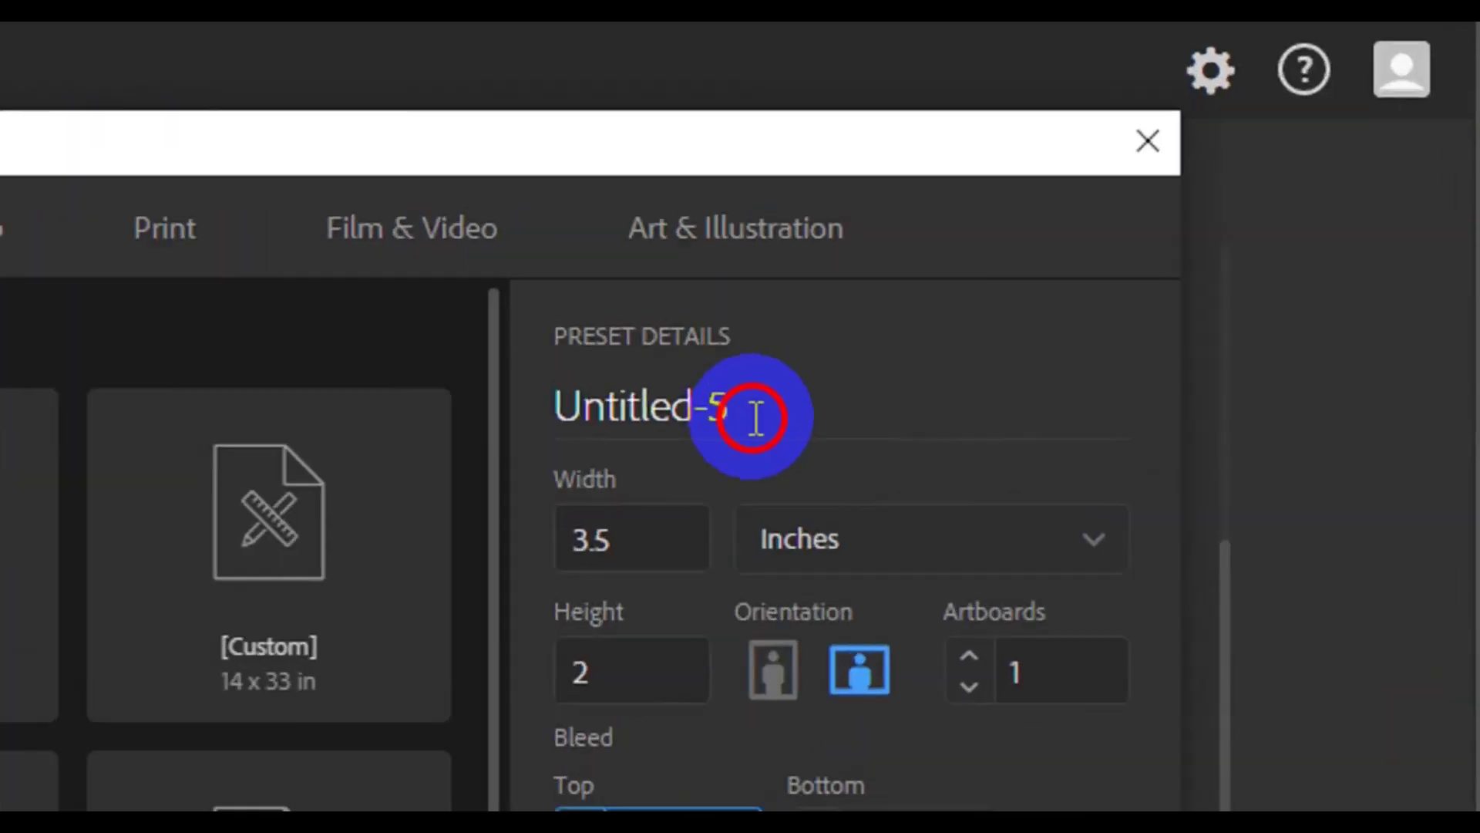
left_click(1118, 259)
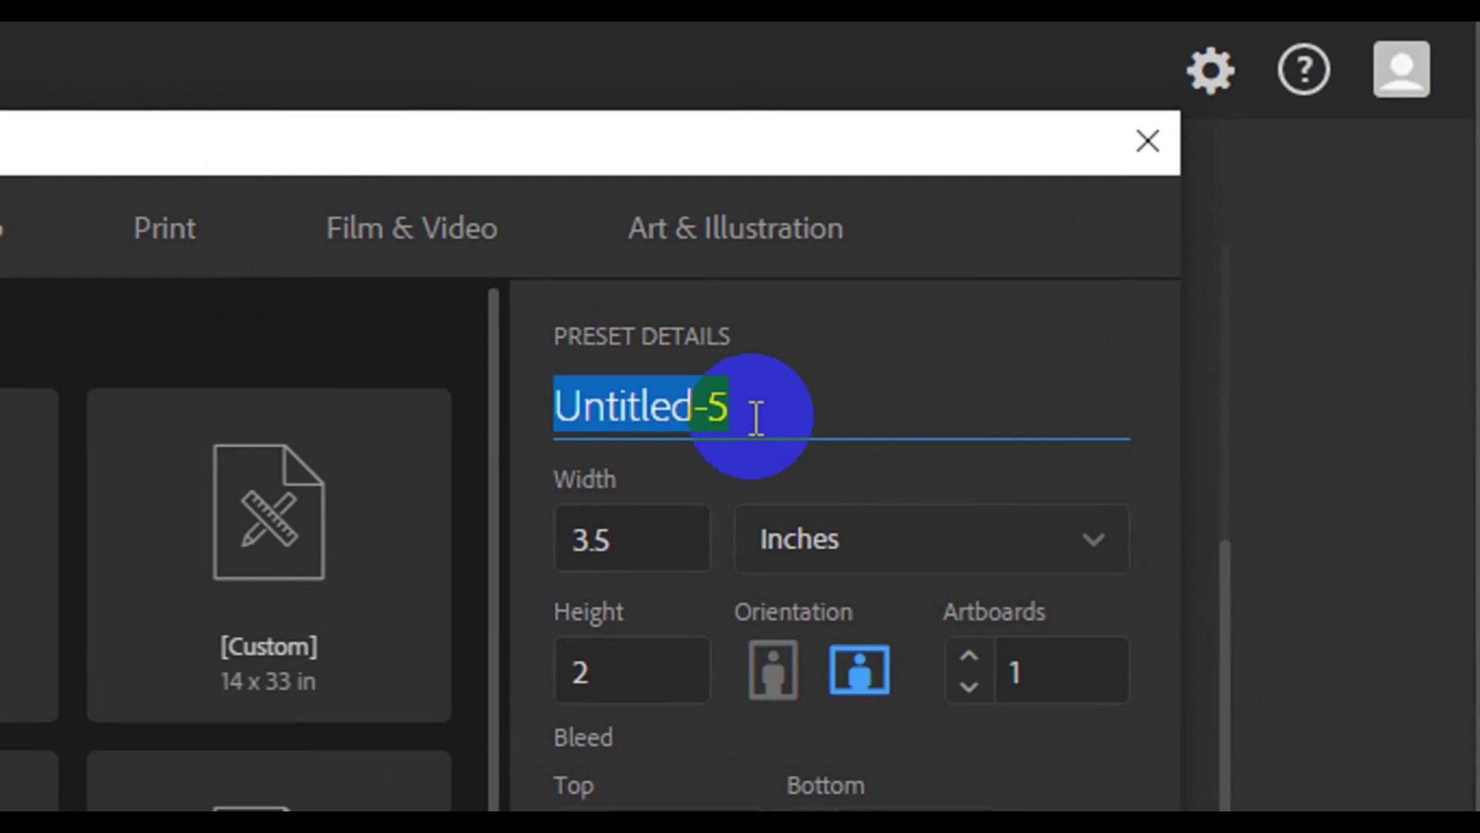
type("Billb")
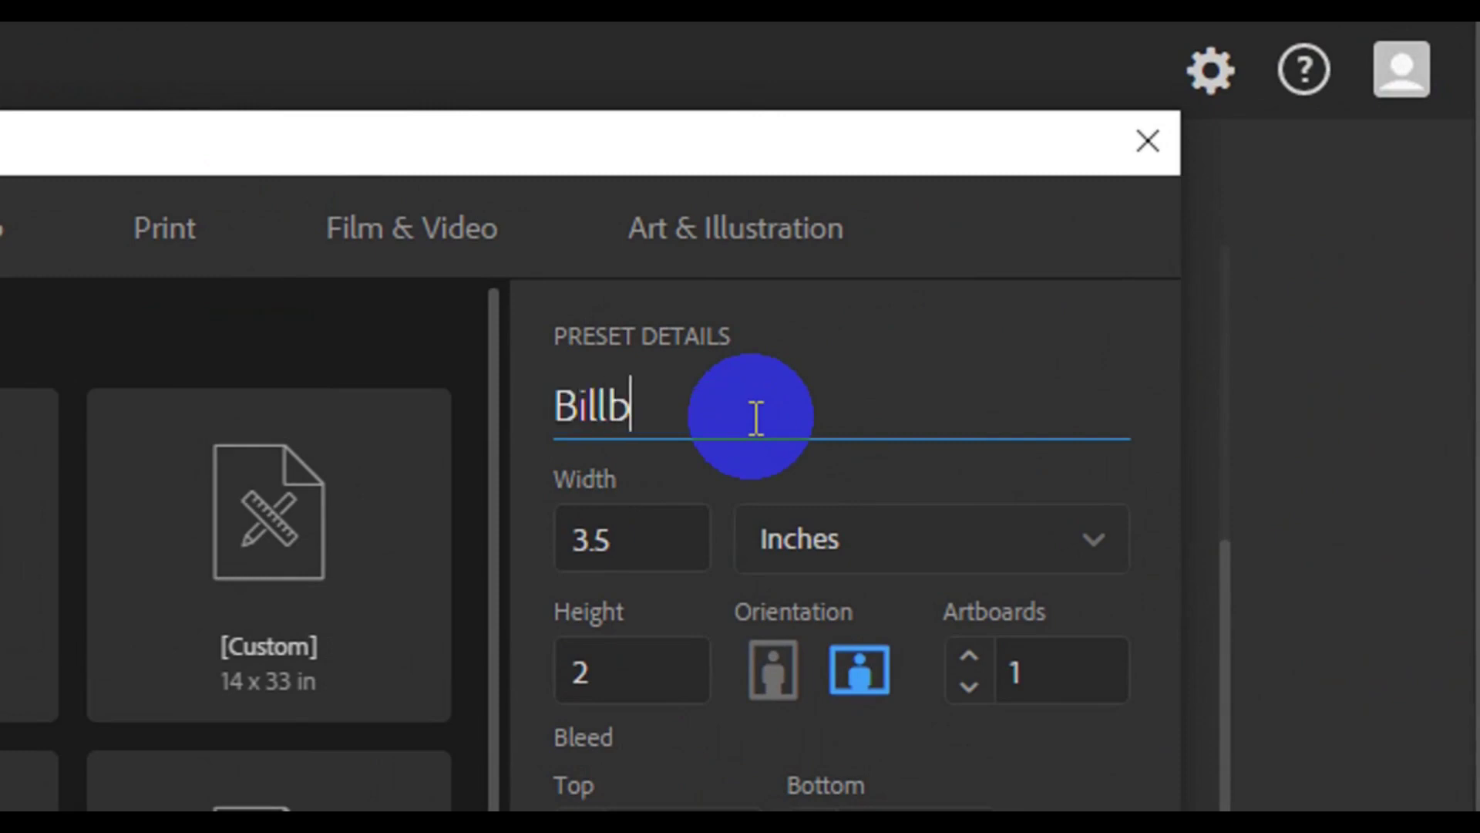
type("oard")
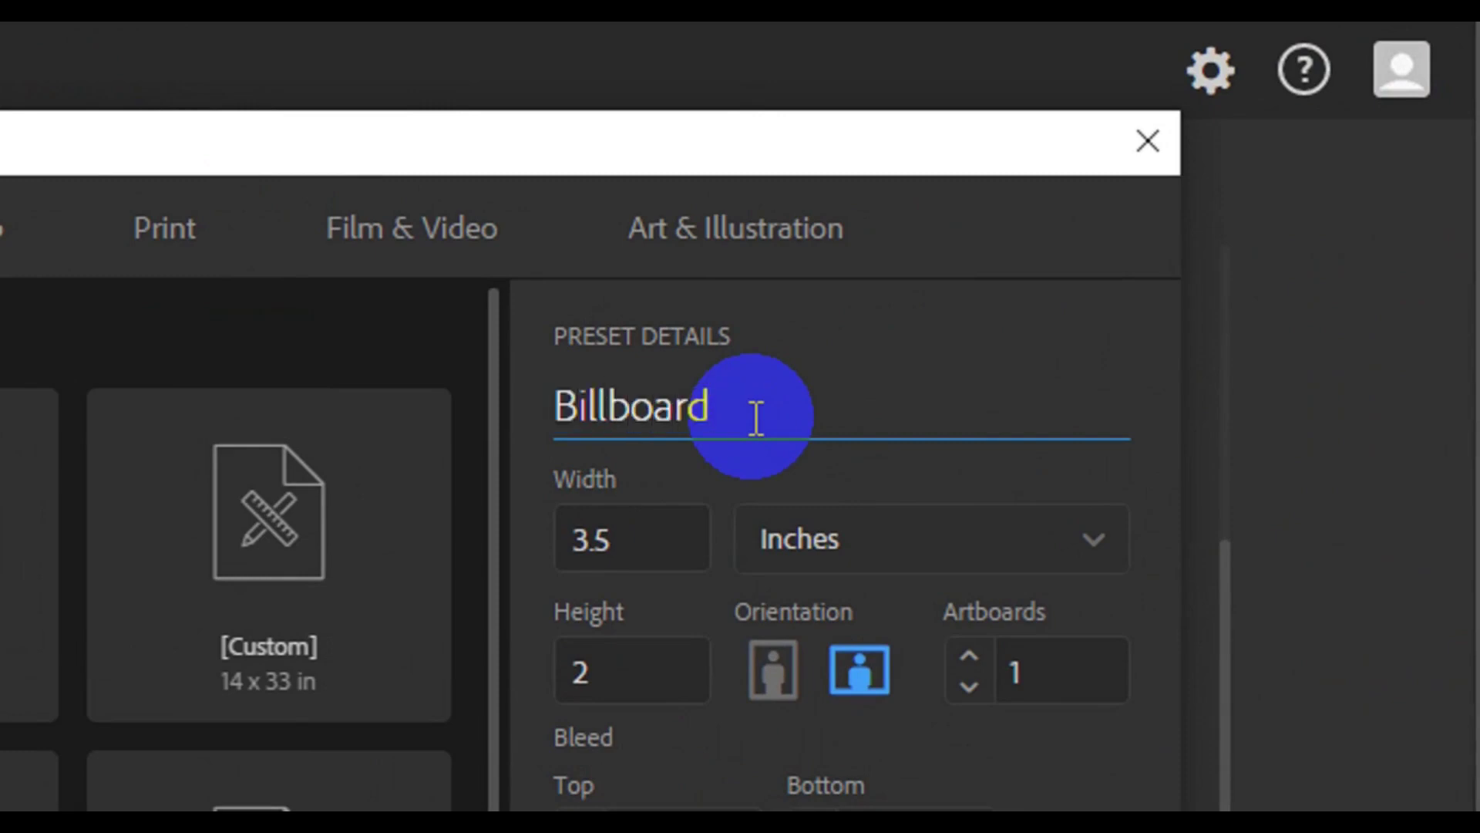
type(" B")
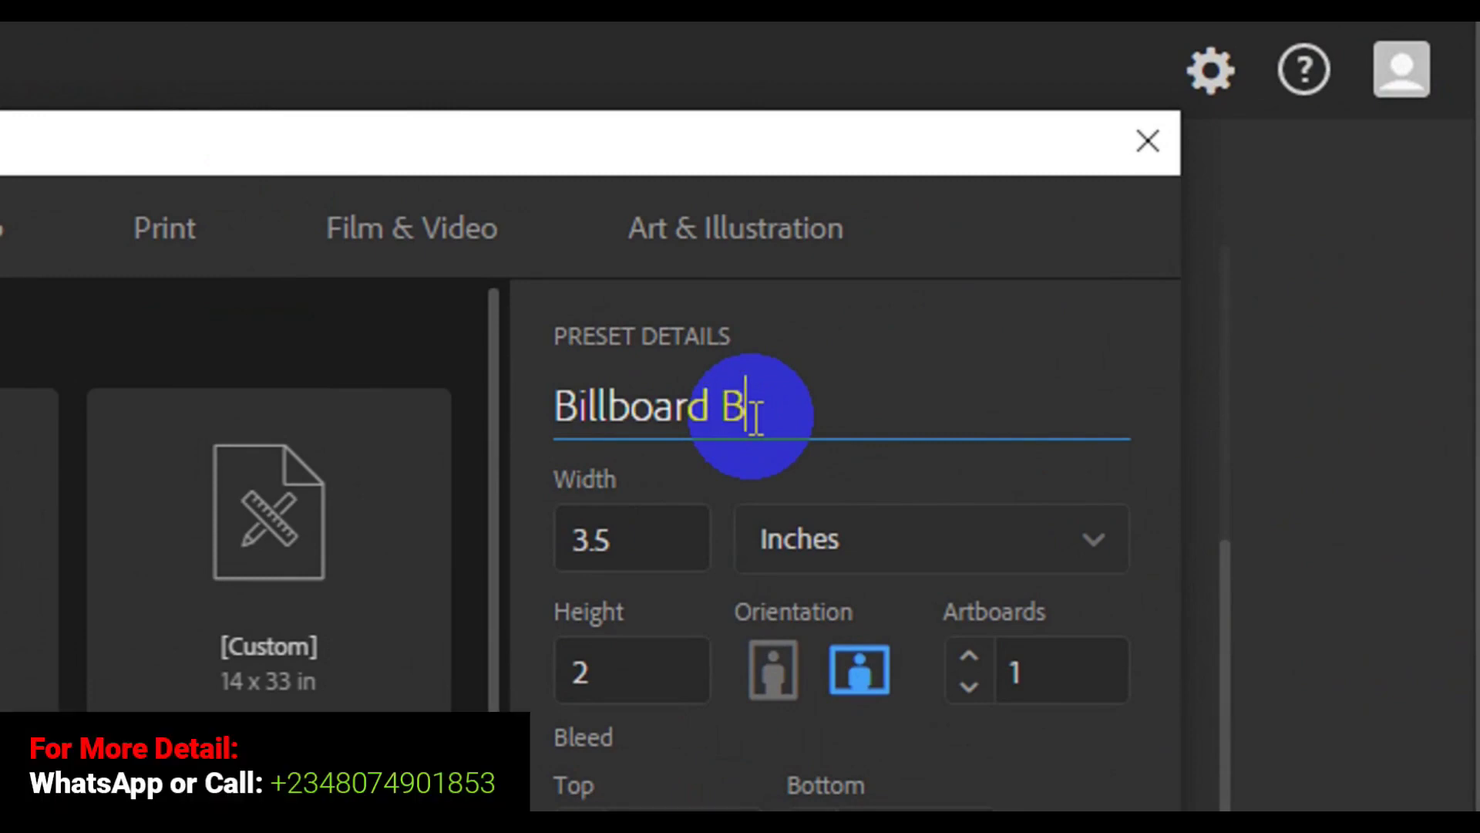
type("anner")
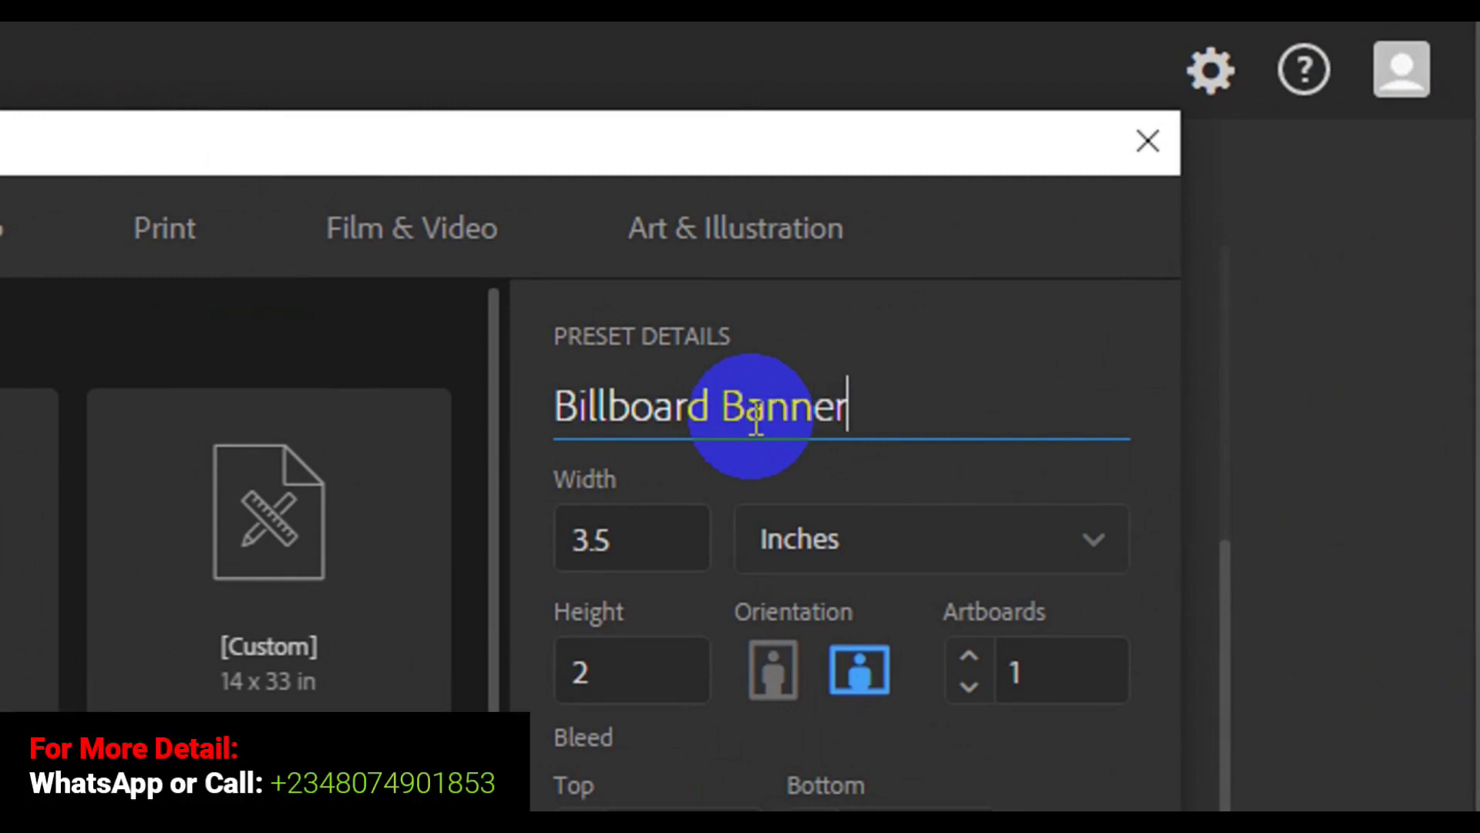
left_click(619, 558)
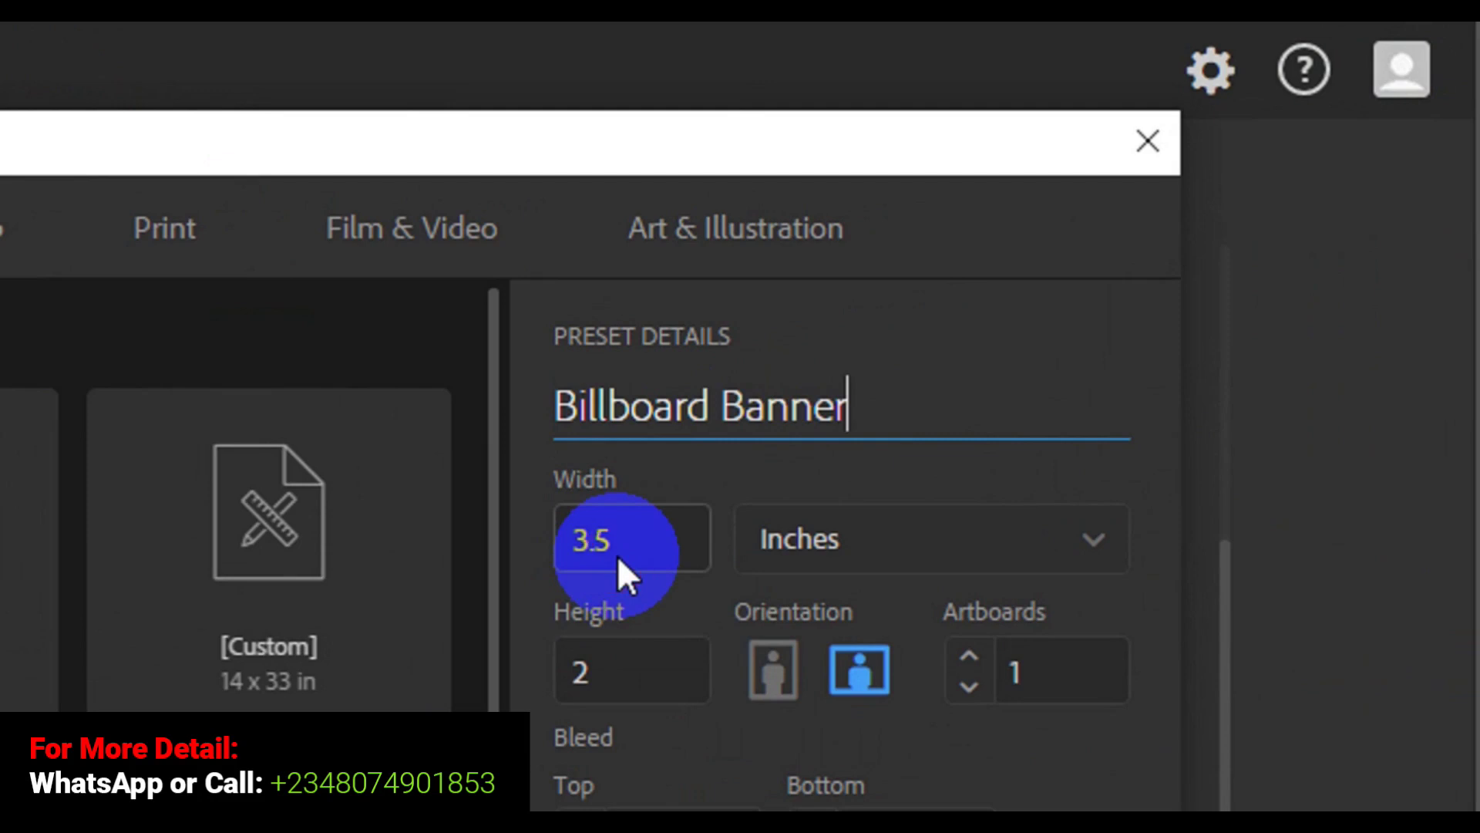
left_click(622, 557)
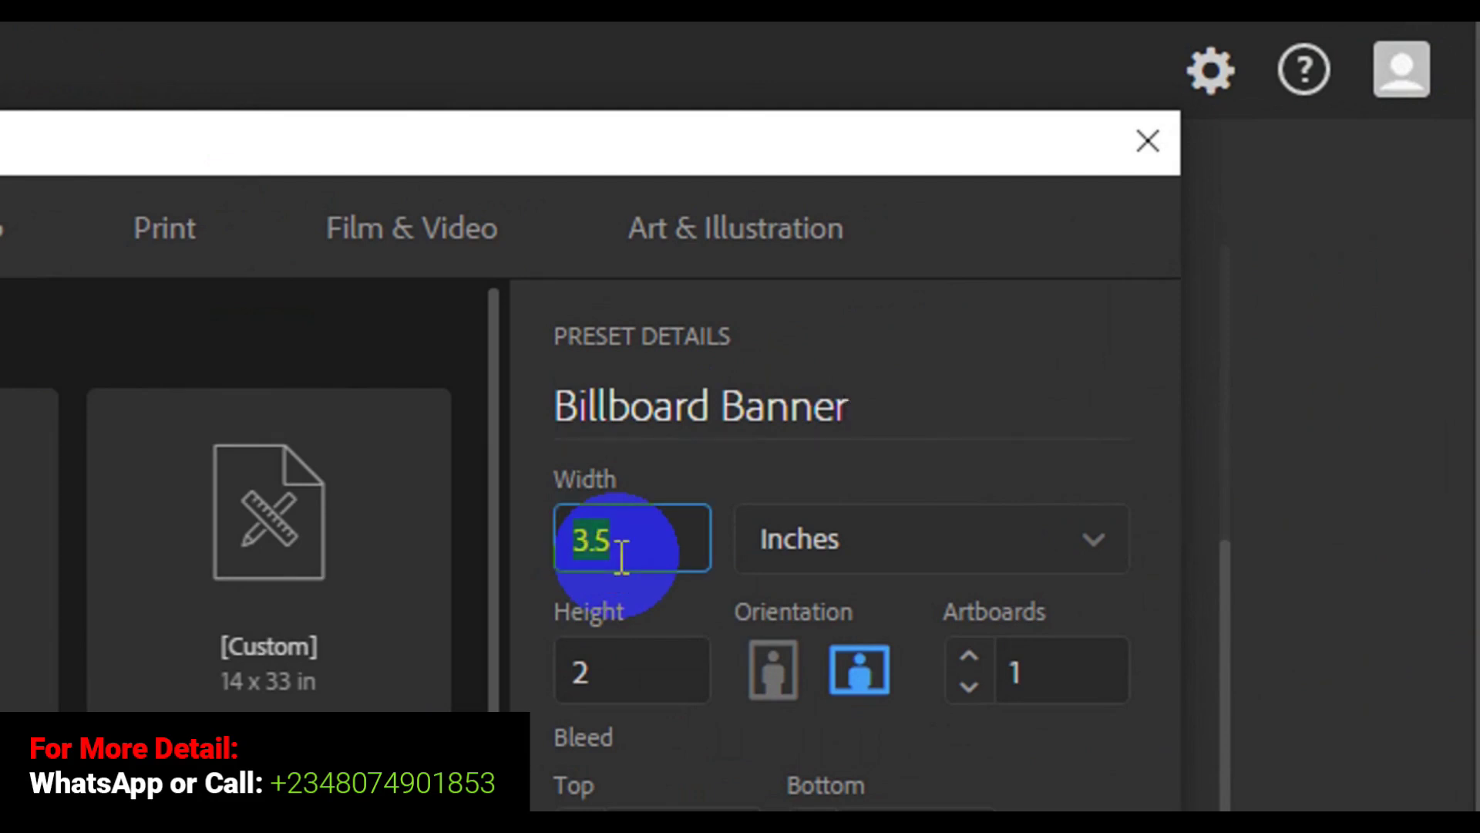
type("01")
key("BackSpace")
key("BackSpace")
type("10")
key("BackSpace")
type("0.9")
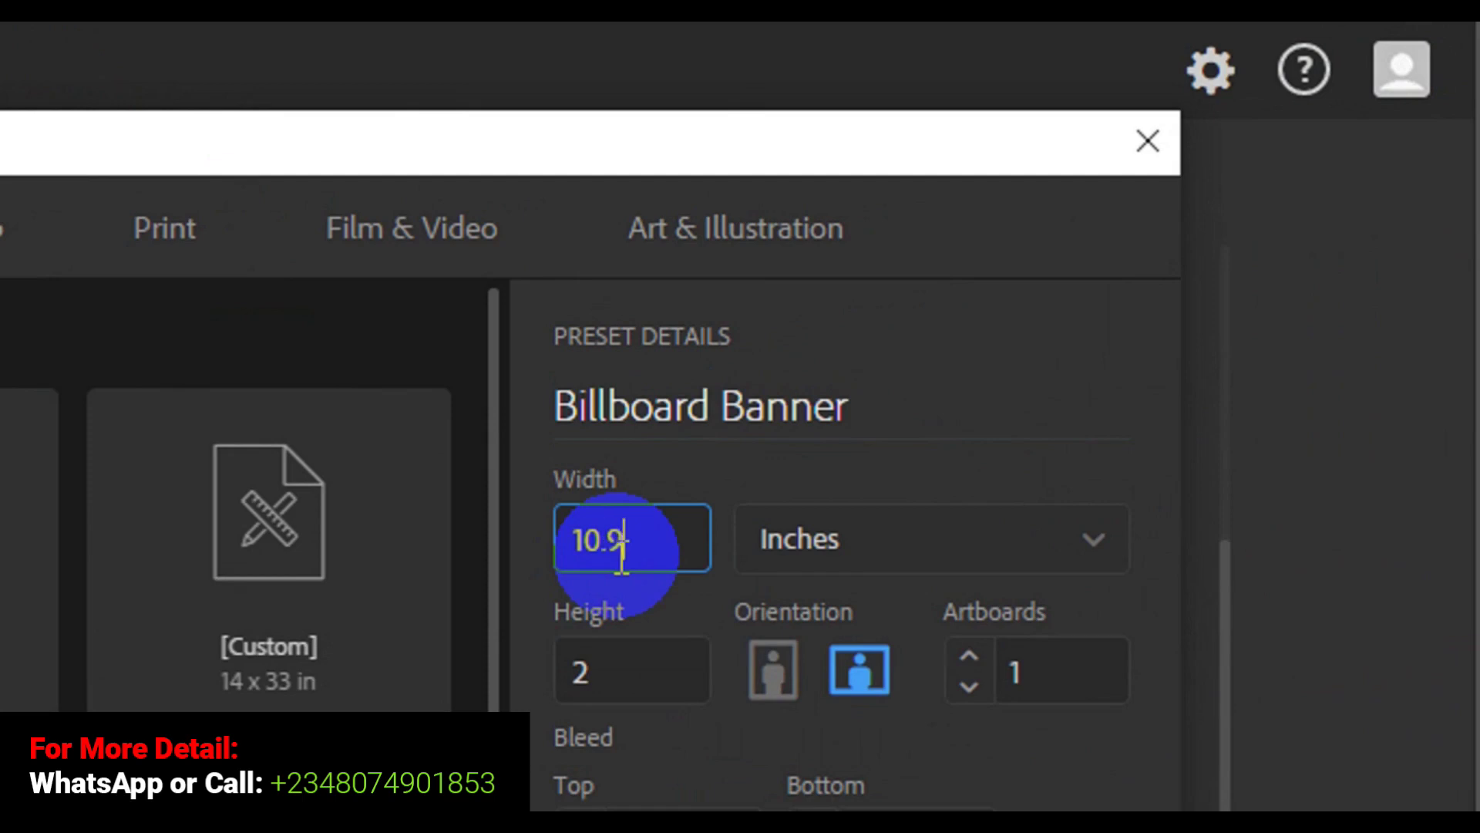
key("Tab")
key("Tab")
key("Tab")
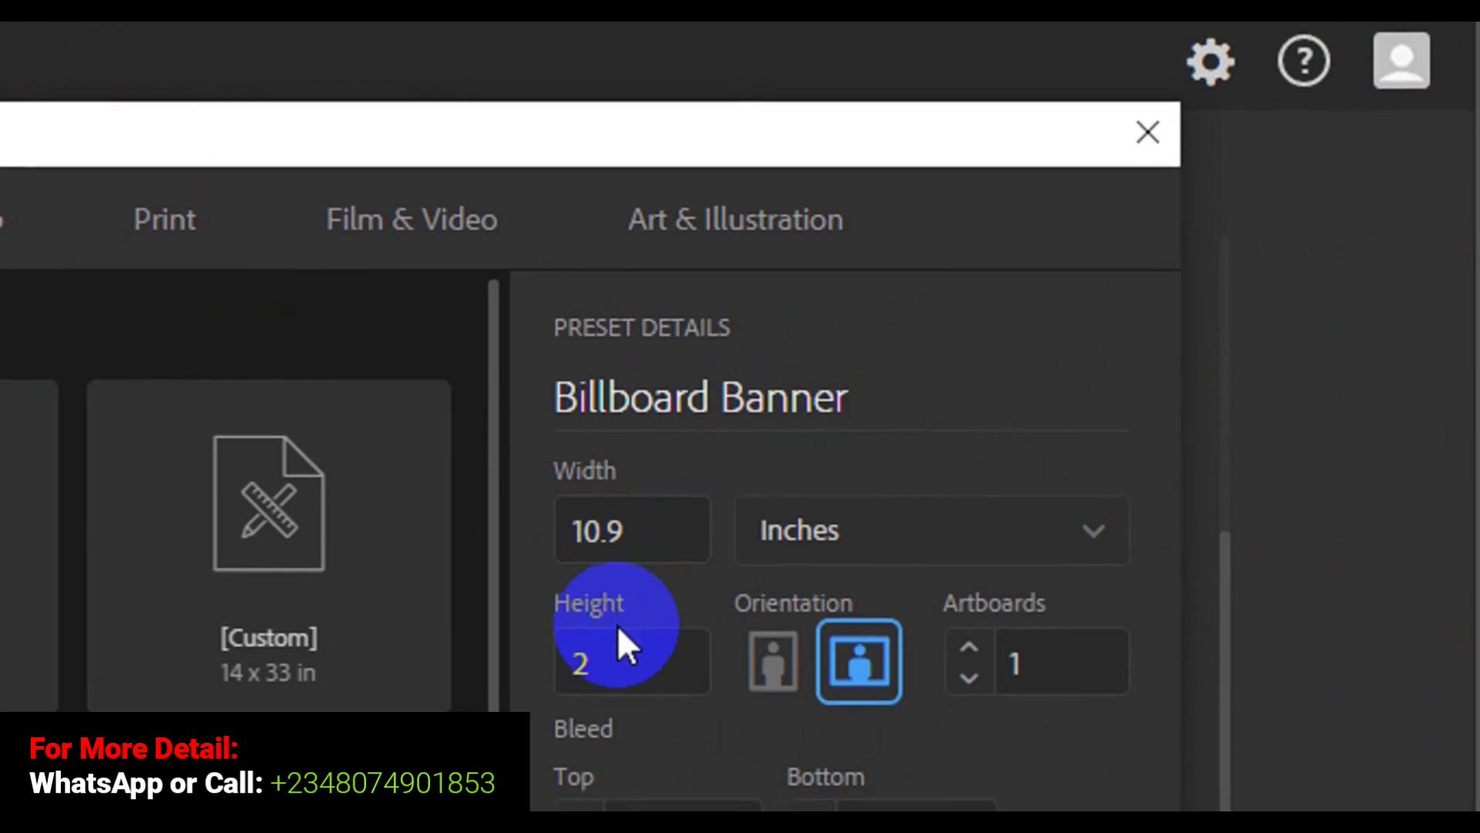
Set the height to 6.14 in and keep the colour mode as CMYK Color
left_click(617, 657)
double_click(617, 636)
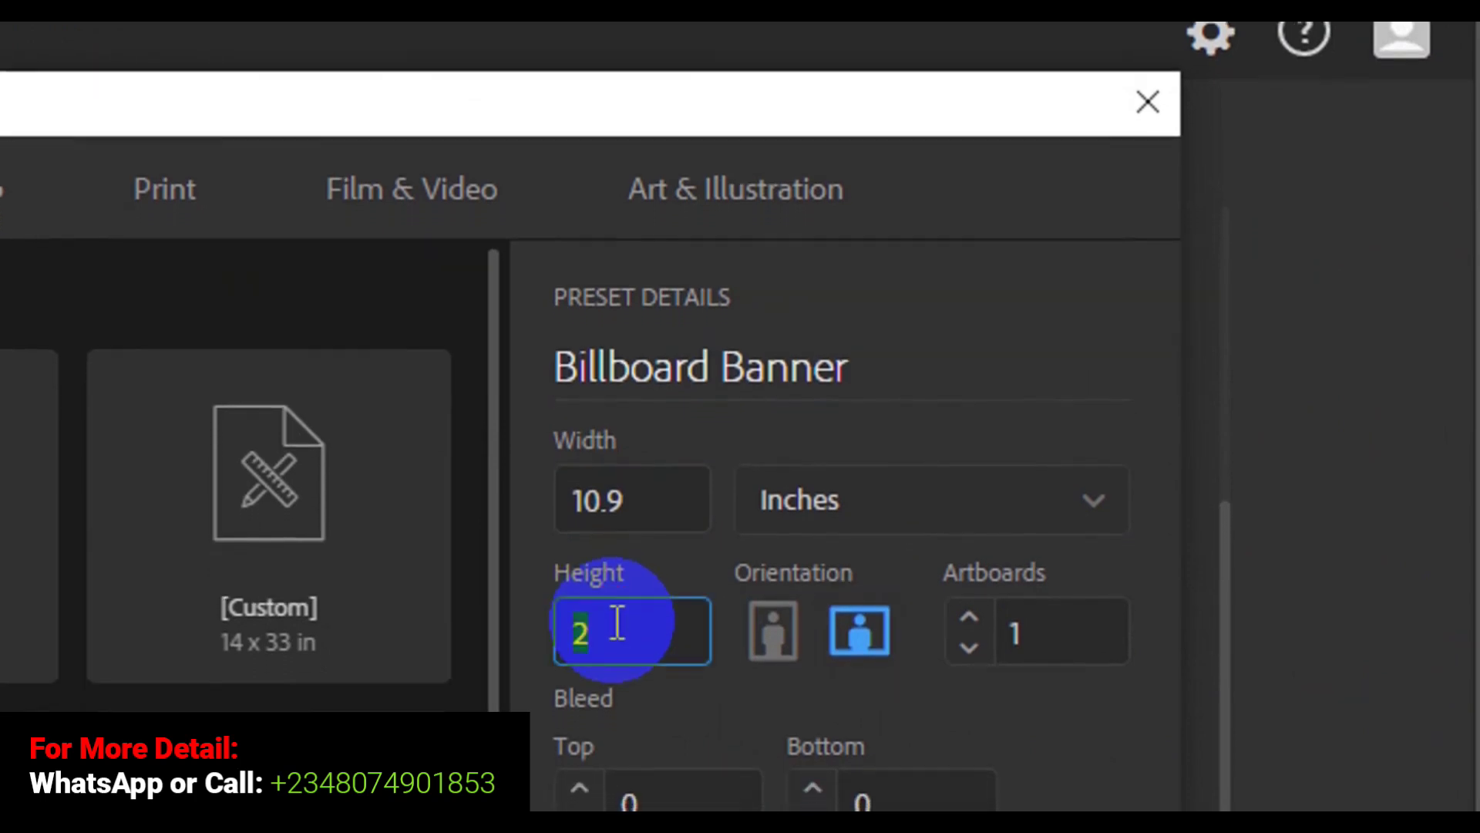
type("6.14")
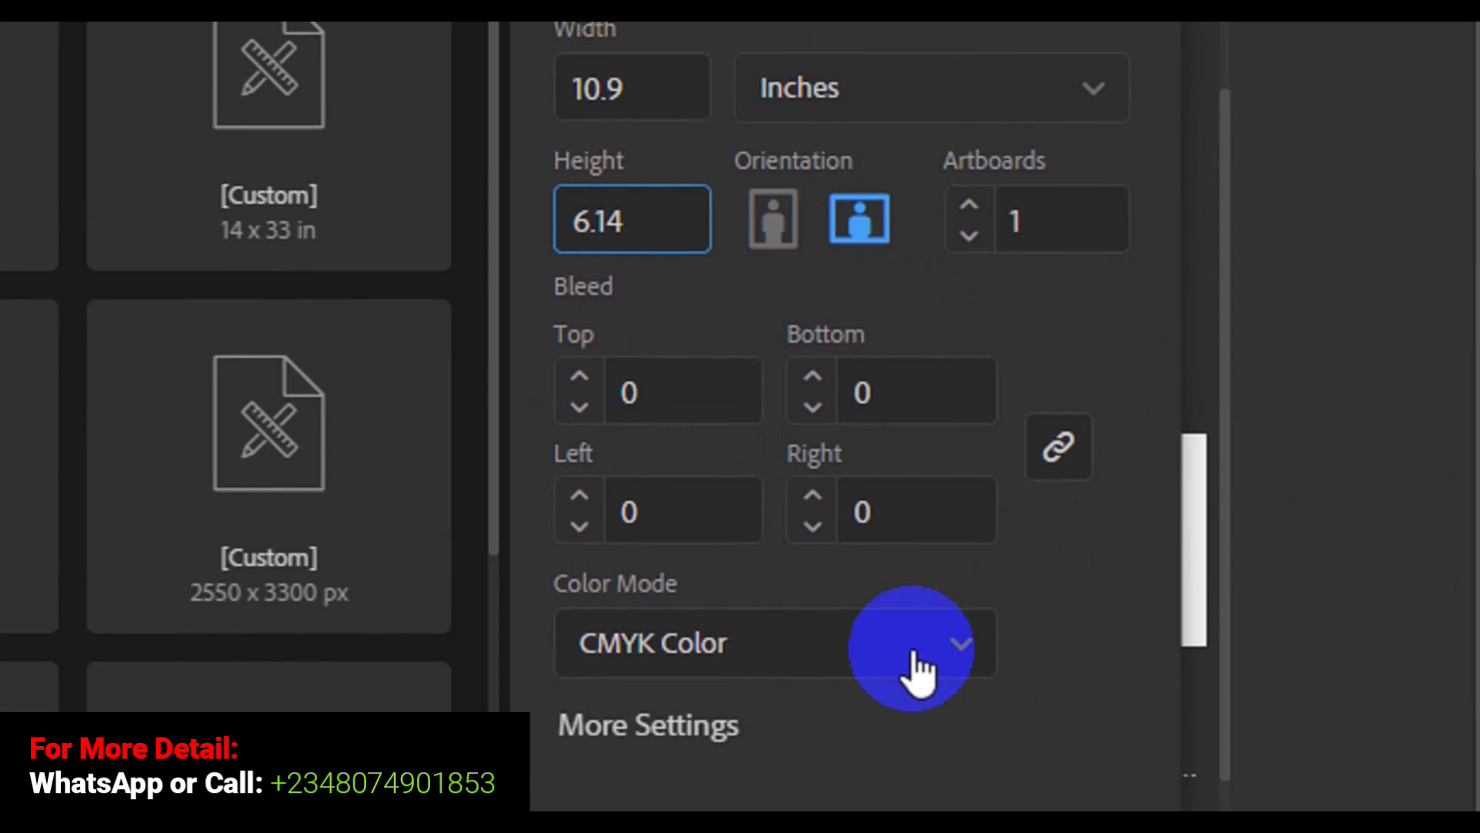
left_click(916, 656)
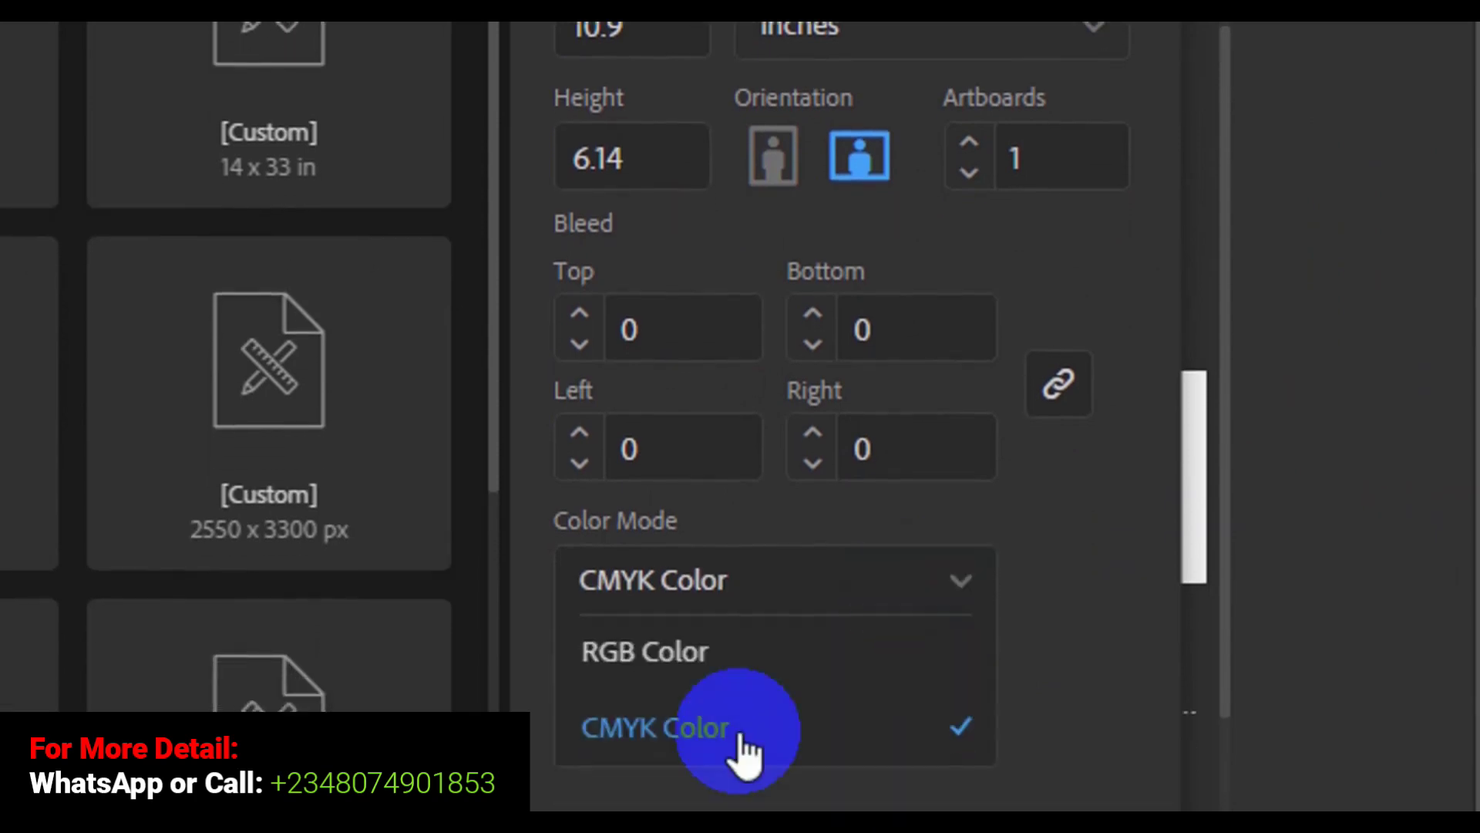
left_click(744, 740)
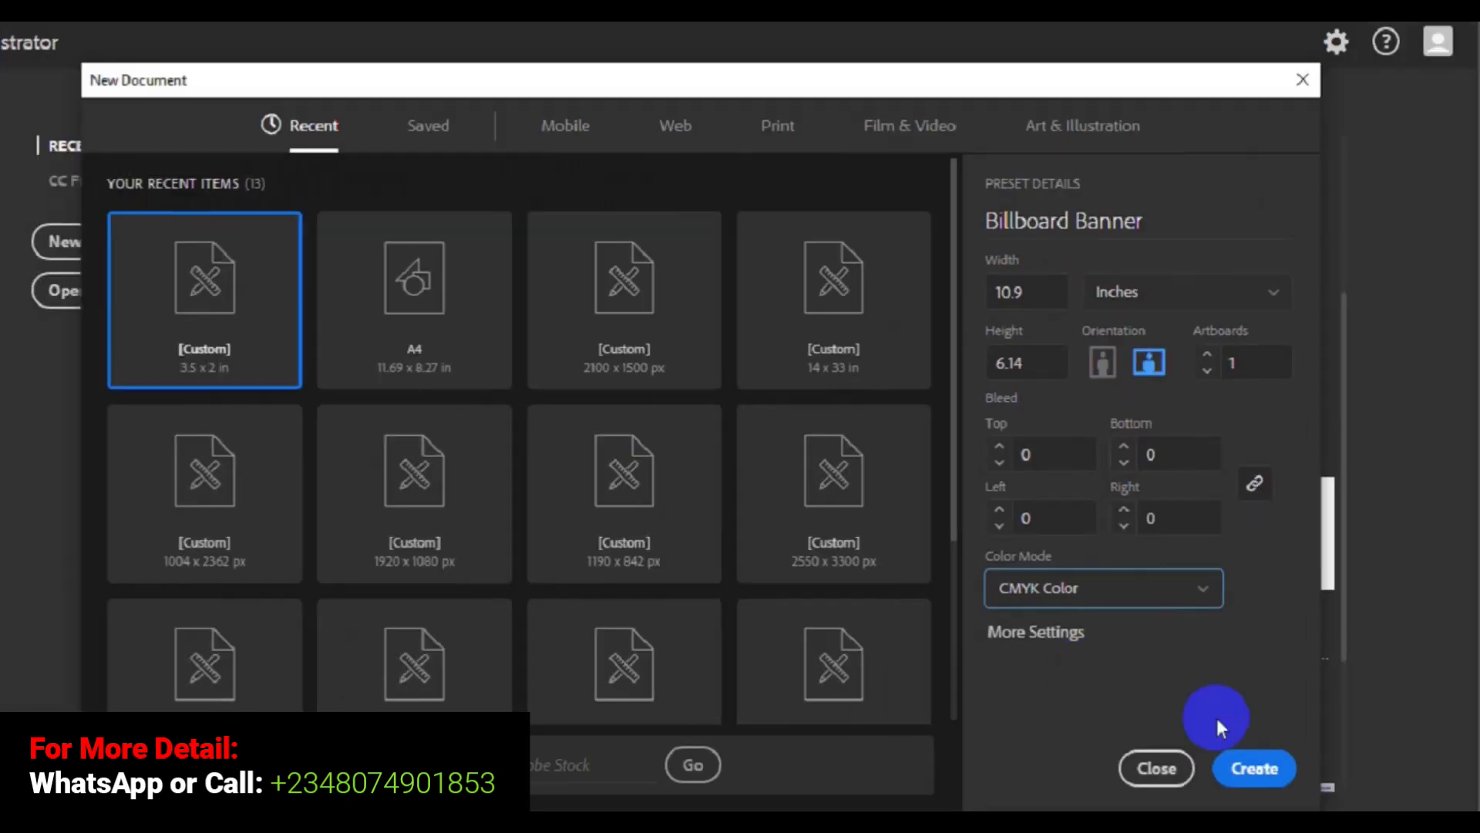
left_click(1251, 769)
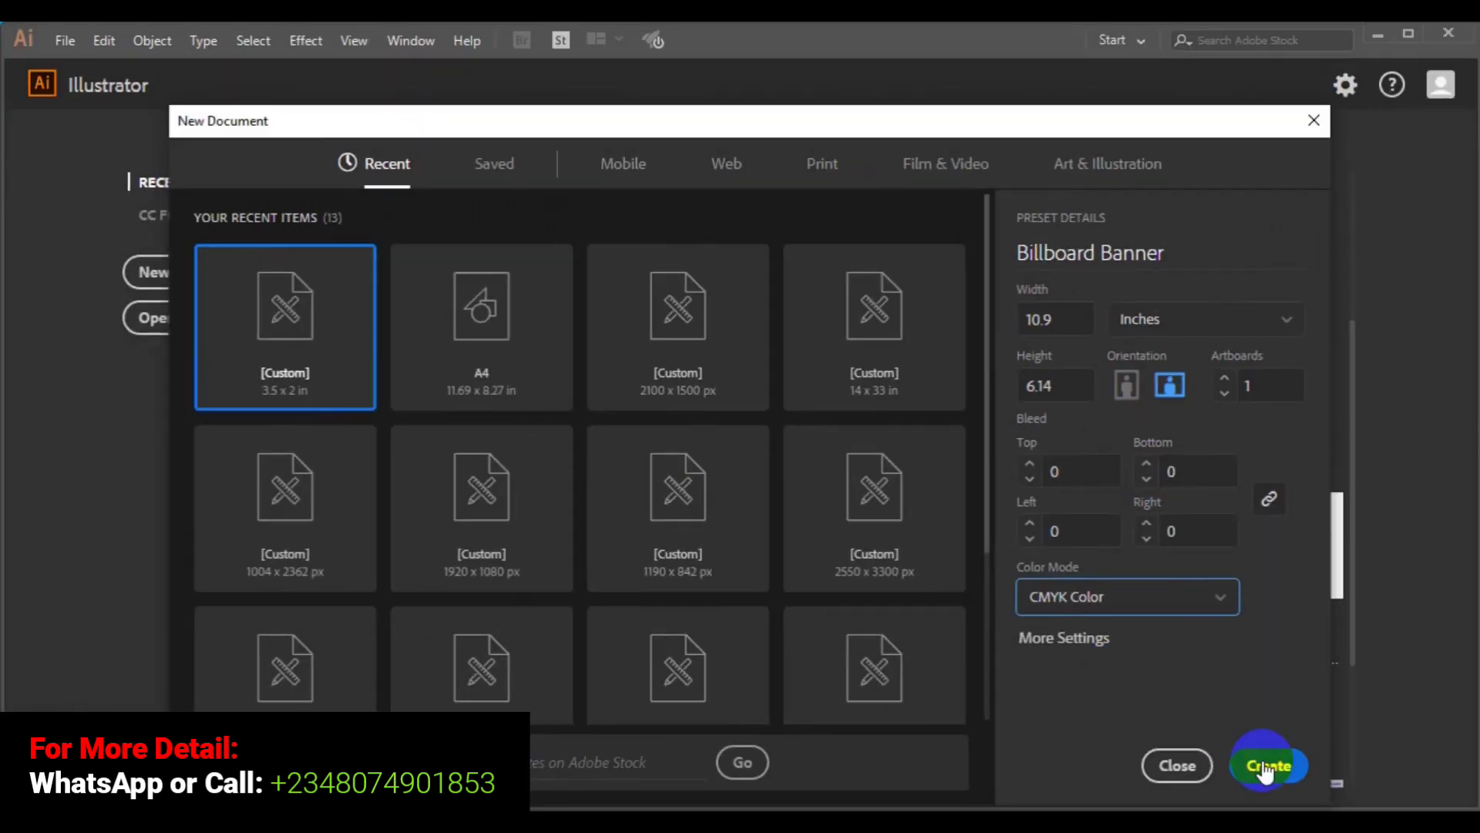
Create the document, then zoom to 100% and out to 66.67% to show the whole artboard
left_click(1265, 767)
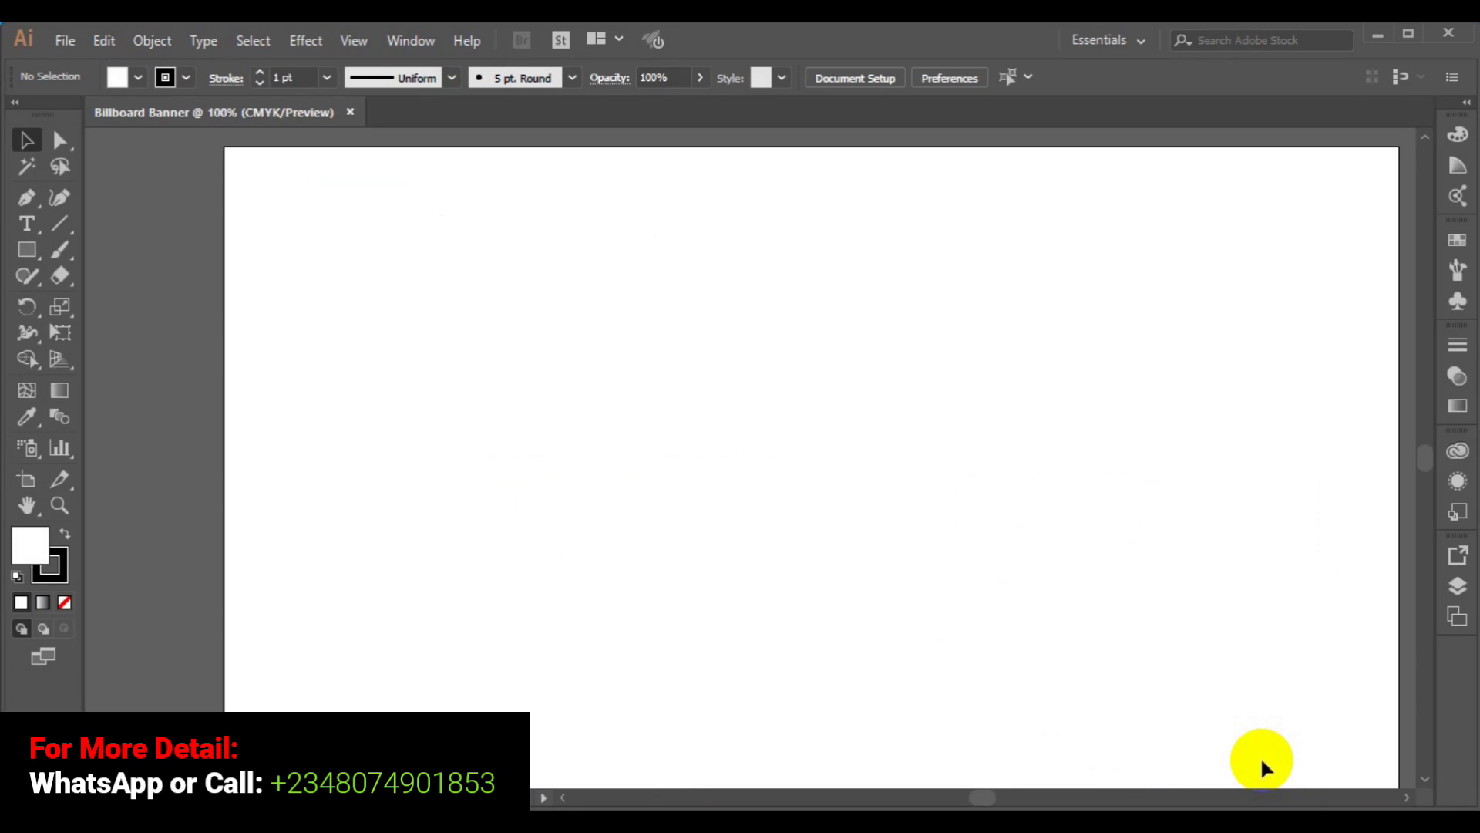
key("ctrl+1")
key("ctrl+minus")
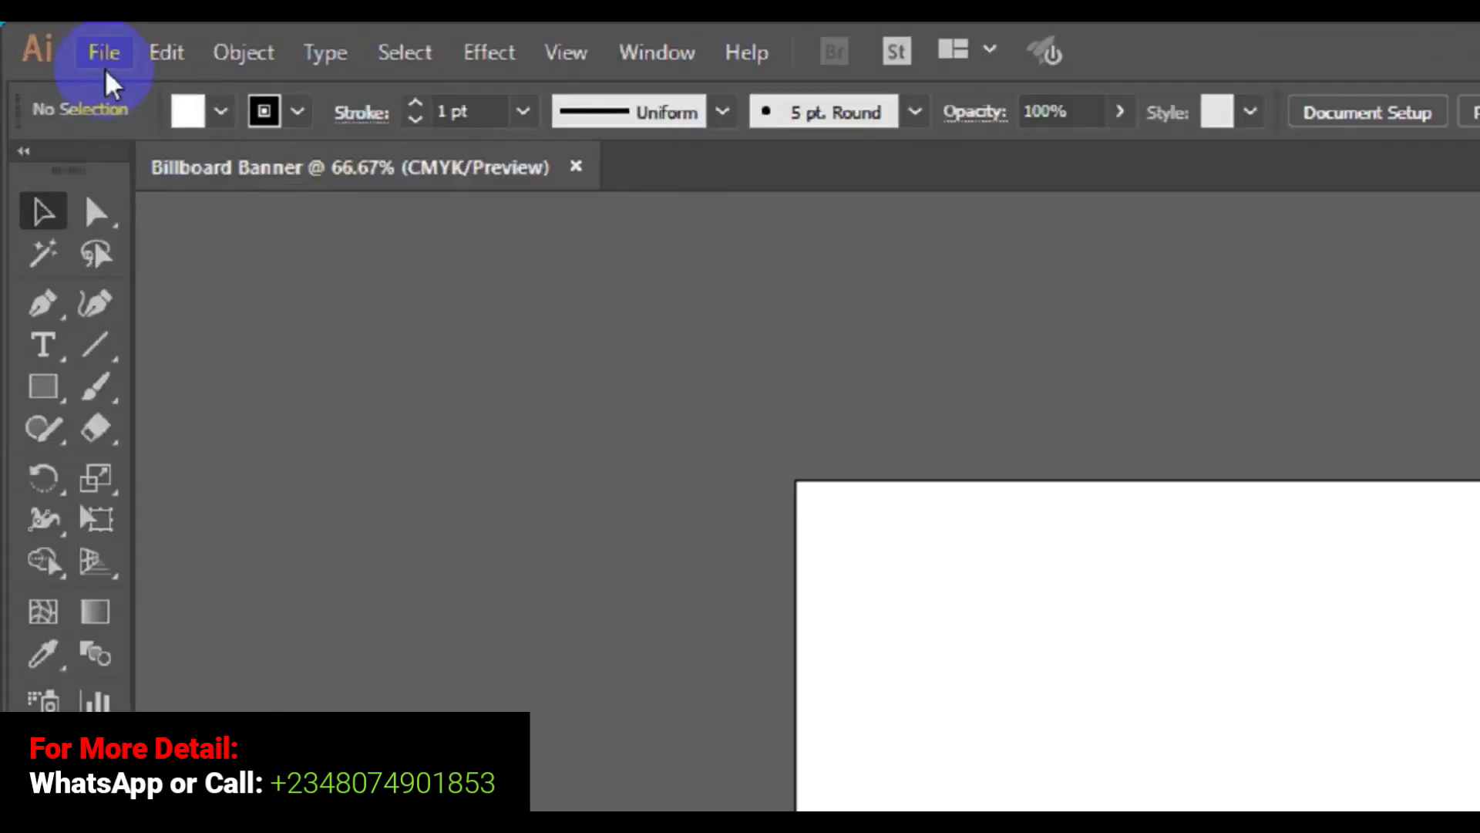
Place the image file 3485235-removebg-preview into the document
left_click(65, 43)
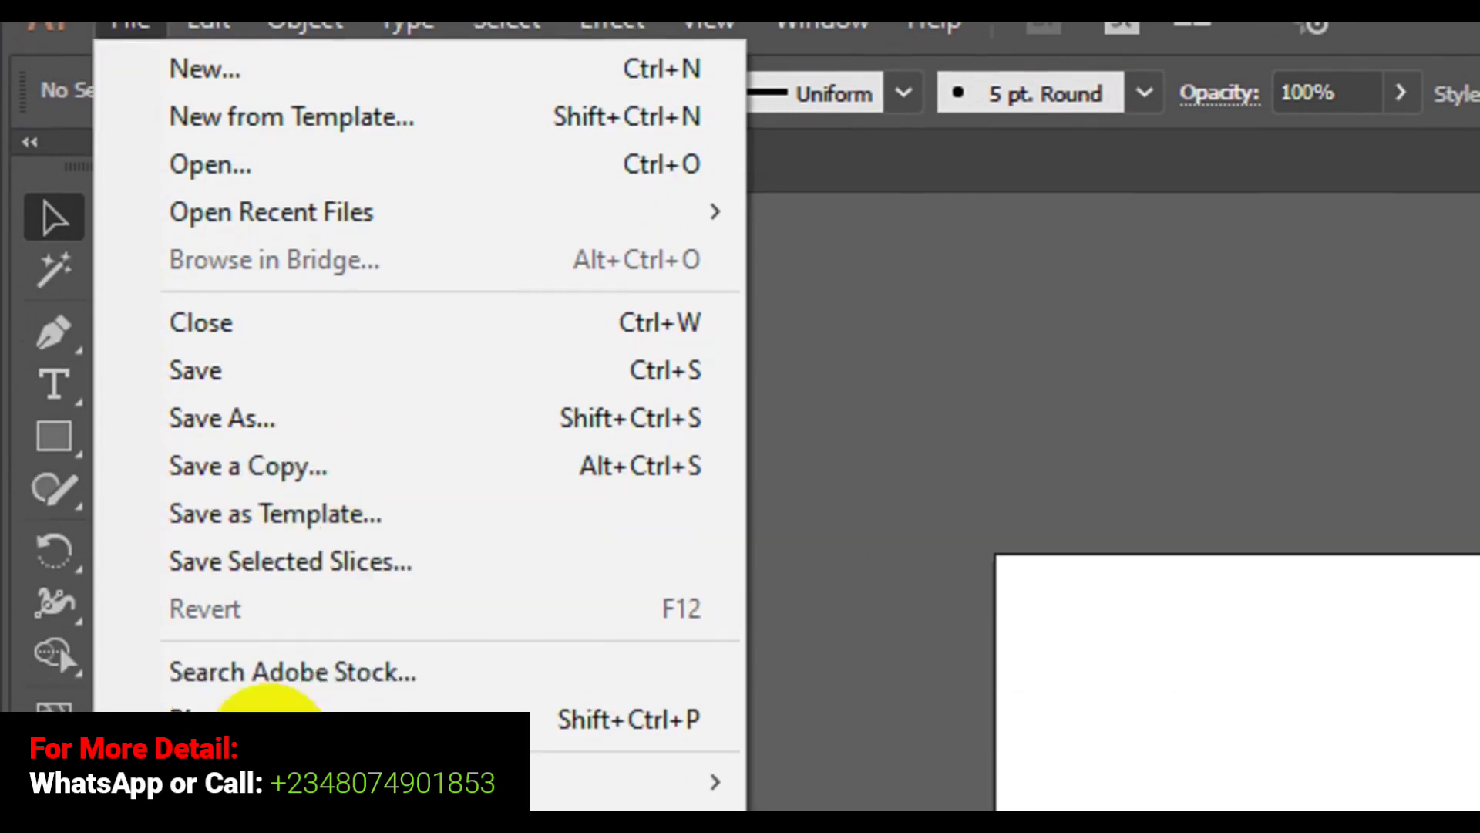
left_click(281, 760)
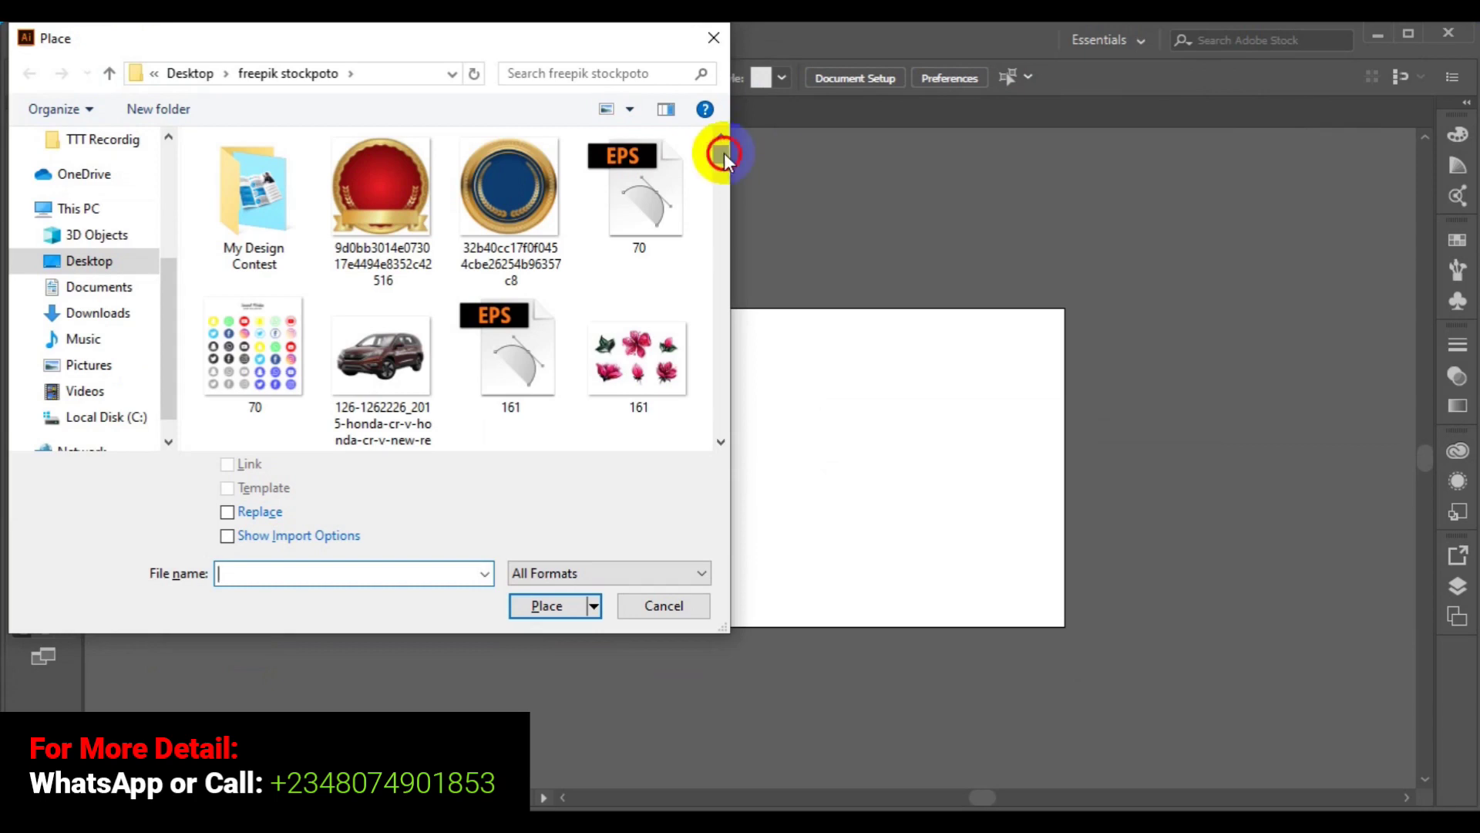
left_click_drag(724, 152, 720, 228)
left_click(661, 264)
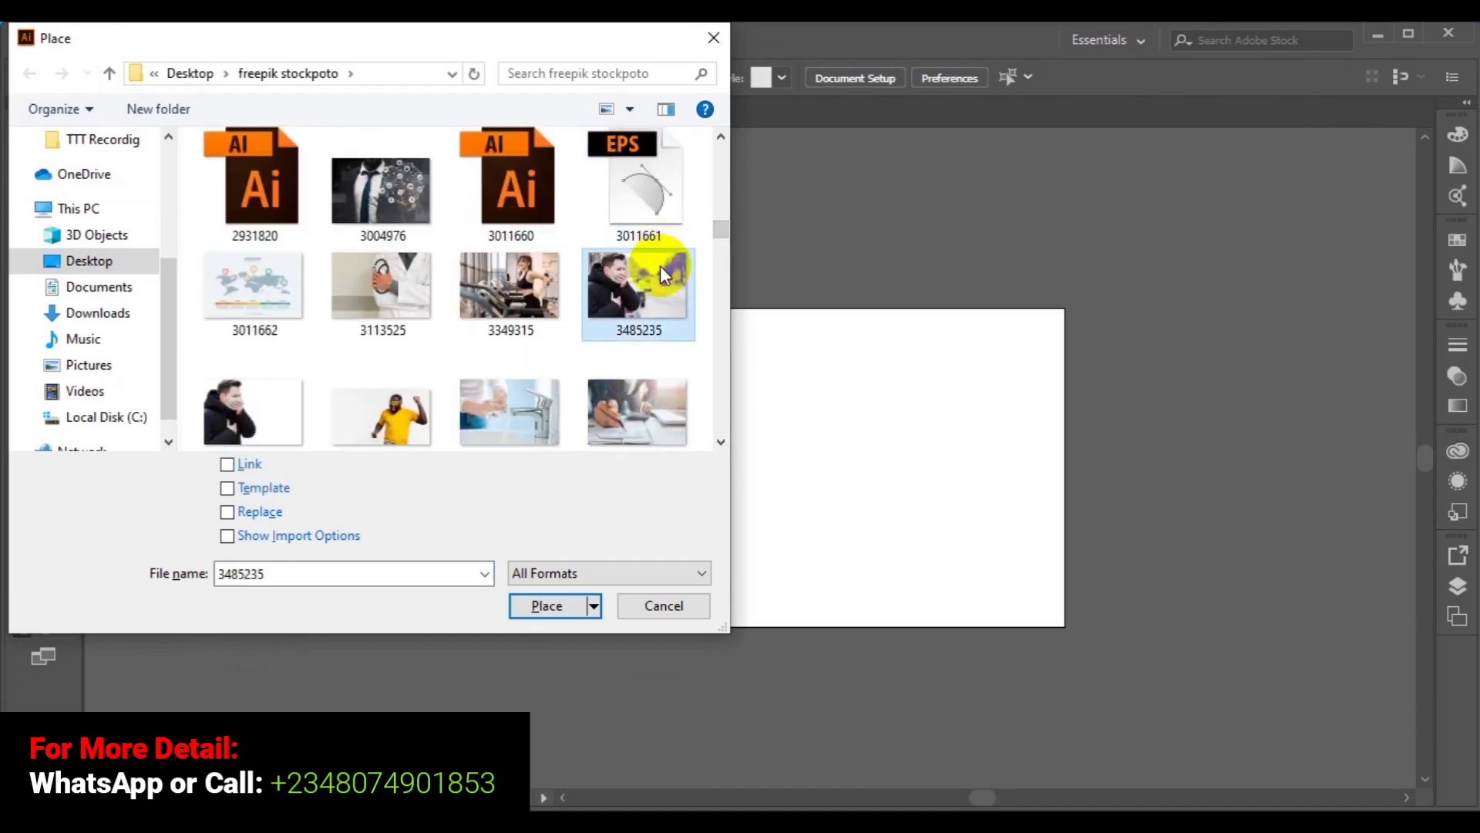
left_click(247, 416)
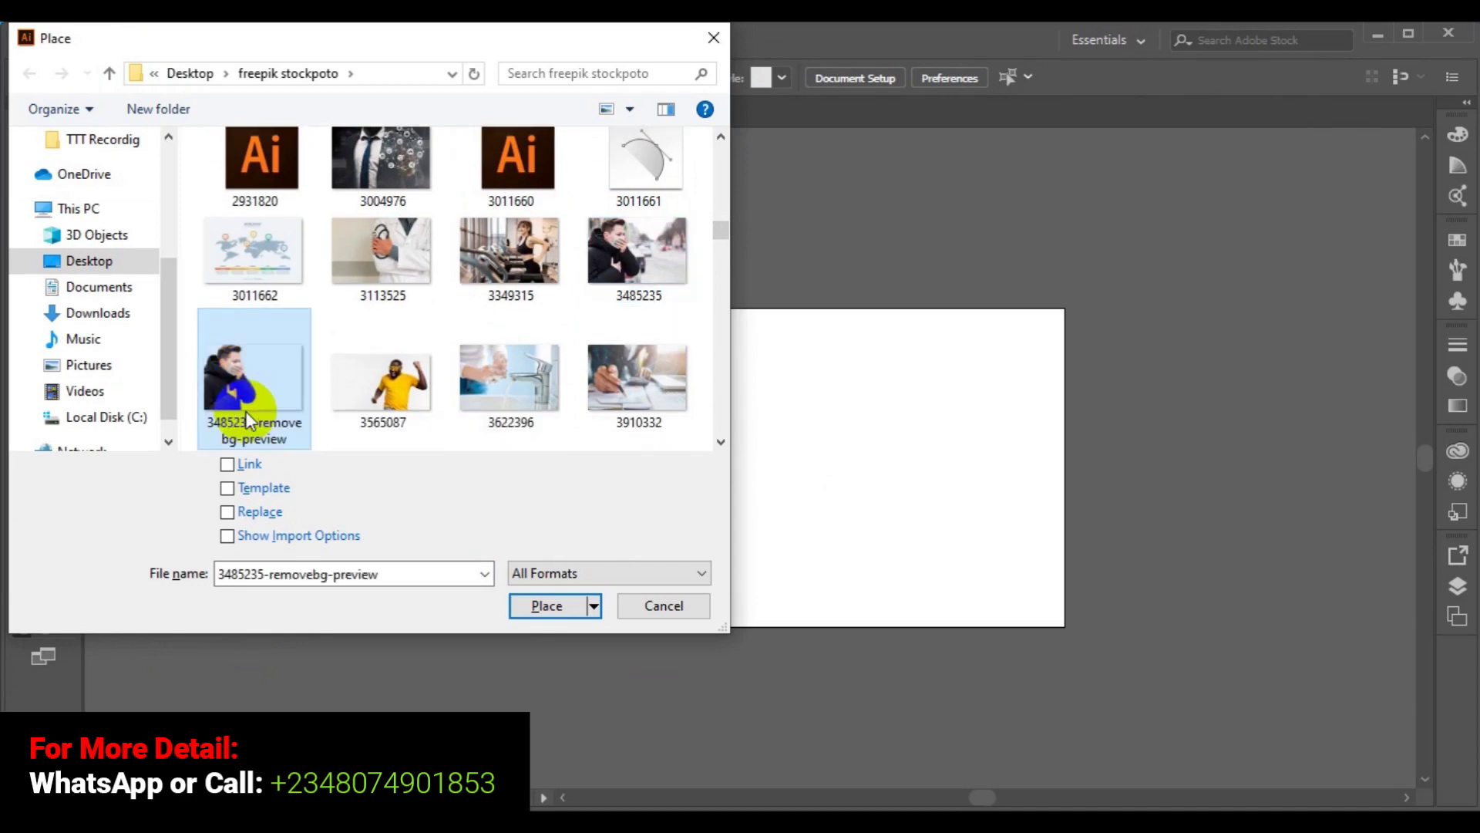
left_click(544, 606)
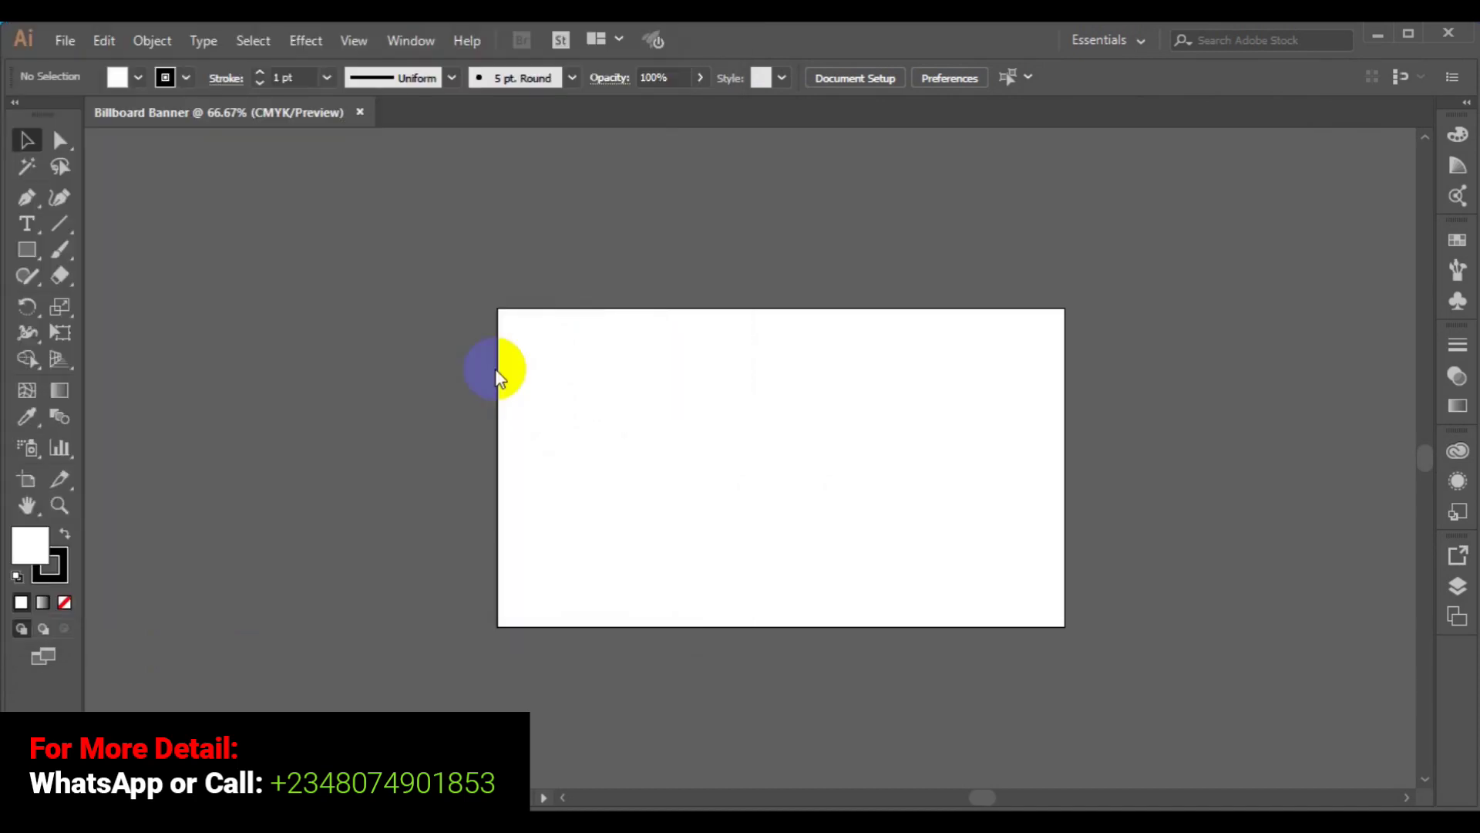
Drop the photo onto the artboard, move it to the left pasteboard, and deselect it
left_click_drag(498, 309, 977, 677)
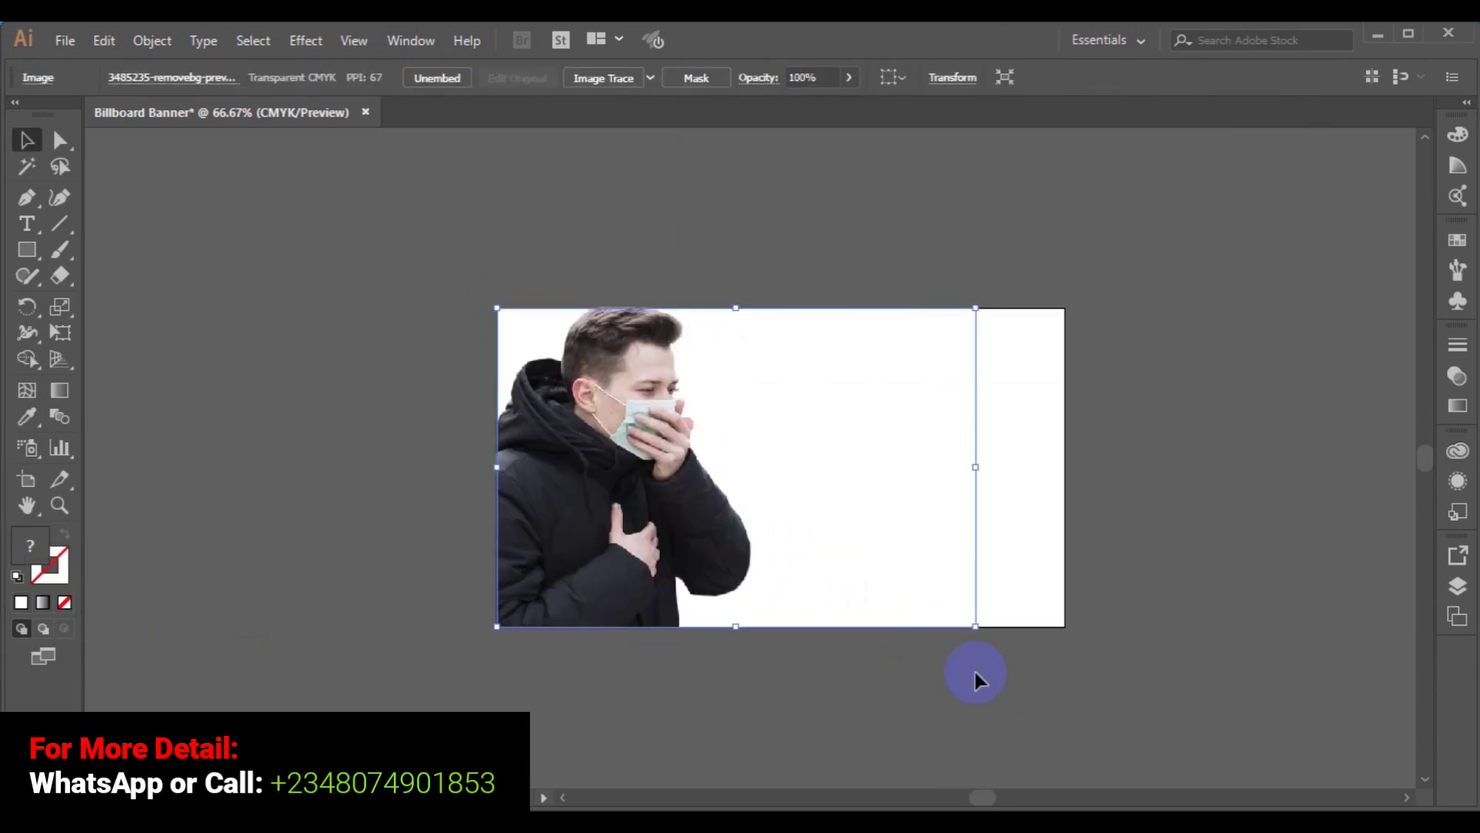
left_click_drag(611, 488, 133, 317)
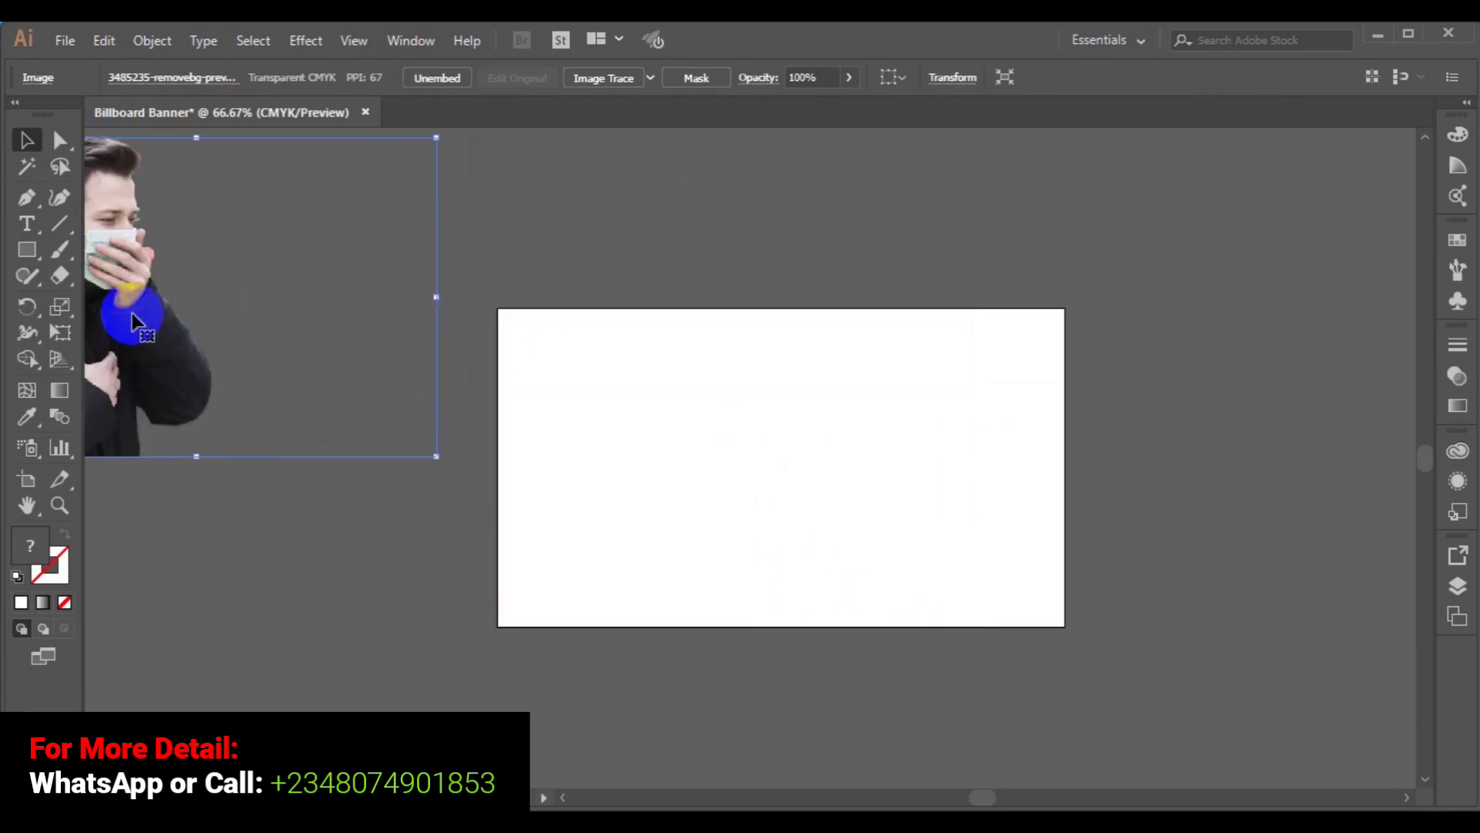
left_click(397, 639)
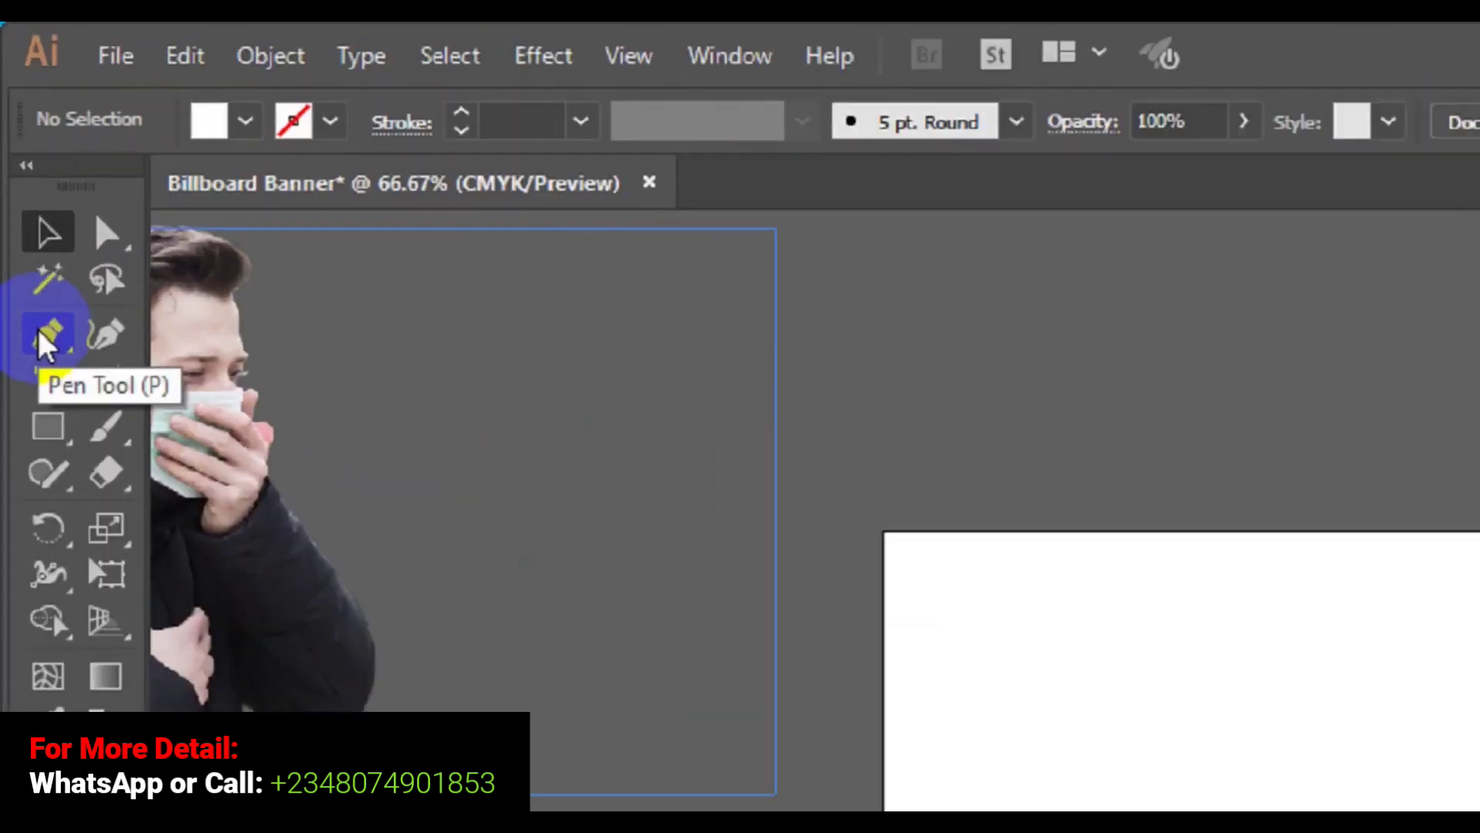
With the Pen tool active, set the fill to black and the stroke to None
left_click(26, 200)
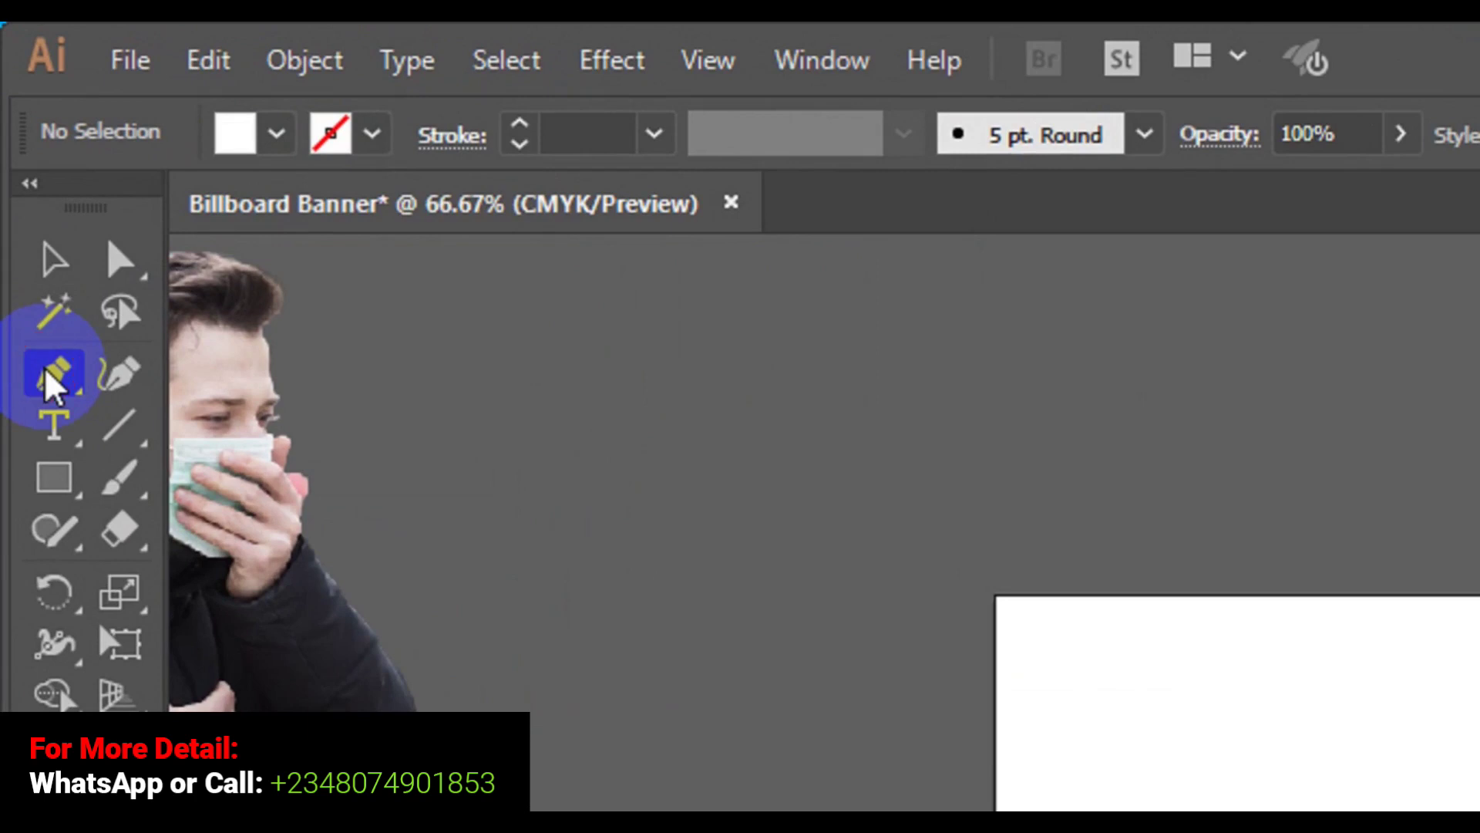
left_click(279, 136)
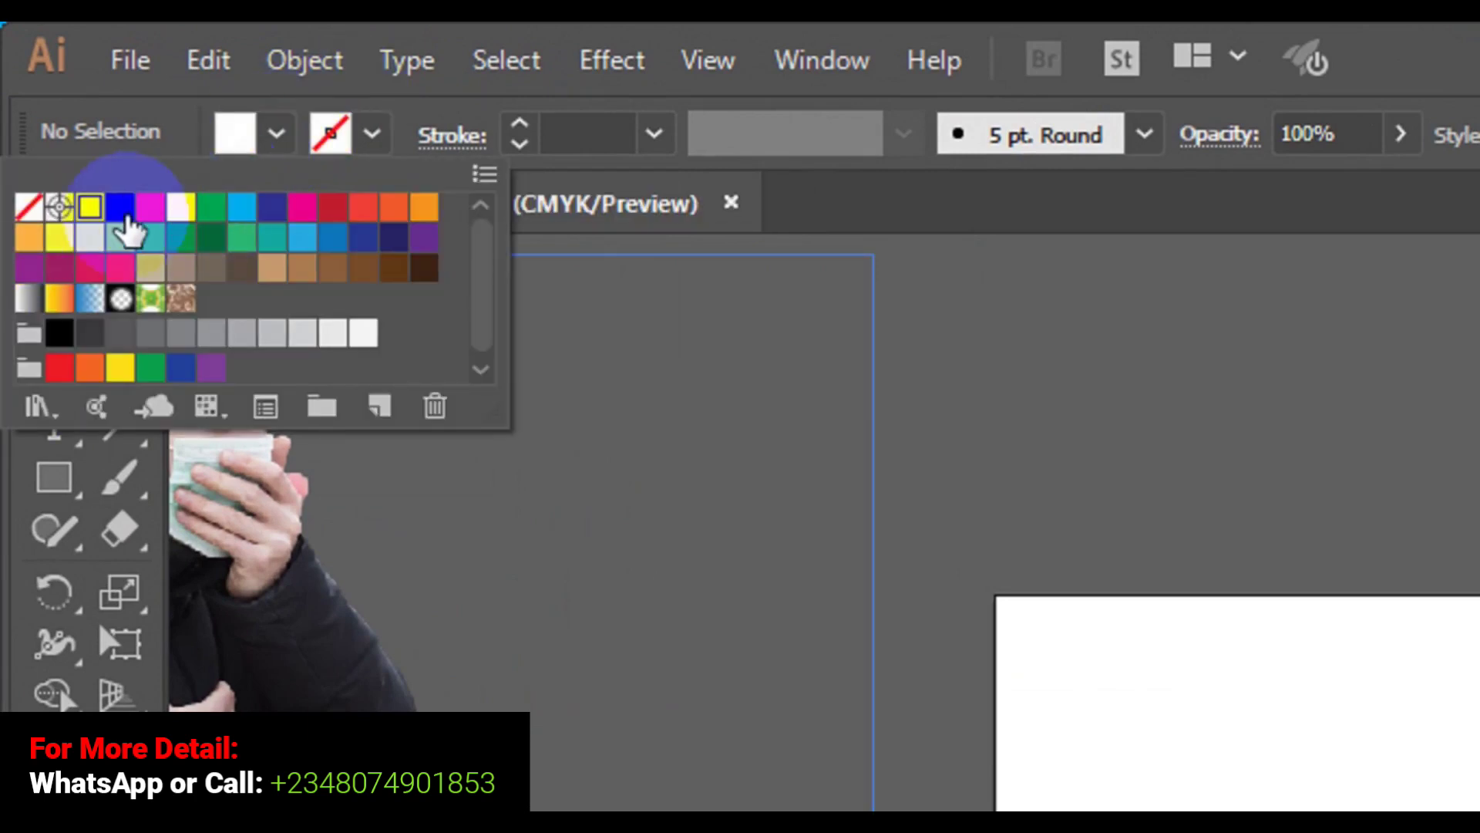
left_click(120, 206)
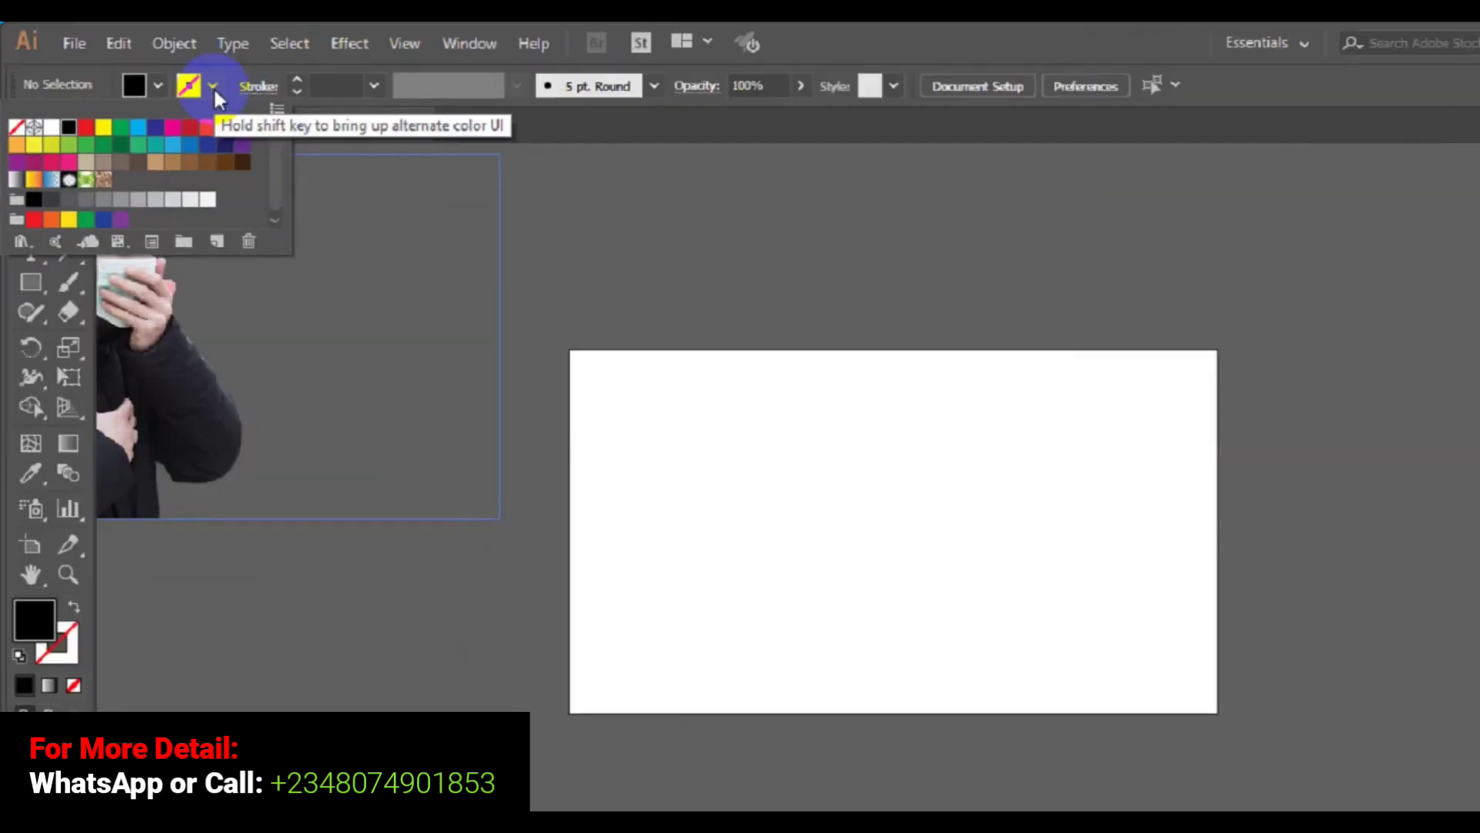
left_click(1380, 832)
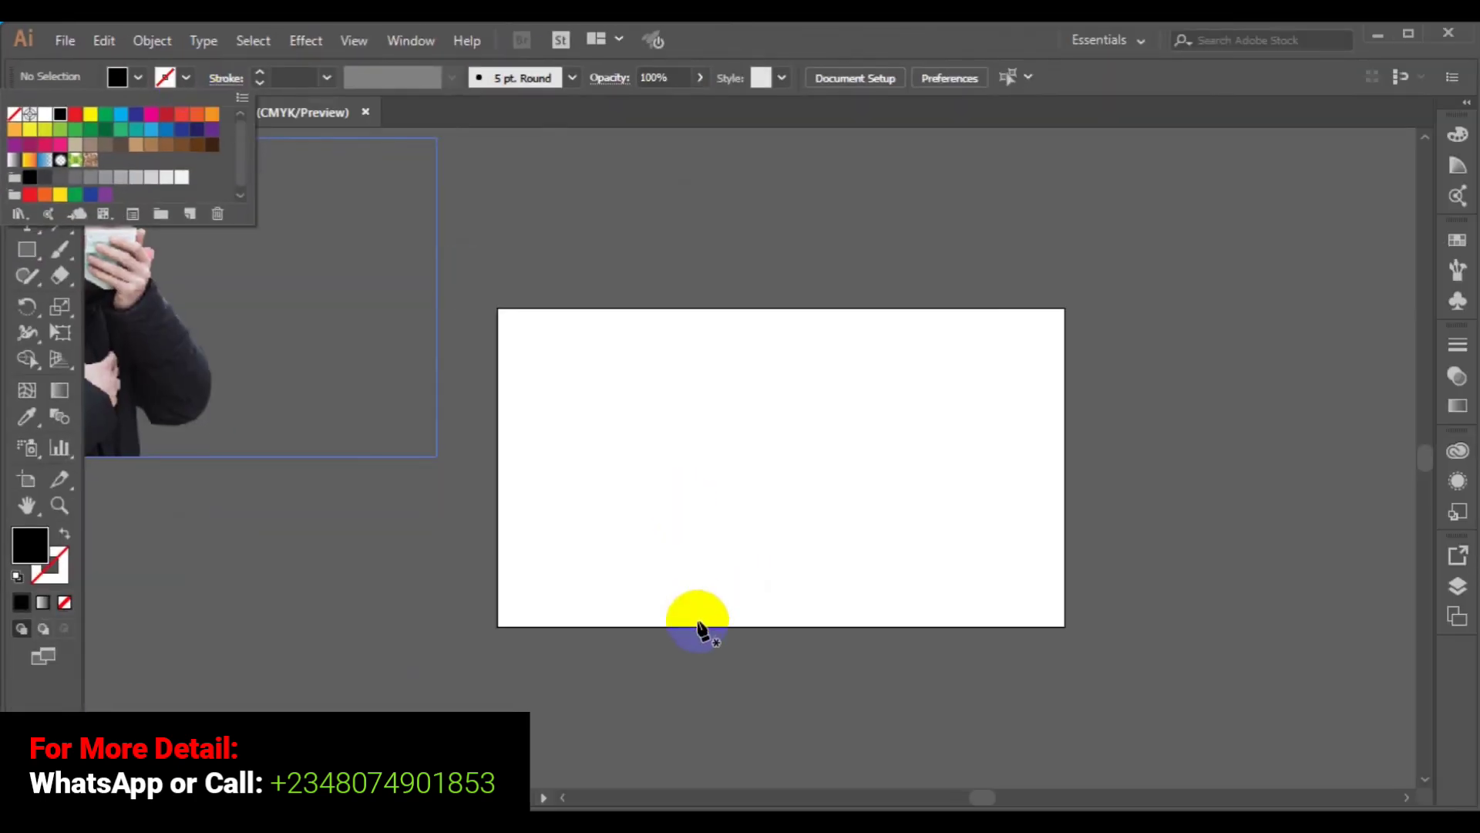
left_click(704, 637)
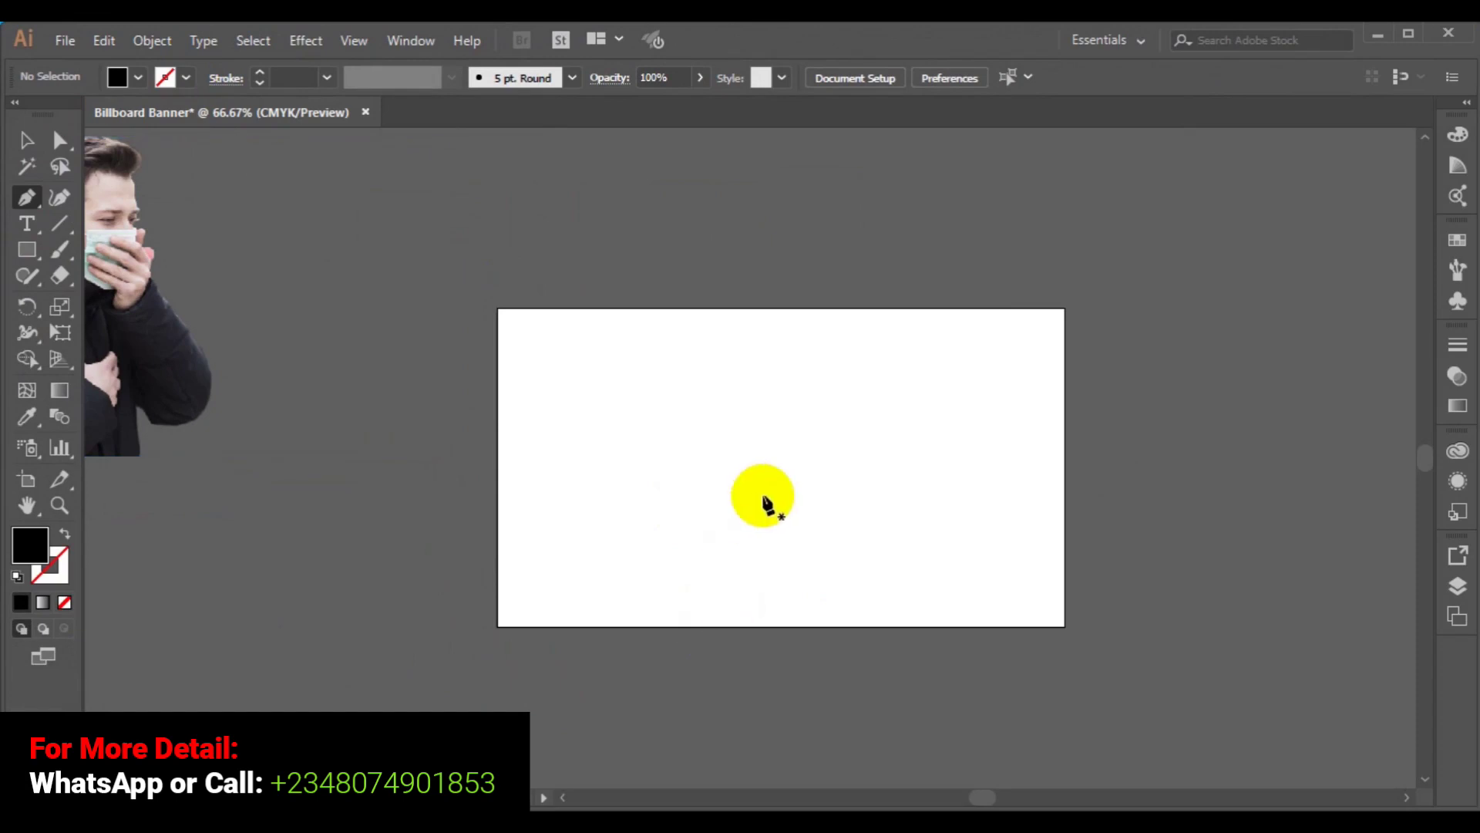
Draw a closed black shape from the bottom edge to a point near centre and the left edge
left_click(701, 626)
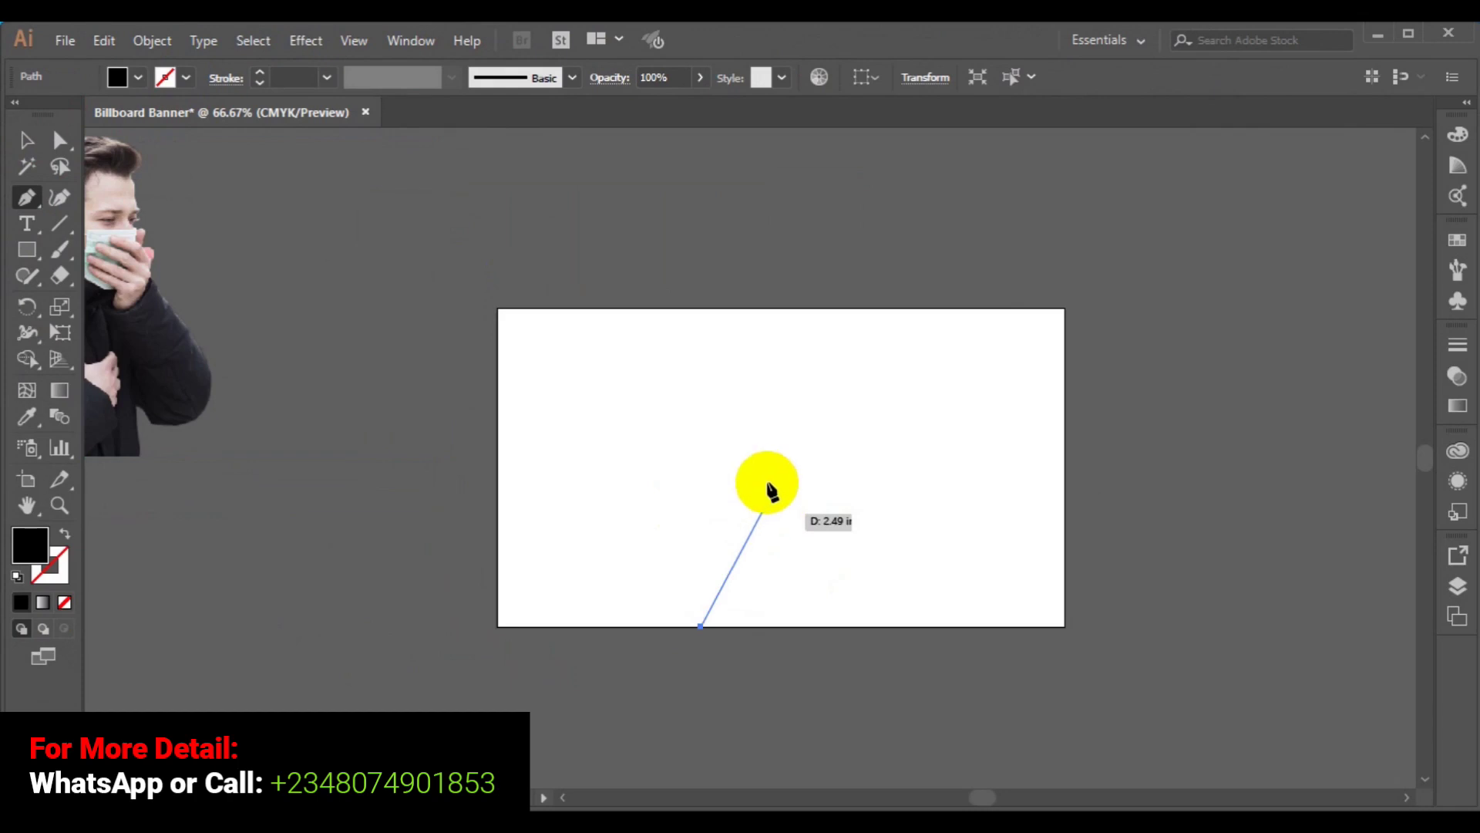
left_click(780, 467)
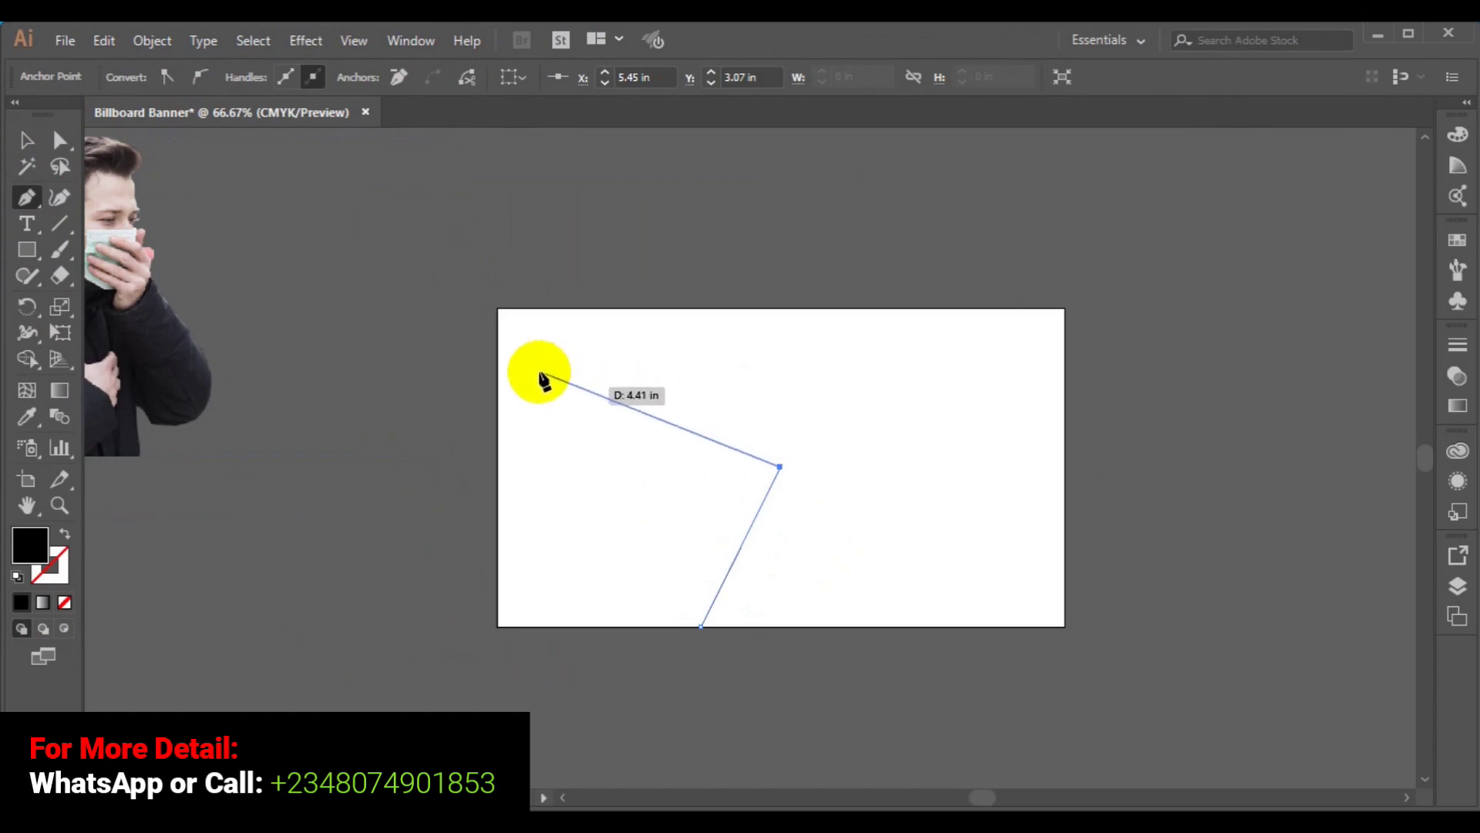
left_click(498, 362)
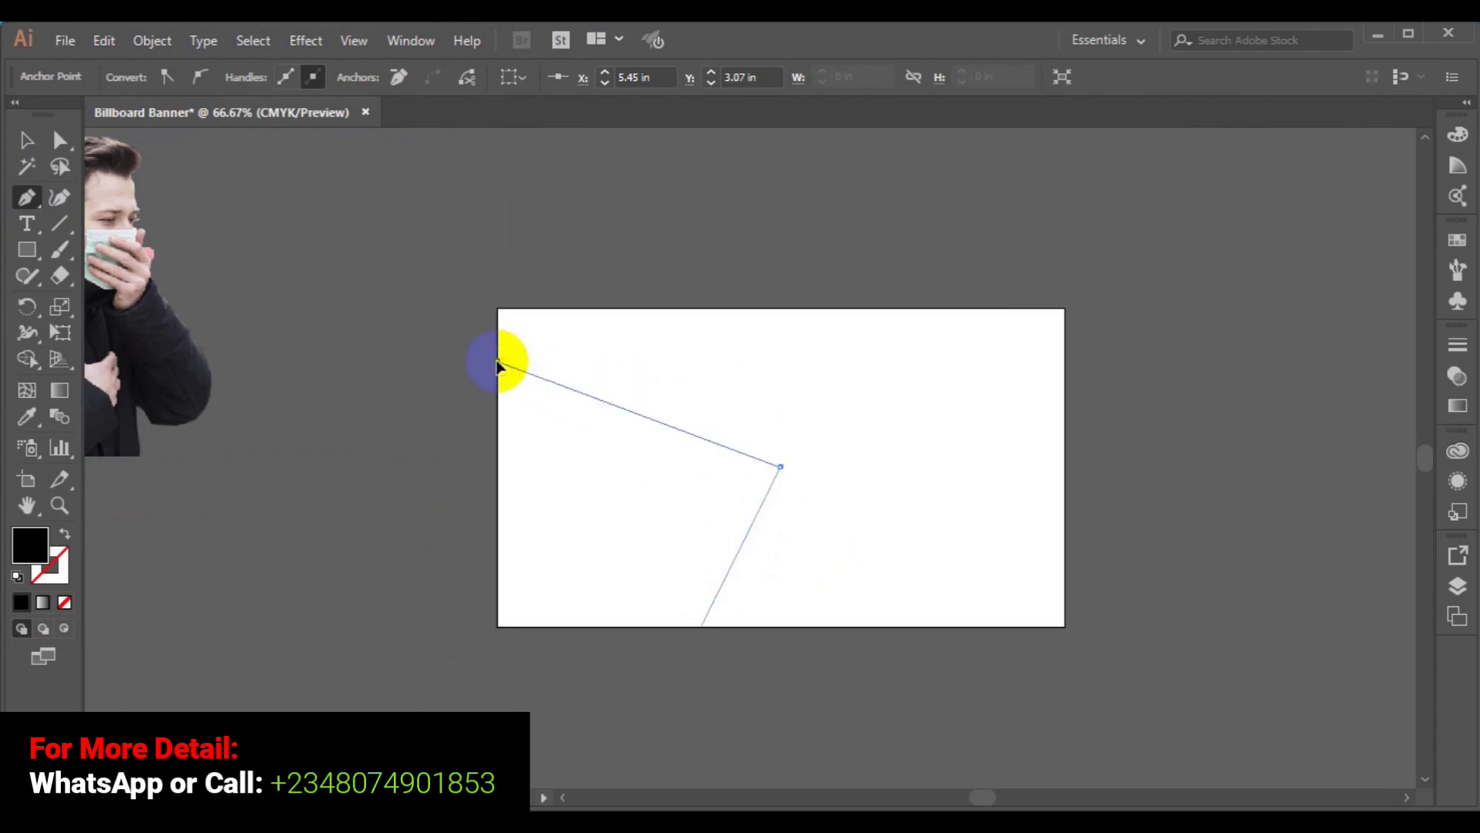
left_click(498, 626)
left_click(701, 626)
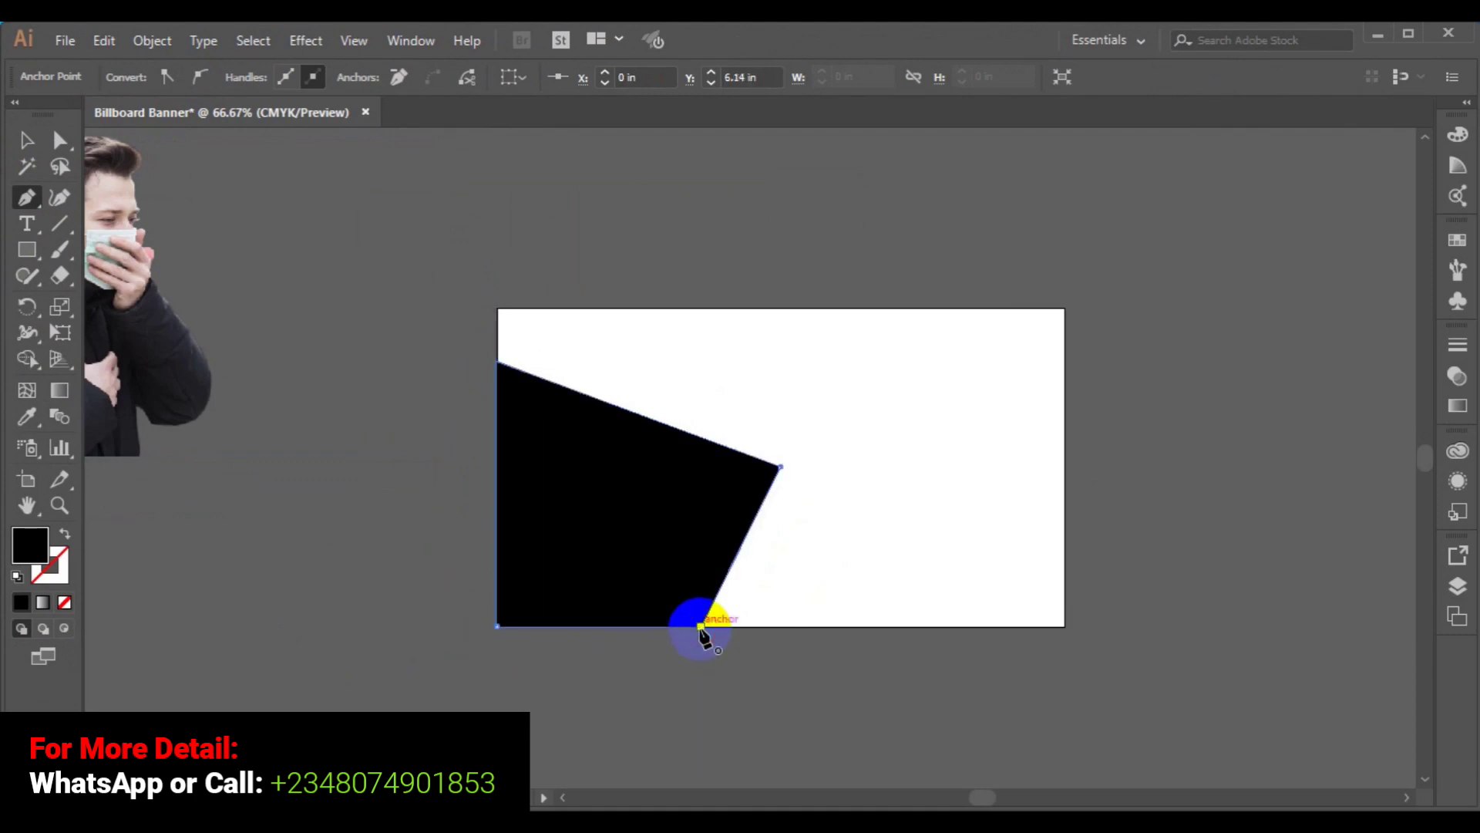
Draw a second closed shape through the centre point, top edge, top-left and bottom-left corners
left_click(841, 627)
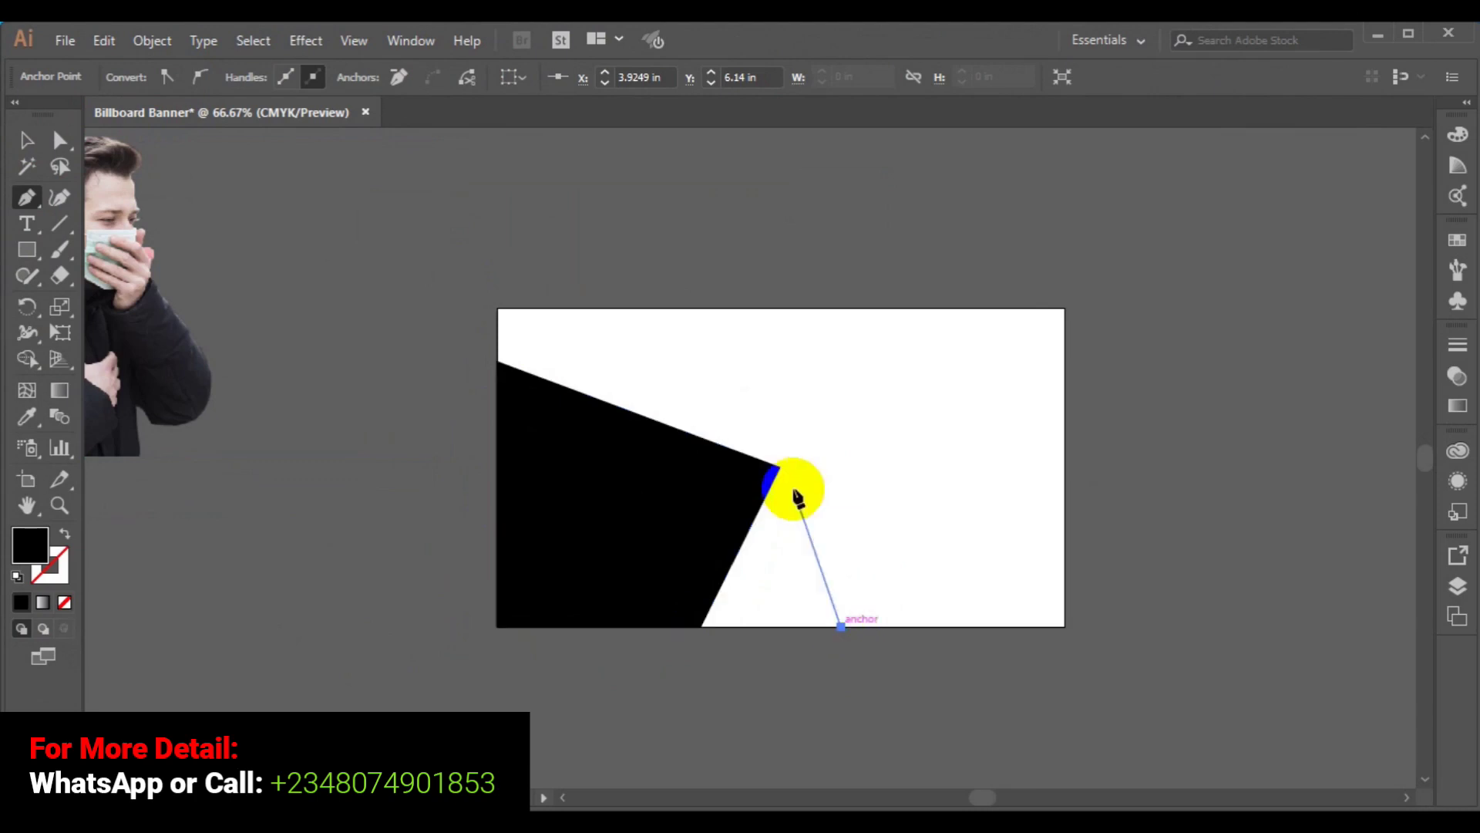
left_click(777, 461)
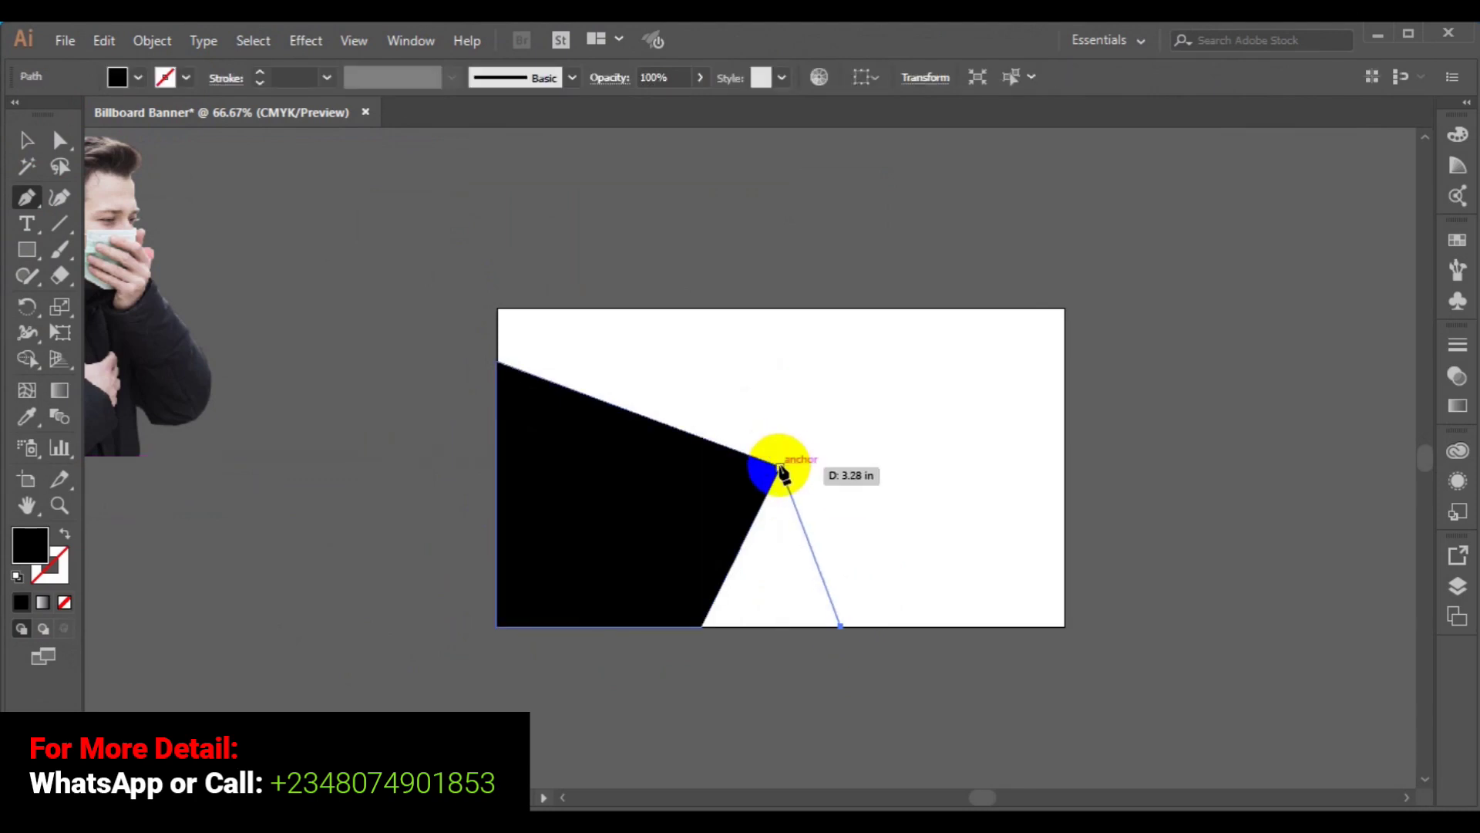
left_click(779, 467)
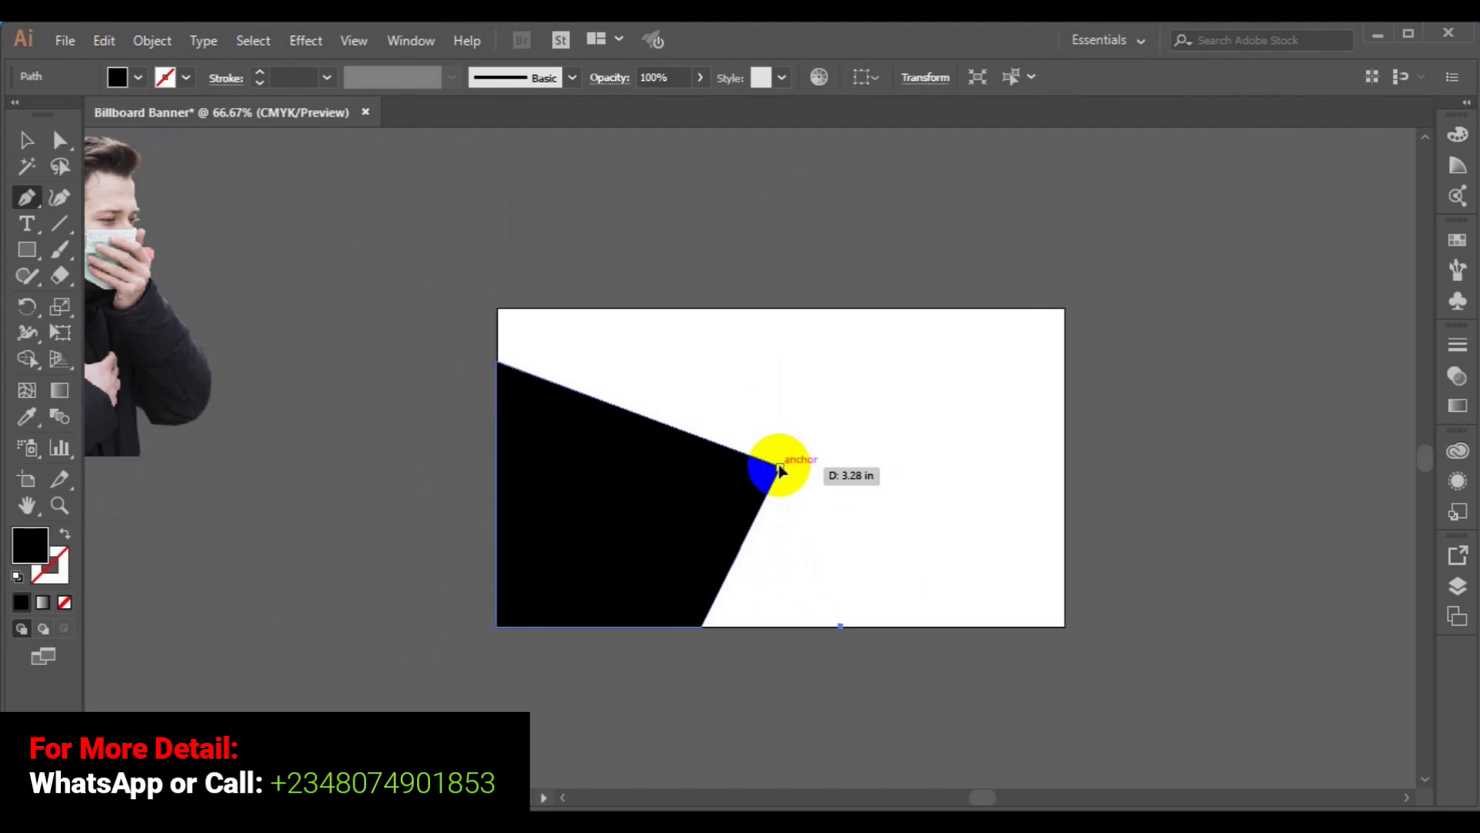
left_click(841, 309)
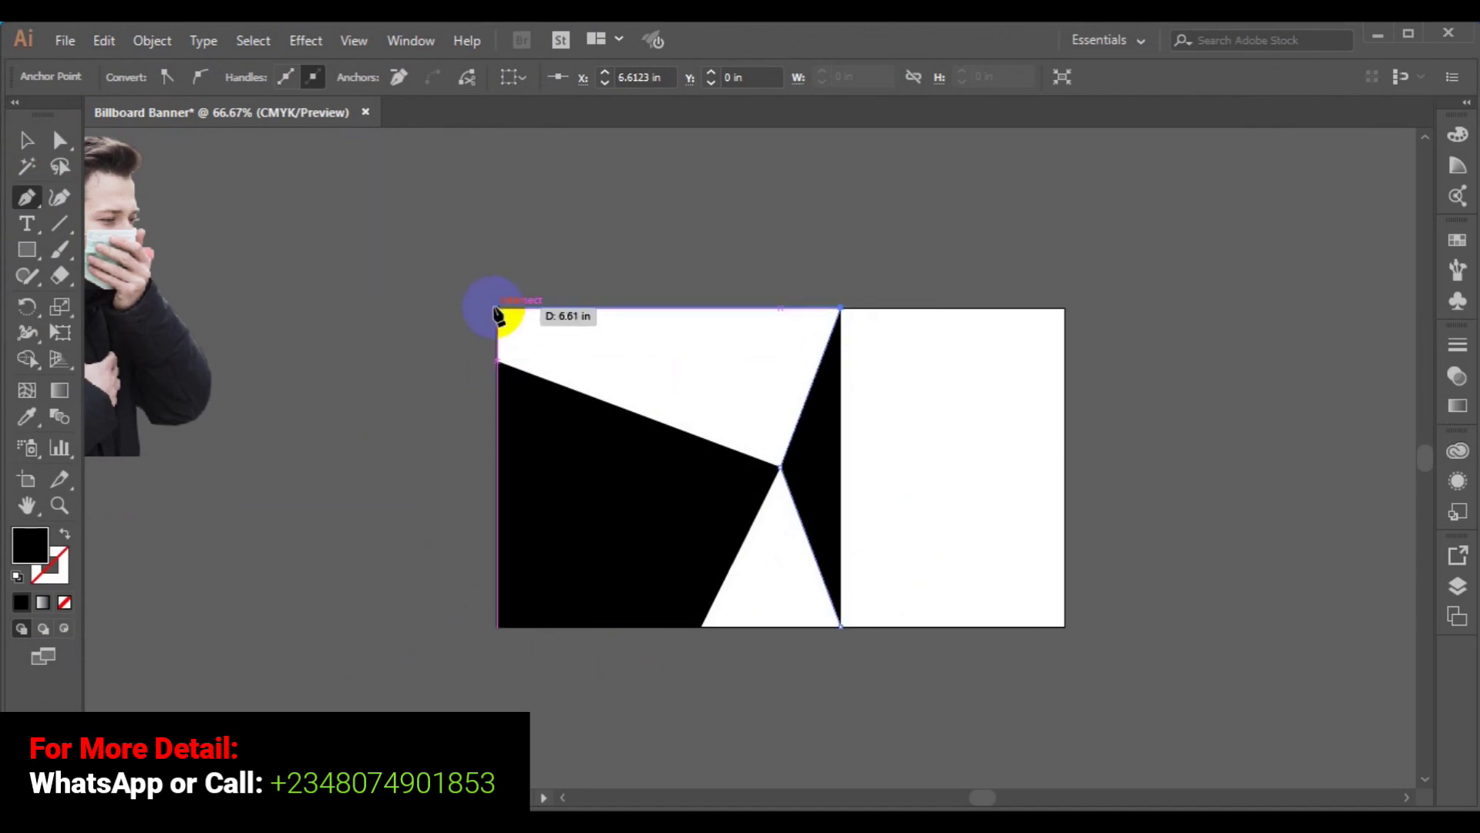
left_click(497, 310)
left_click(497, 362)
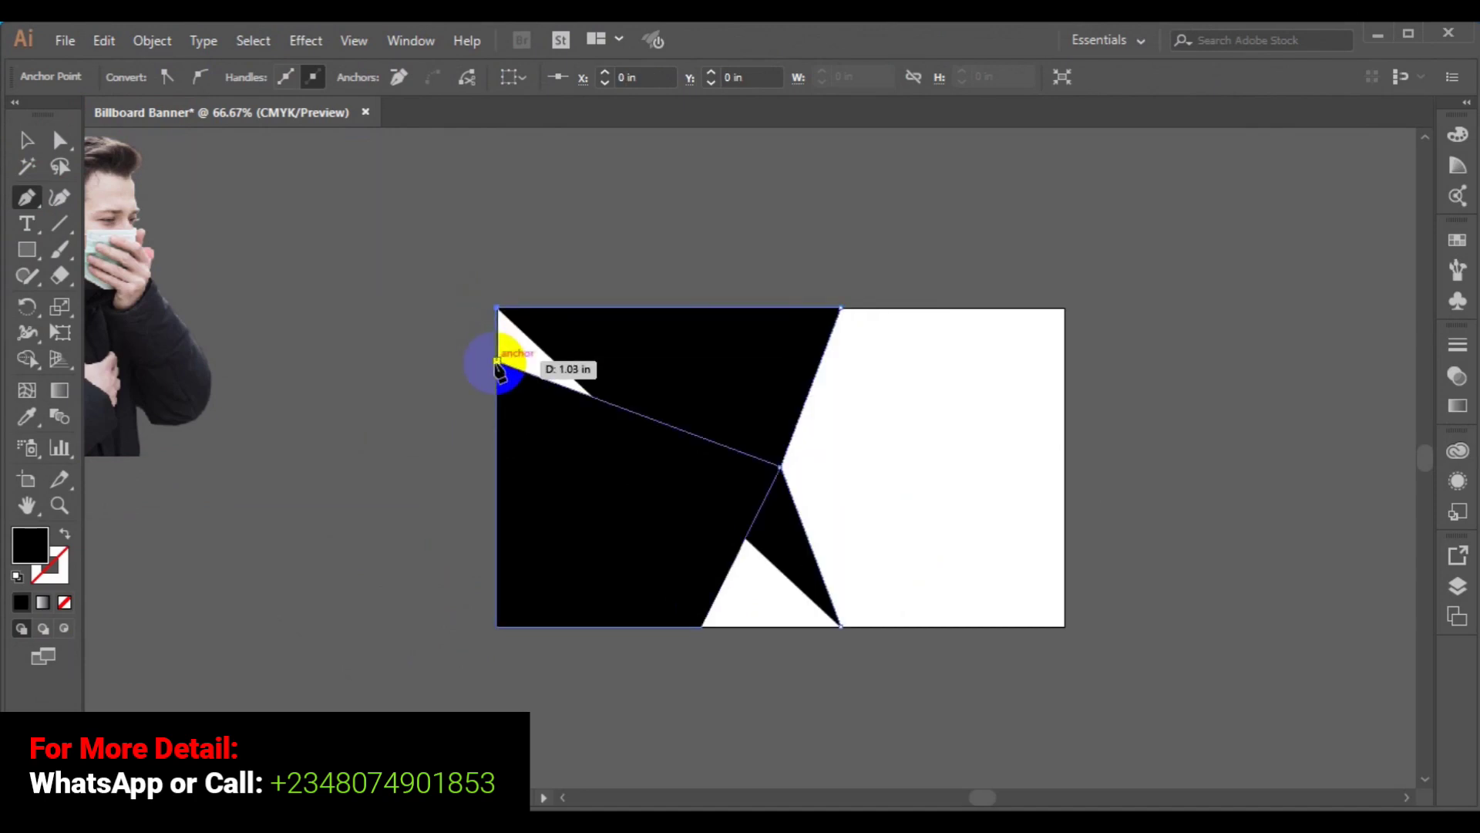
left_click(497, 626)
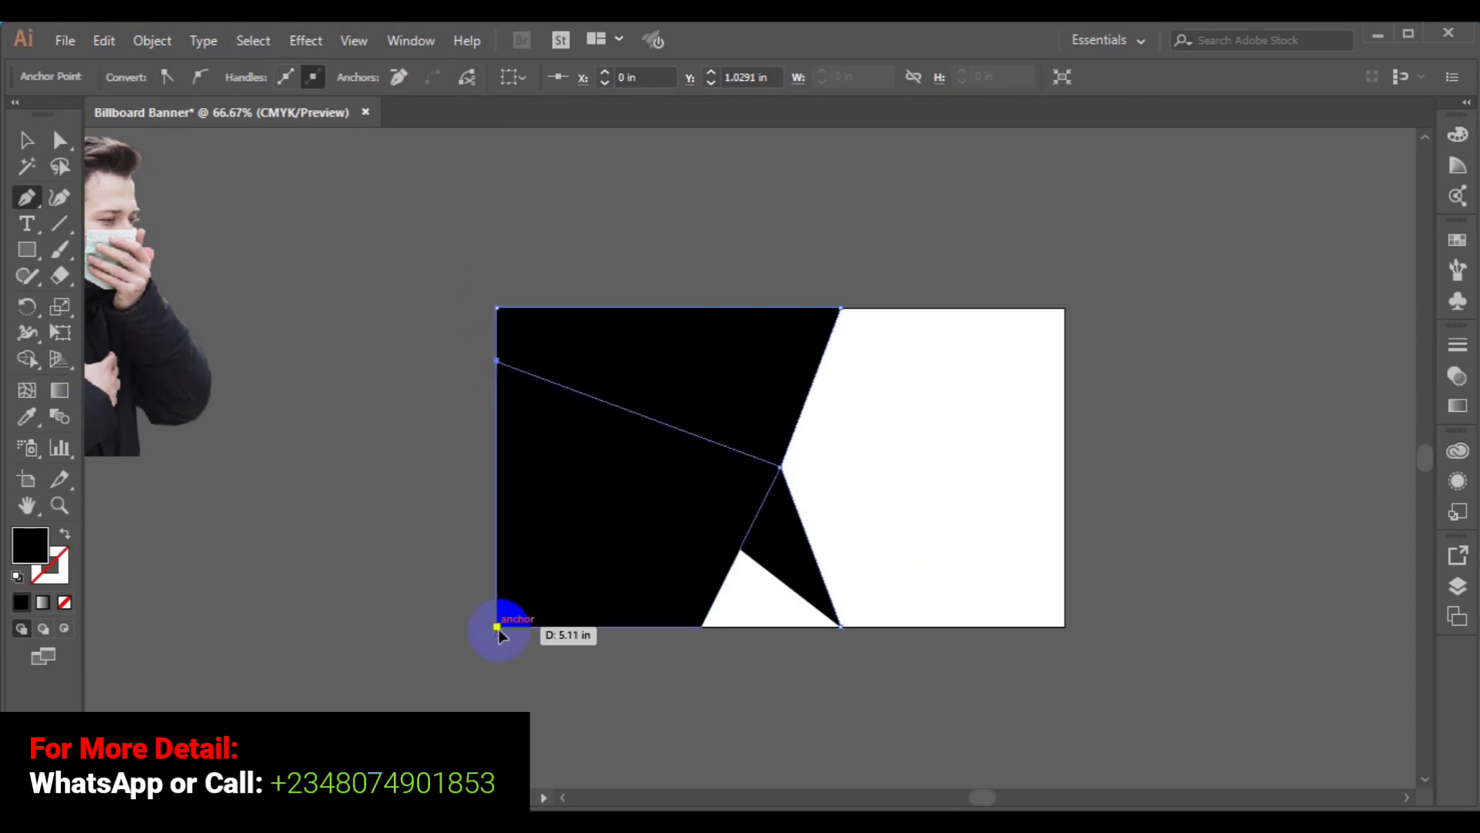
left_click(841, 626)
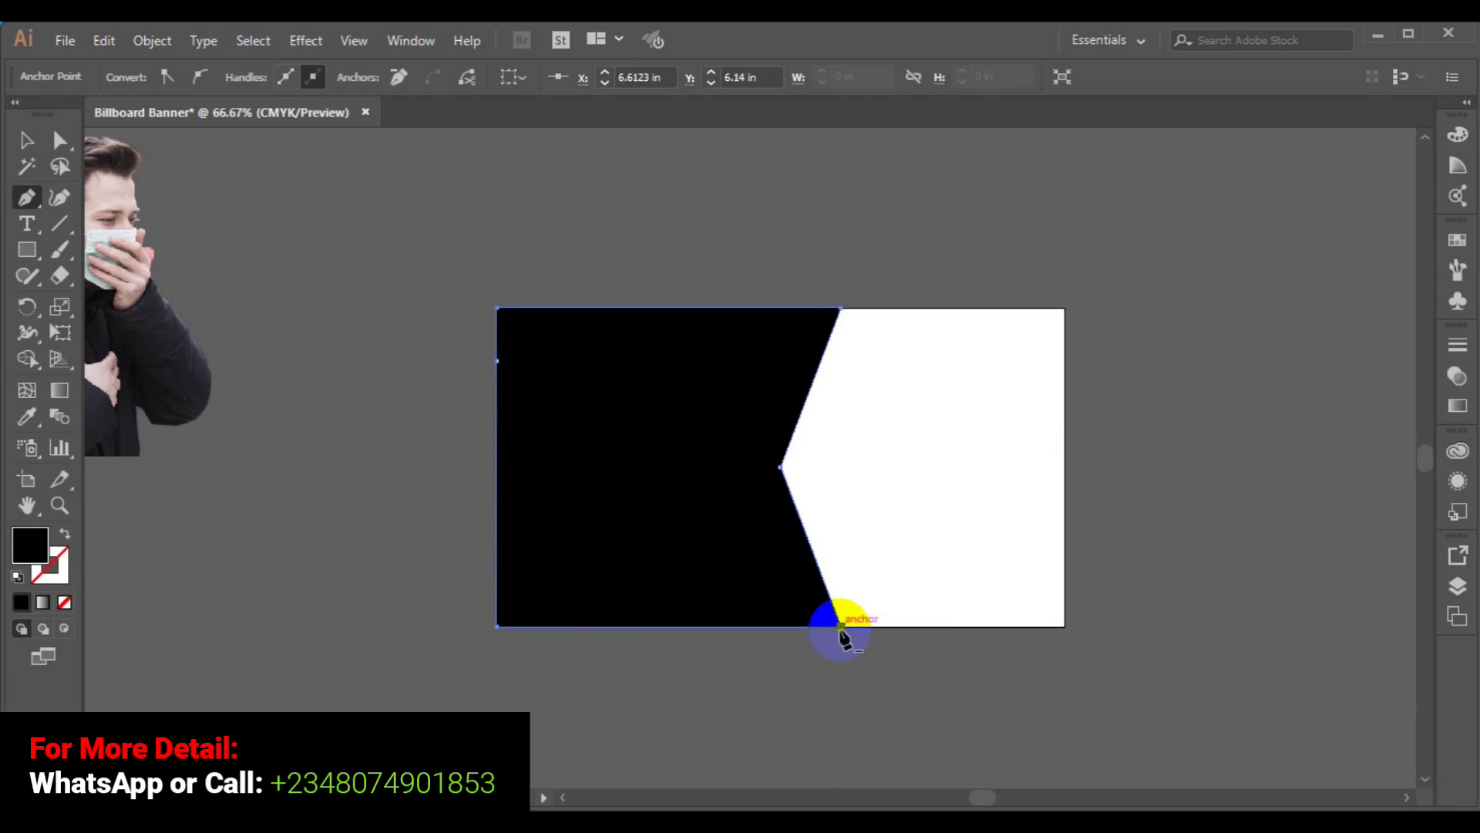
Fill the larger shape with dark grey #494848
double_click(29, 544)
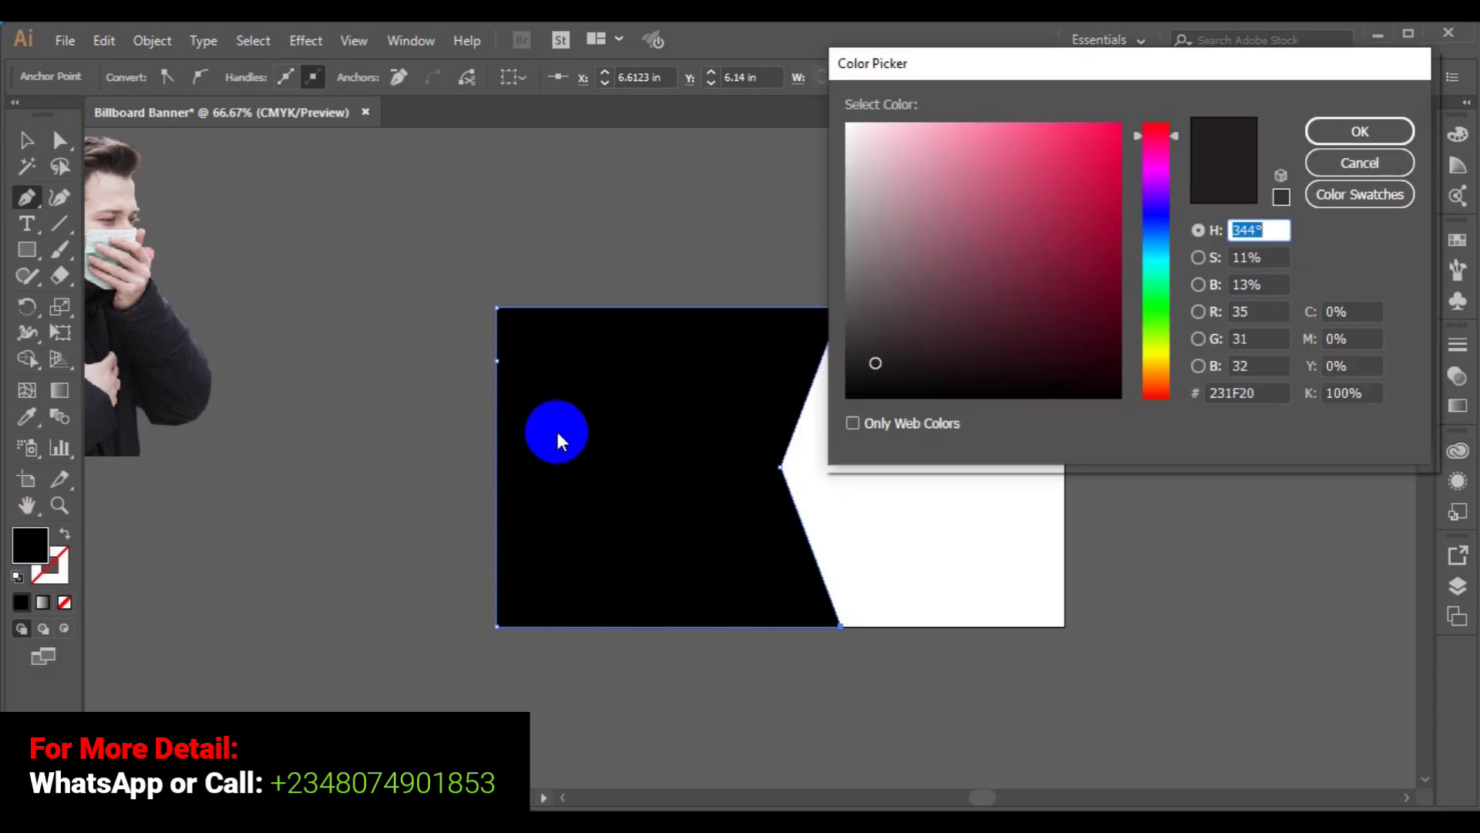
left_click(850, 319)
left_click(1330, 137)
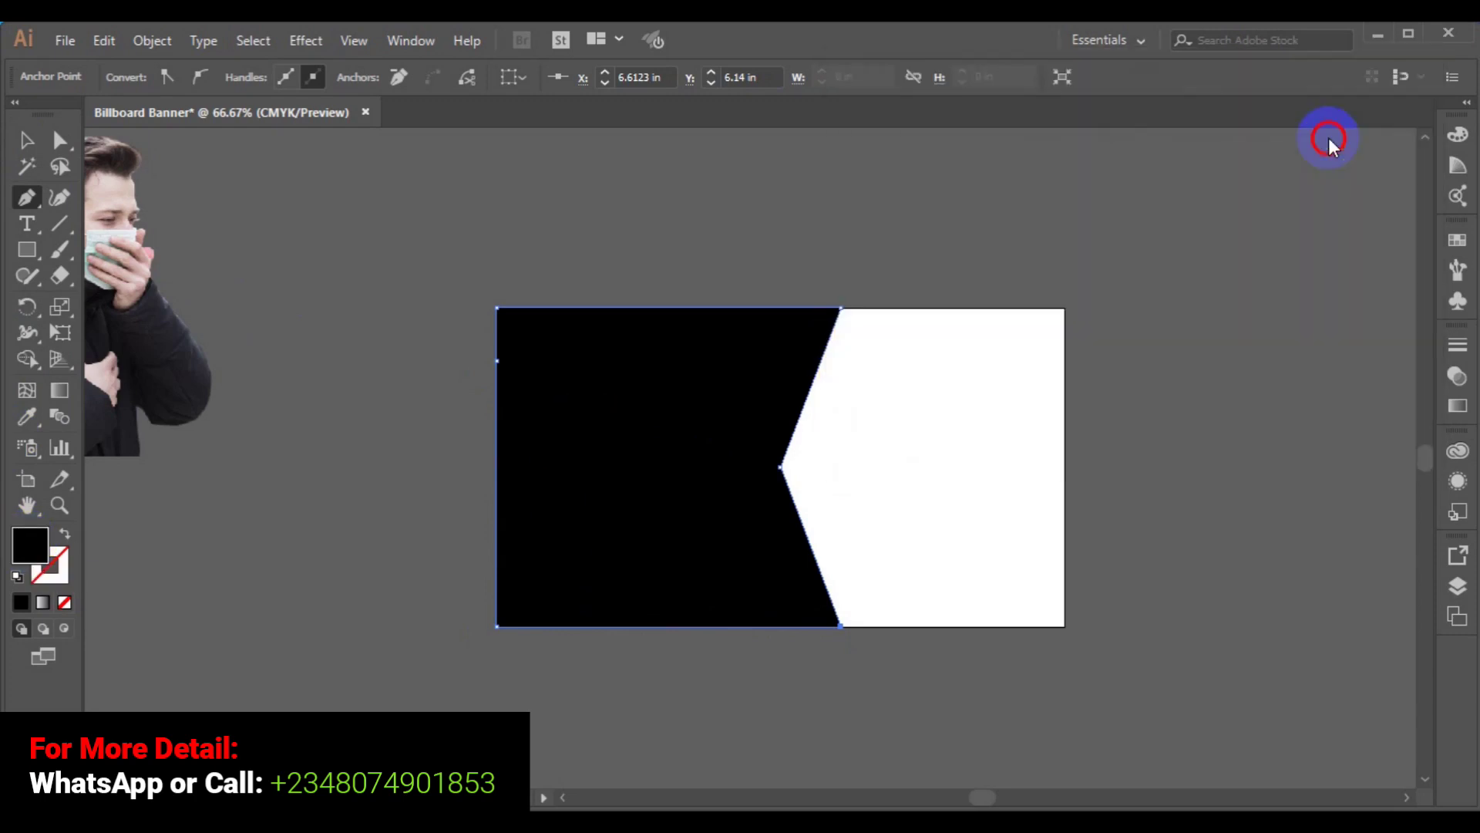
Send the dark grey shape to back with Arrange > Send to Back, then select the black shape
left_click(27, 139)
left_click(653, 447)
right_click(654, 446)
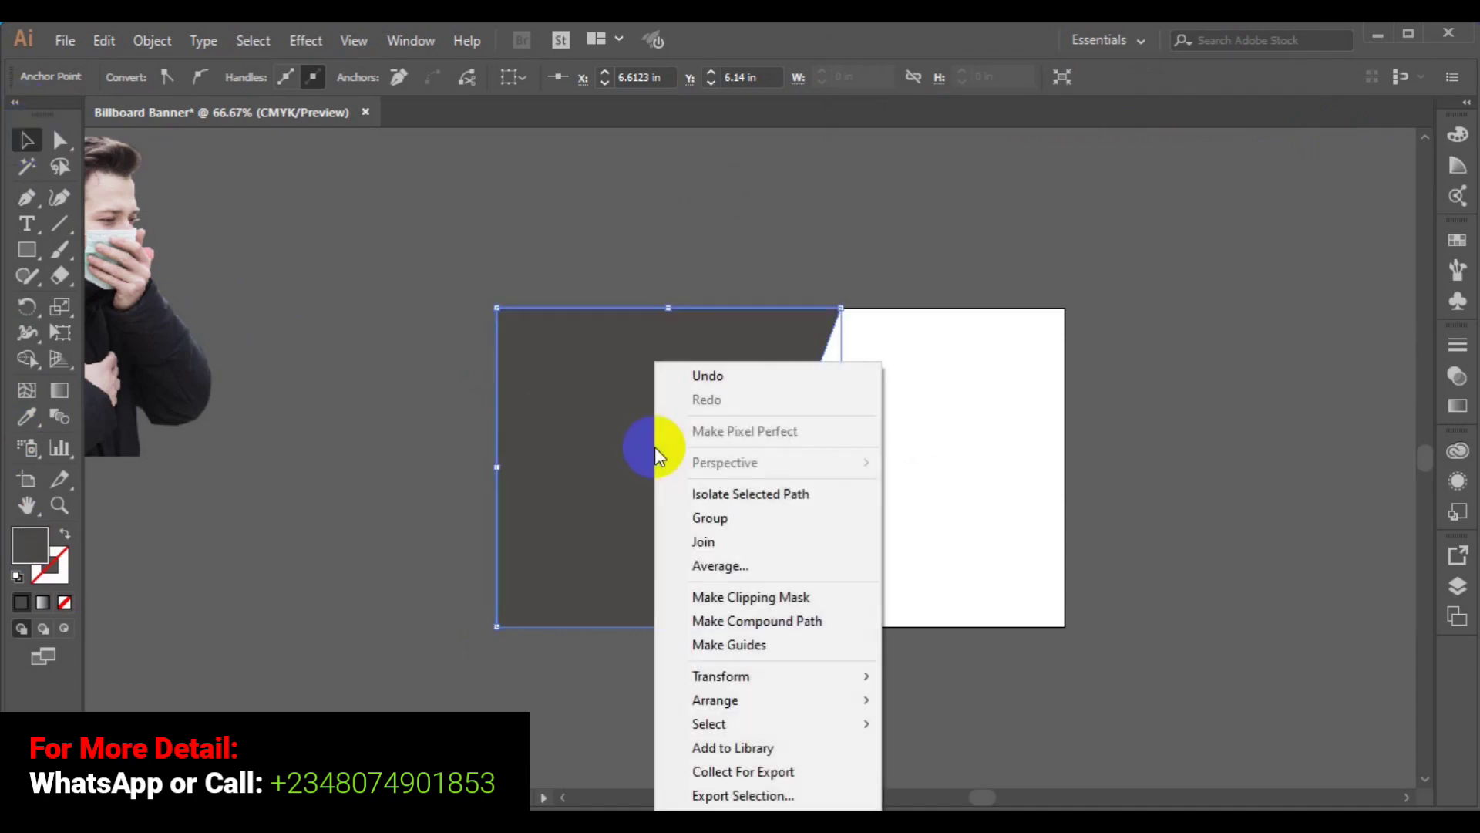
mouse_move(730, 702)
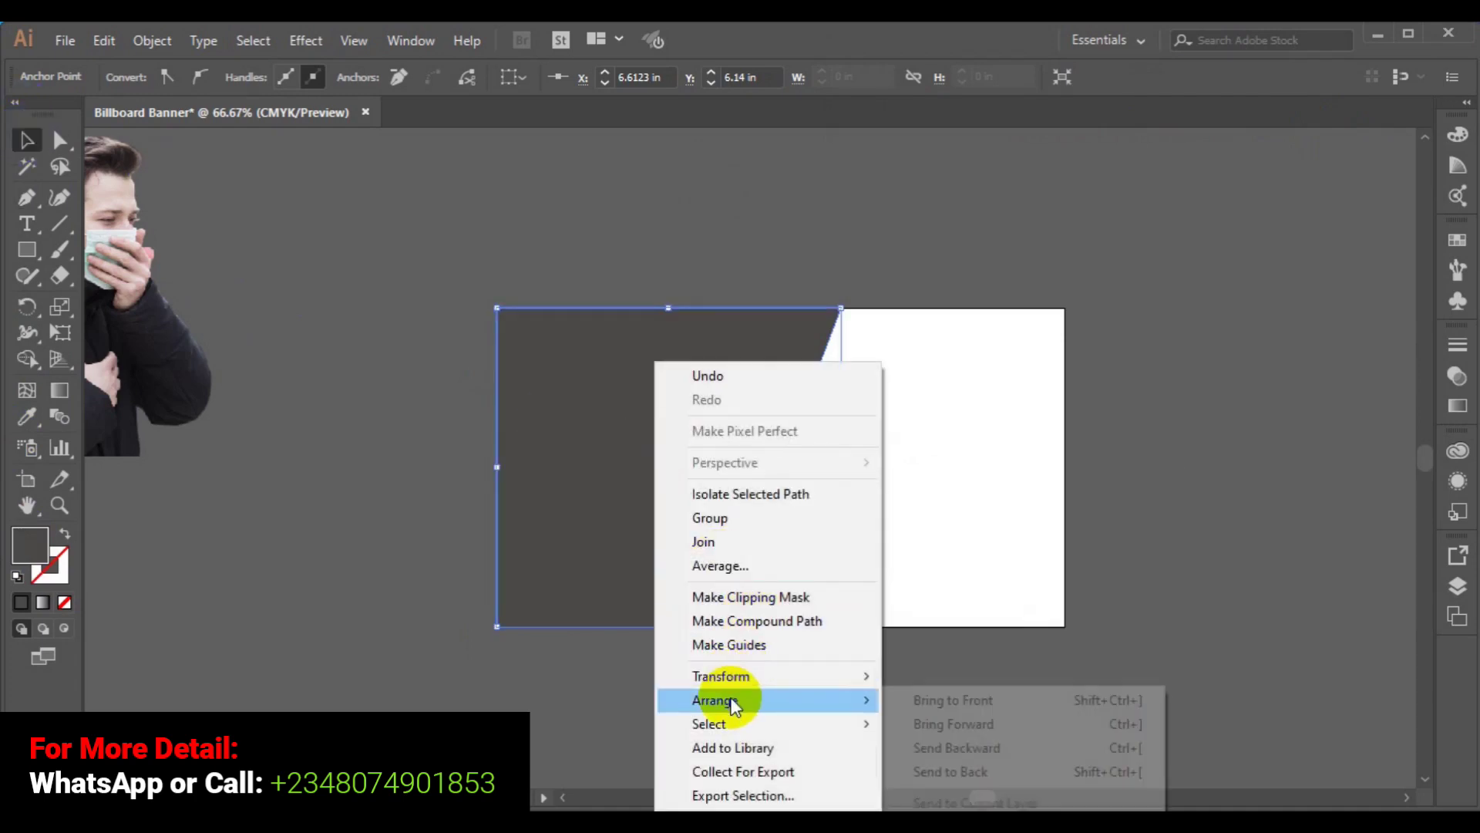
left_click(1016, 771)
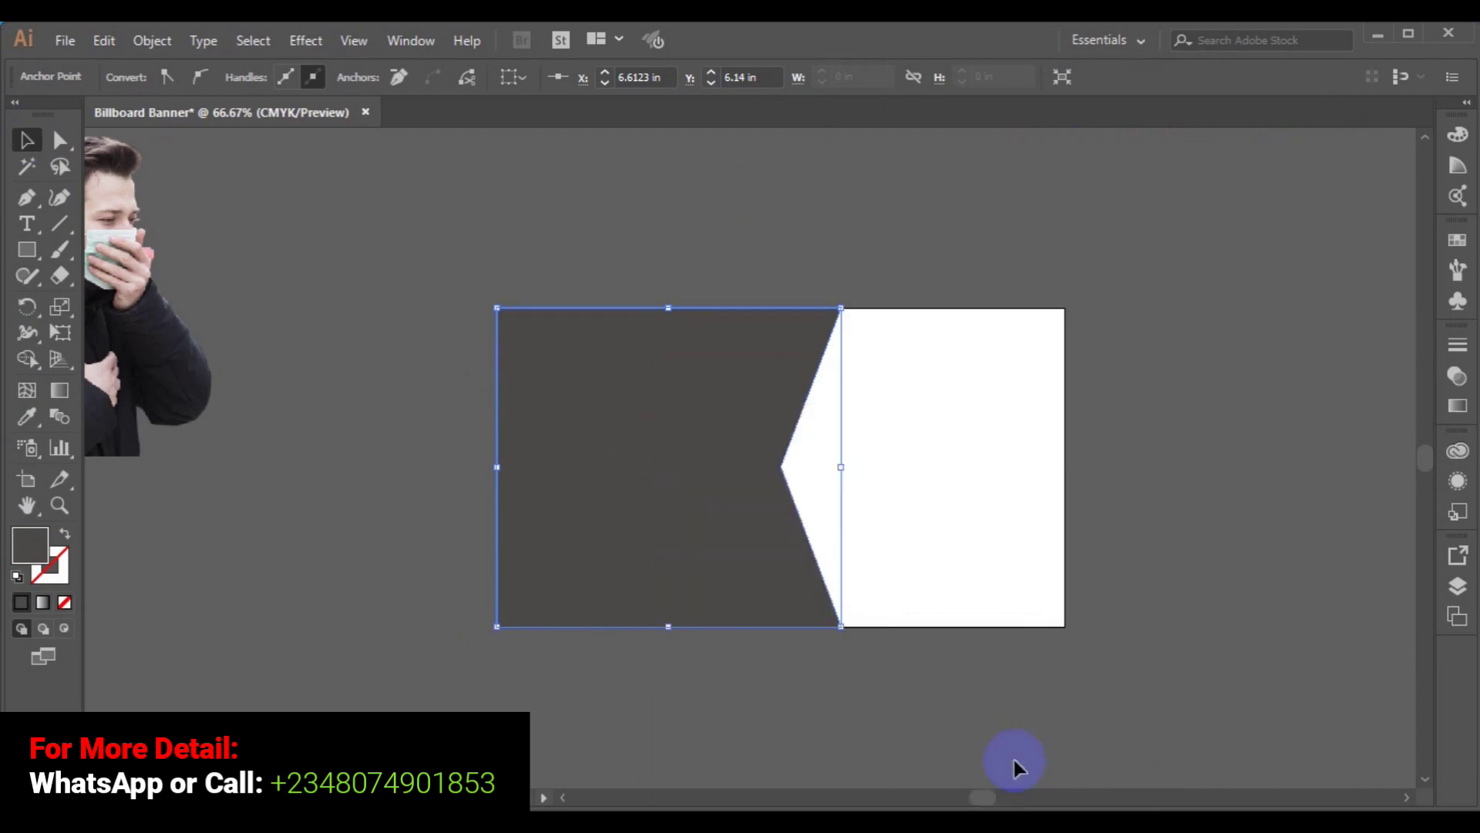
left_click(1167, 604)
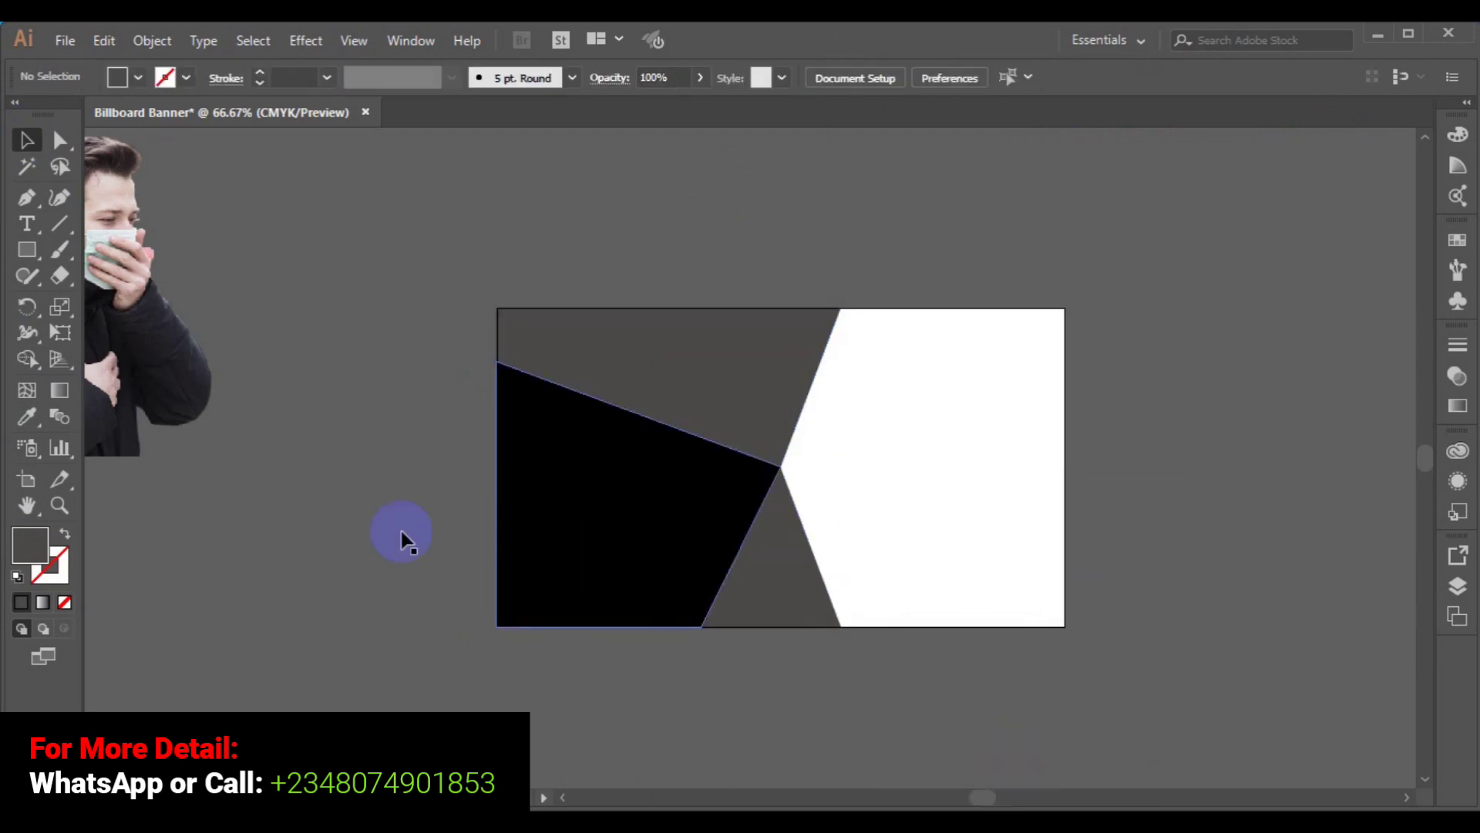
left_click(287, 303)
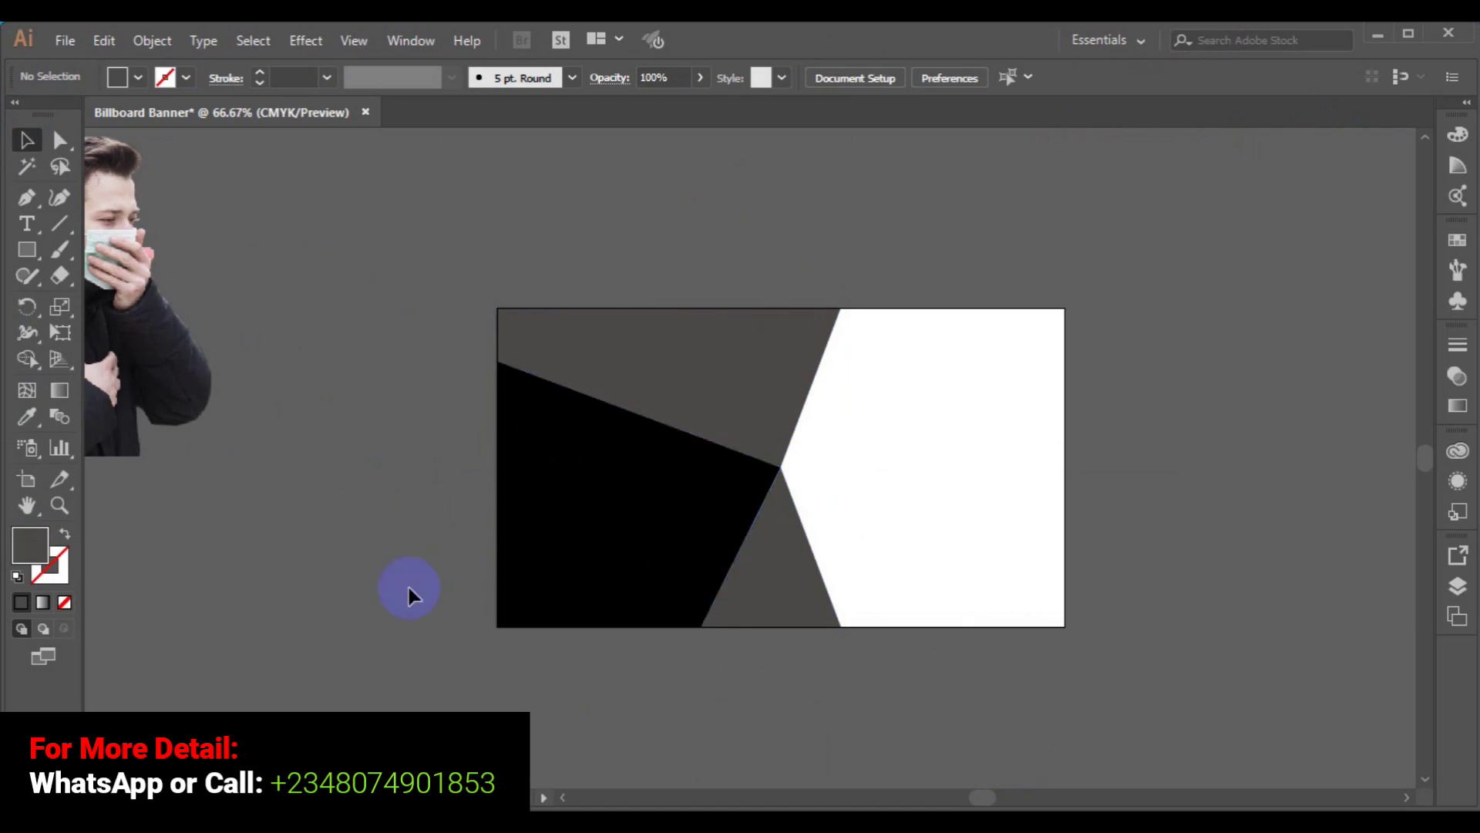
left_click(633, 534)
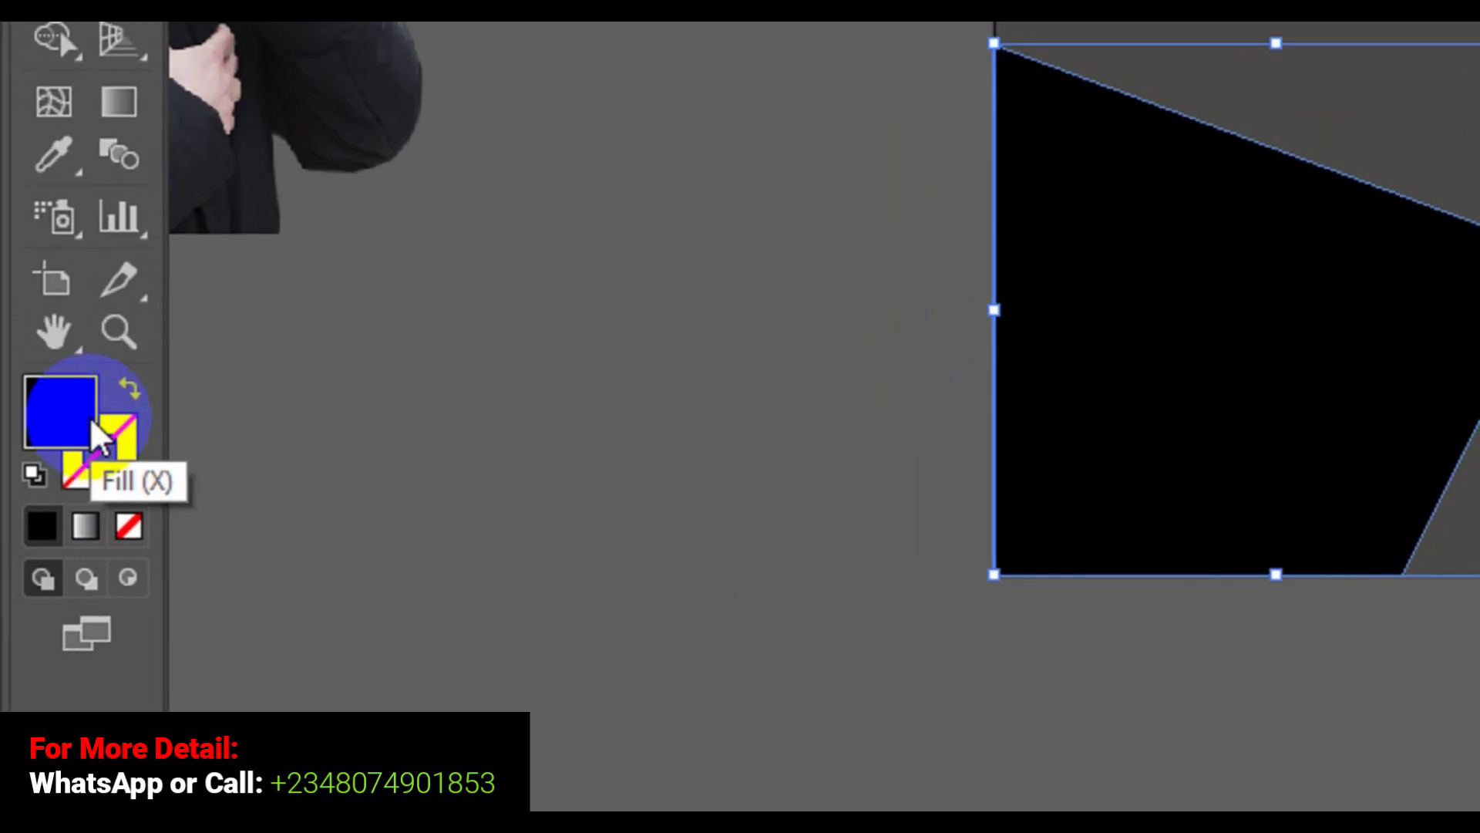
Change the black shape's fill to sky blue #0AB9E8 in the Color Picker
left_click(76, 416)
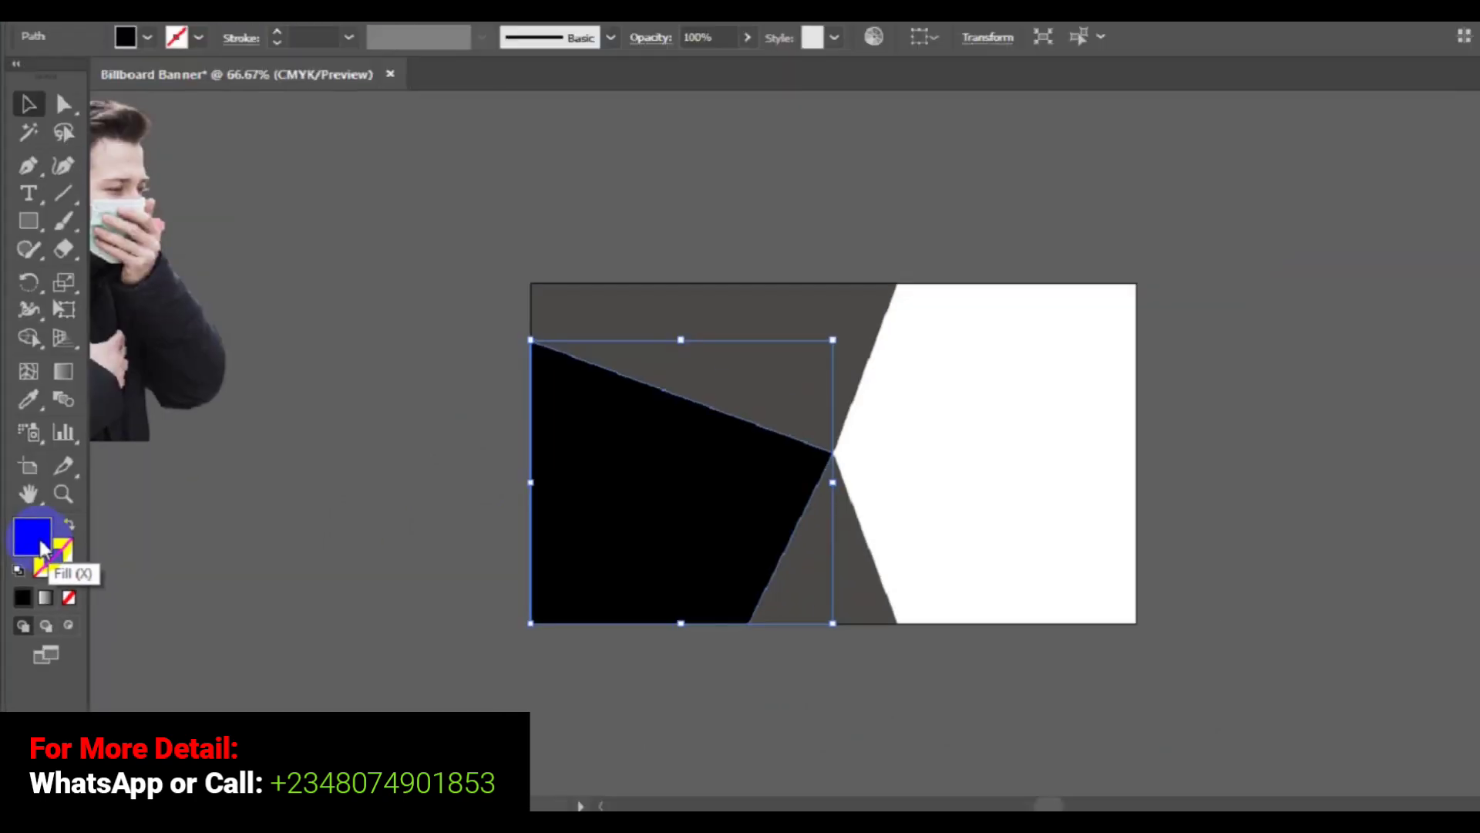
double_click(34, 538)
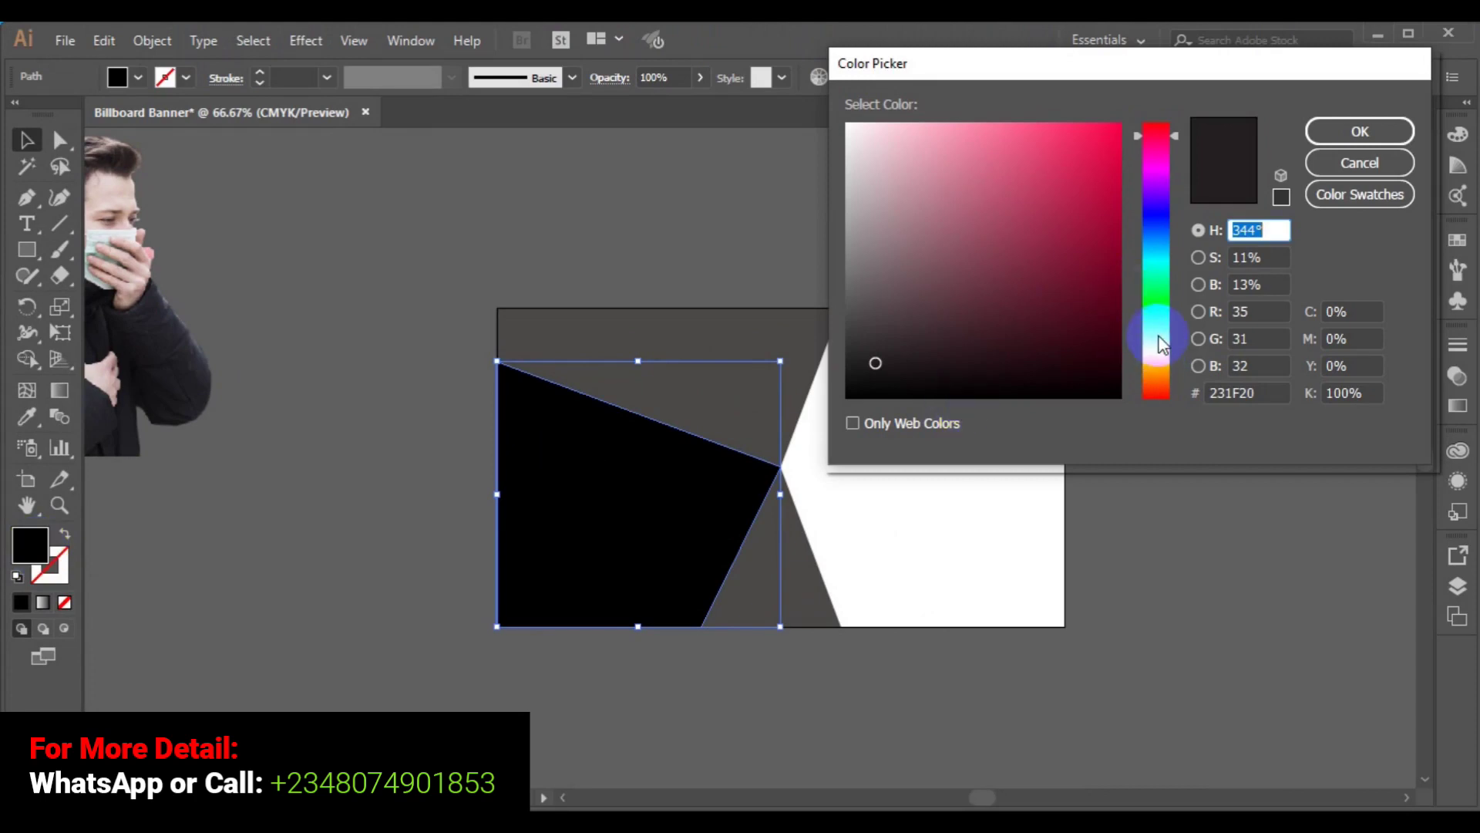
left_click(1162, 259)
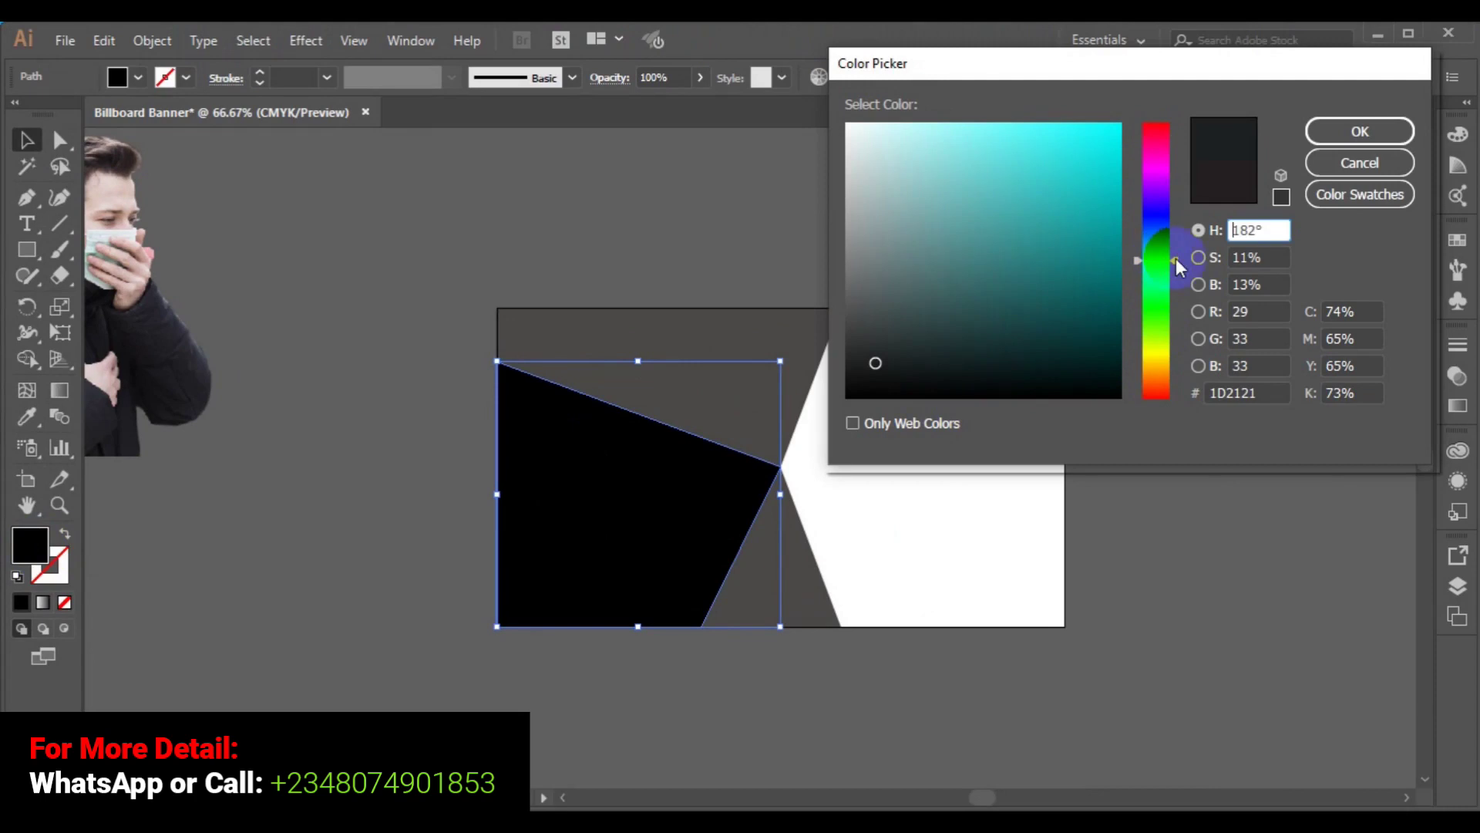
left_click(1177, 256)
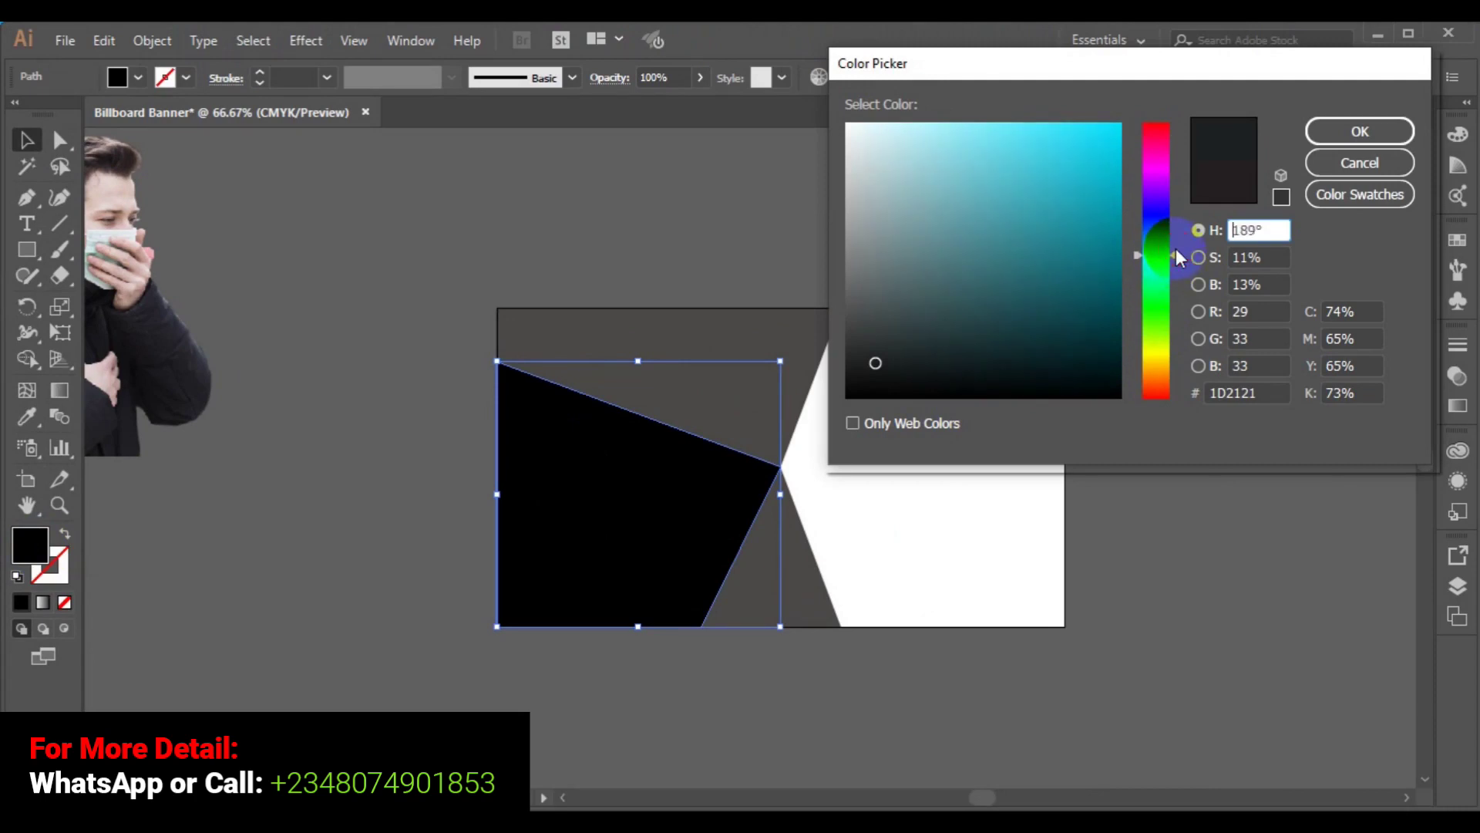
left_click(1111, 147)
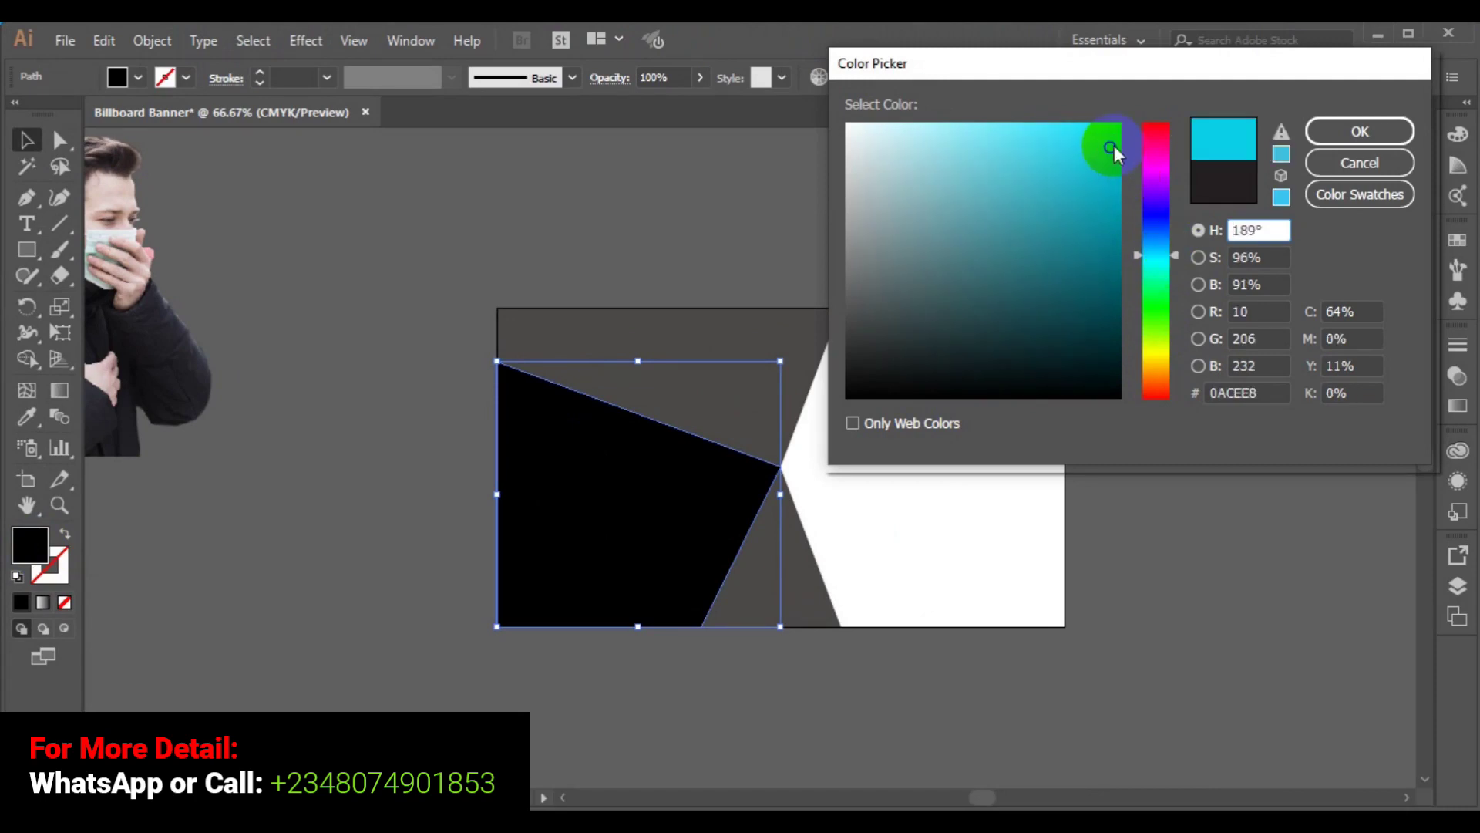
mouse_move(1177, 253)
left_mouse_down()
mouse_move(1178, 266)
mouse_move(1174, 252)
left_mouse_up()
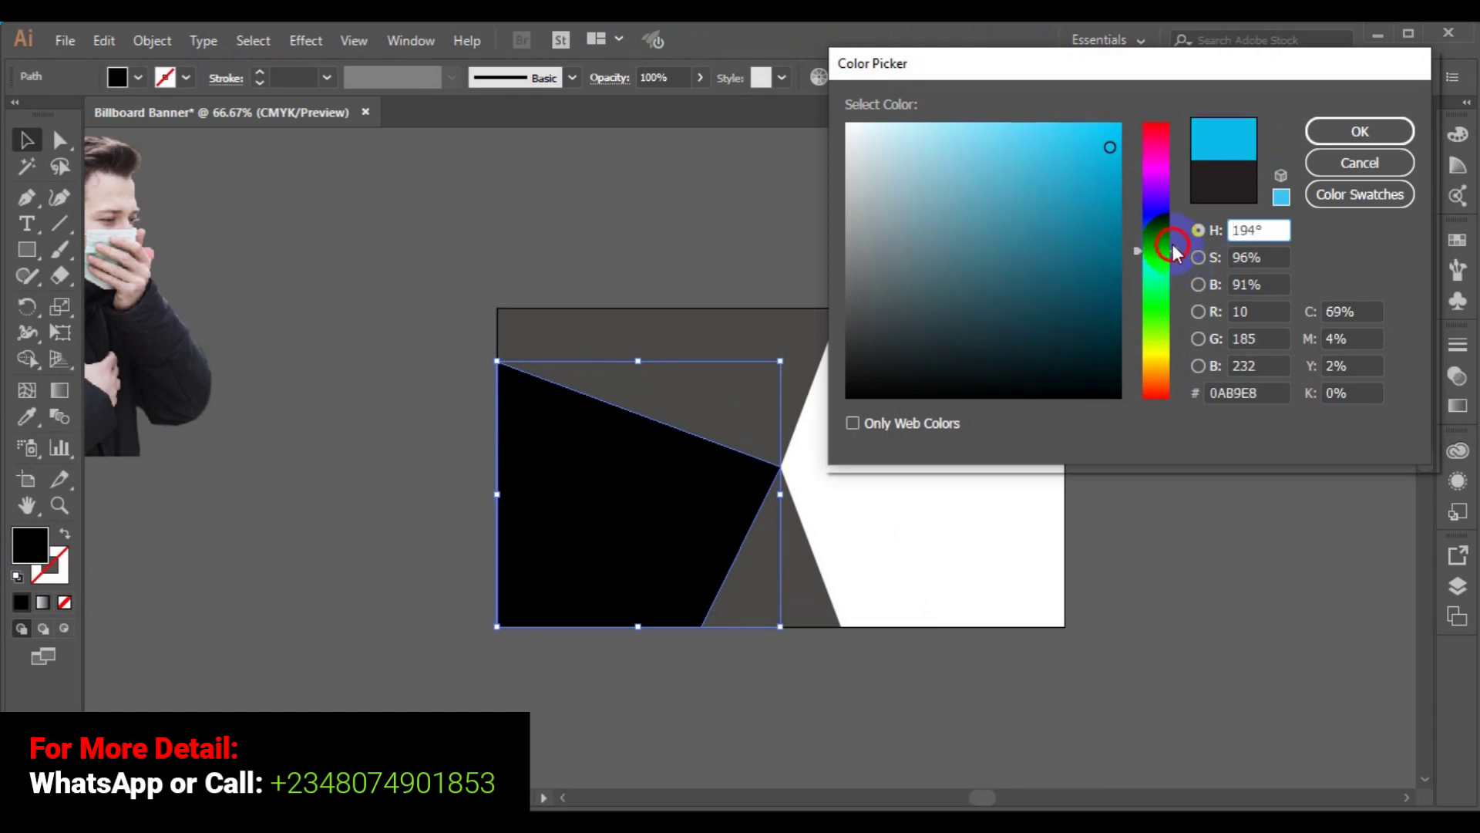
left_click(1353, 130)
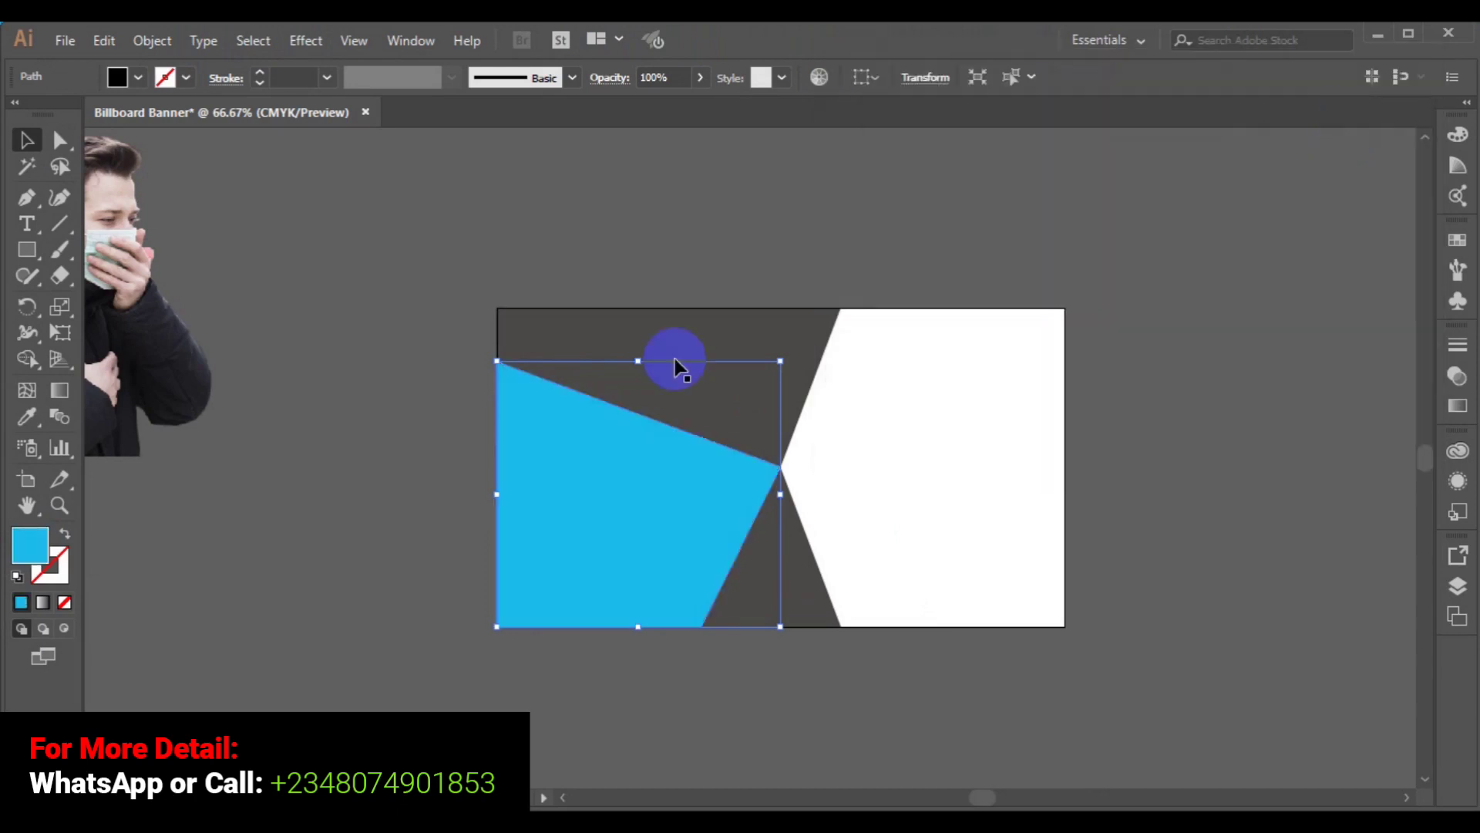
left_click(802, 317)
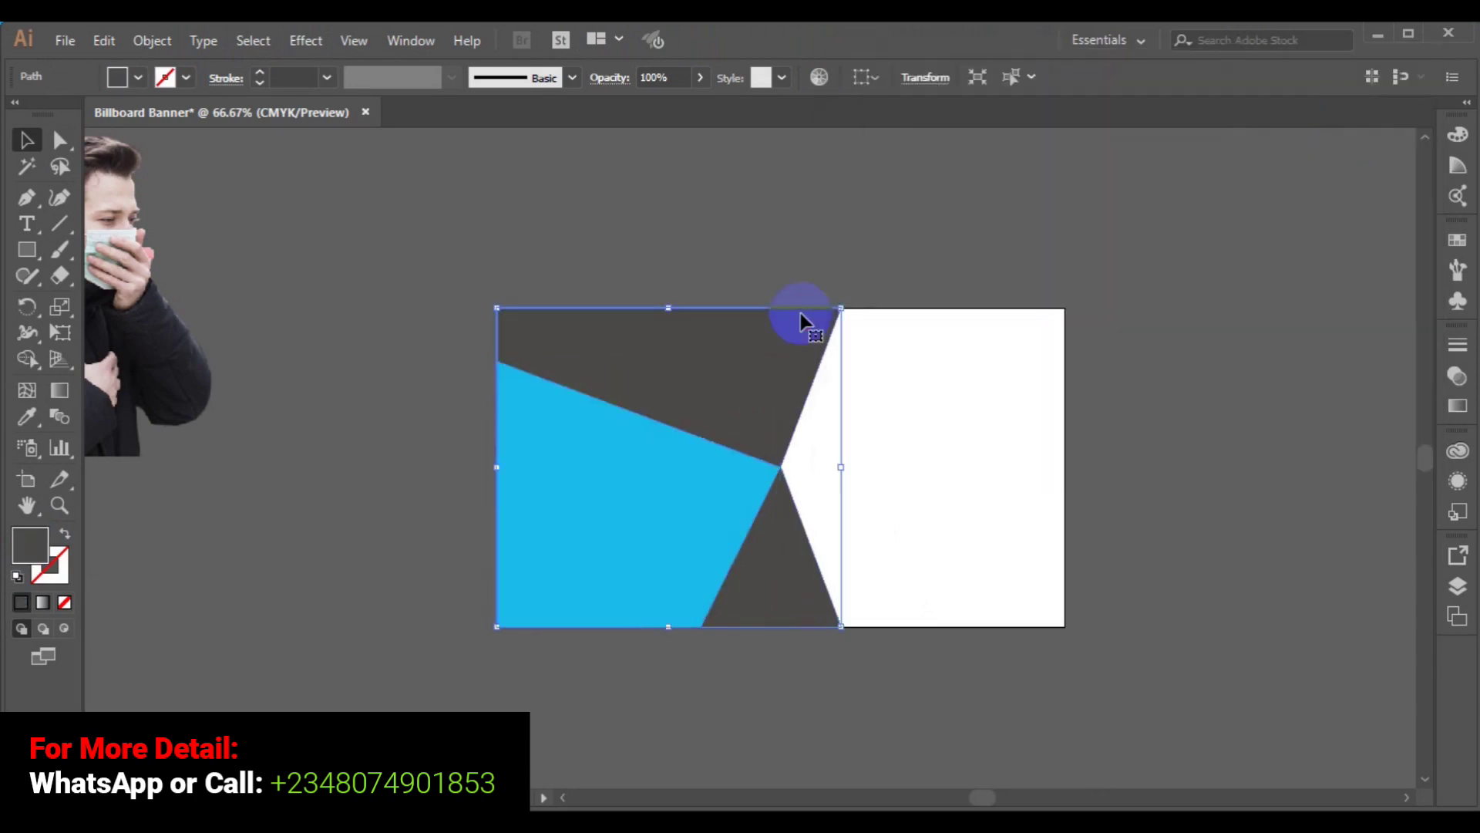
Change the dark grey fill to medium blue #07A2EF (hue 201°), then deselect
double_click(42, 549)
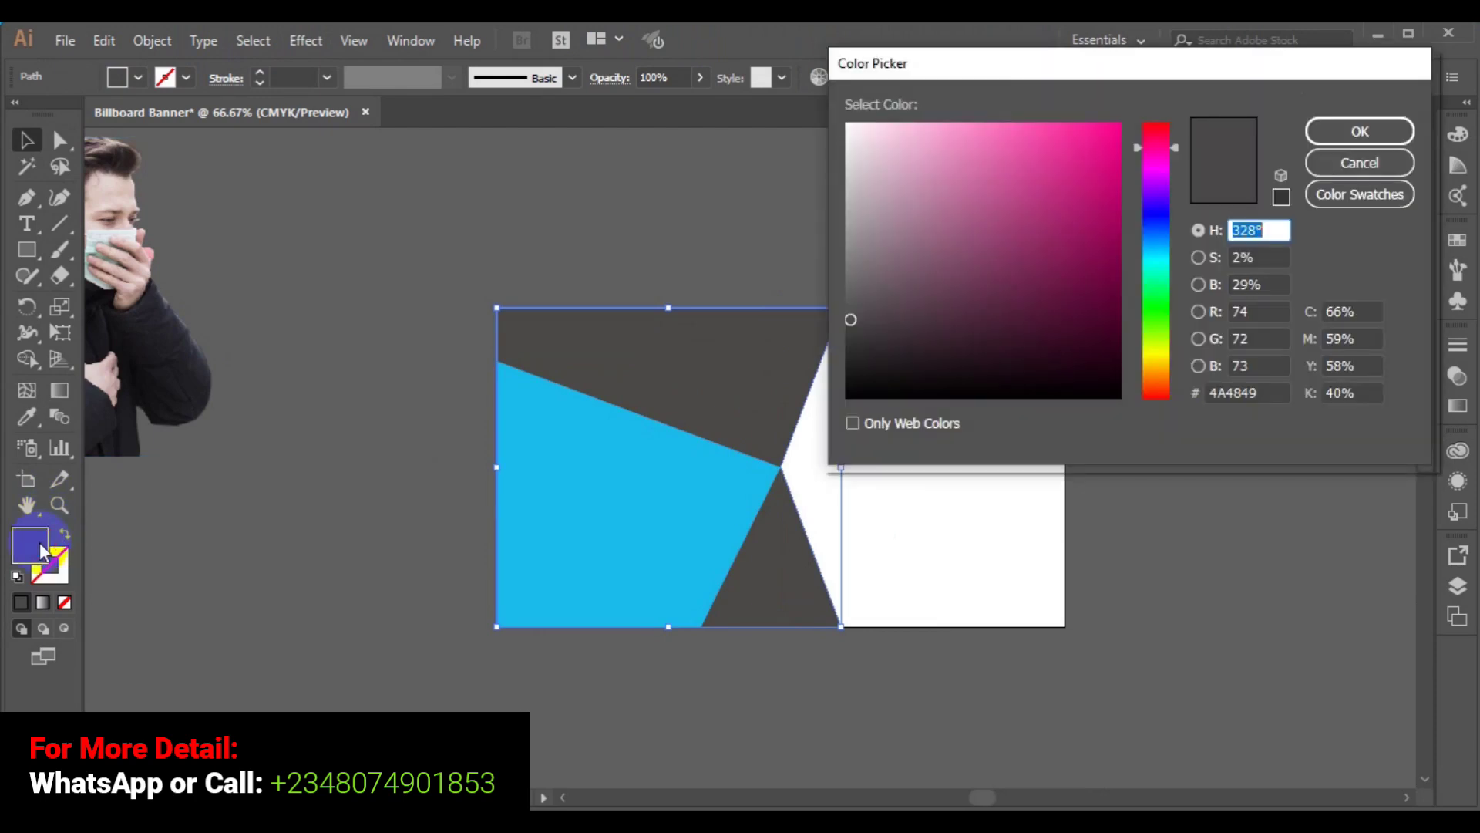
left_click_drag(1178, 152, 1179, 300)
left_click(1113, 237)
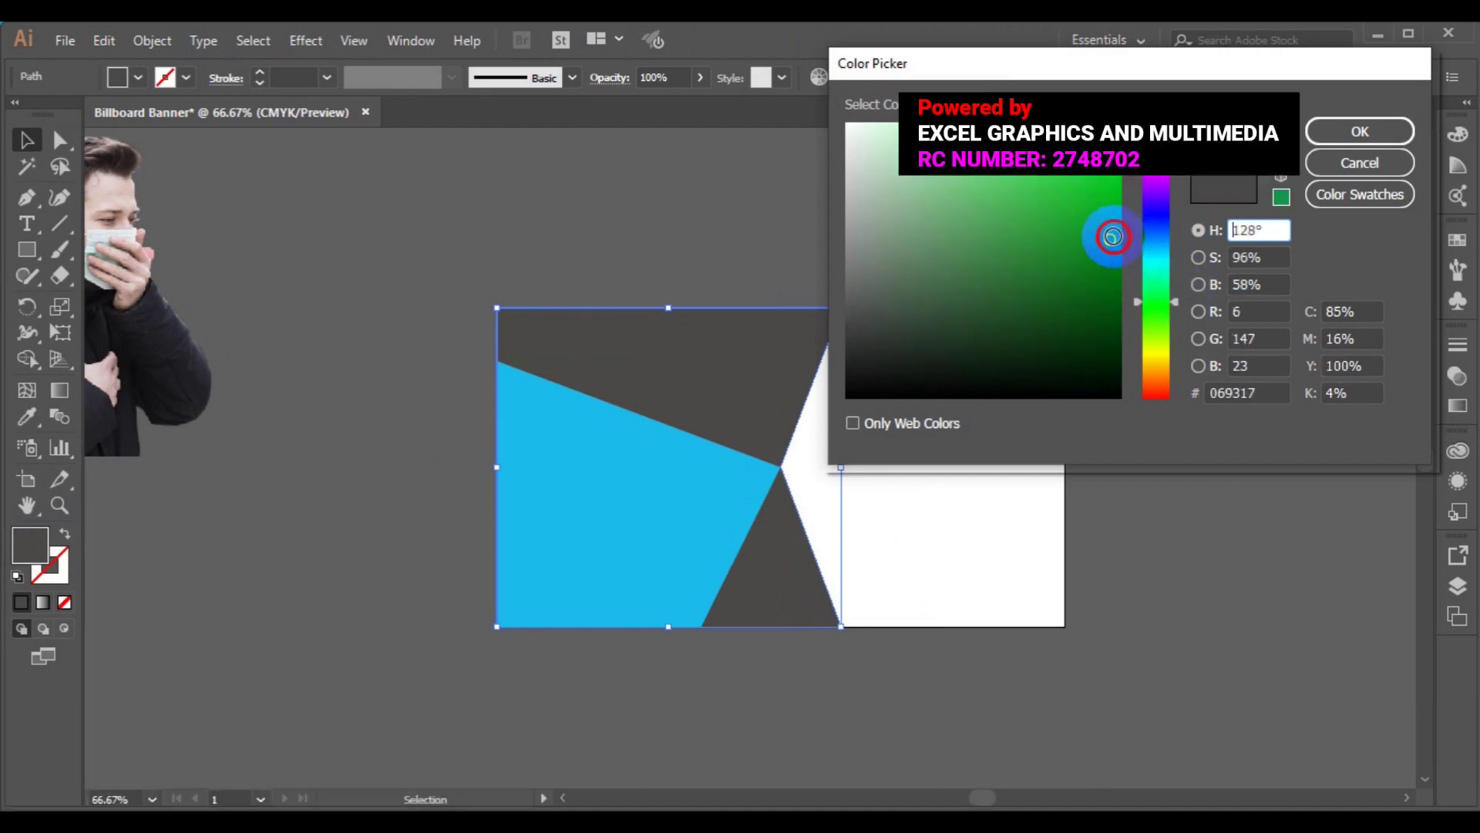
left_click(1176, 307)
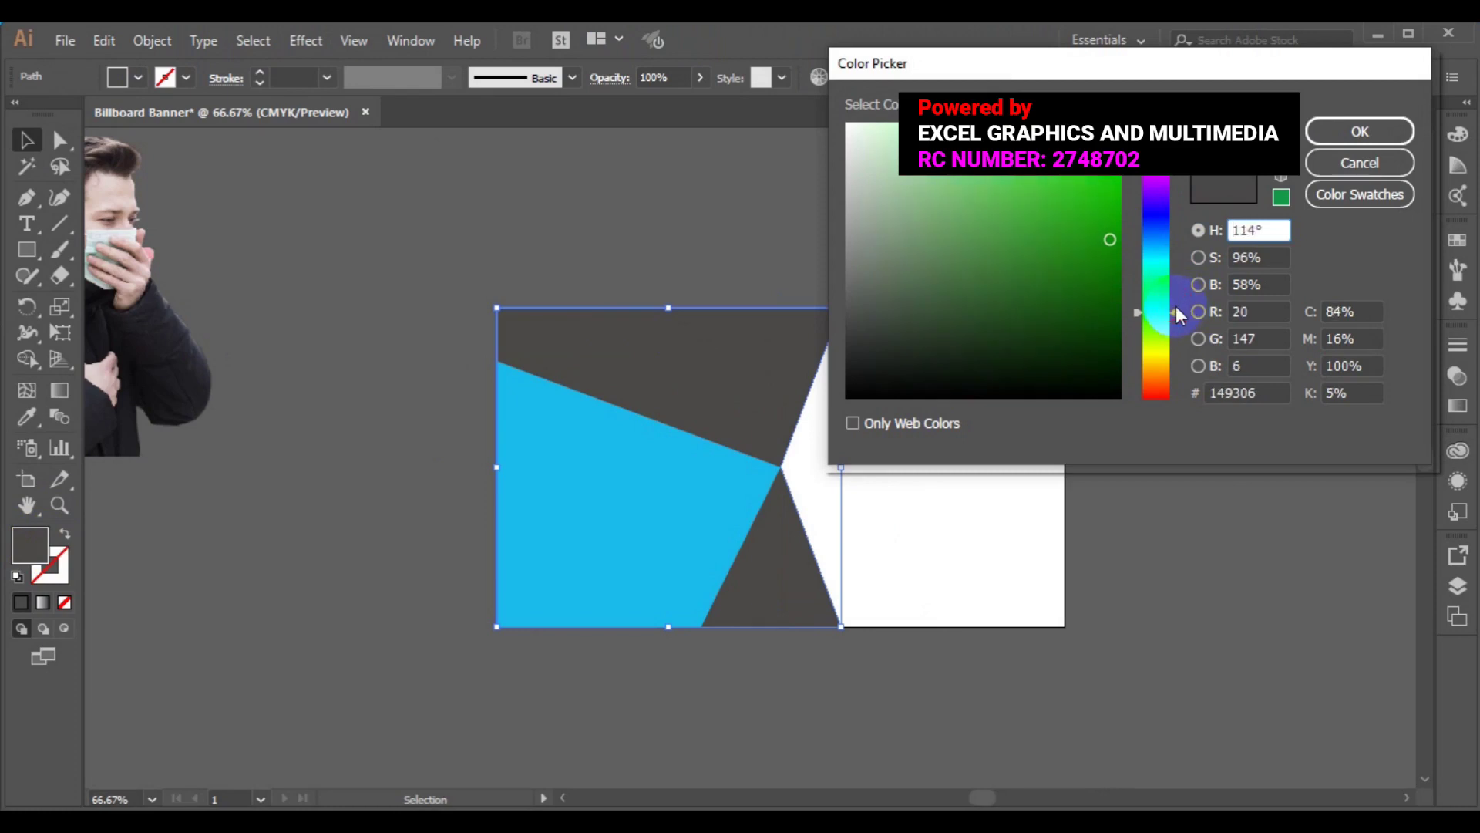
left_click(1151, 251)
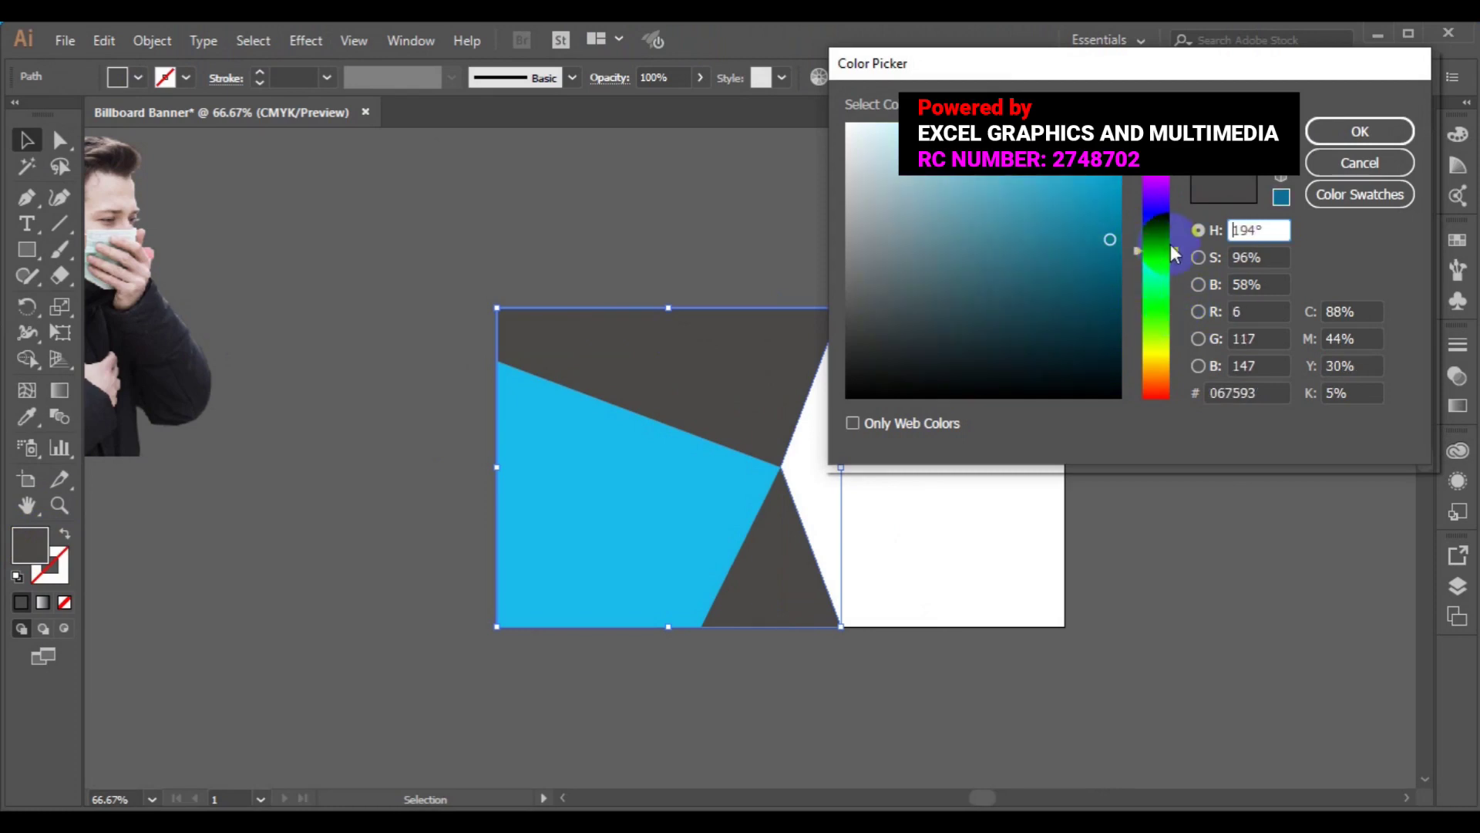
left_click(1176, 246)
left_click(1177, 245)
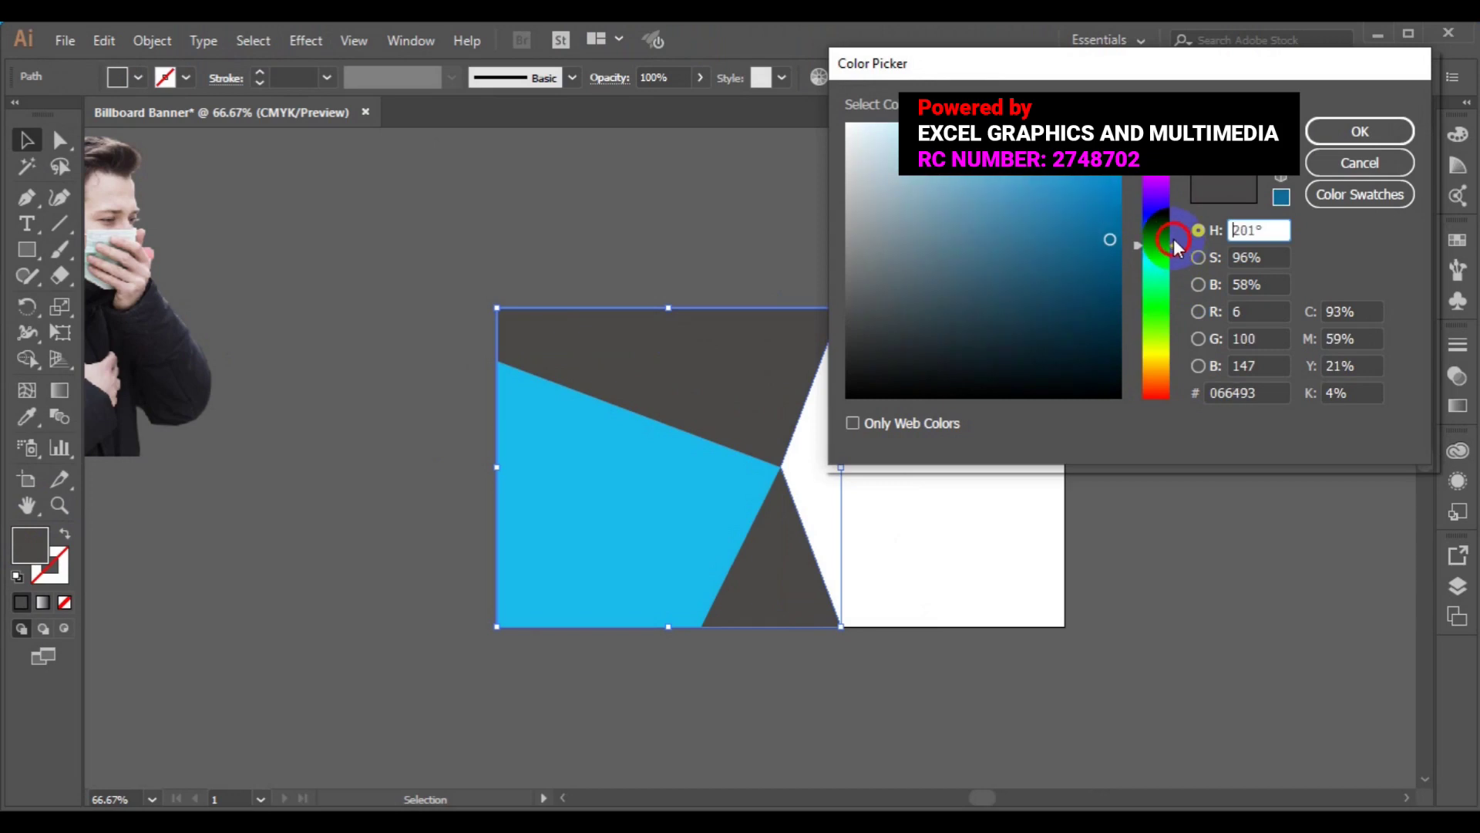
left_click(1114, 138)
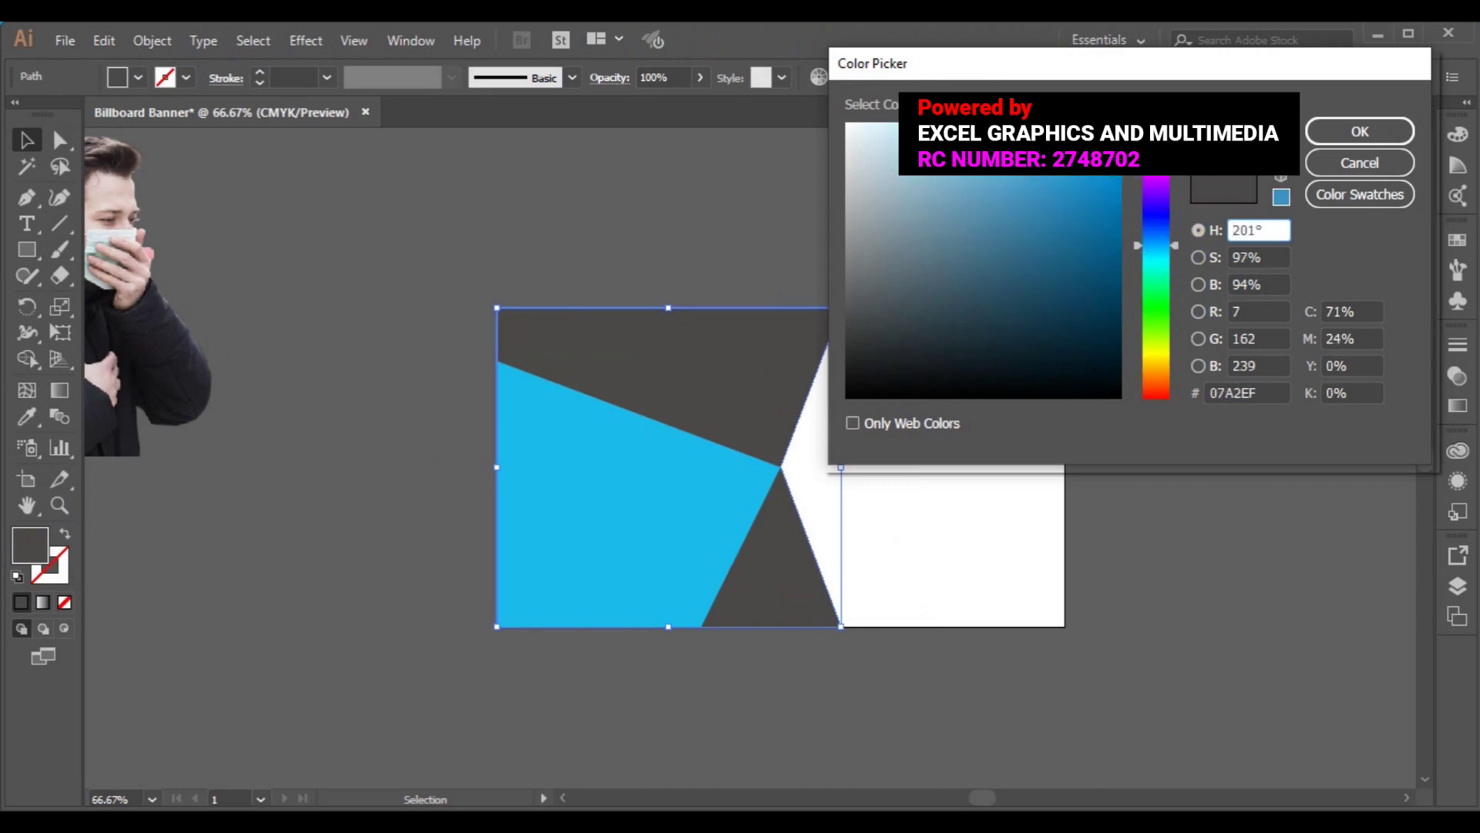
left_click(1315, 140)
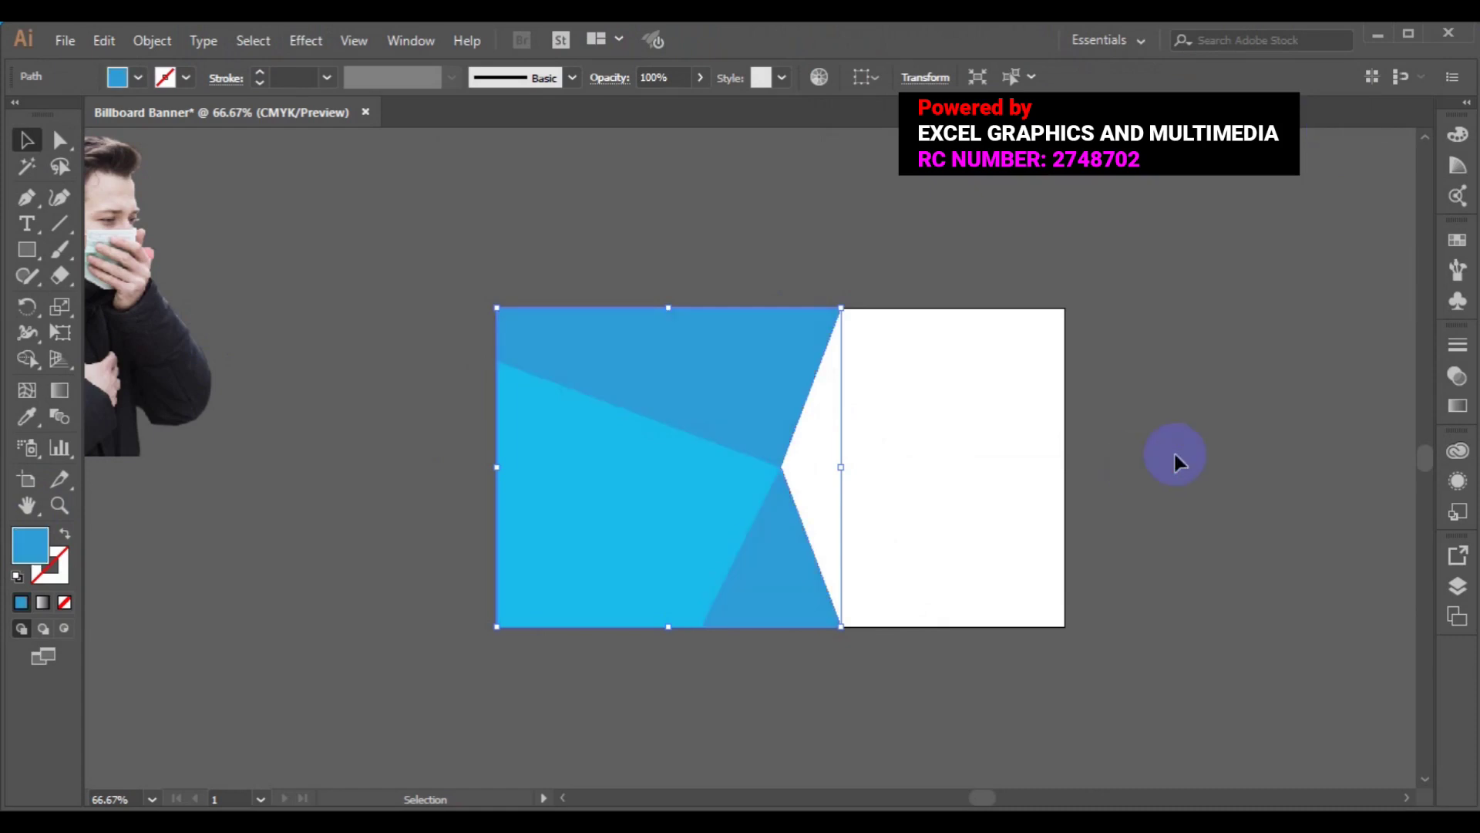
left_click(1175, 457)
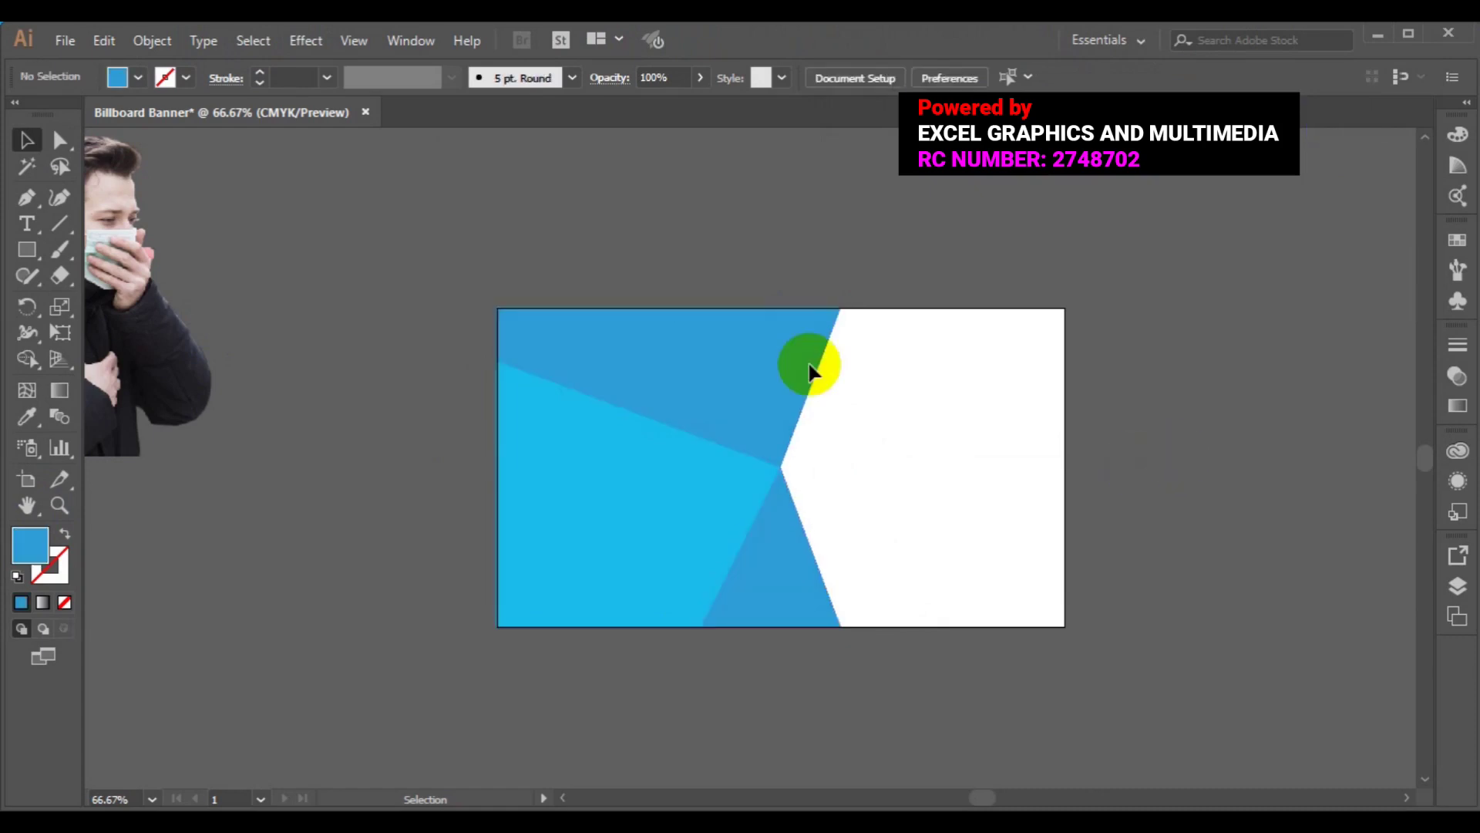
Move the masked-man photo onto the banner and bring it to the front
left_click(123, 358)
left_click_drag(124, 359, 655, 519)
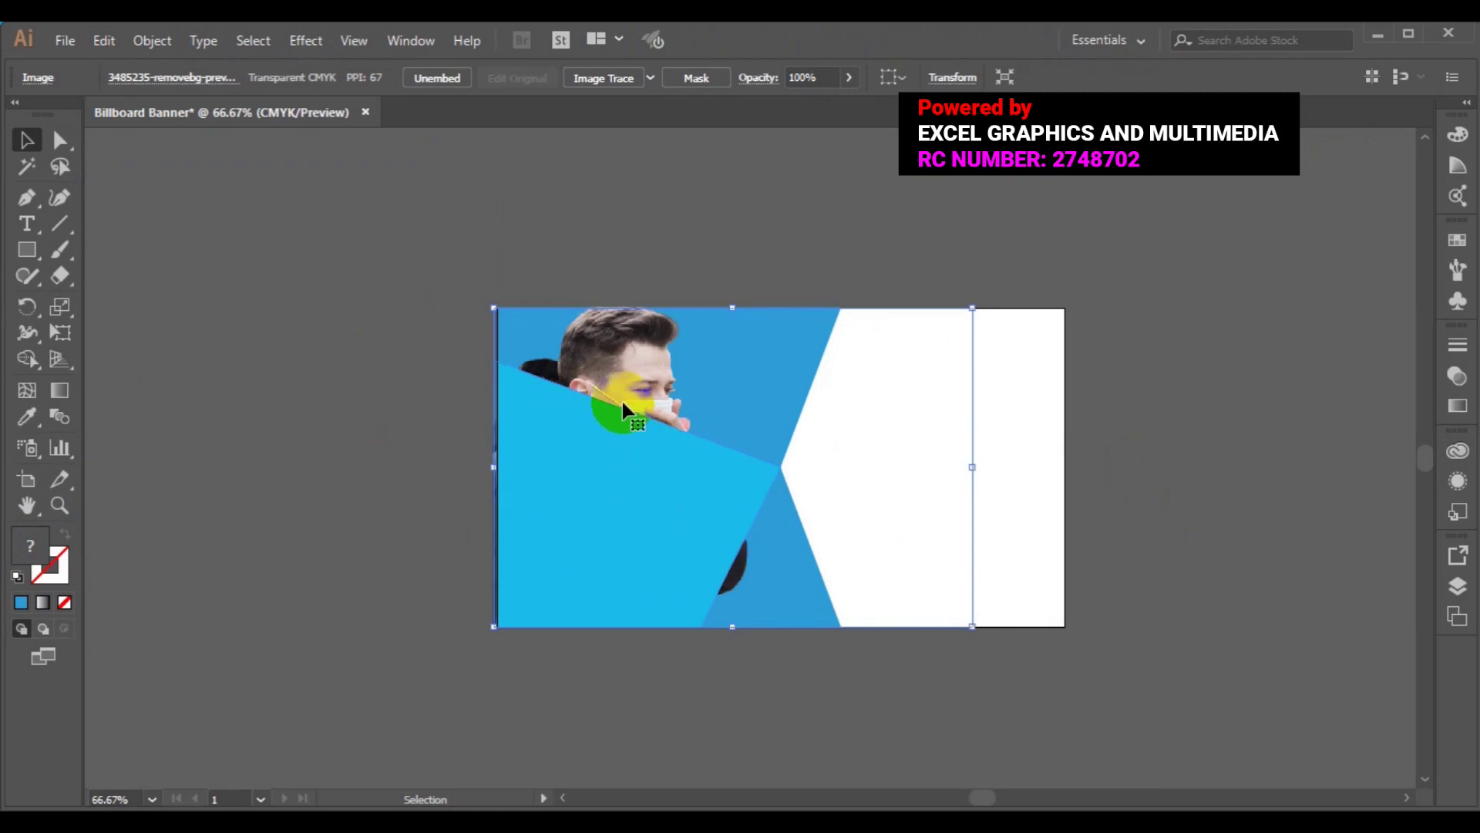
right_click(626, 391)
mouse_move(708, 555)
left_click(939, 549)
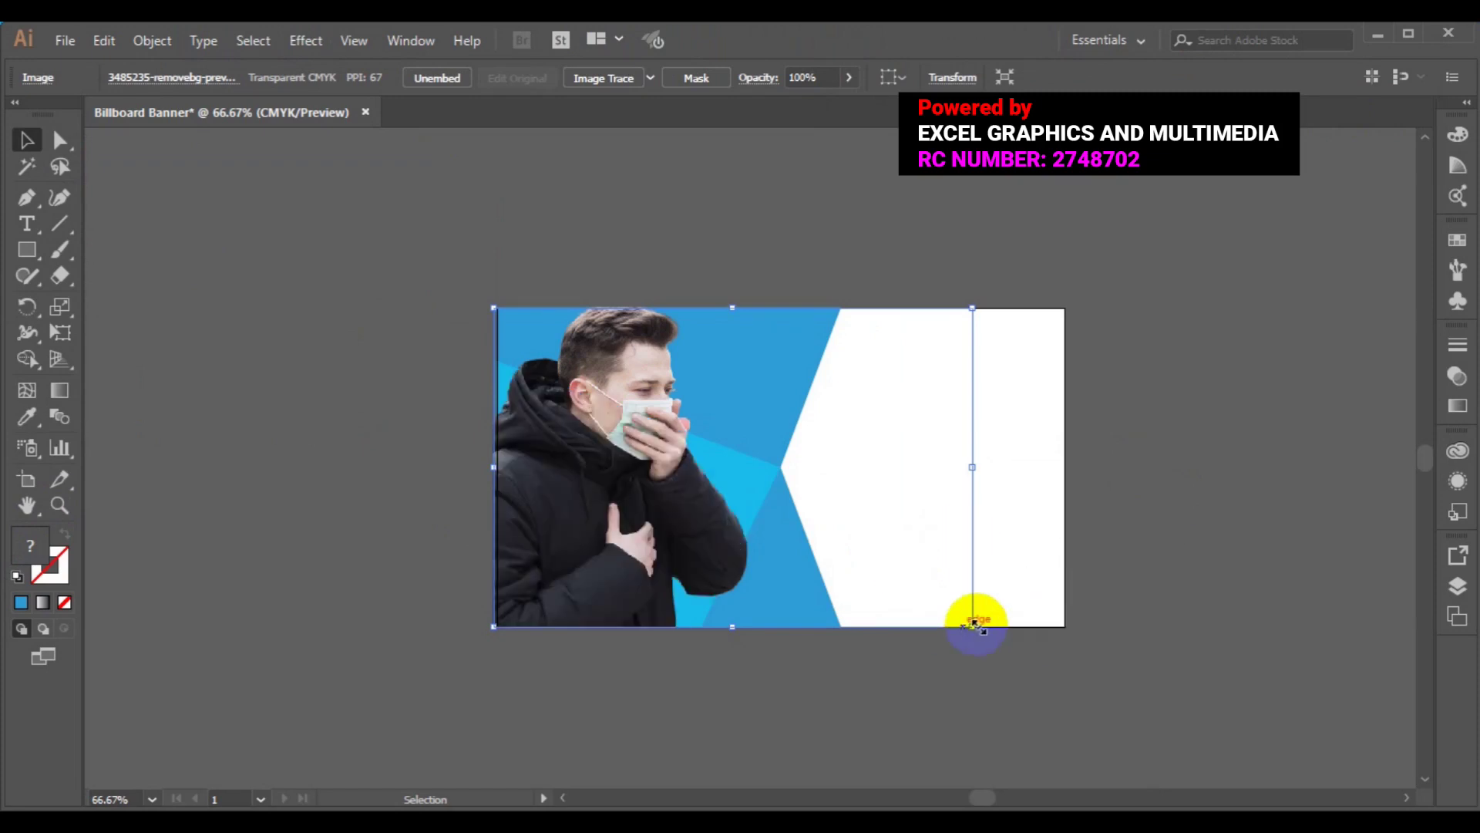
Shrink the photo proportionally and position it along the banner's left edge
key("shift")
left_click_drag(974, 626, 948, 609)
mouse_move(609, 534)
left_mouse_down()
mouse_move(590, 552)
mouse_move(606, 542)
left_mouse_up()
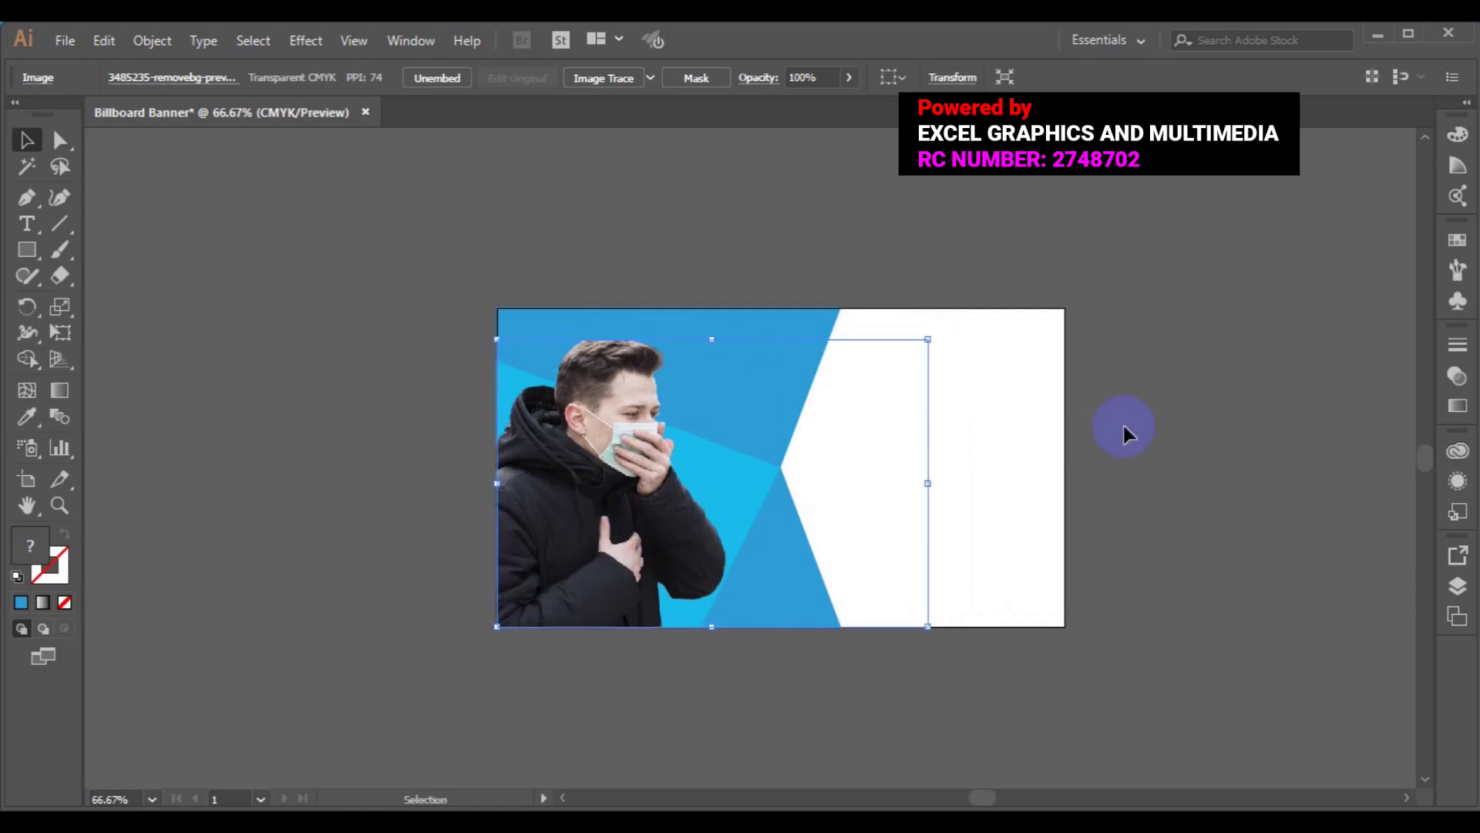
left_click(1068, 495)
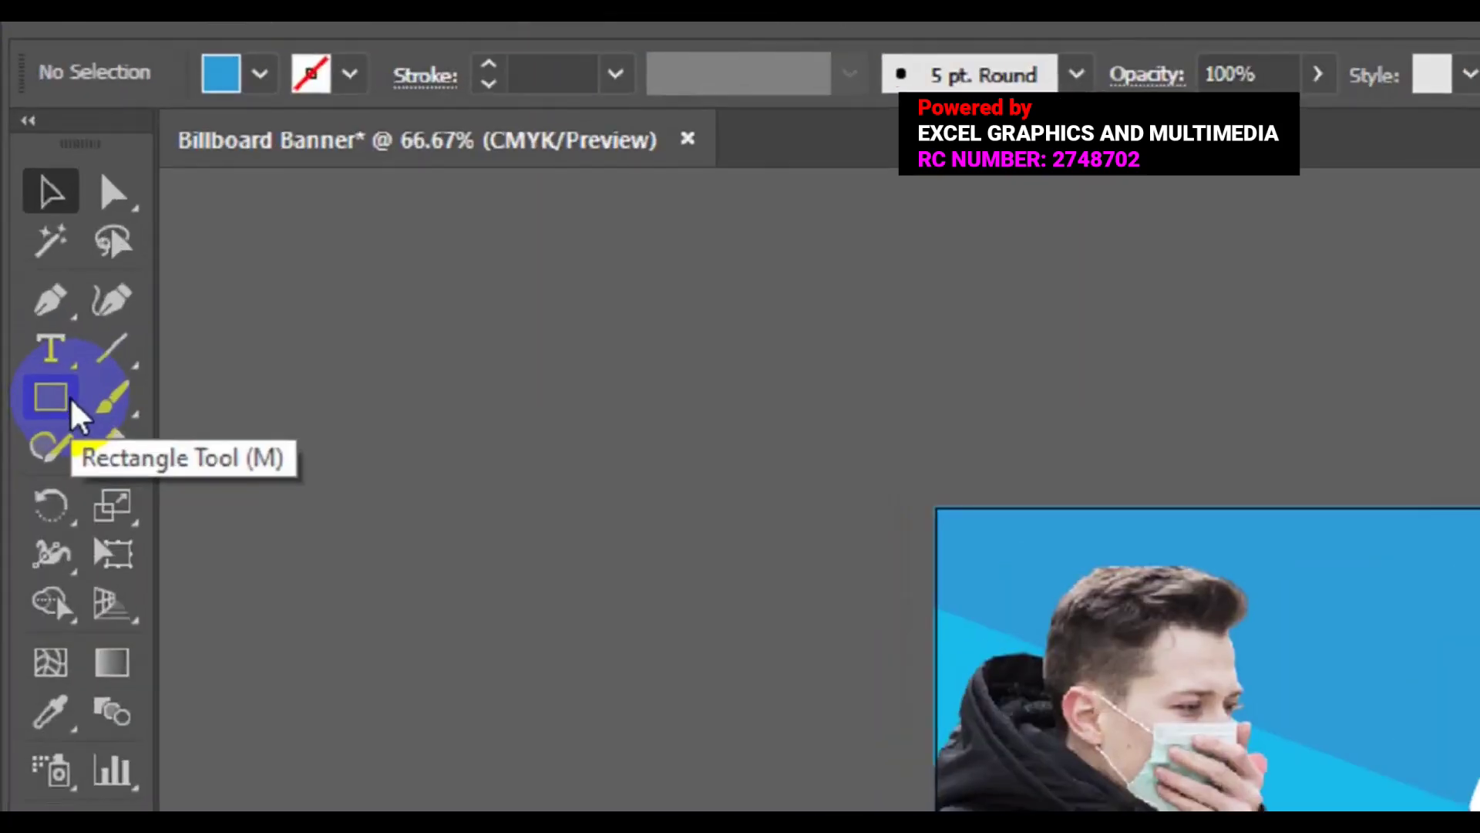
Draw a 2.46 in circle with the Ellipse tool and move it onto the white wedge's point
left_click(37, 249)
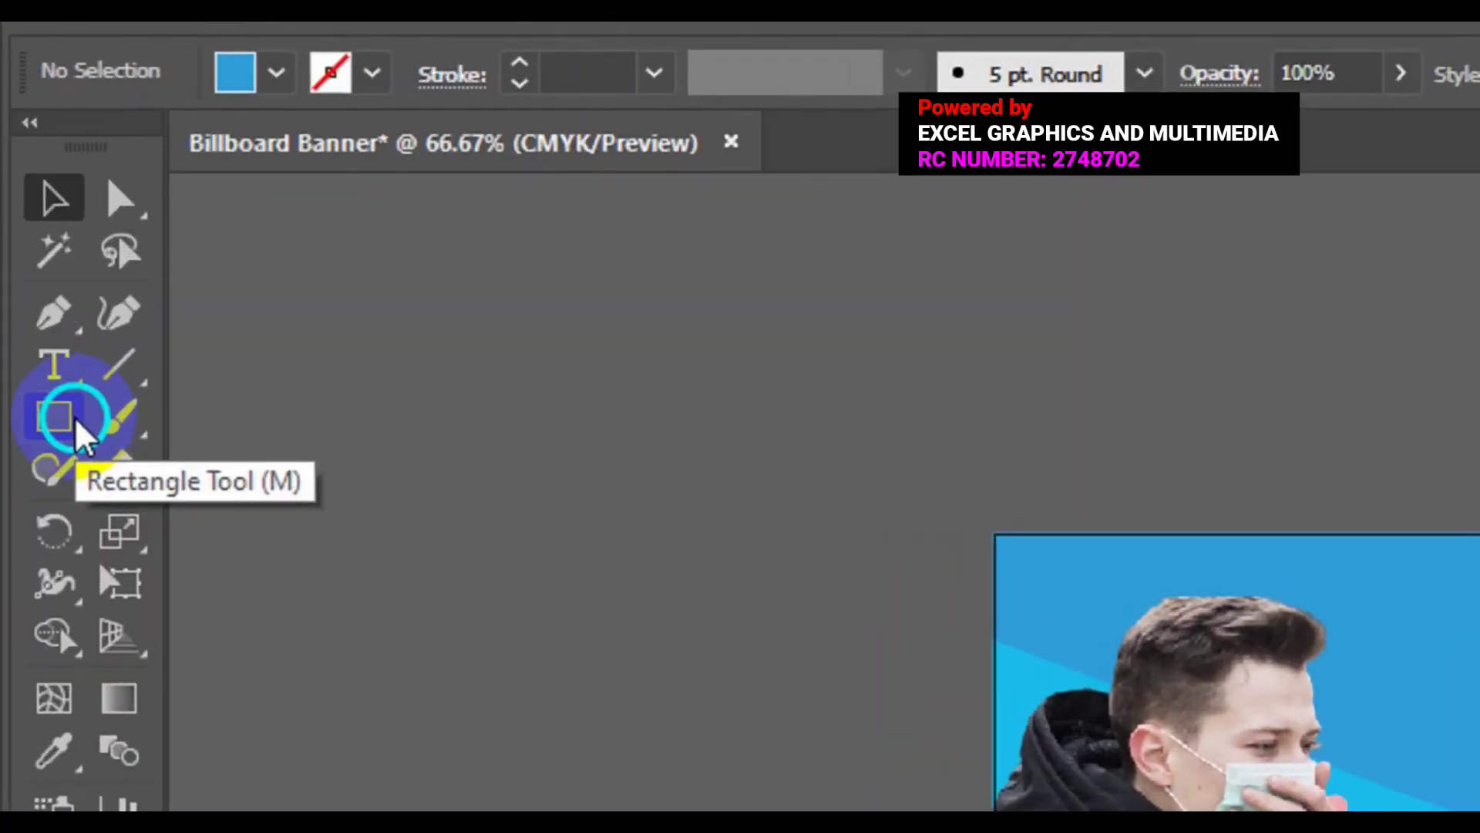
left_click_drag(76, 416, 219, 518)
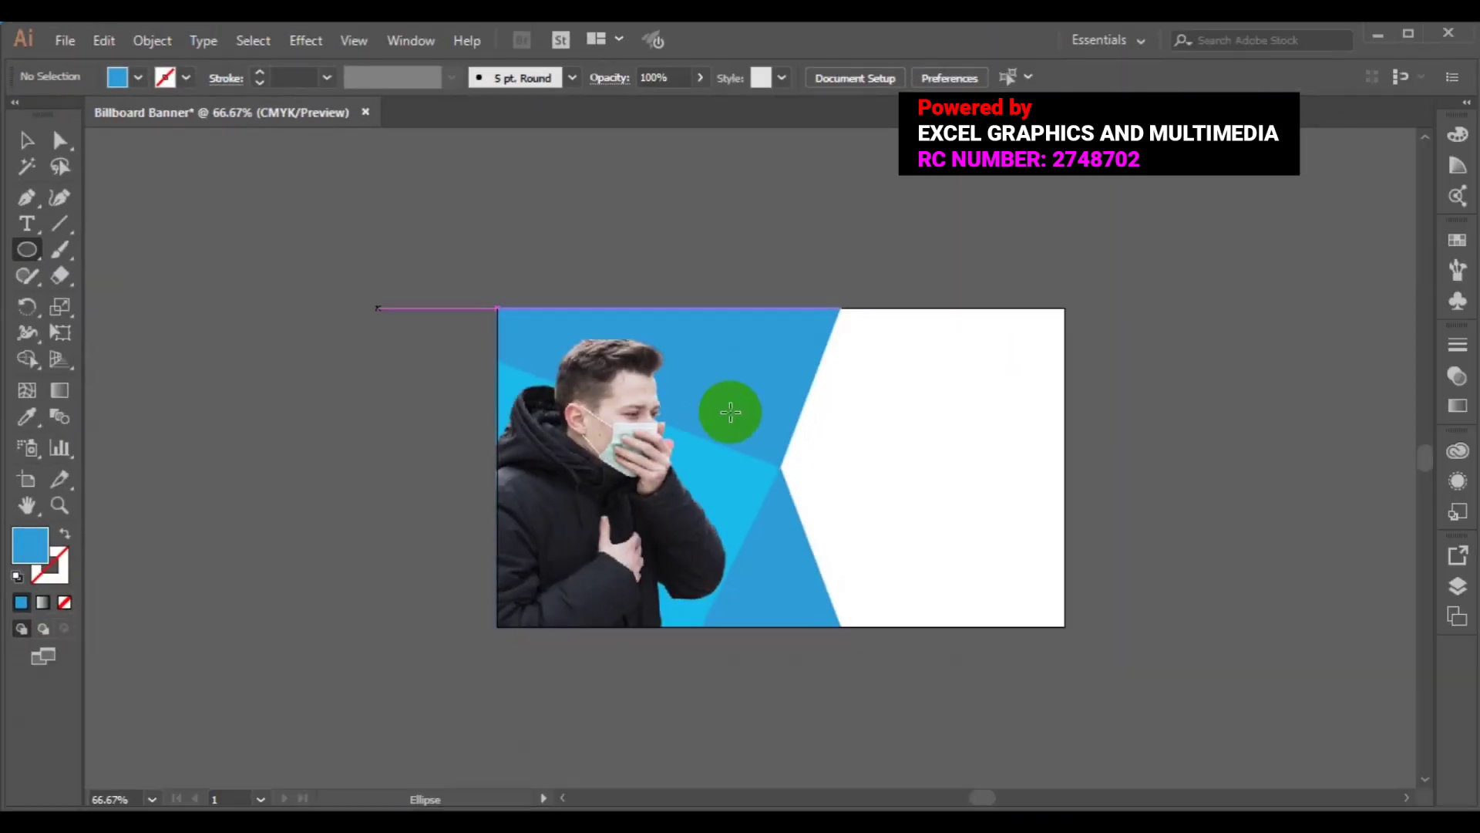
mouse_move(793, 485)
left_mouse_down()
mouse_move(804, 499)
mouse_move(784, 477)
left_mouse_up()
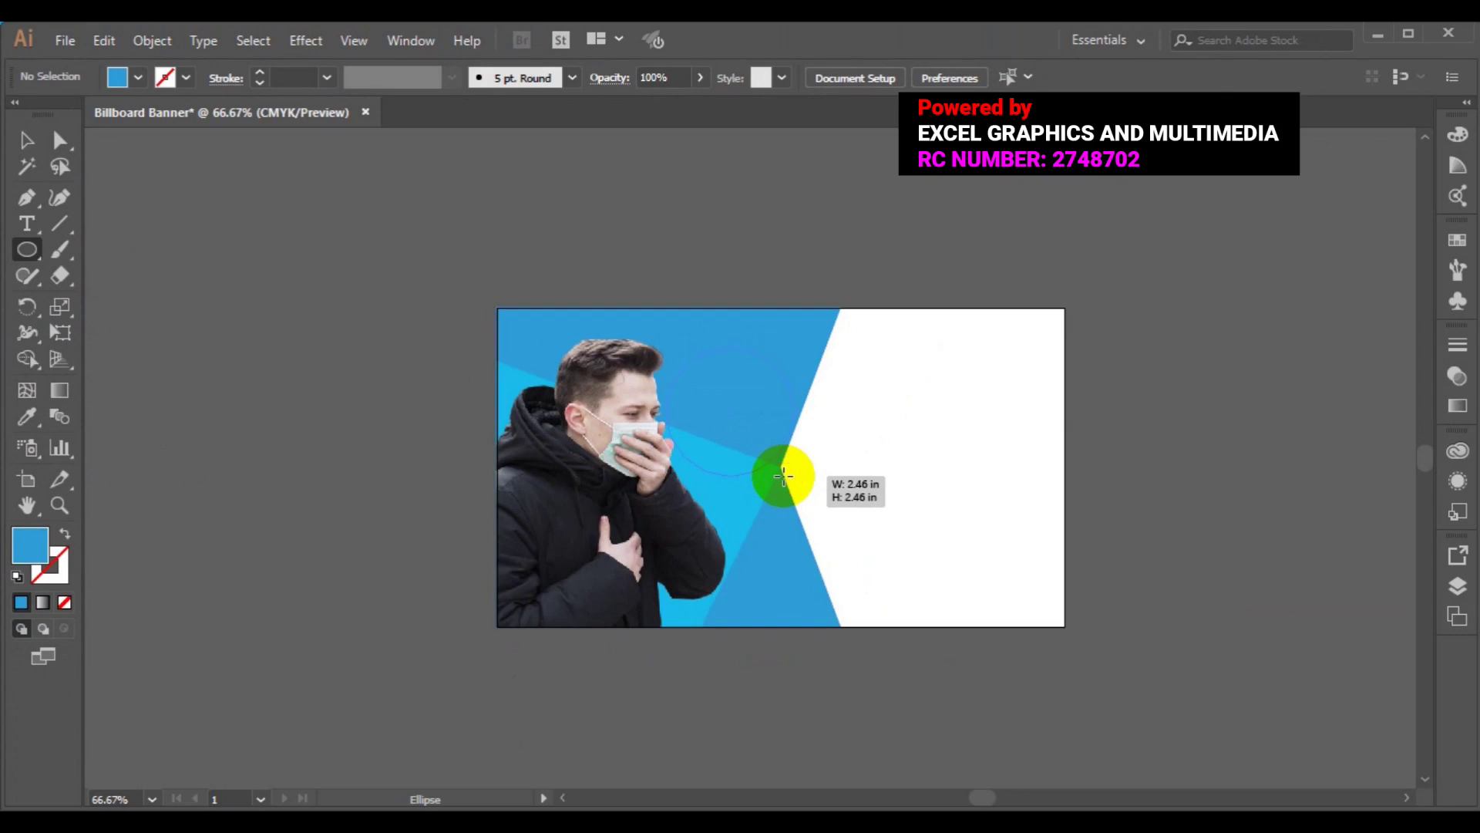
left_click_drag(783, 477, 783, 476)
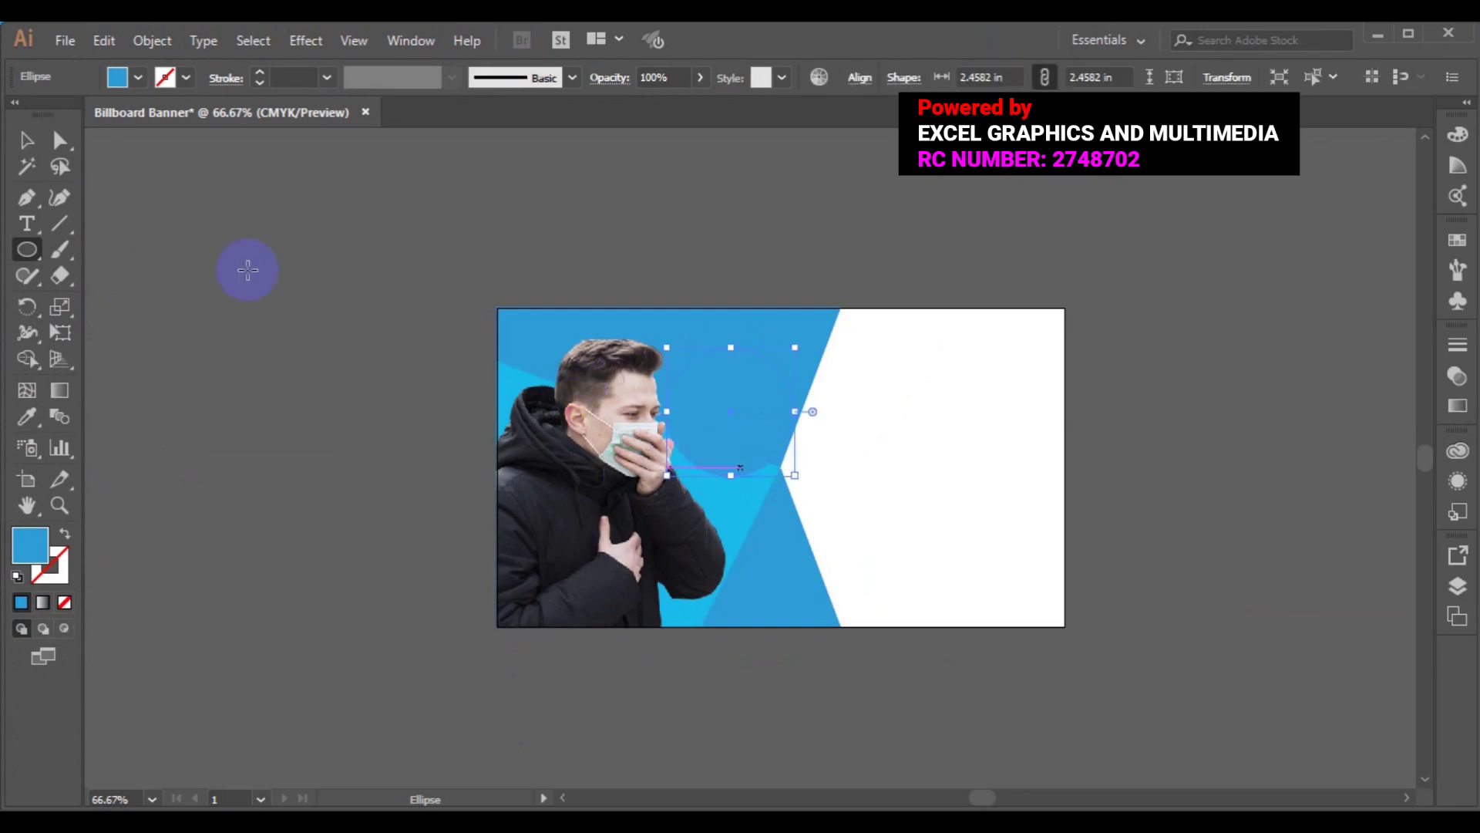
left_click(26, 141)
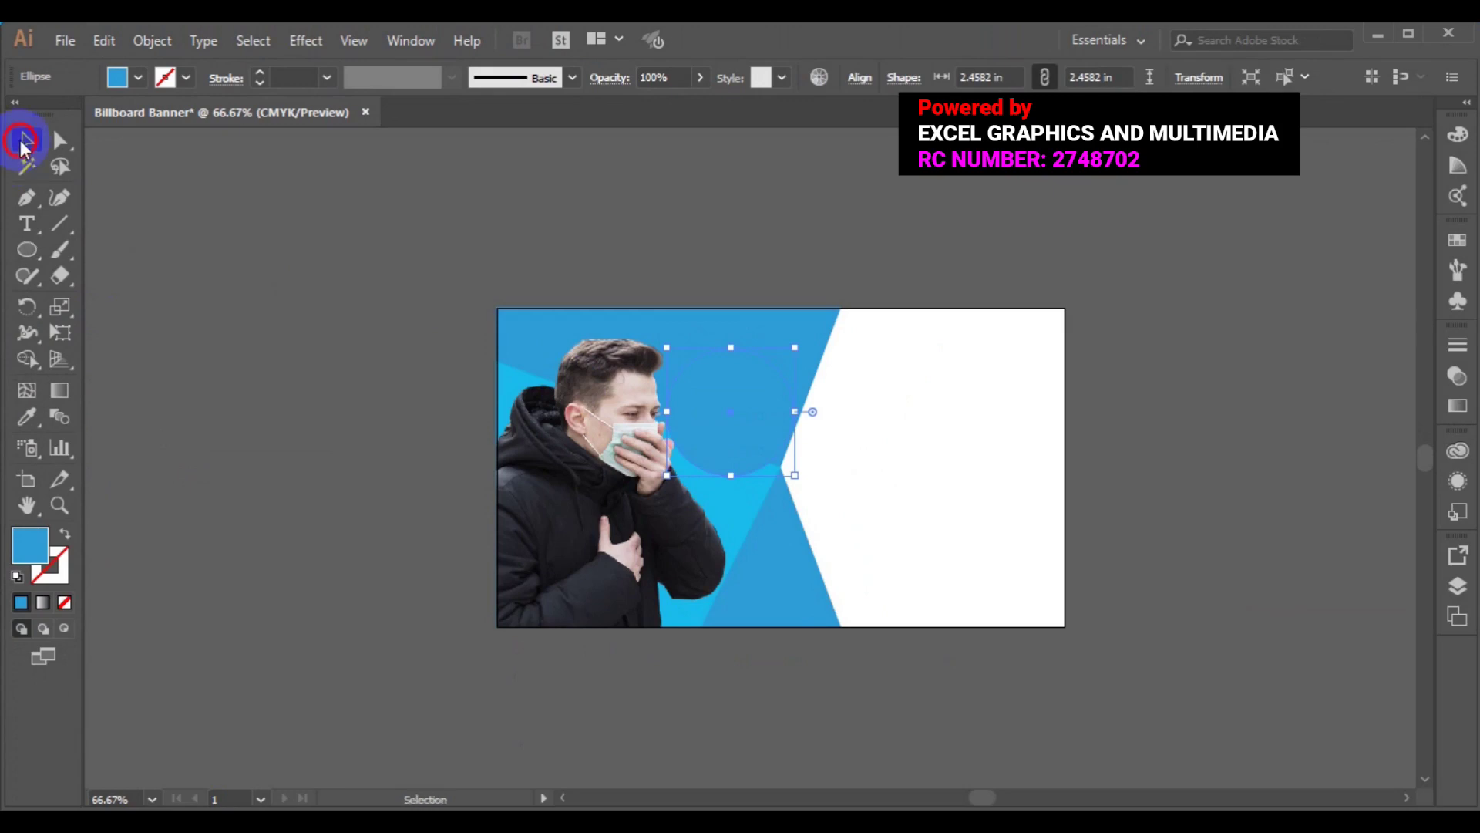
left_click_drag(727, 413, 789, 458)
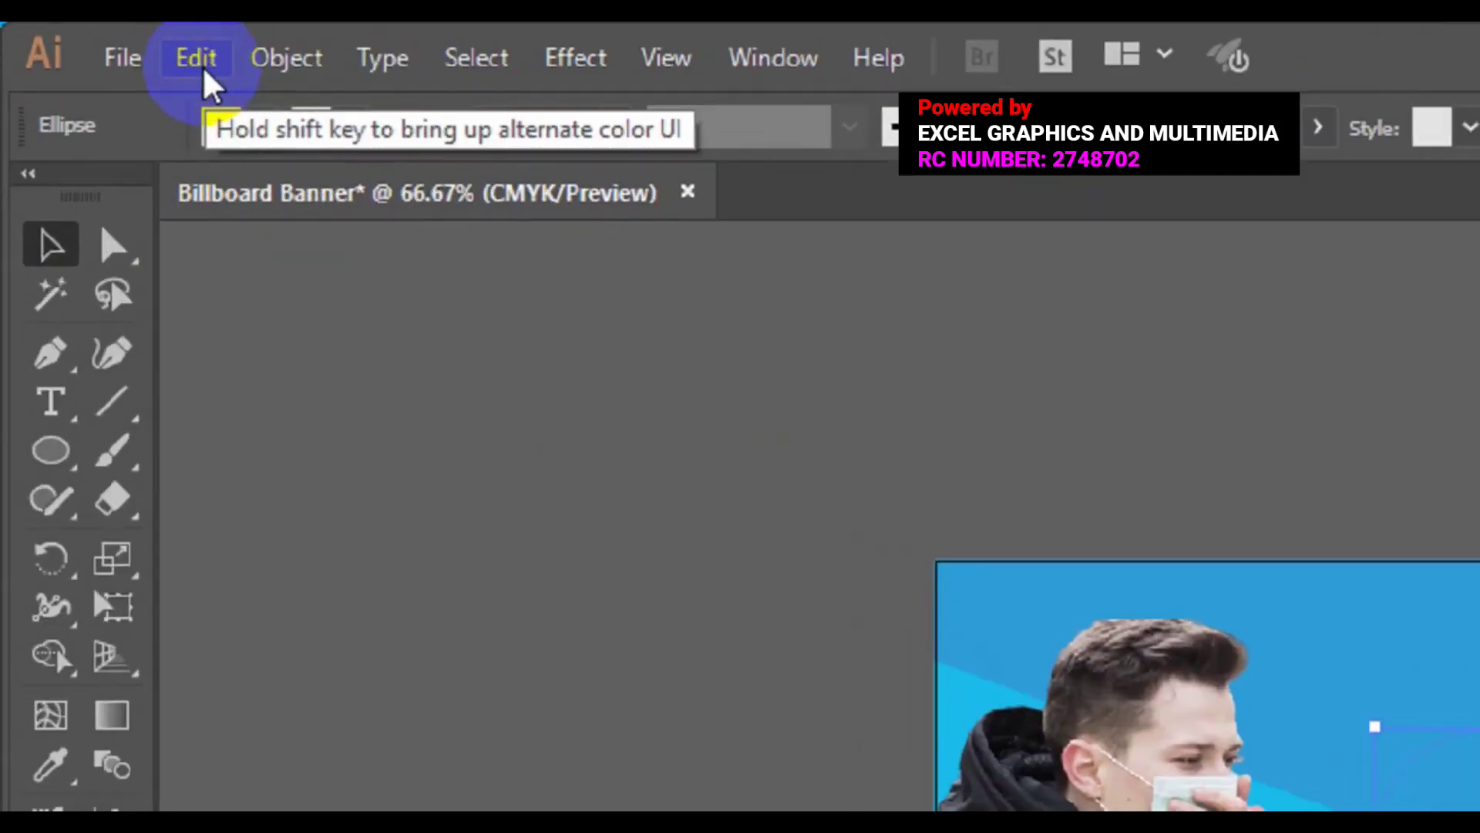
Copy the blue circle, paste it in front, and resize the copy to 2.4582 in
left_click(105, 41)
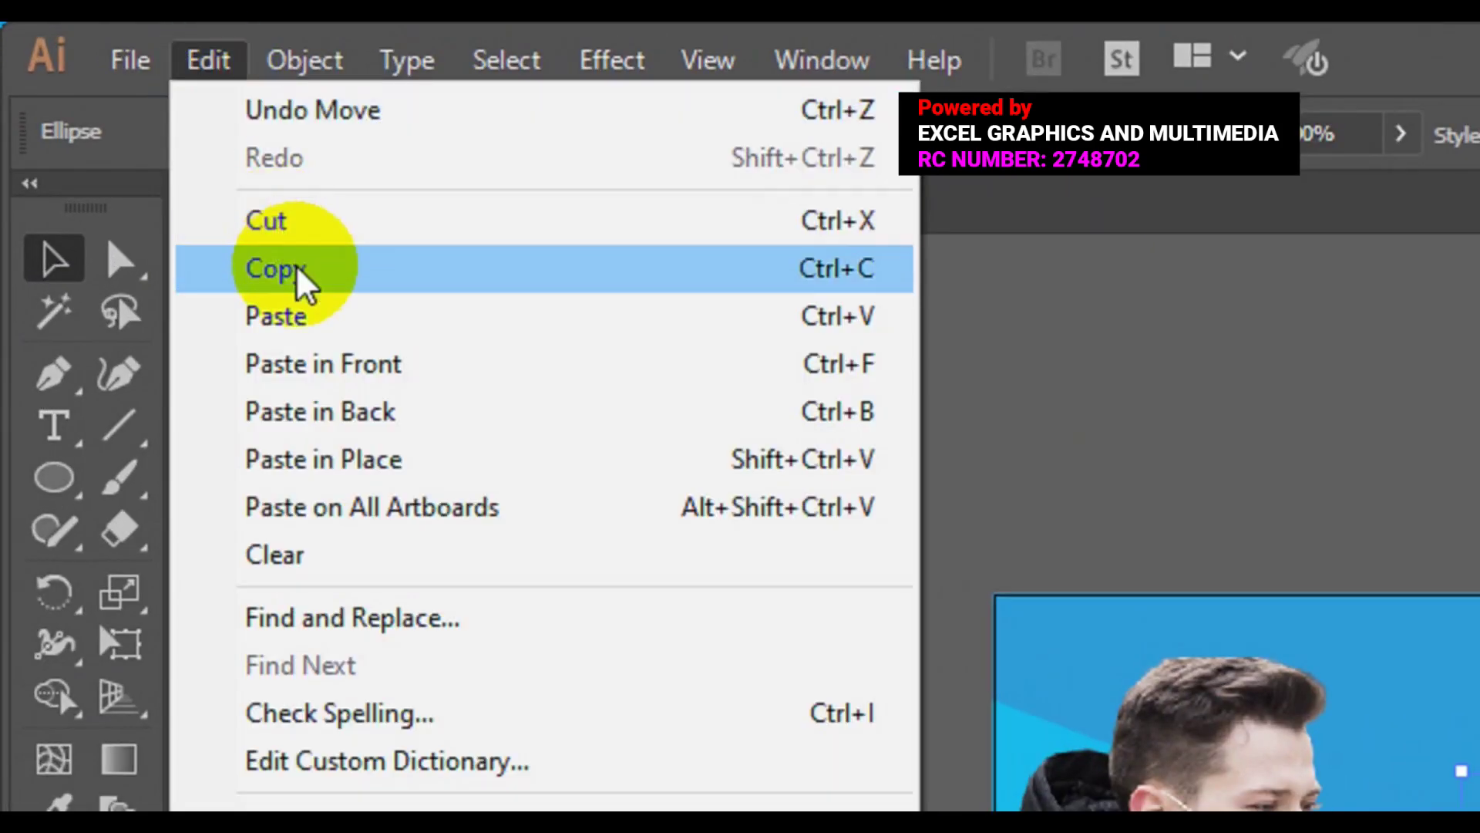
left_click(298, 275)
left_click(209, 70)
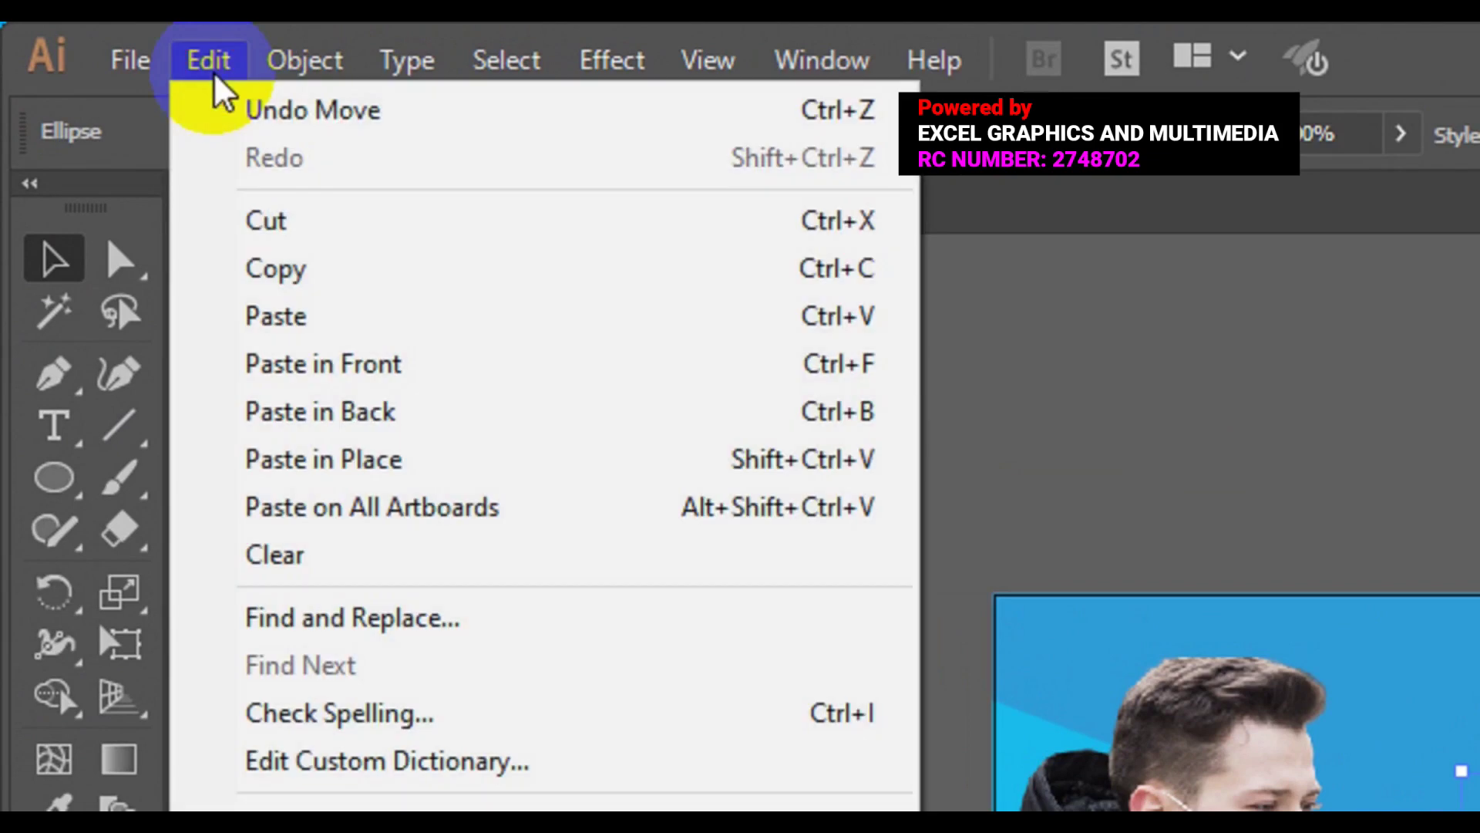
left_click(362, 385)
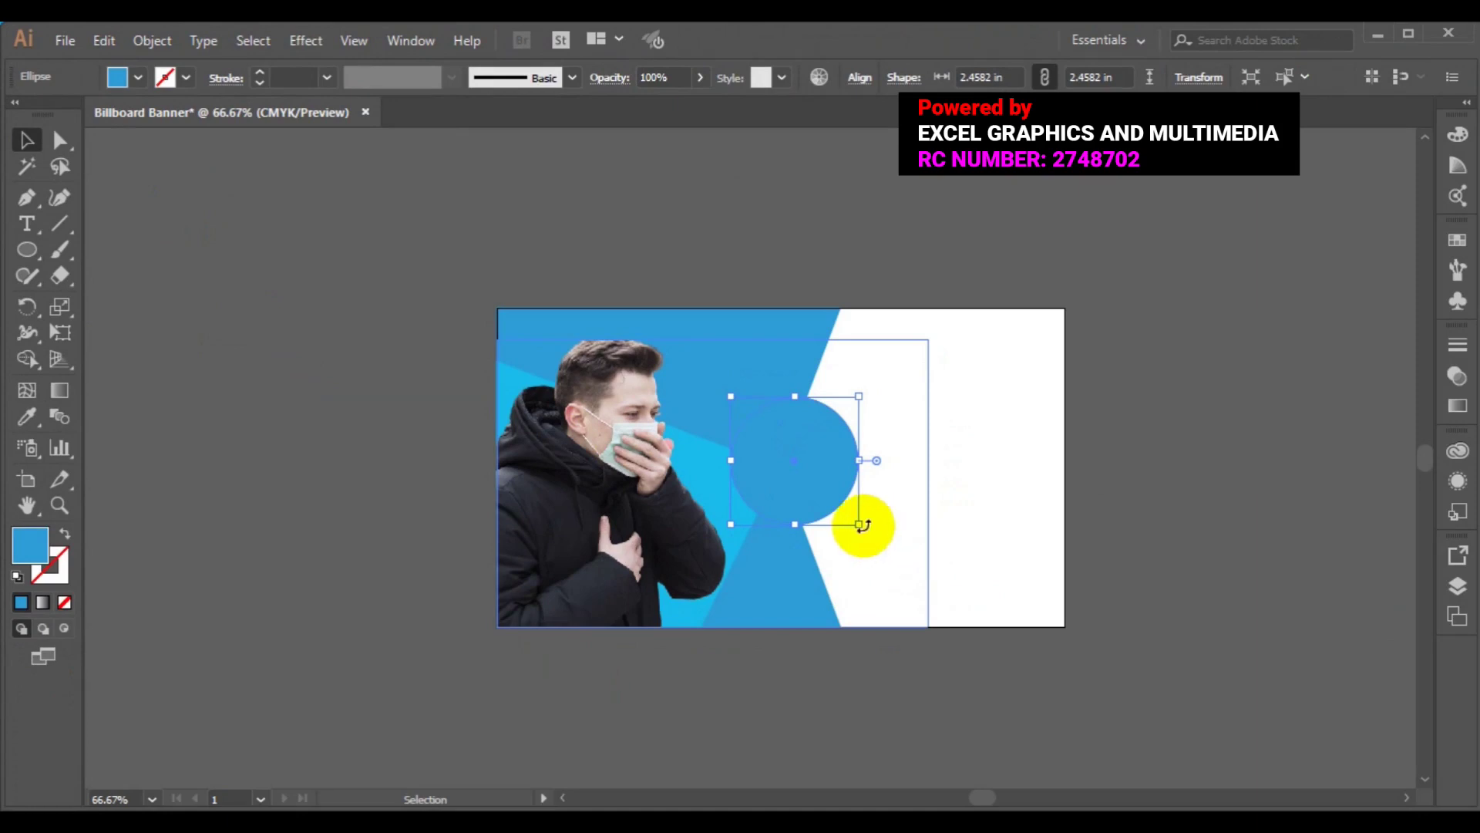
left_click_drag(861, 527, 858, 524)
left_click_drag(858, 525, 856, 522)
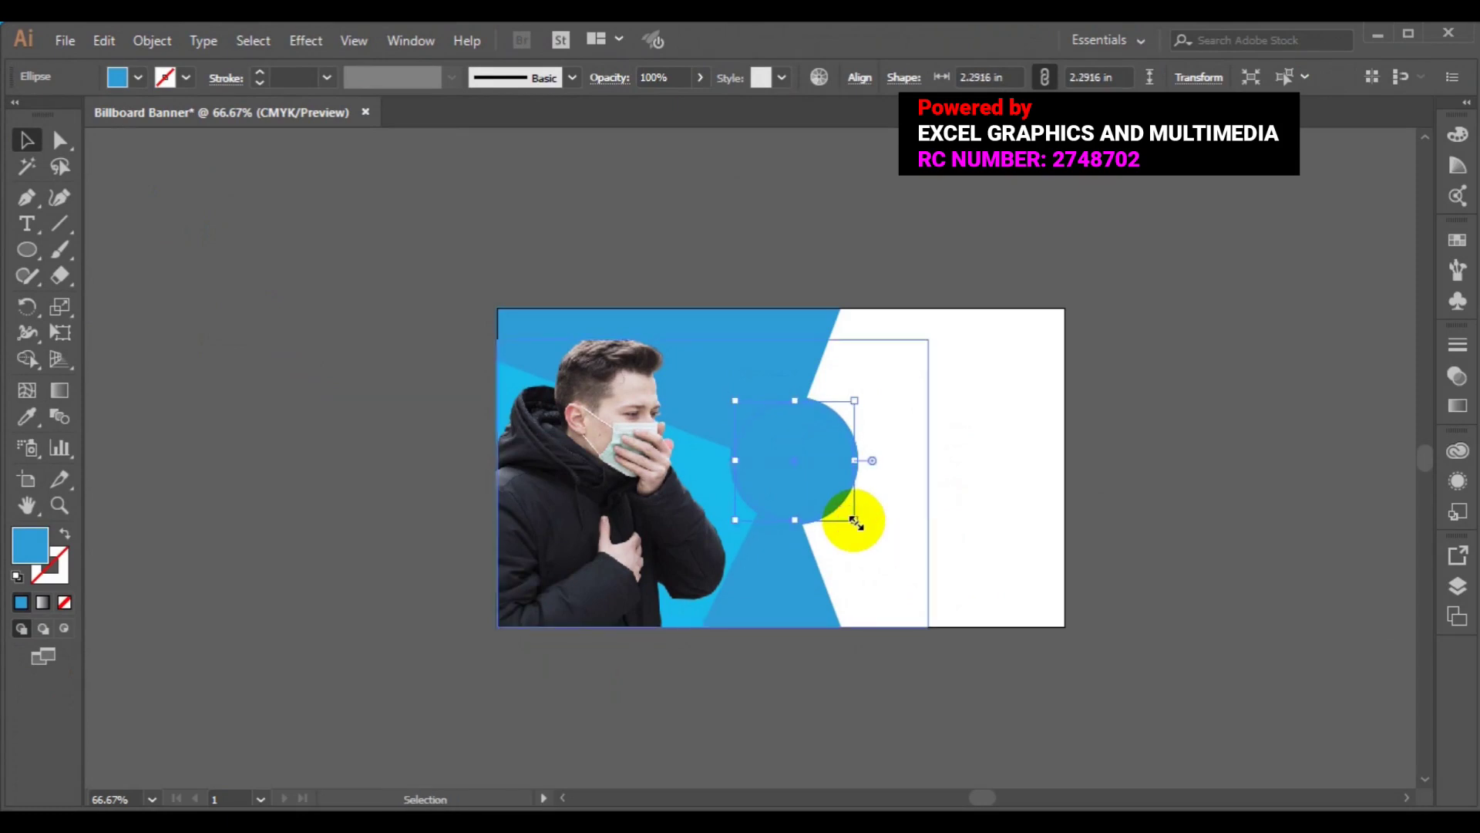
key("ctrl+1")
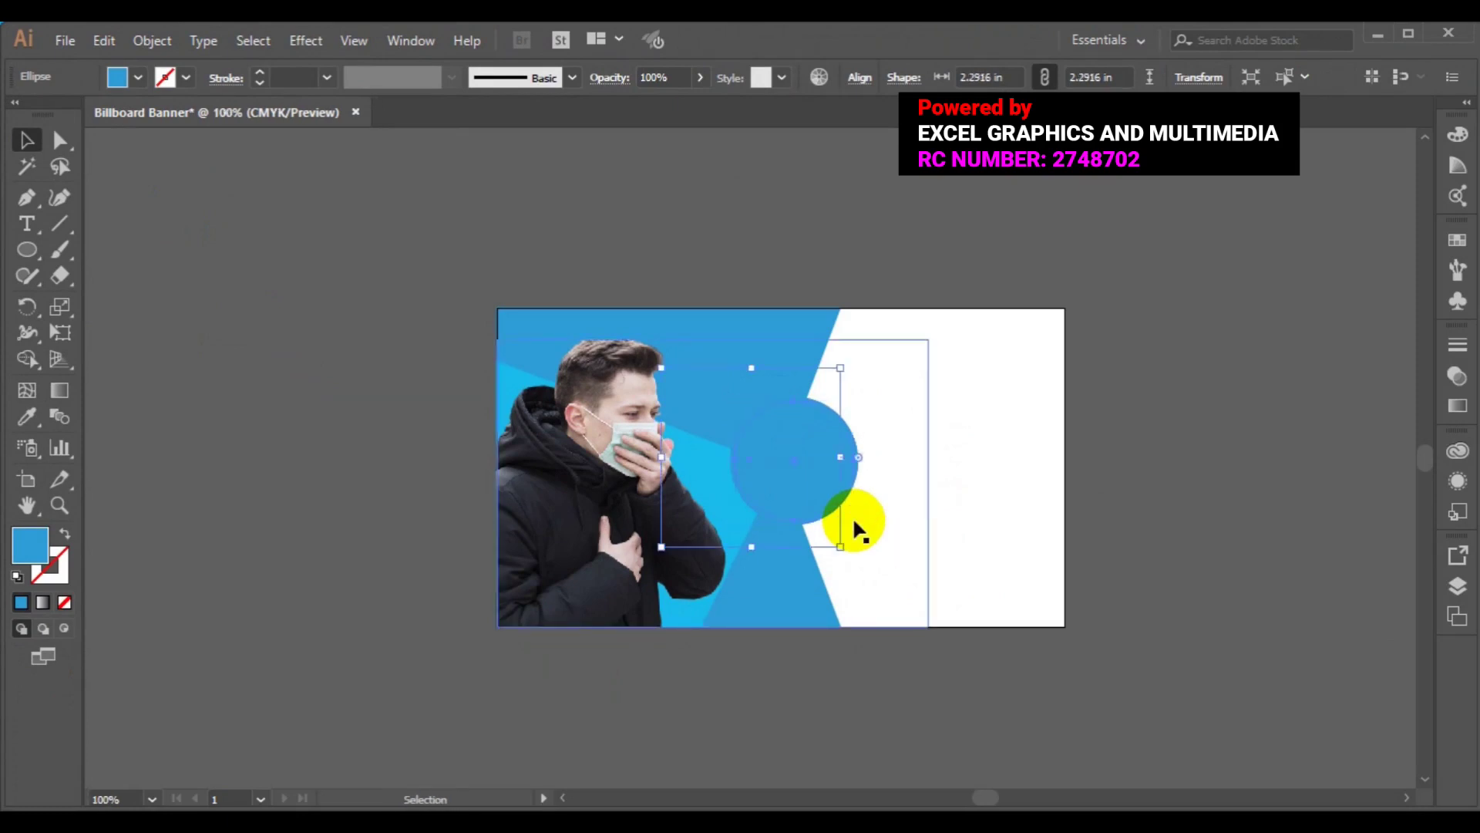
key("ctrl+equal")
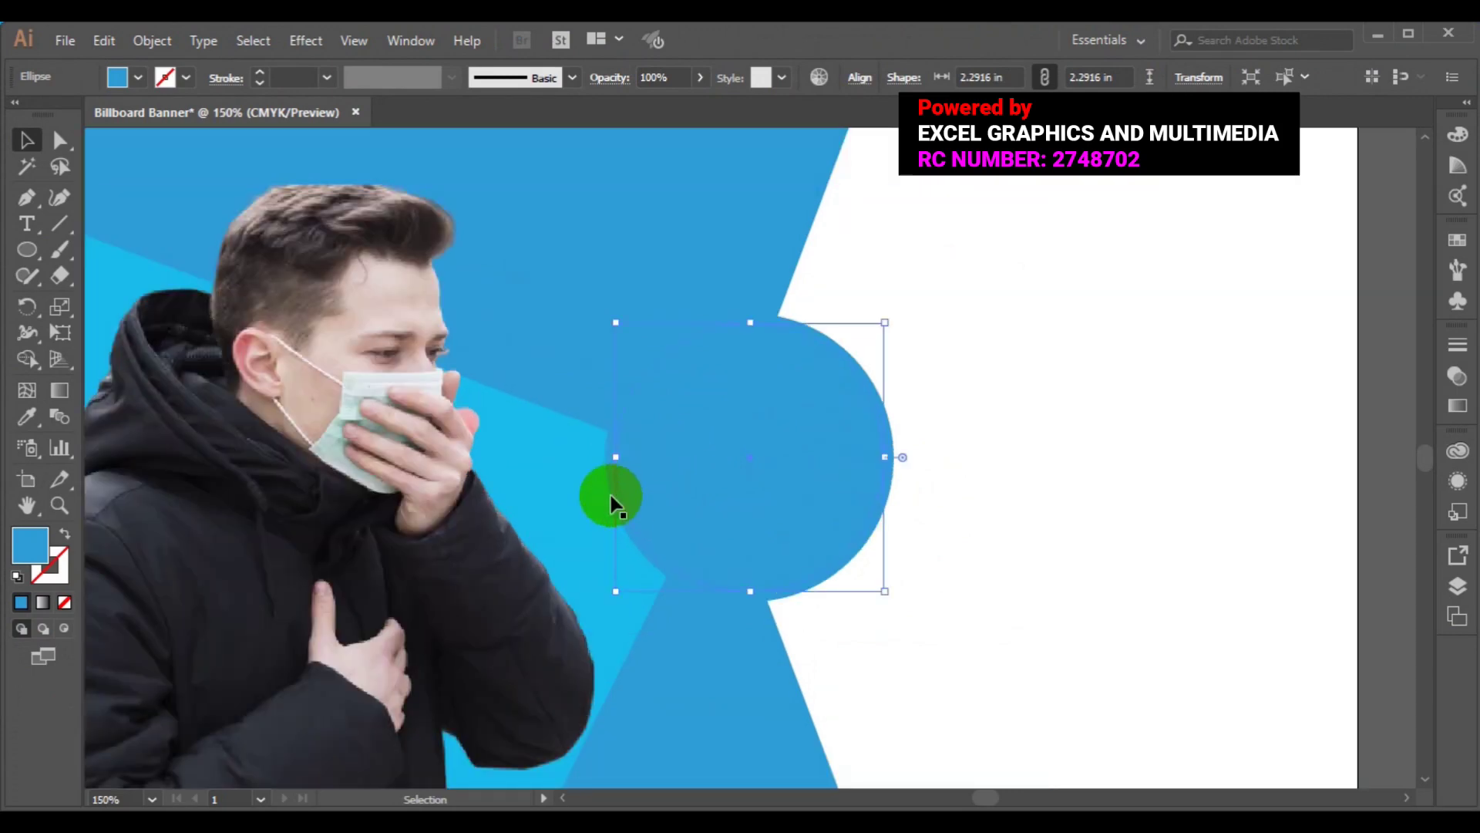
left_click_drag(611, 500, 609, 499)
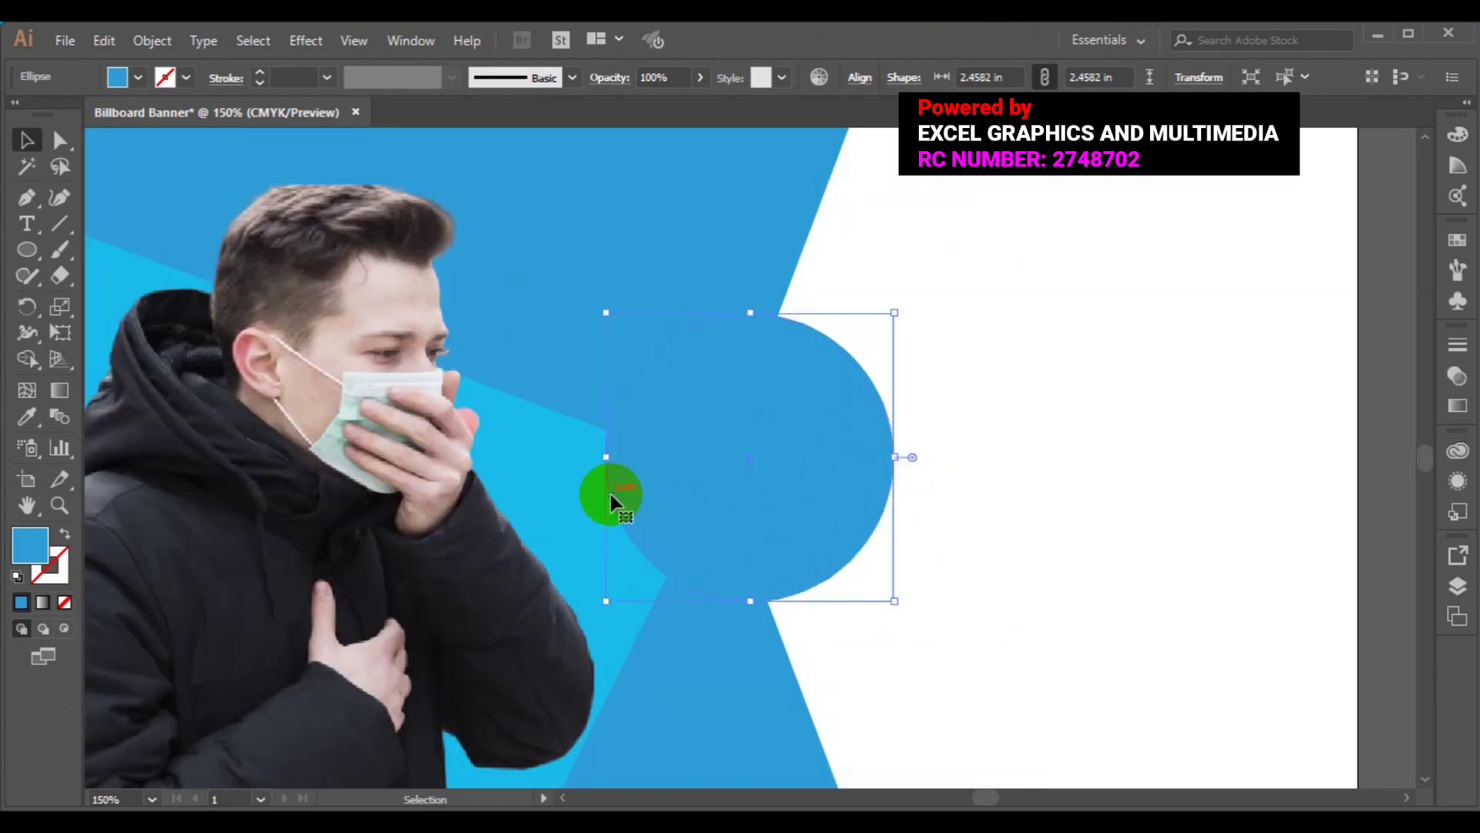
Use the Eyedropper to sample the white area's appearance onto the circle copy
left_click(30, 414)
left_click(697, 396)
left_click(1010, 351)
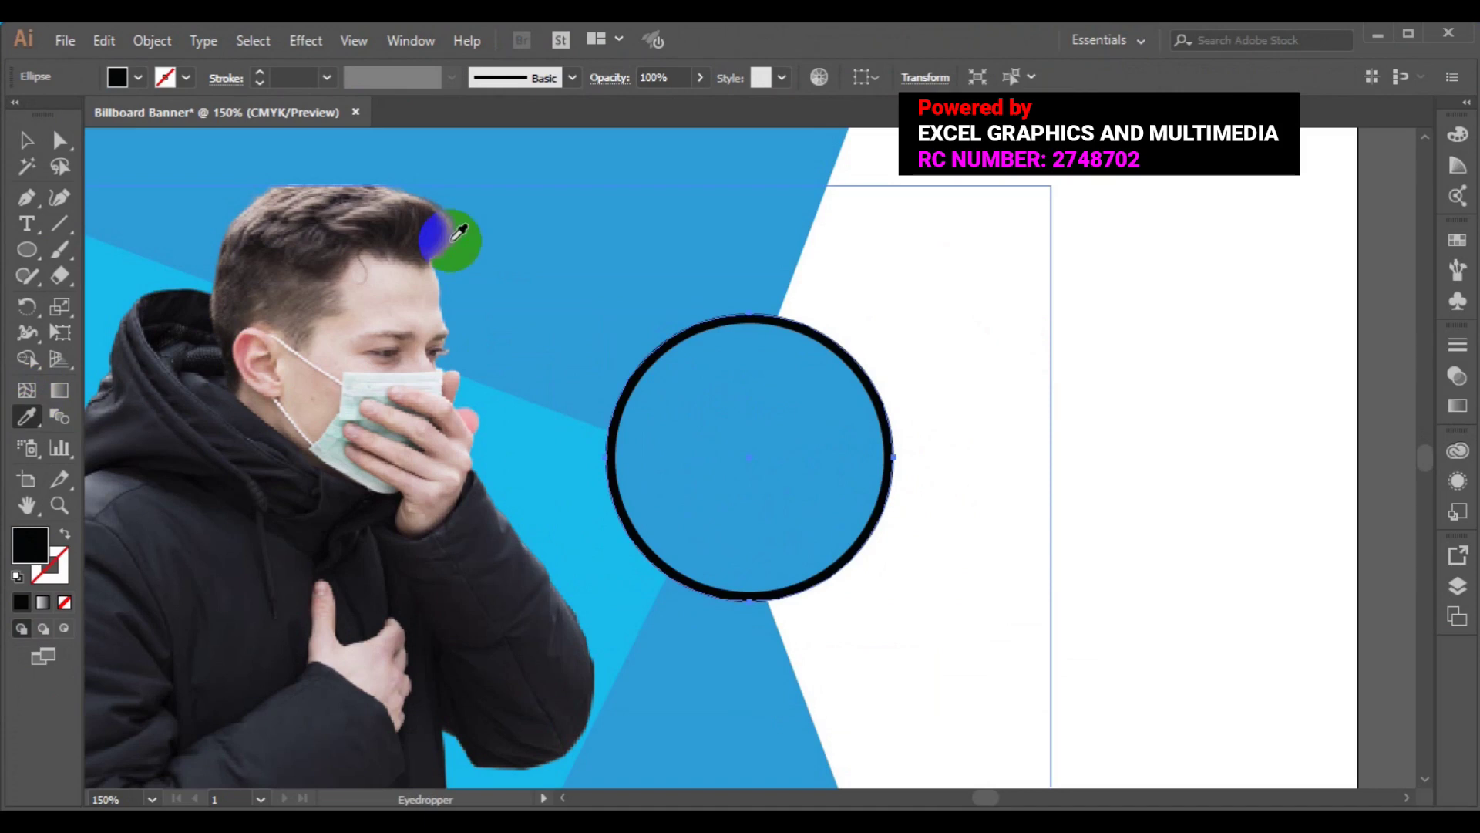
Make the circle's outline stroke white
left_click(140, 76)
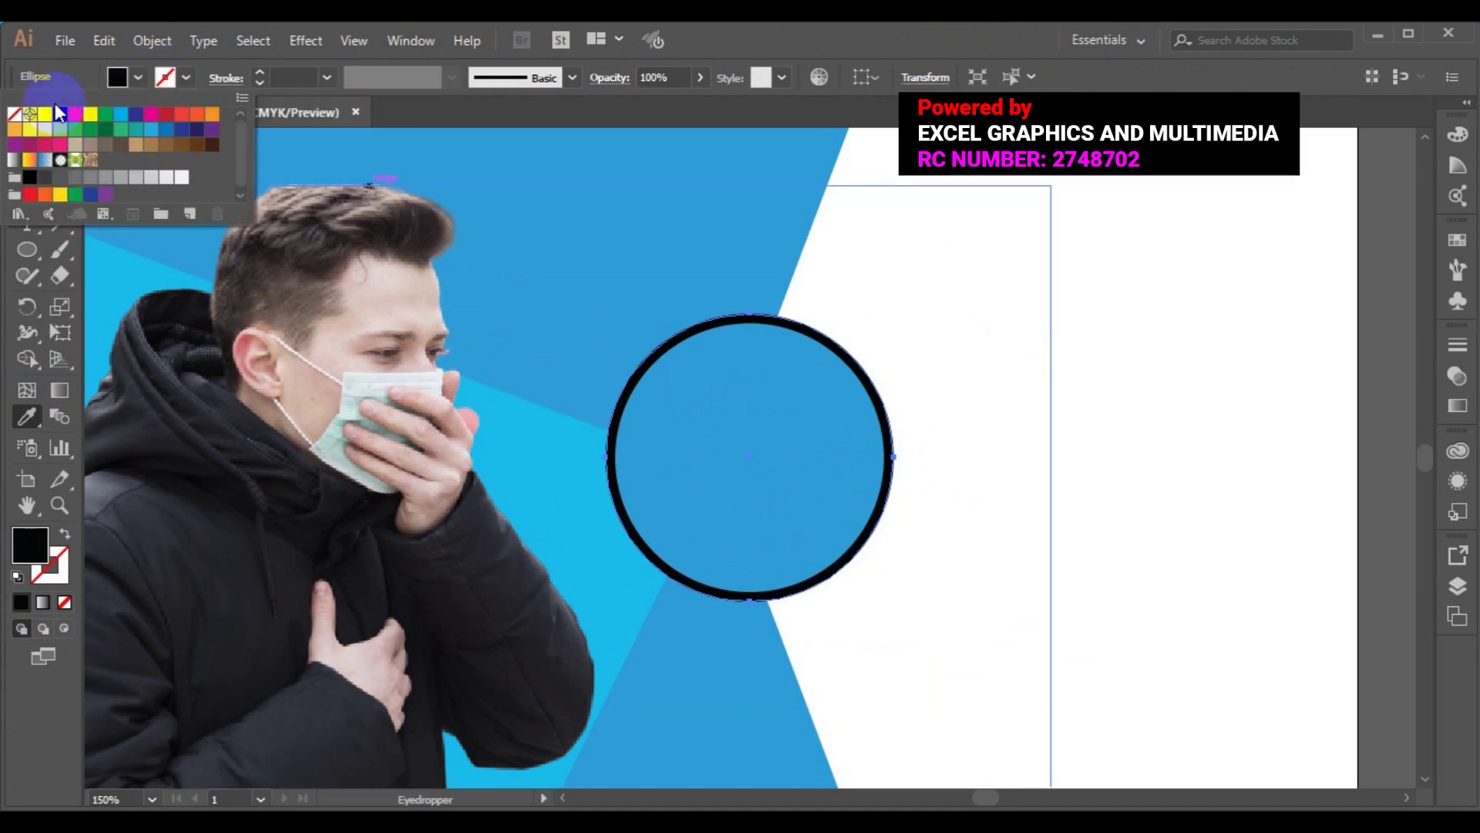
left_click(44, 115)
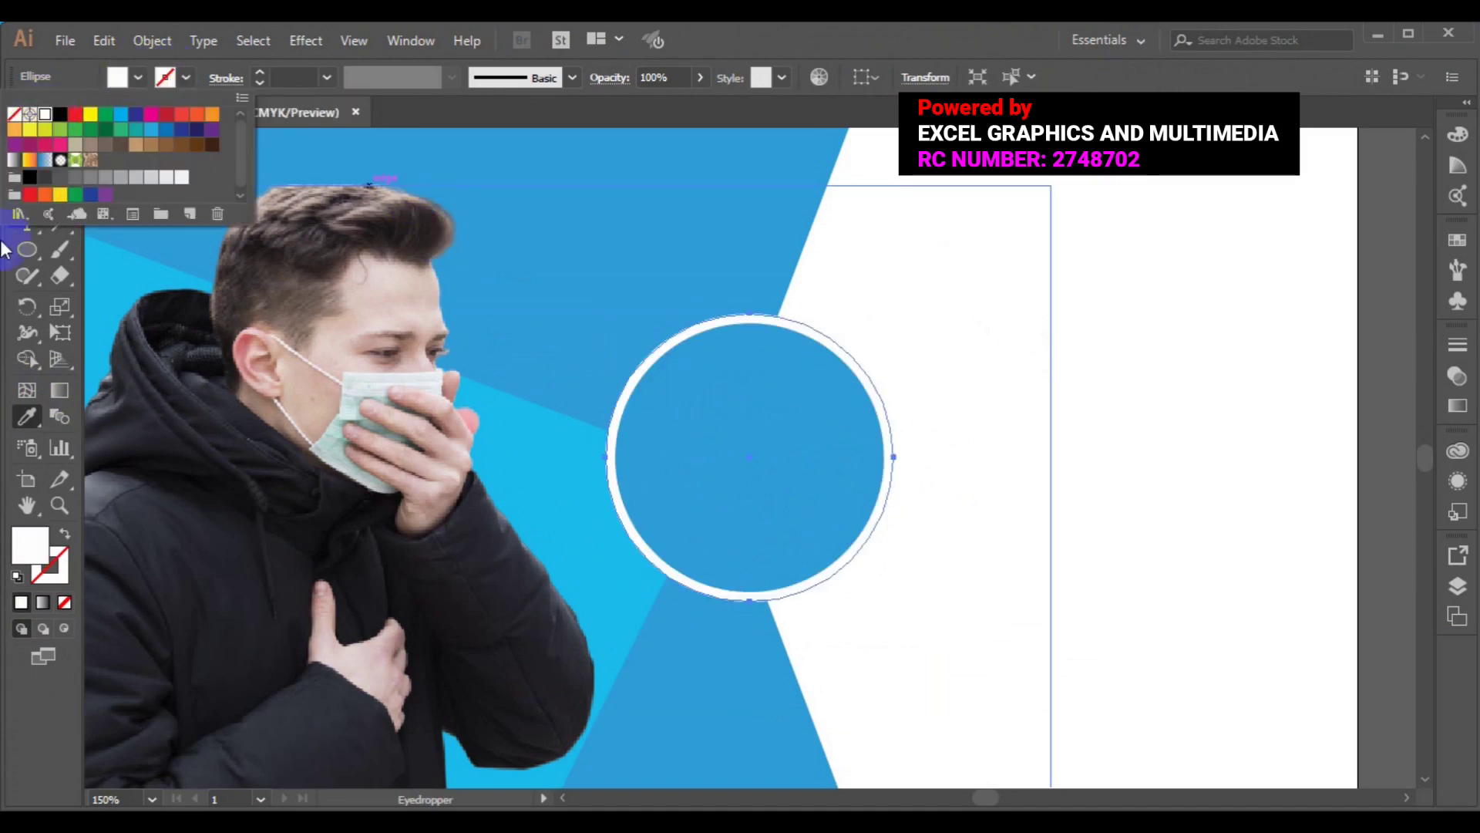
left_click(537, 85)
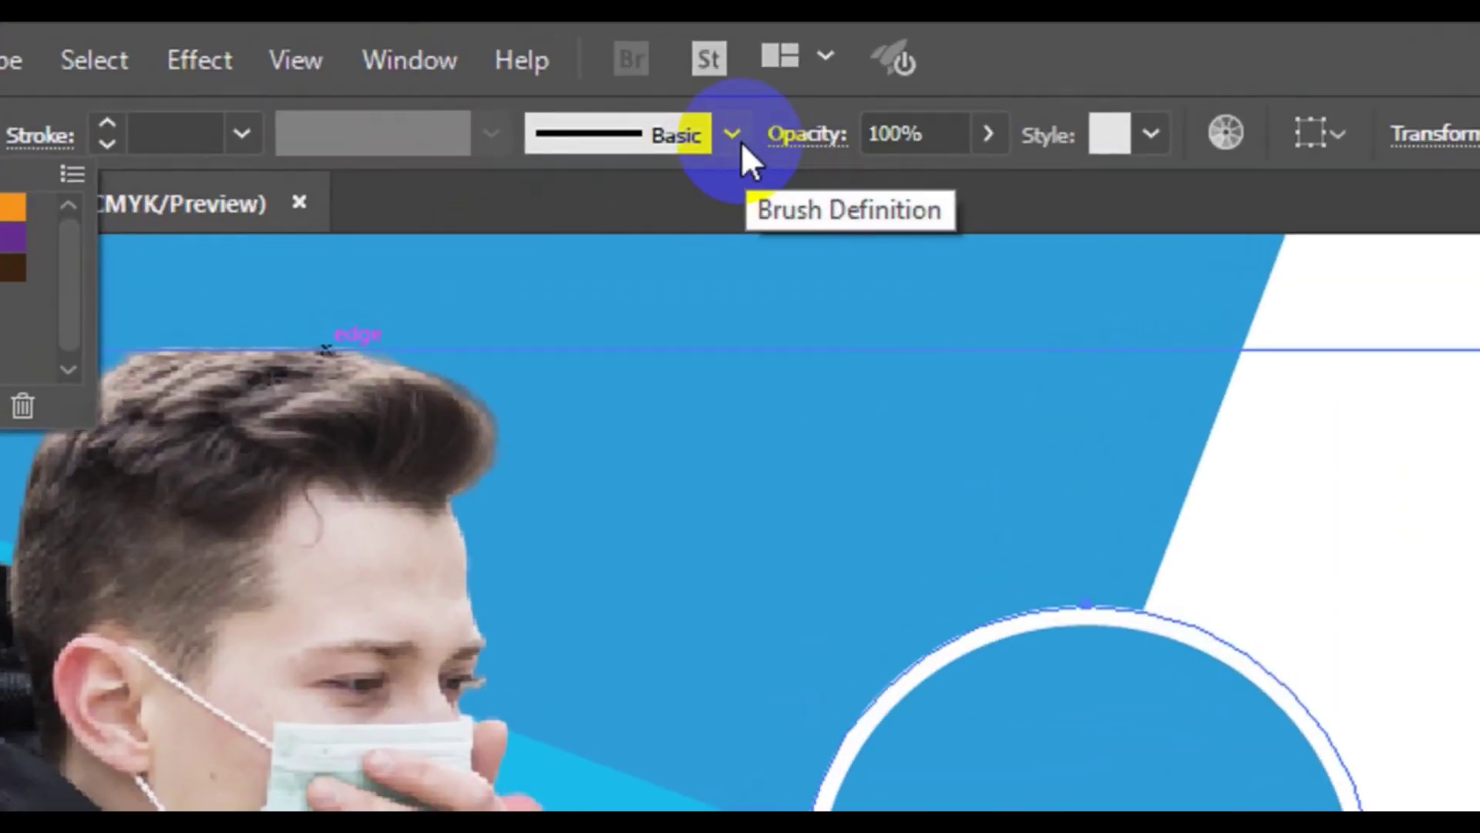
left_click(729, 133)
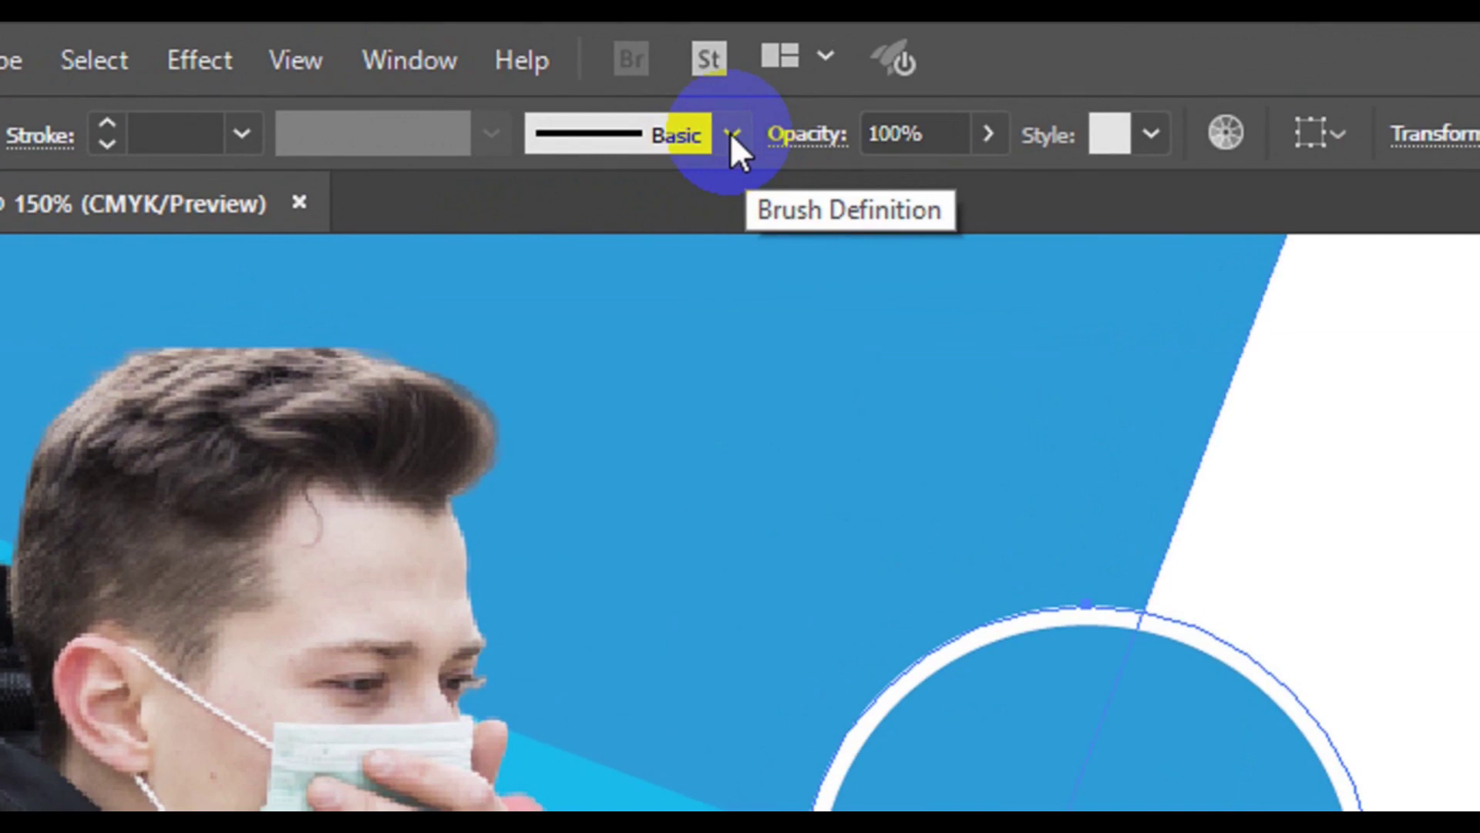
Apply the Charcoal - Feather brush to the white ring
left_click(730, 137)
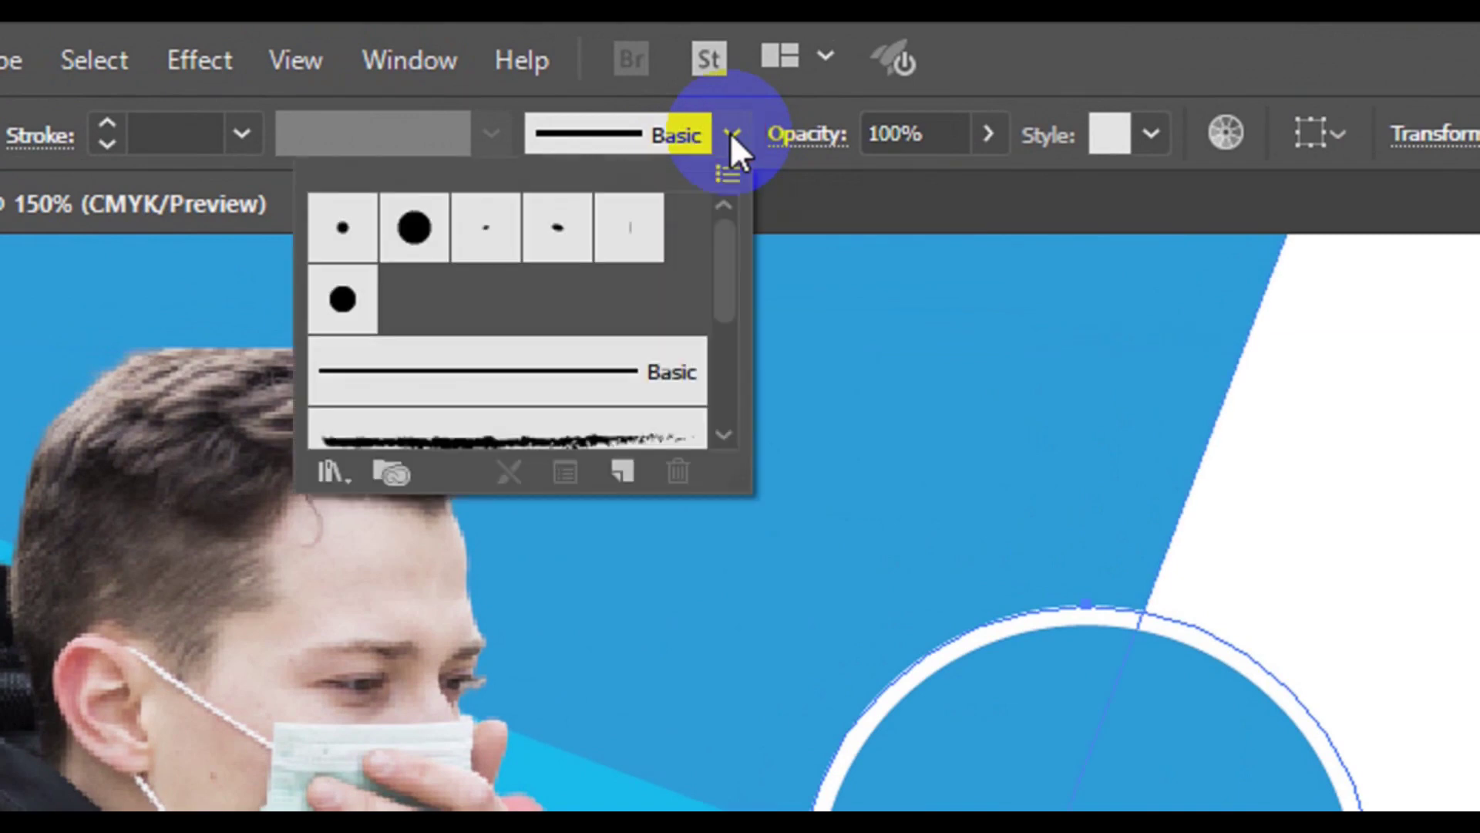
mouse_move(731, 263)
left_mouse_down()
mouse_move(727, 355)
mouse_move(724, 323)
left_mouse_up()
left_click(639, 285)
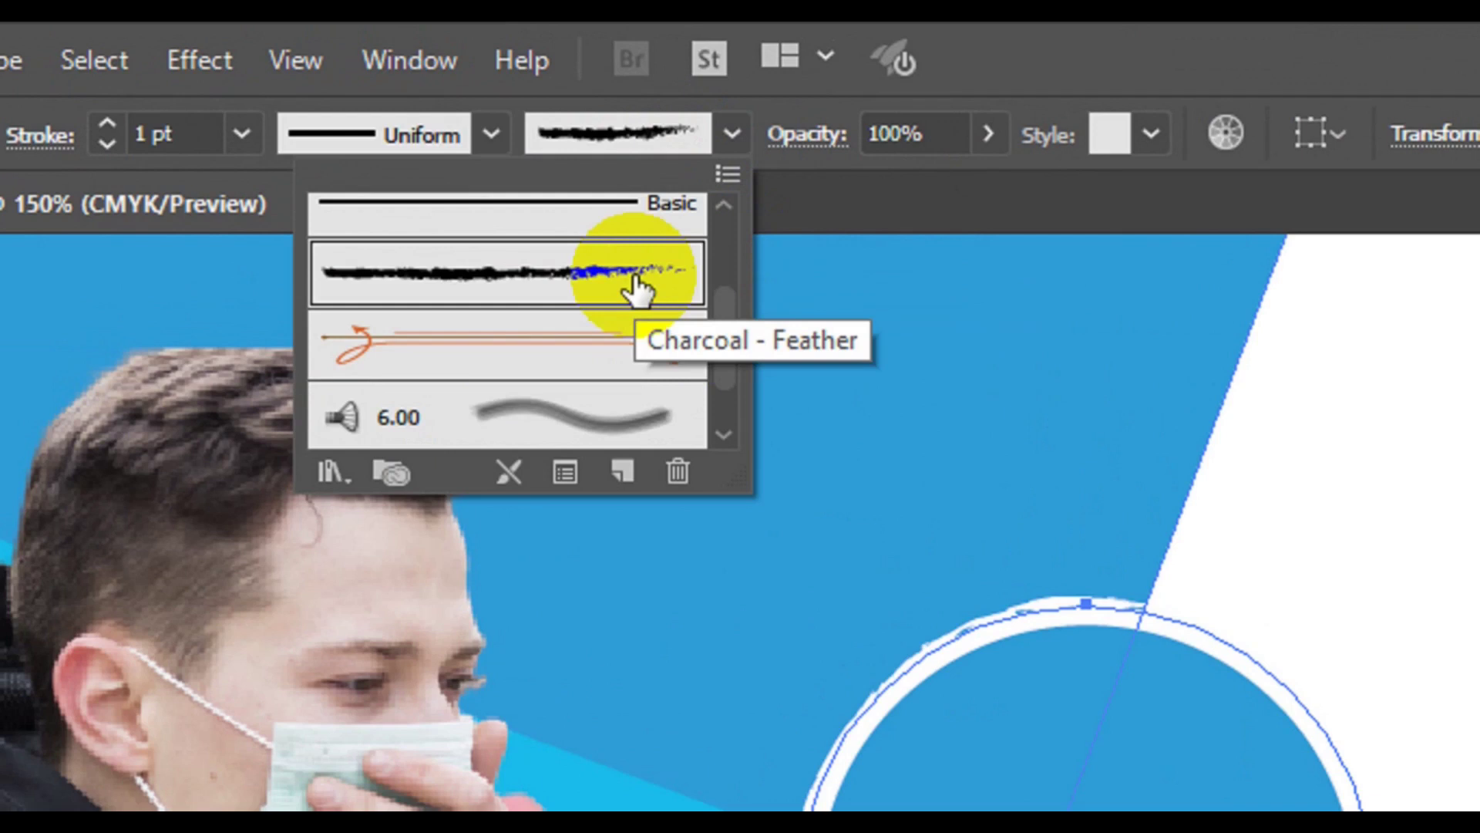
left_click(723, 258)
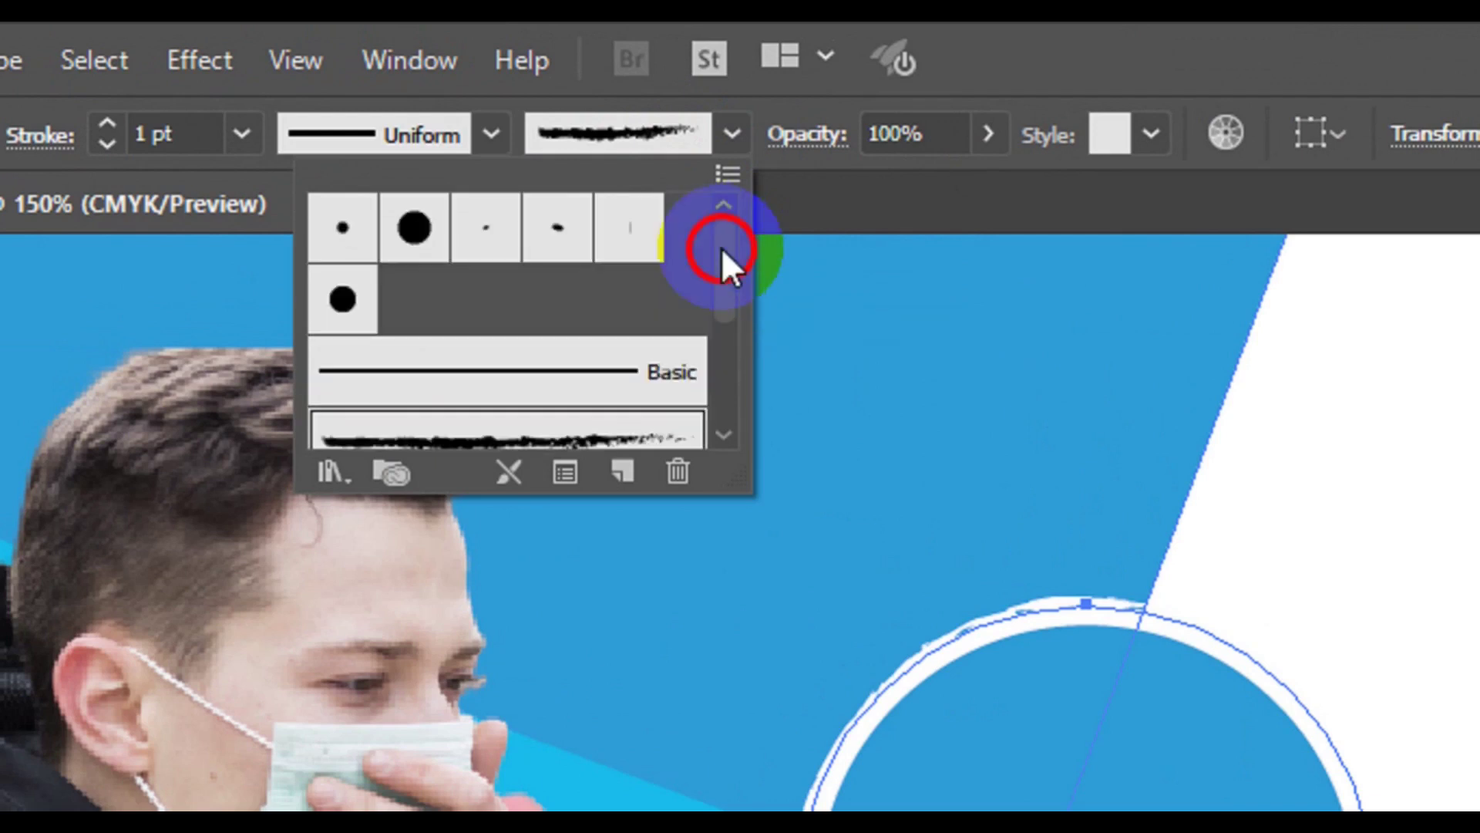
left_click(710, 387)
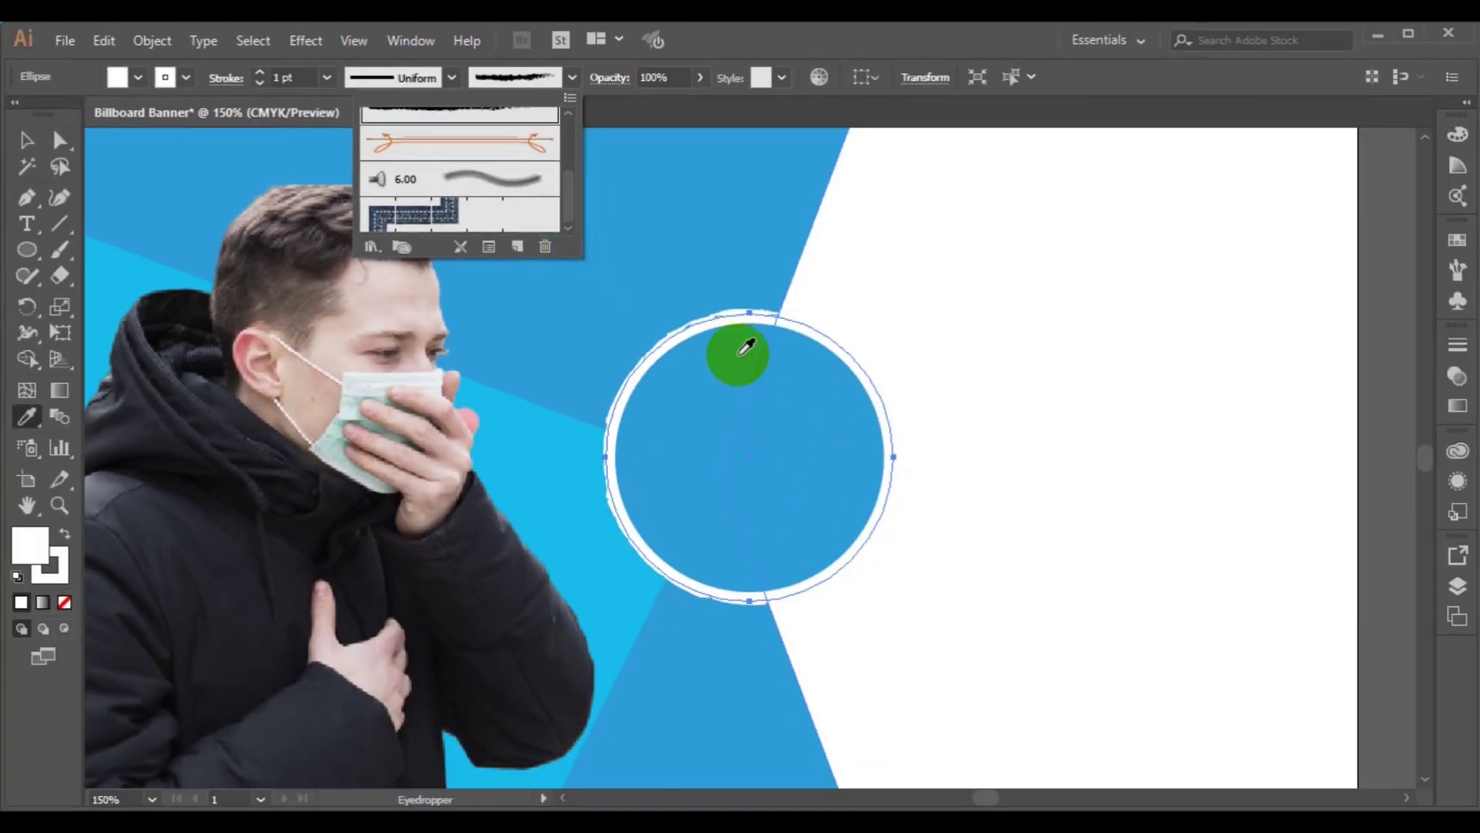
key("Escape")
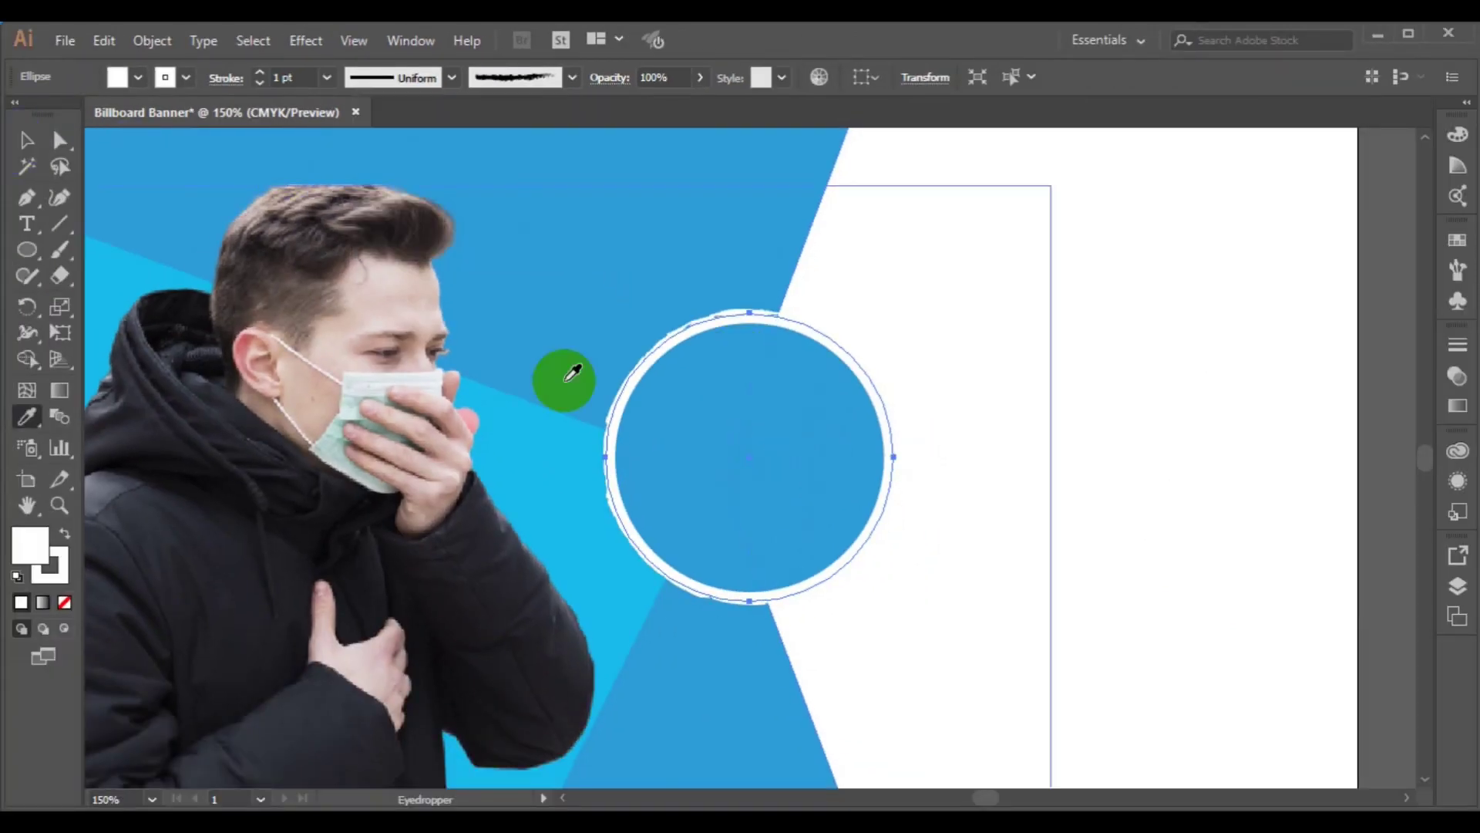
Select the blue circle, fit the artboard in the window, then zoom out slightly
left_click(28, 147)
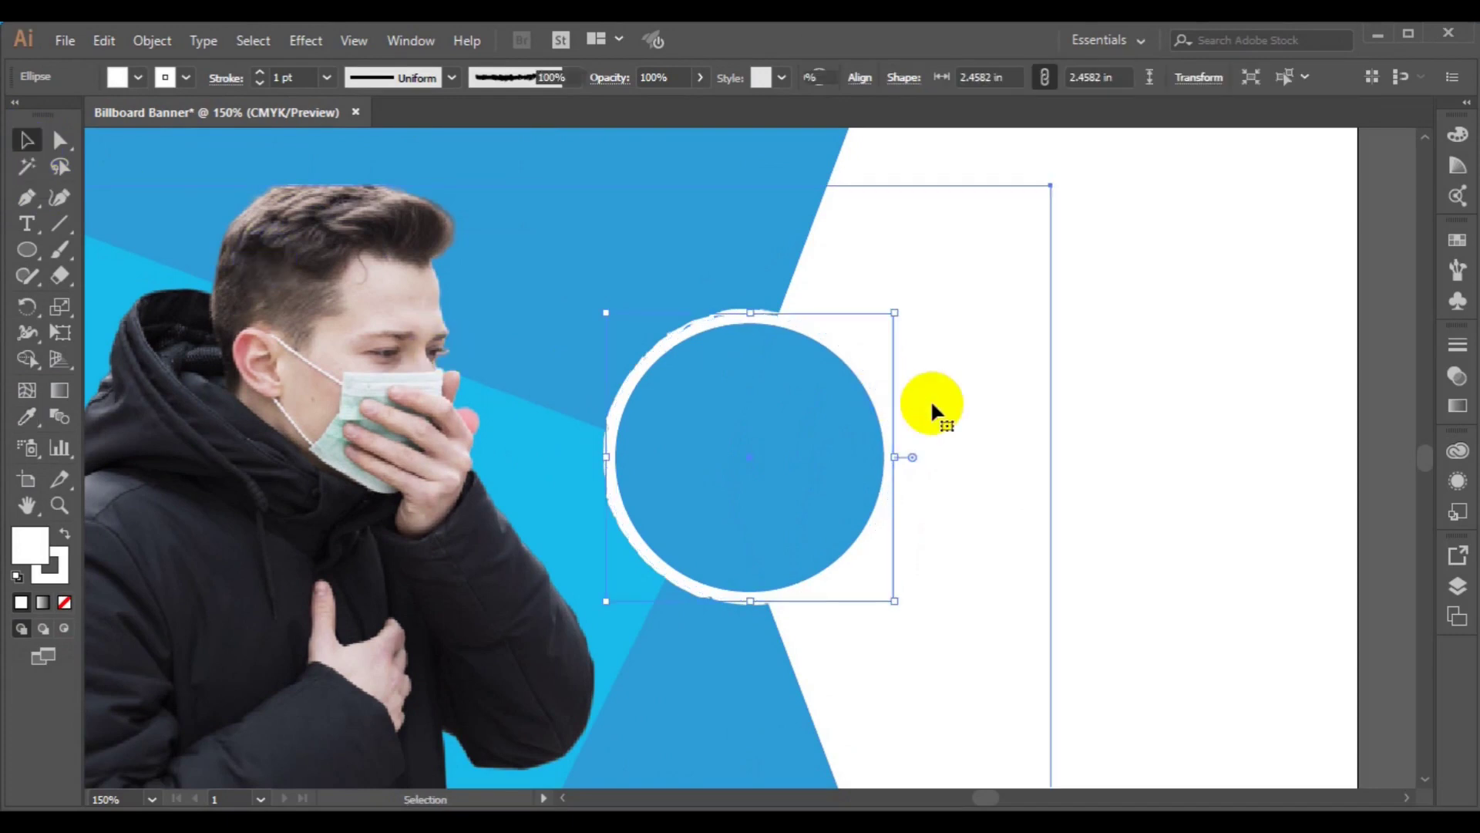
left_click(772, 476)
left_click(777, 493)
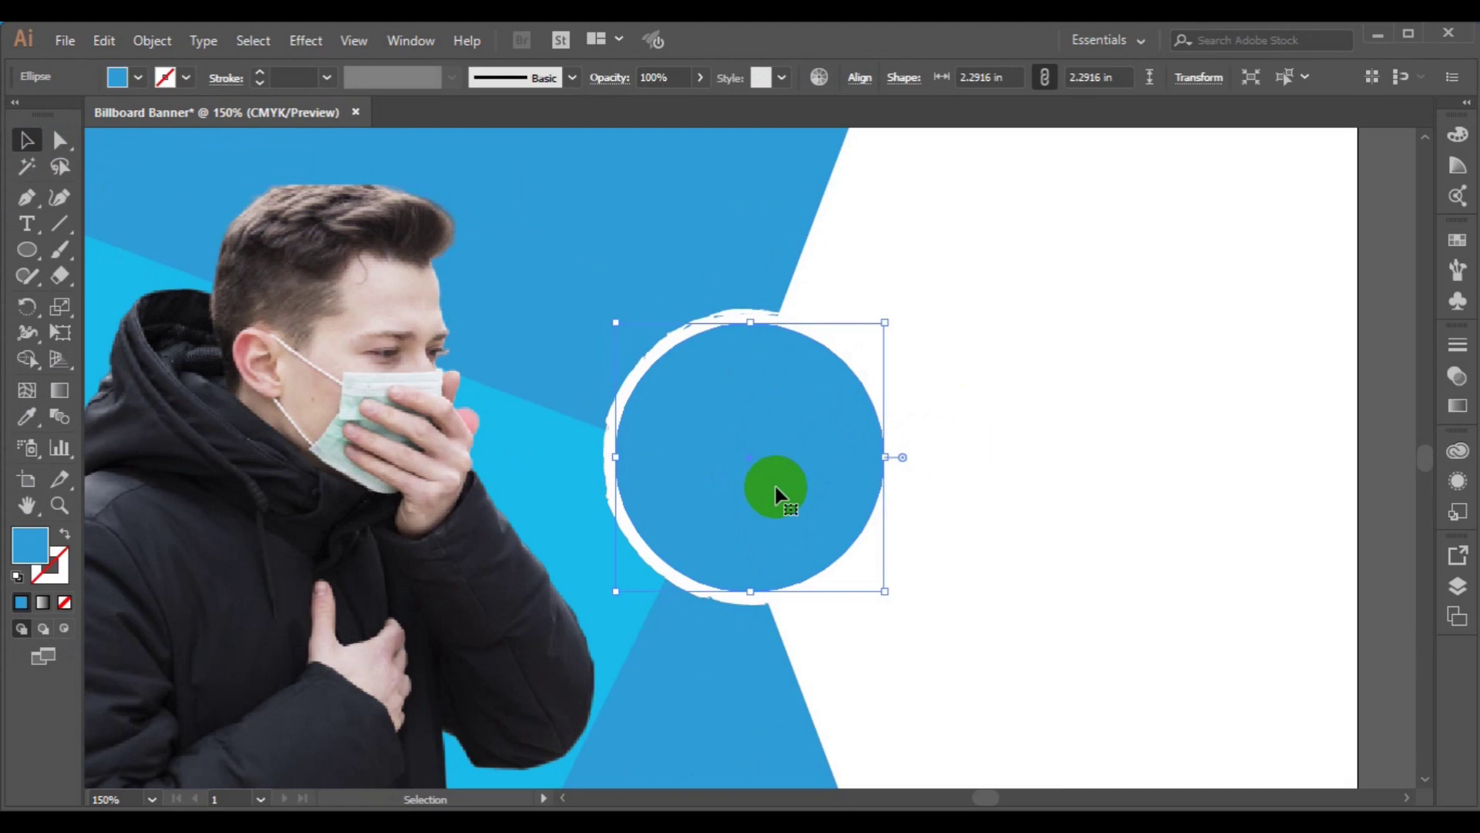
key("a")
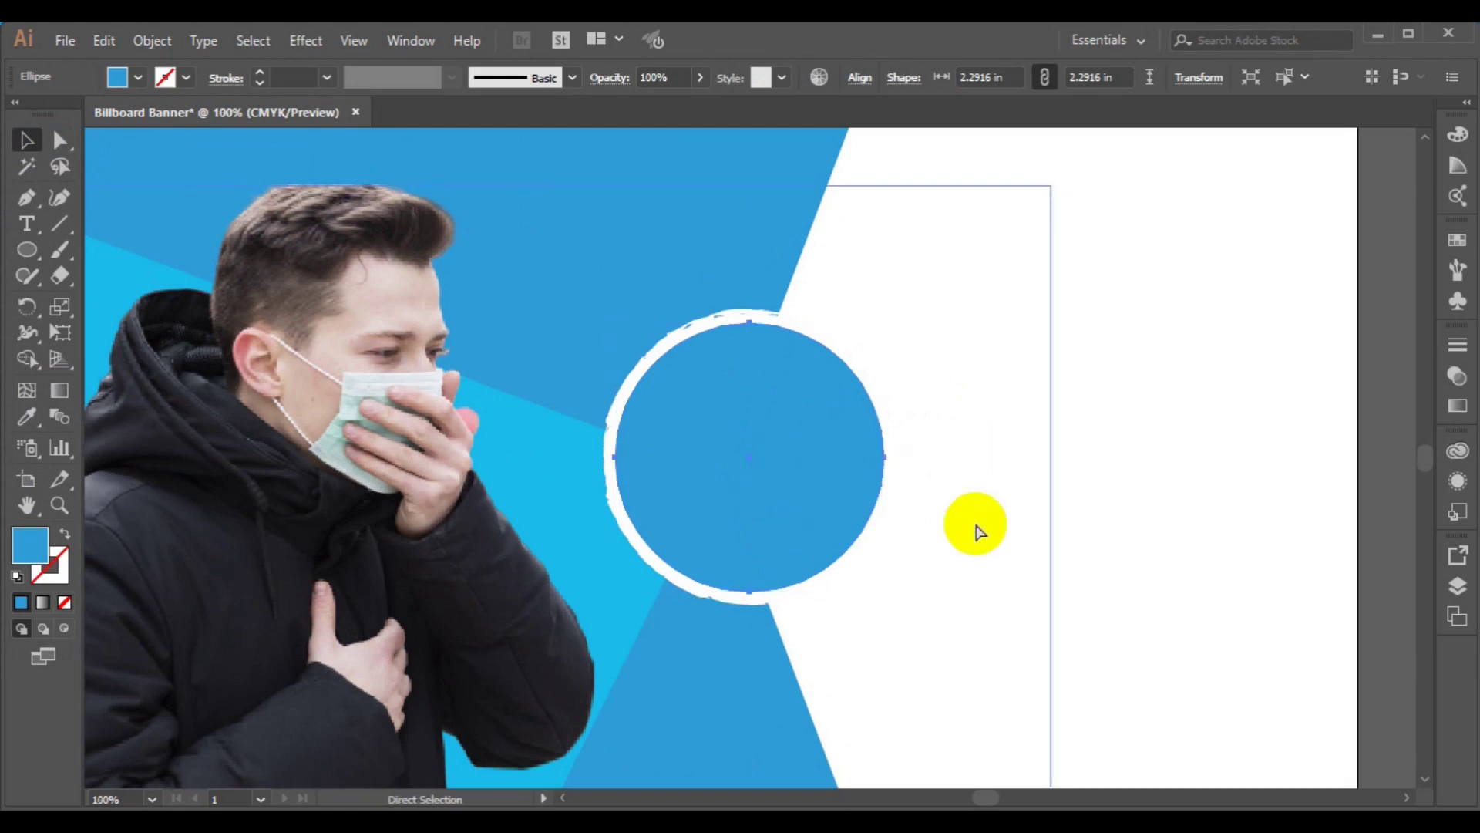
key("ctrl+0")
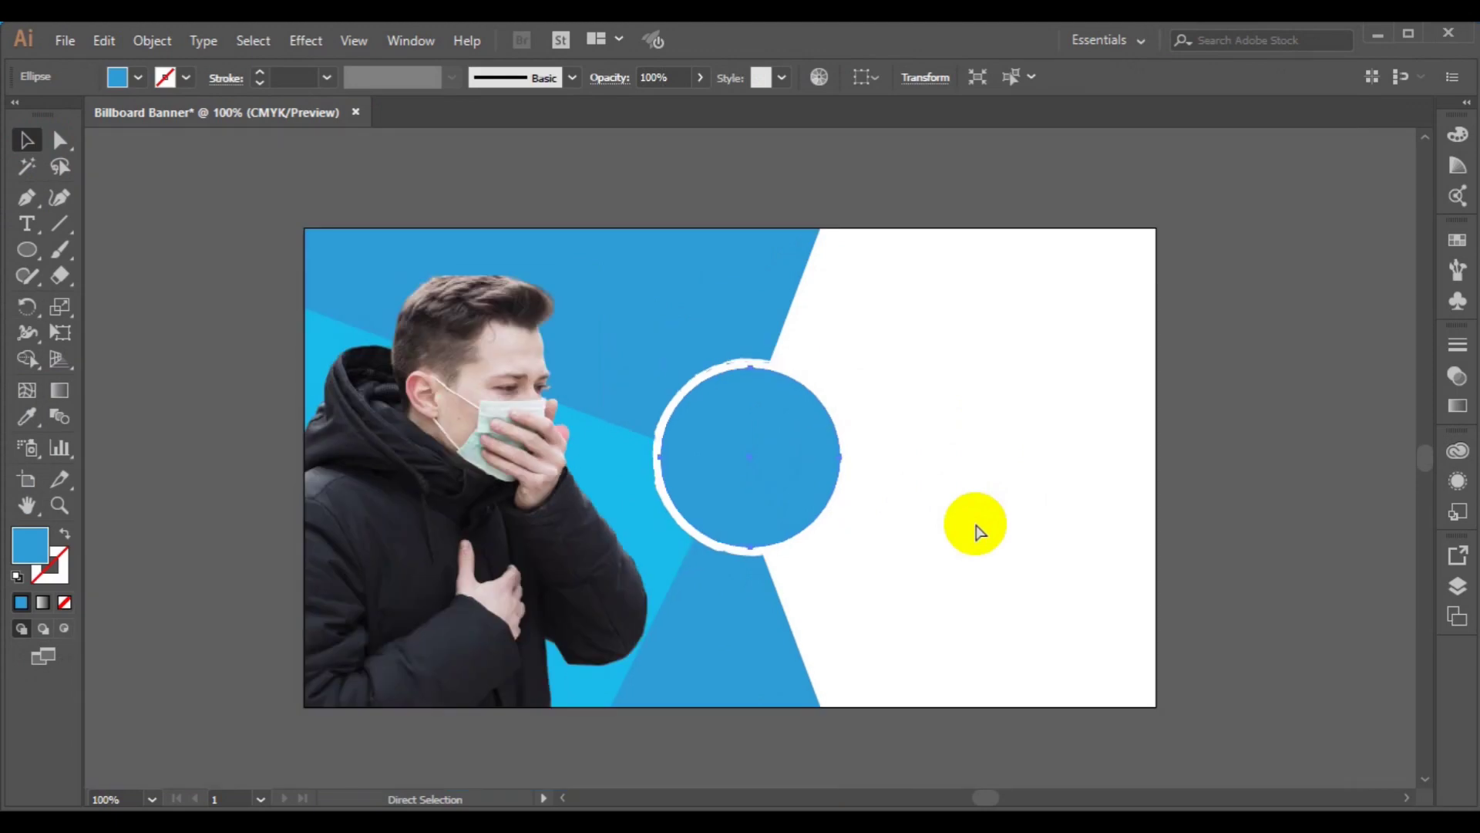
key("v")
key("ctrl+minus")
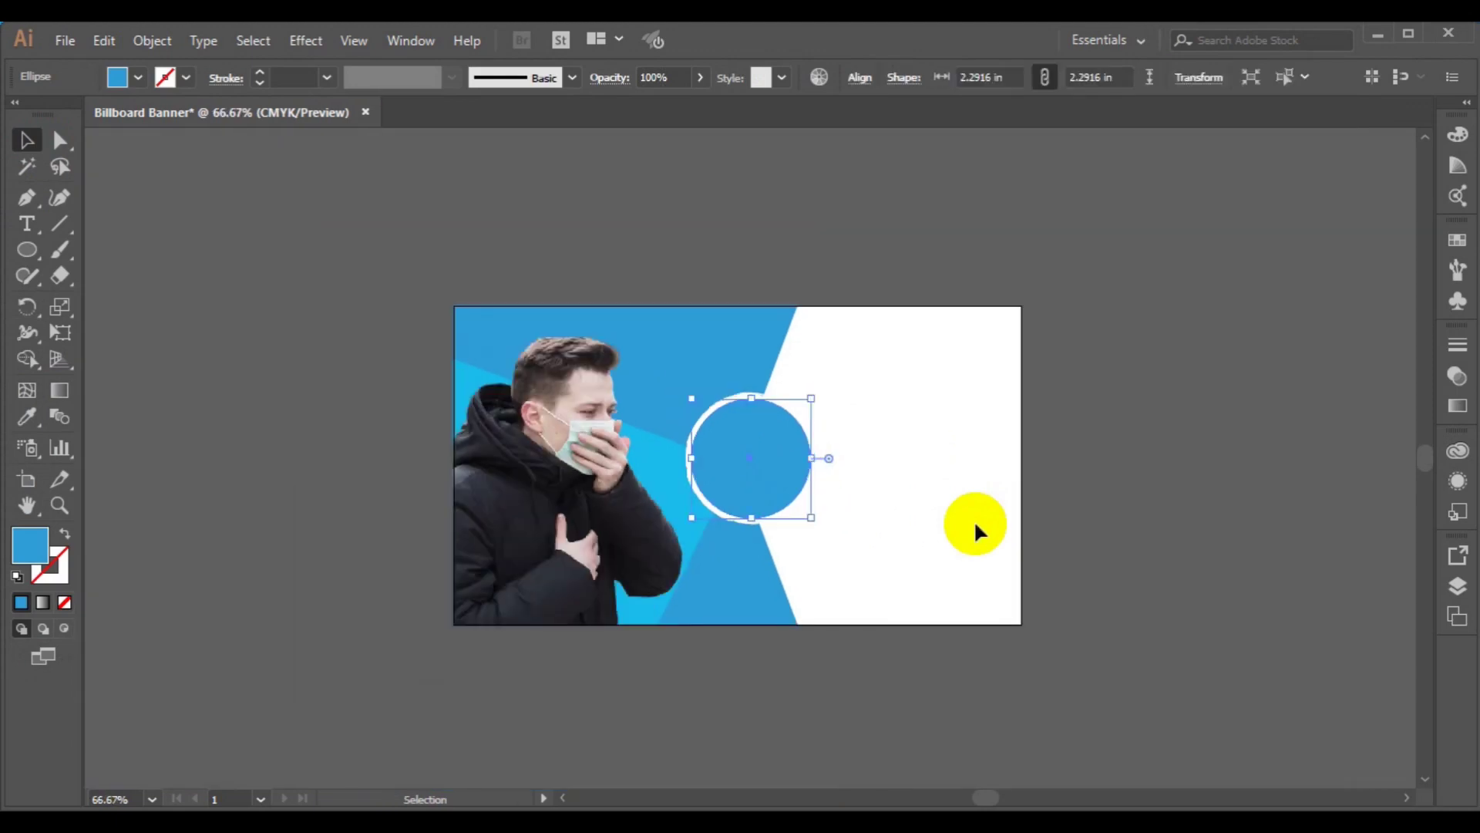
Place a placeholder text line at the top of the white area in Raleway Thin, 60 pt
left_click(1146, 549)
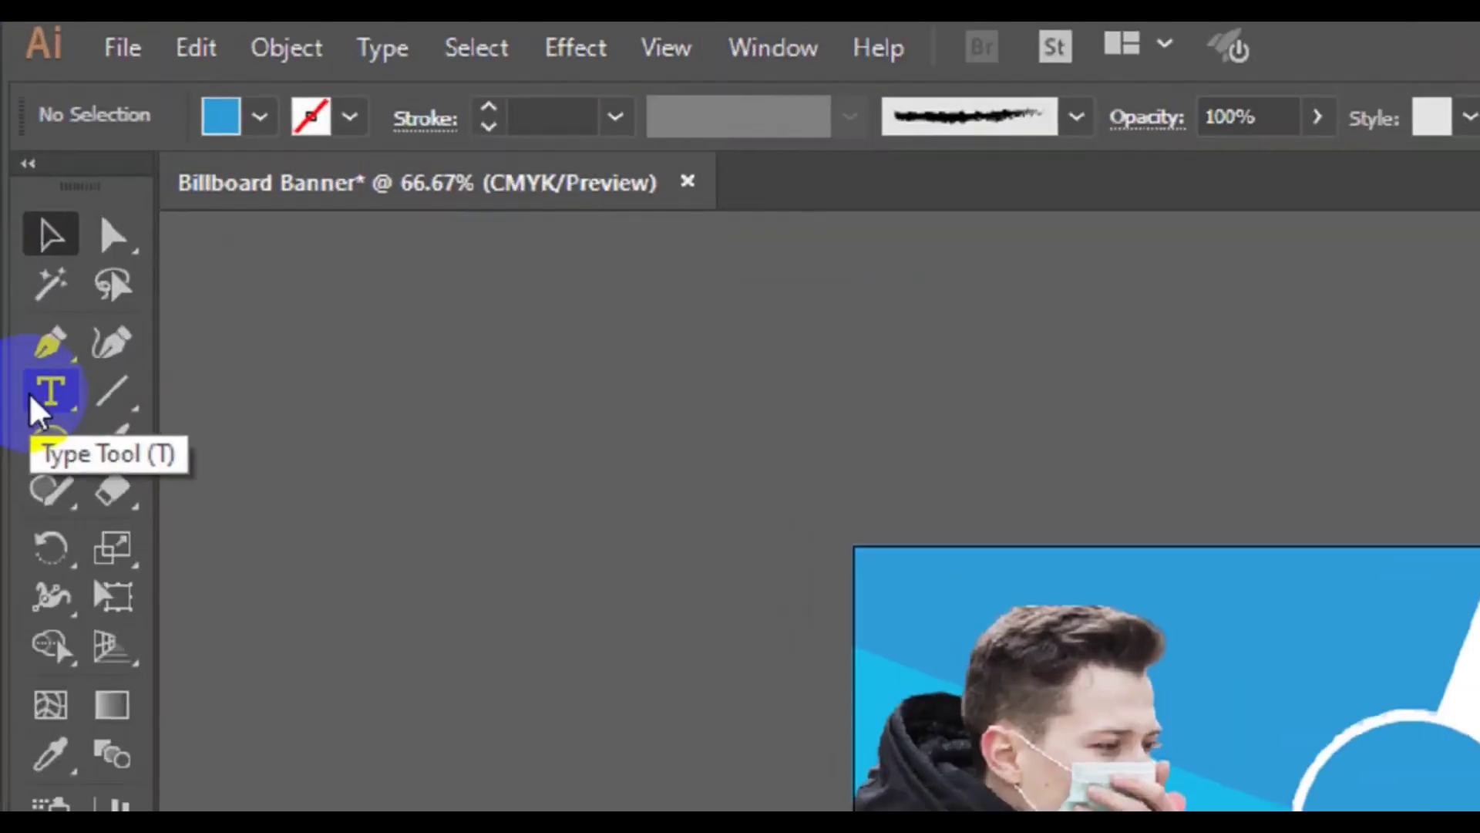
left_click(23, 227)
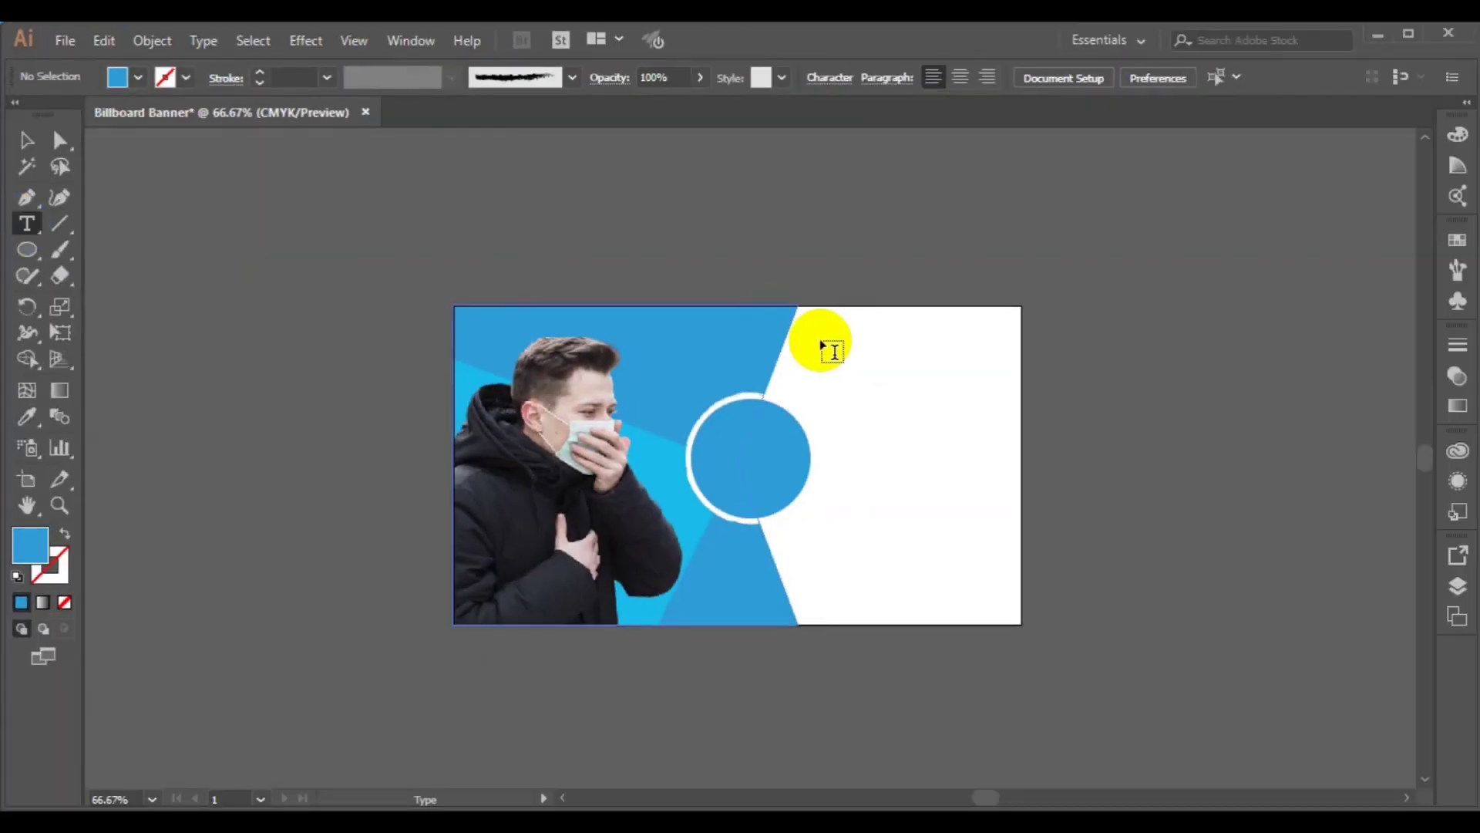
left_click(822, 337)
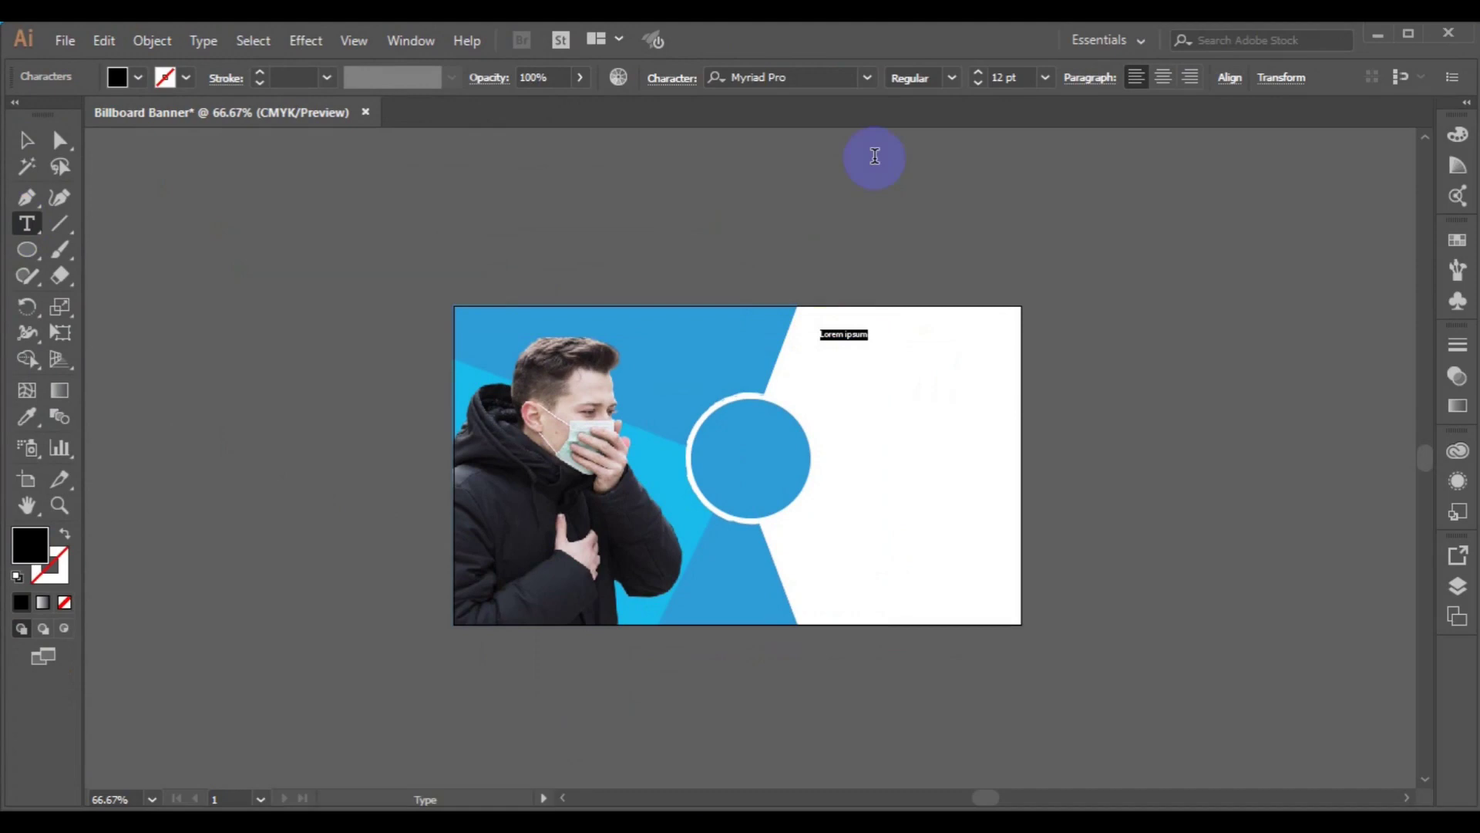
left_click(863, 80)
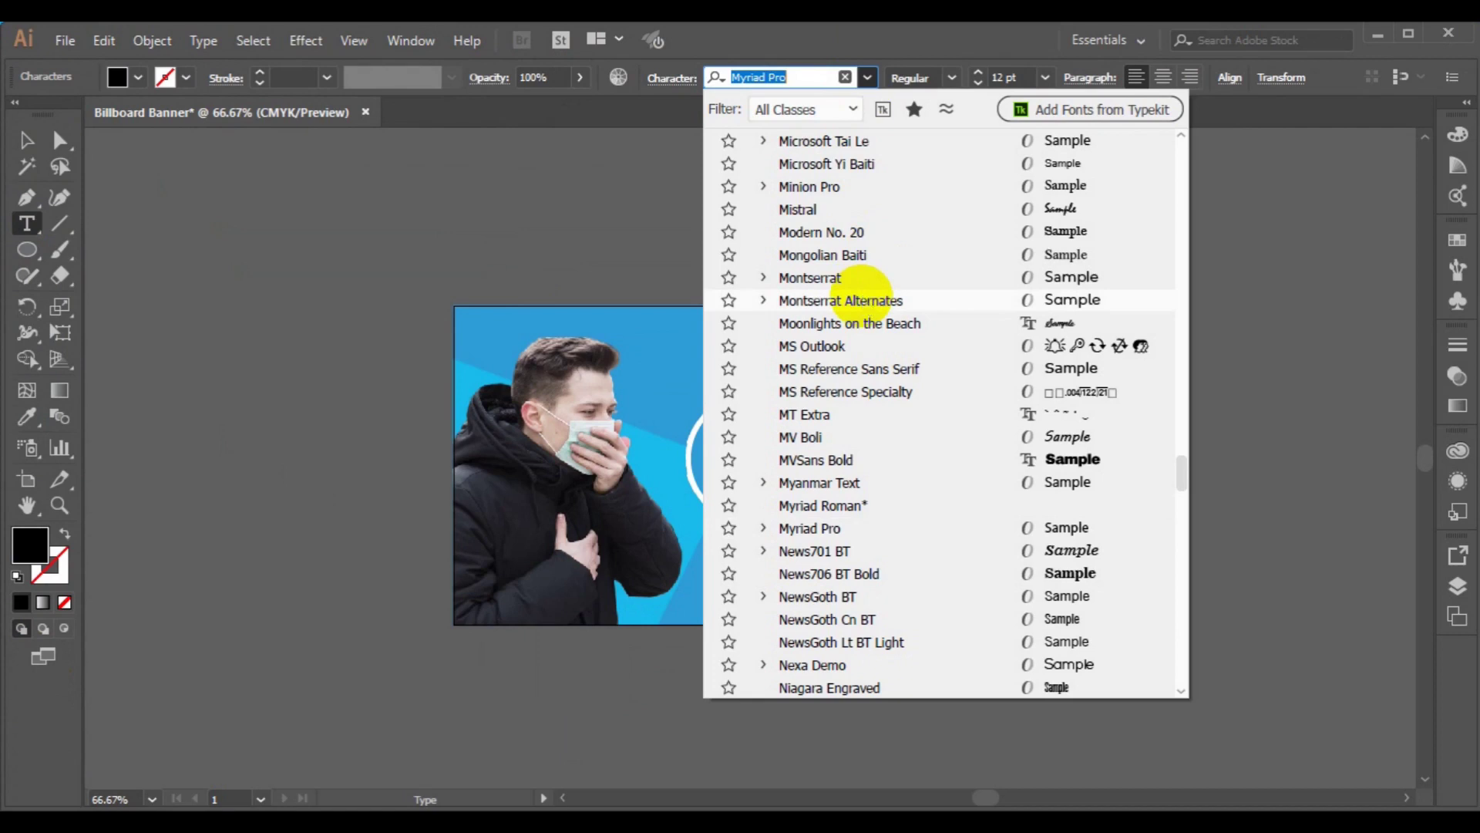
type("ral")
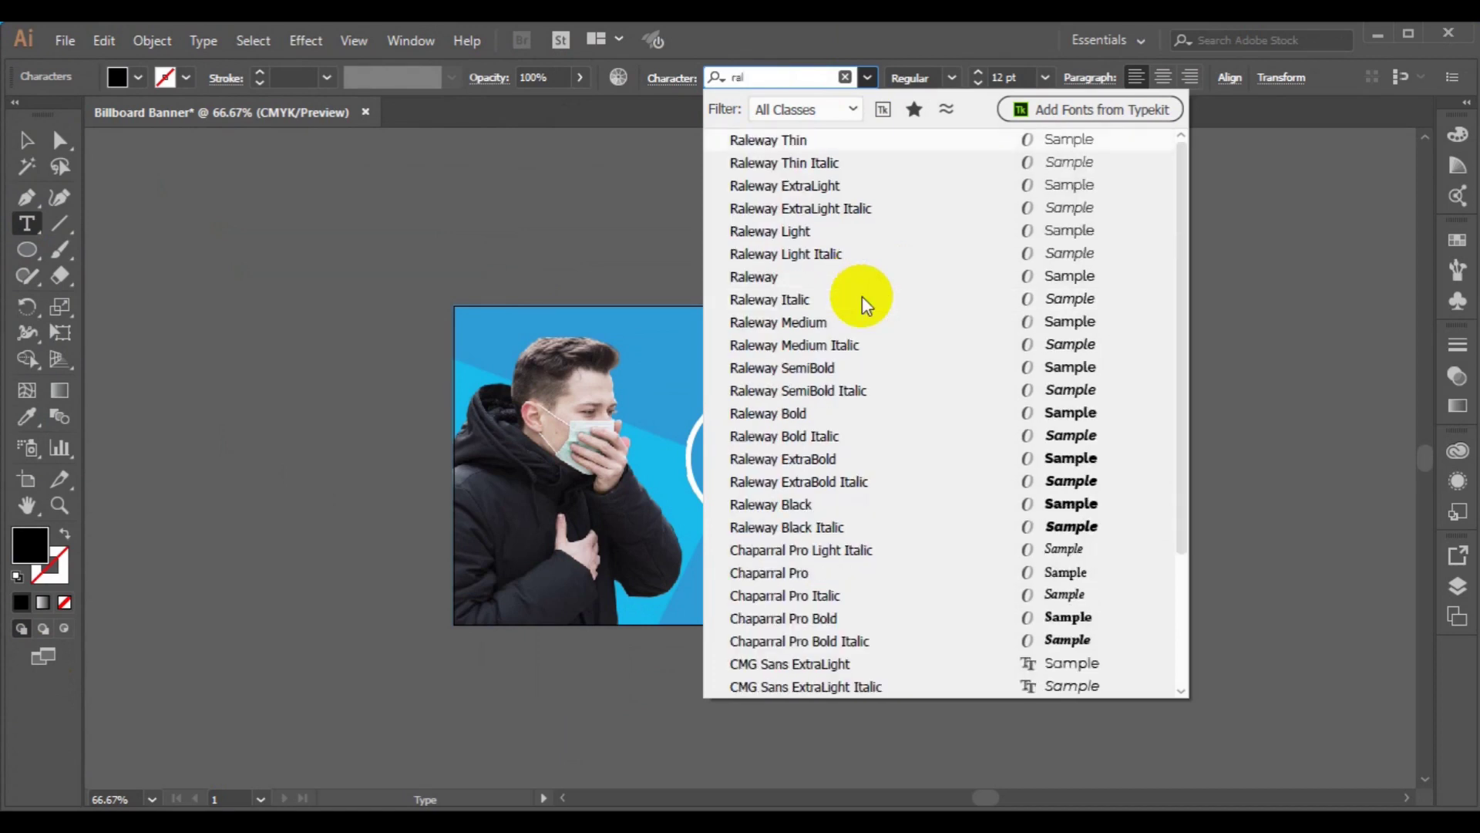
left_click(795, 142)
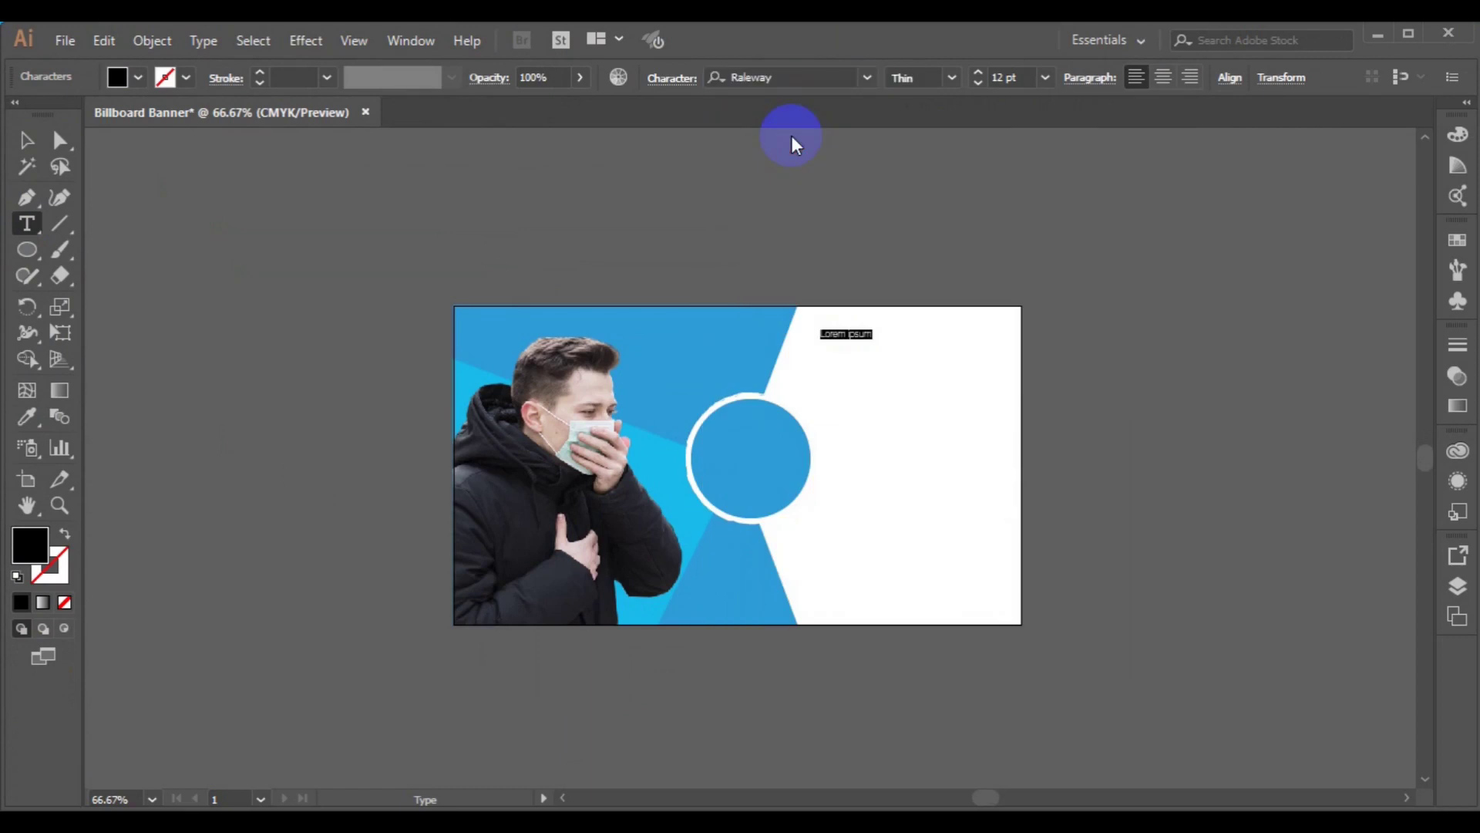
left_click(1046, 77)
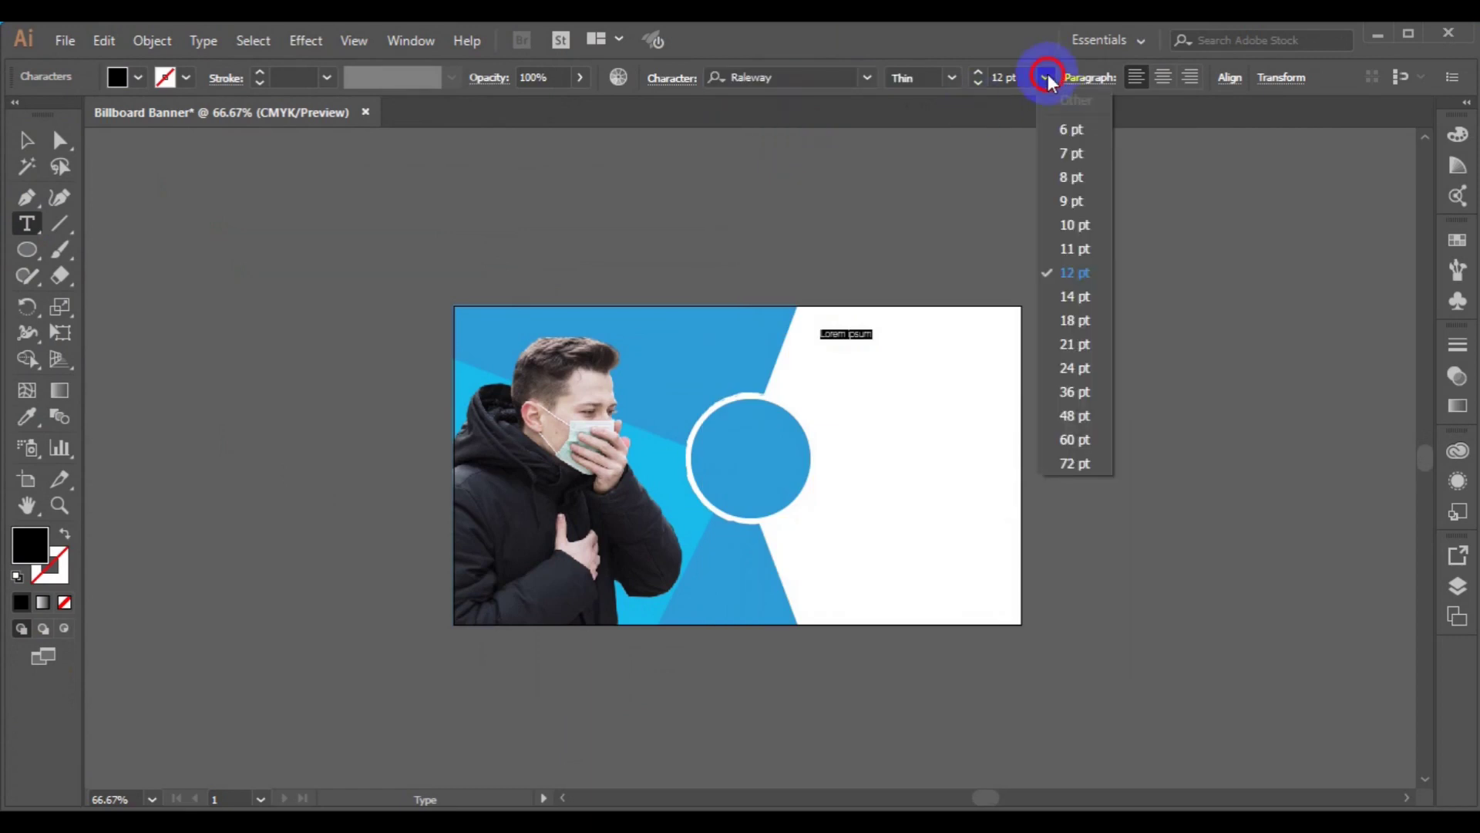
left_click(1076, 440)
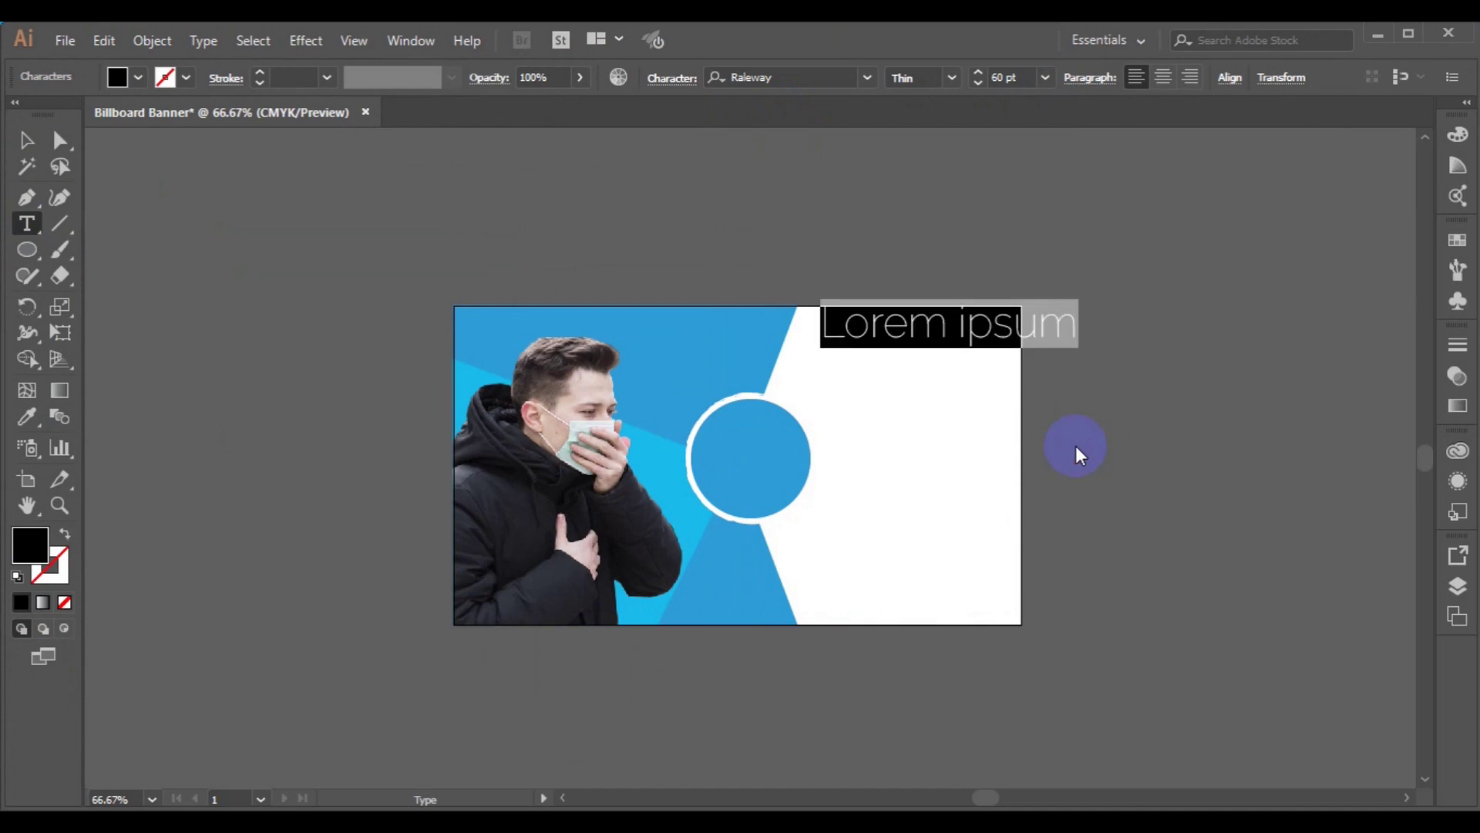
left_click(844, 325)
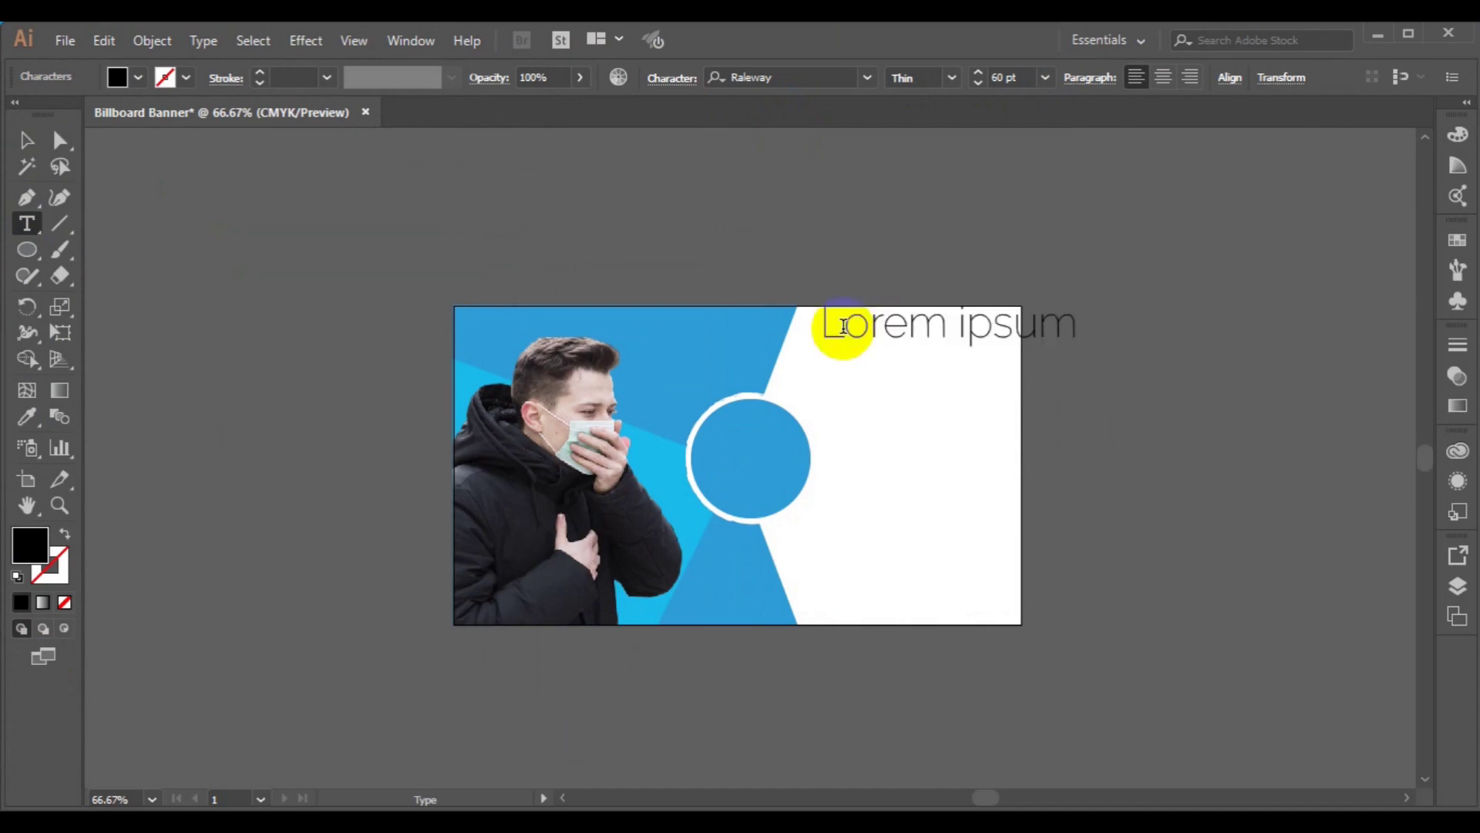
Replace the placeholder with 'EXCEL GRAPHICS' and 'AND MULTIMEDIA' on two lines, then select both
key("ctrl+a")
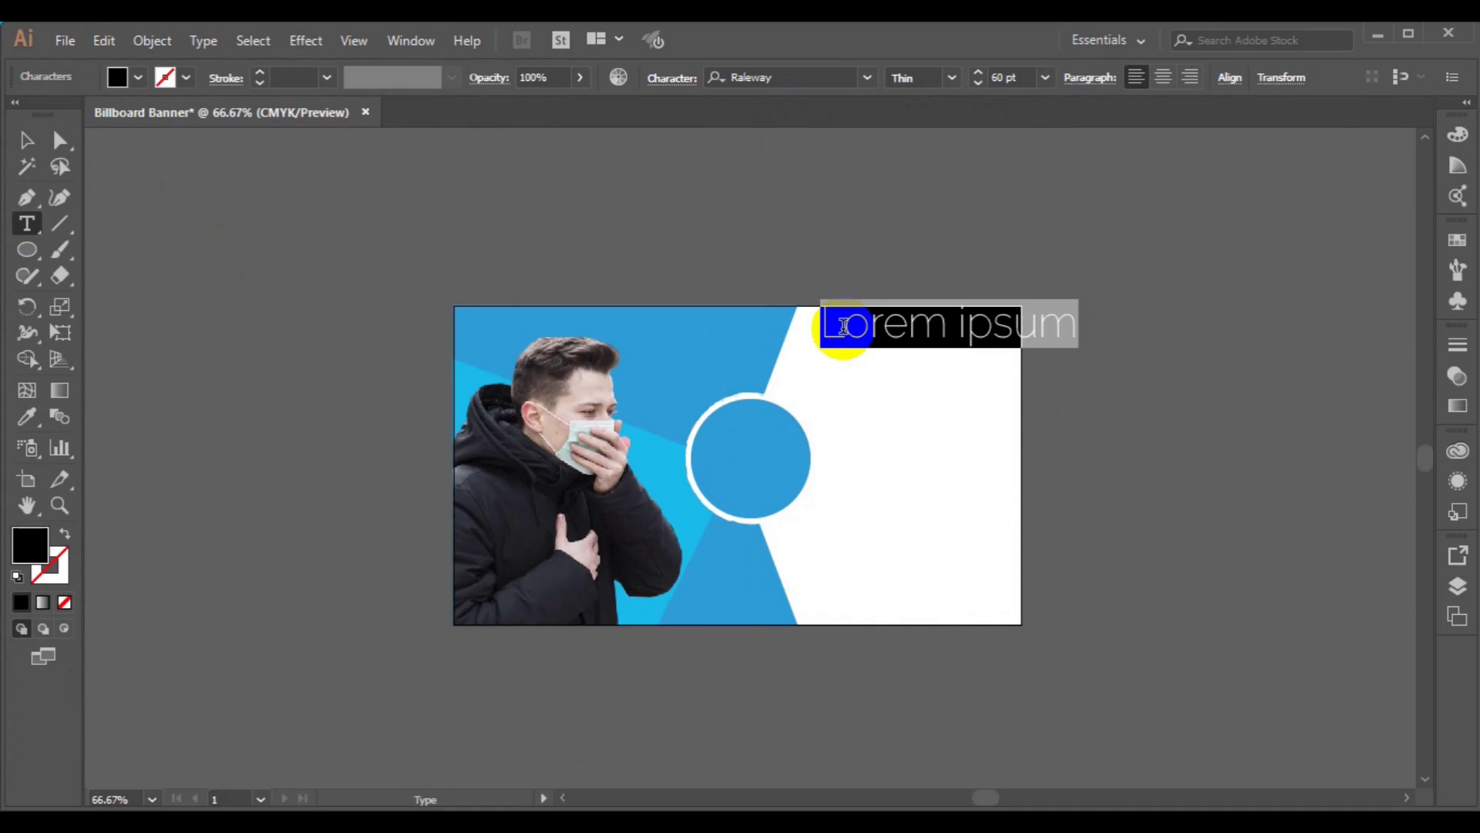
type("EXCEL")
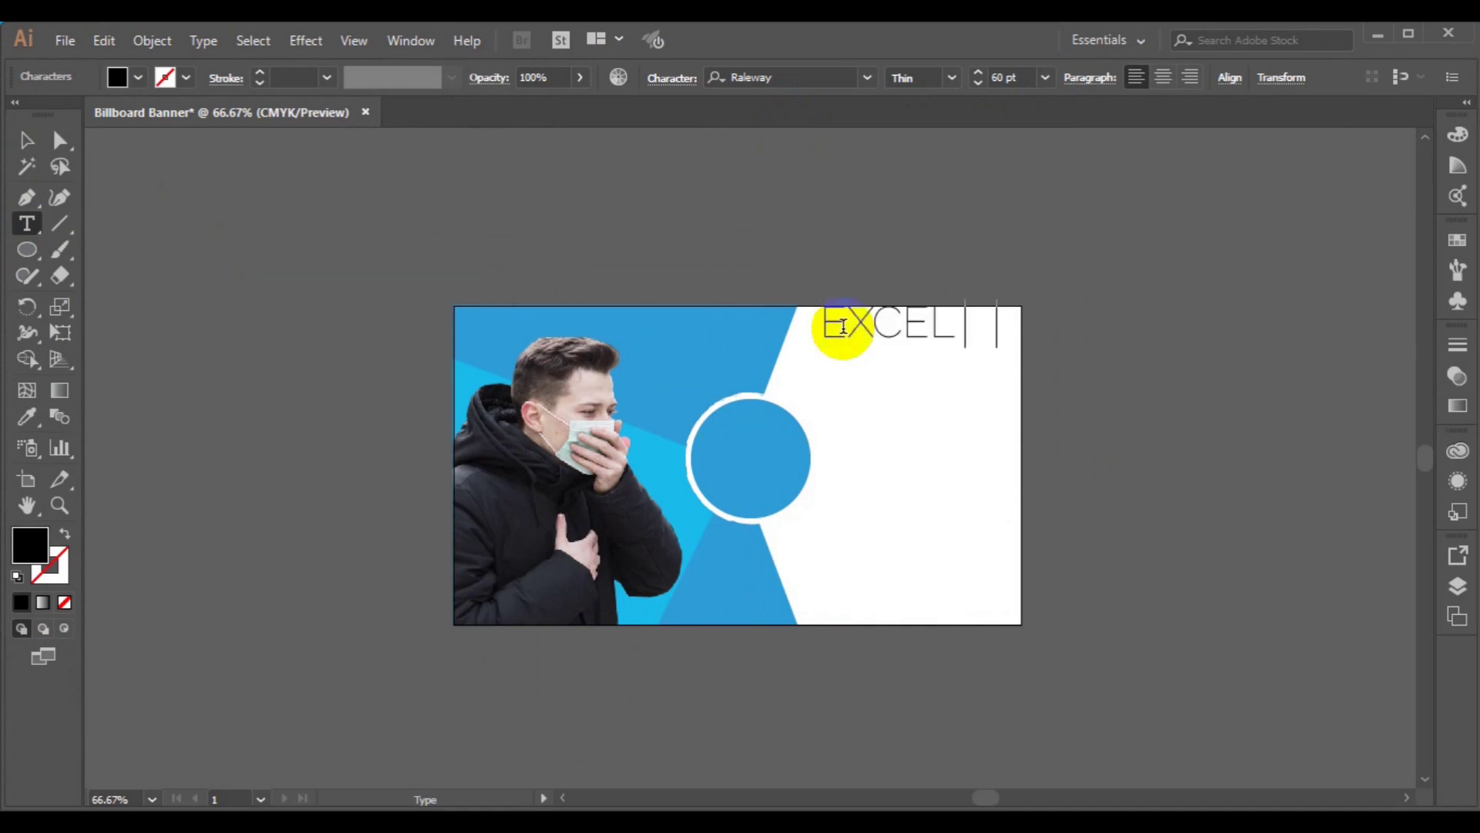
type(" GRAPHICS")
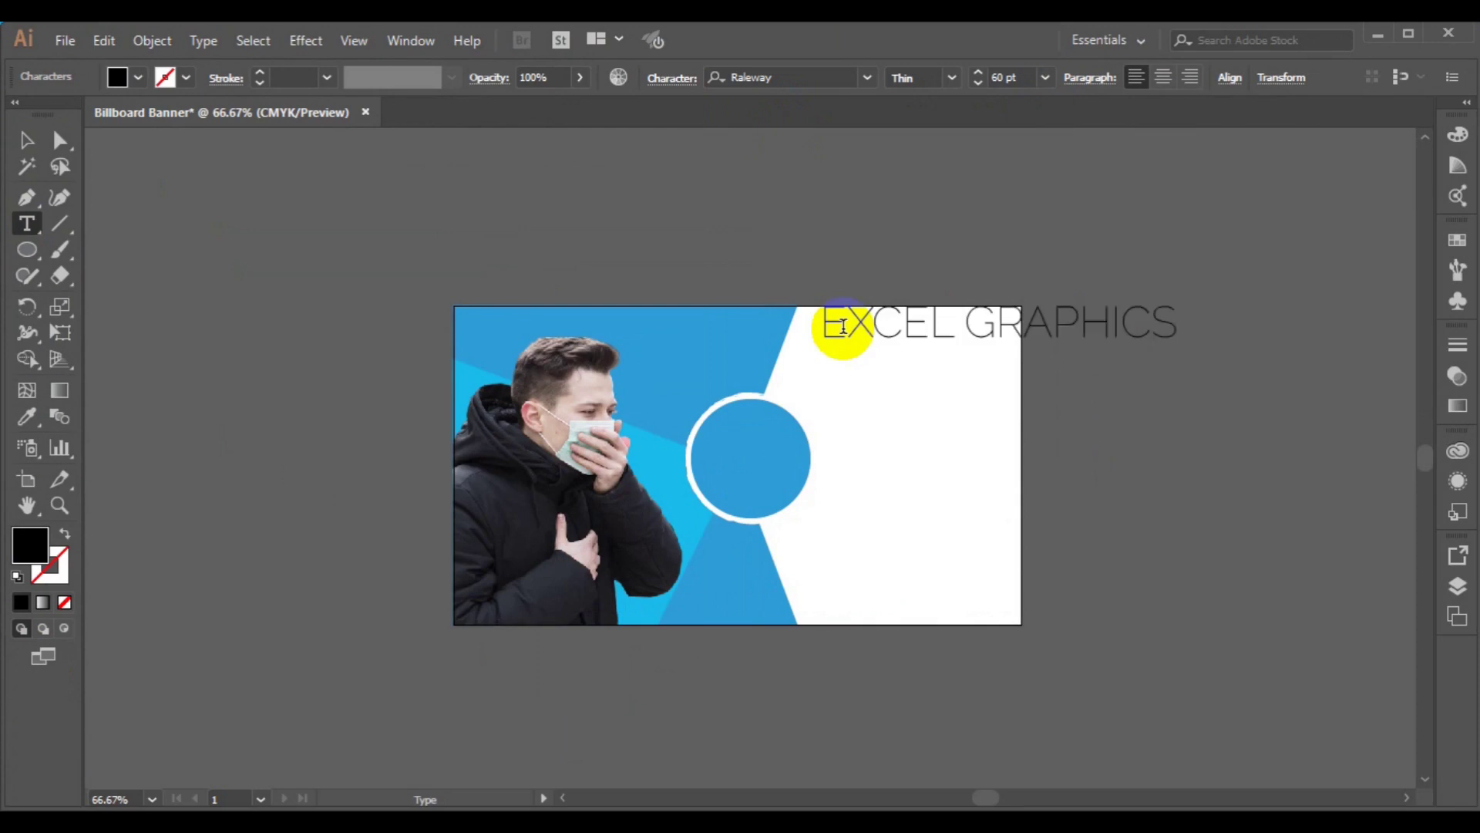
key("Return")
type("AND MULTIMEDIA")
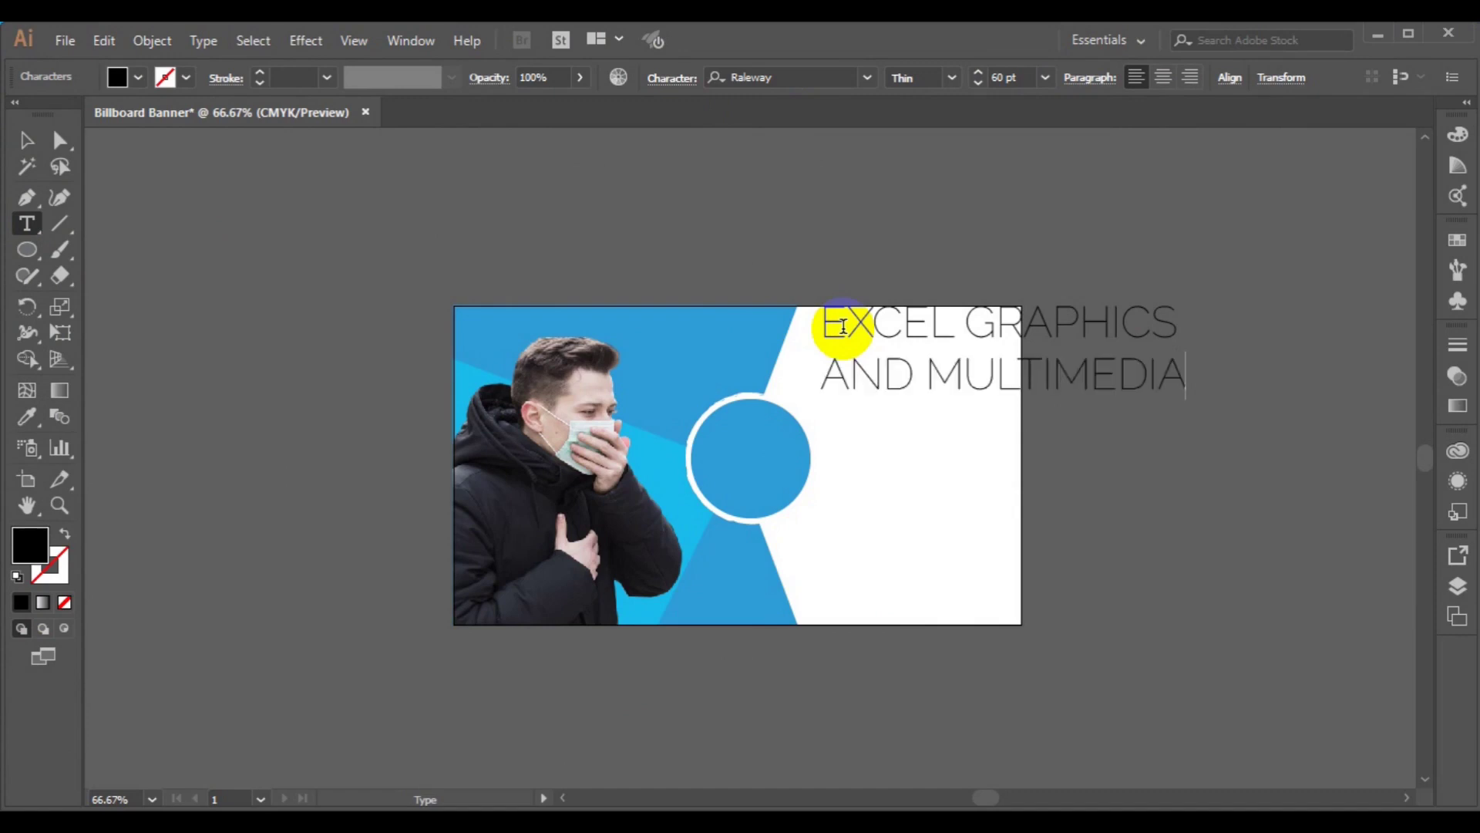
triple_click(842, 326)
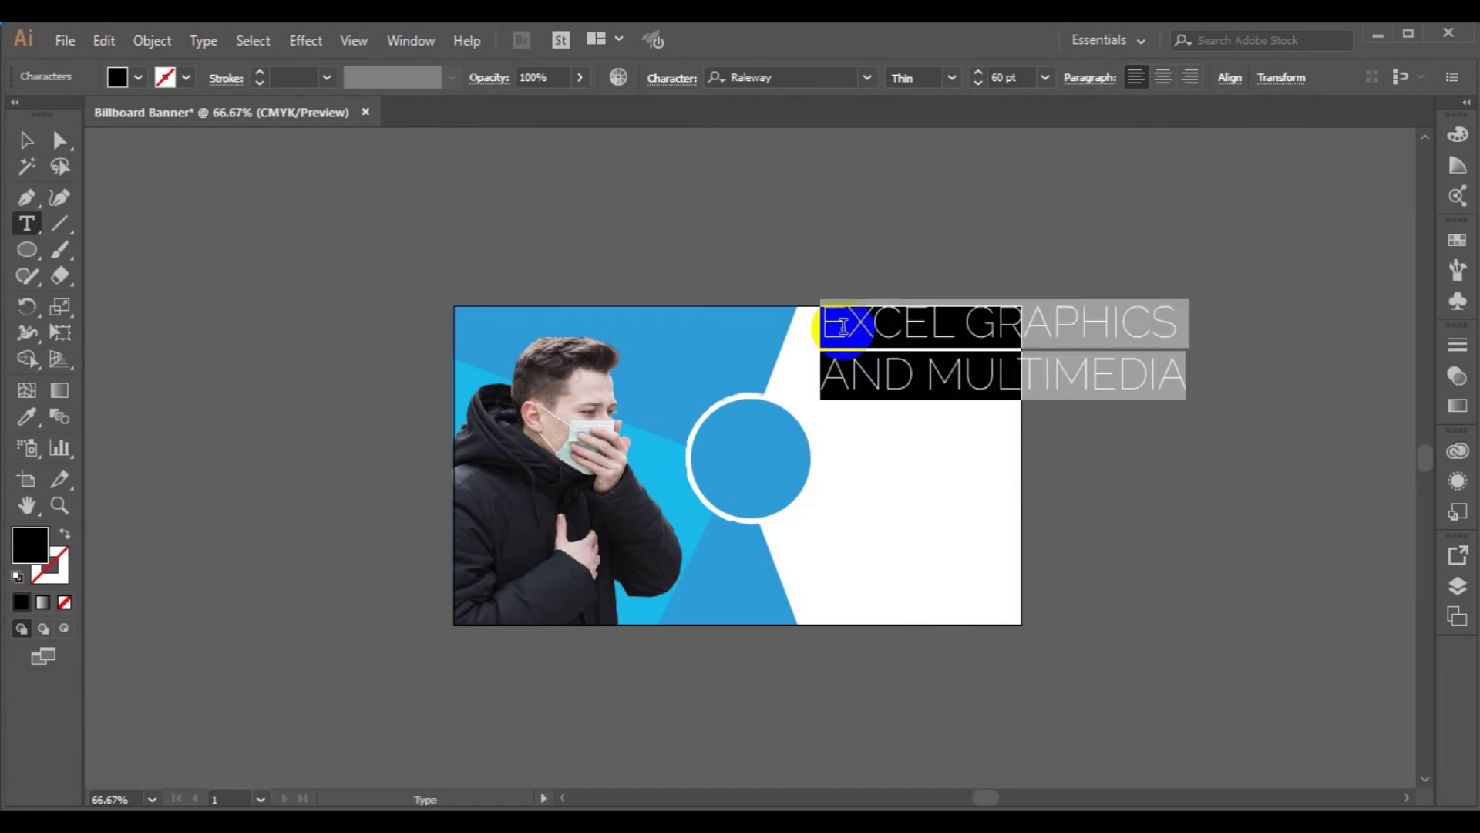
Set the headline to 30 pt in Raleway Medium
left_click(1046, 77)
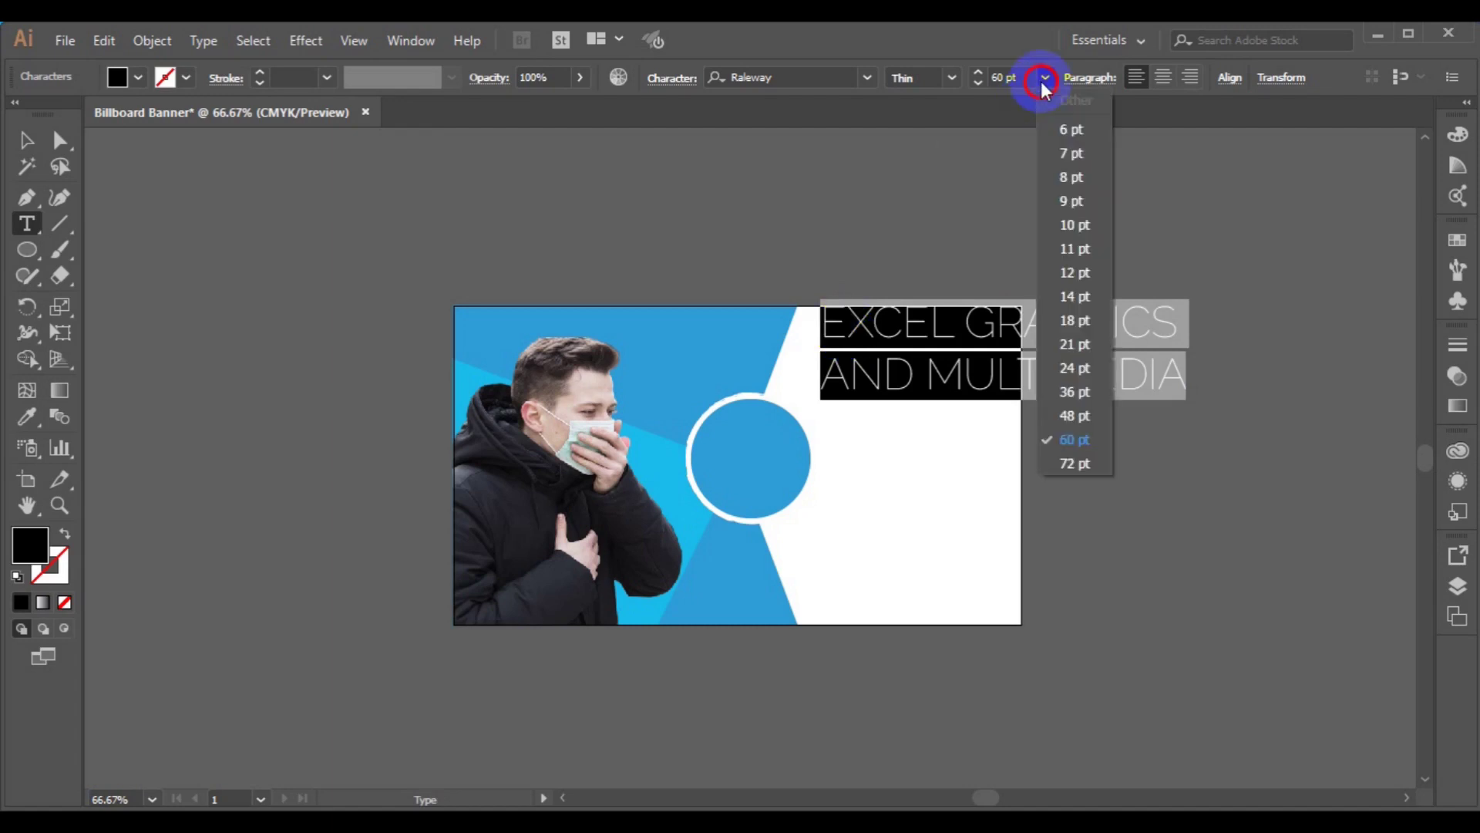
left_click(1076, 348)
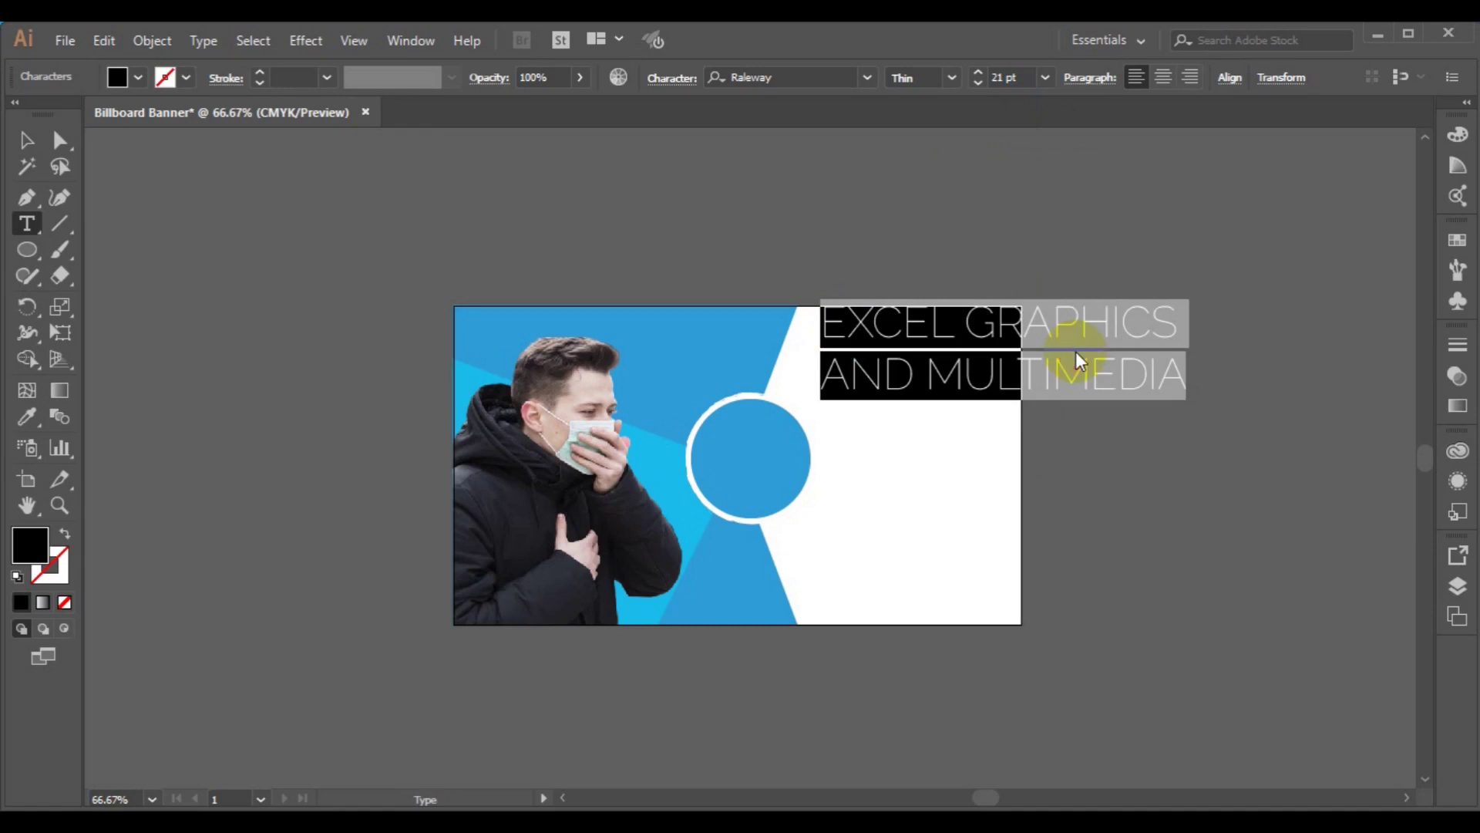
left_click(979, 73)
left_click(979, 73)
left_click(979, 73)
left_click(979, 74)
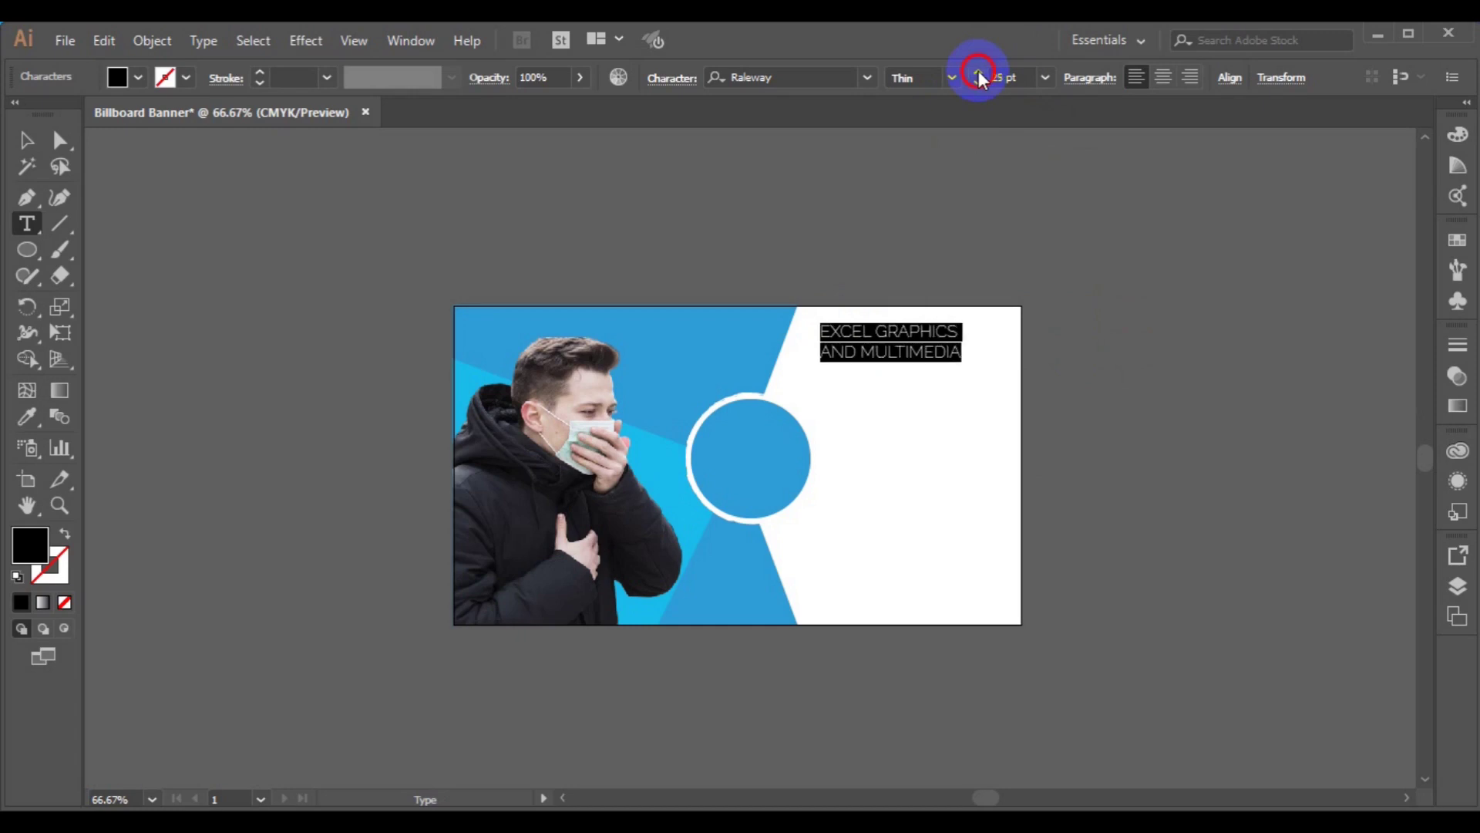
left_click(979, 73)
left_click(979, 74)
left_click(979, 73)
left_click(979, 73)
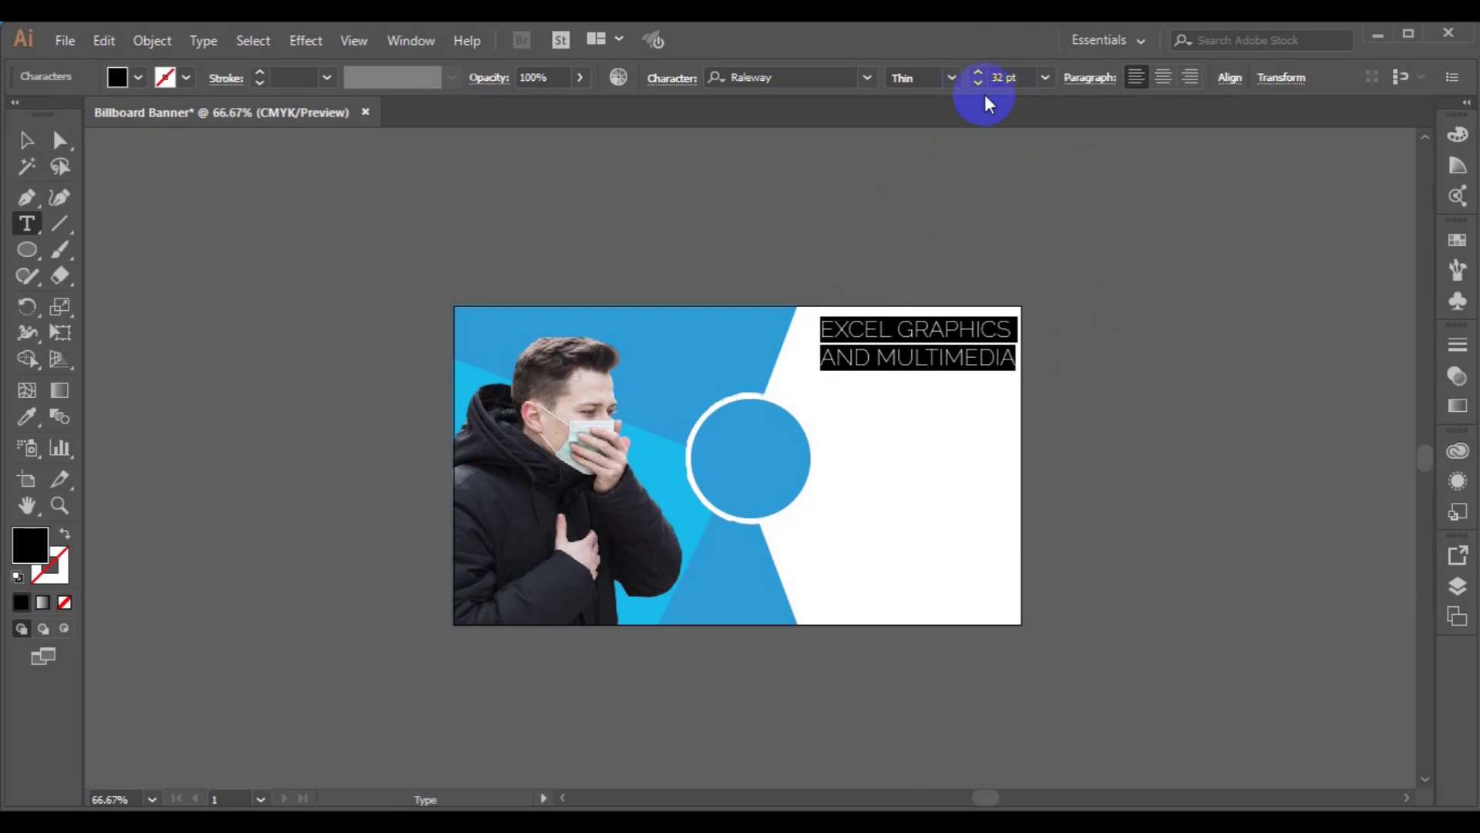
left_click(979, 85)
left_click(979, 84)
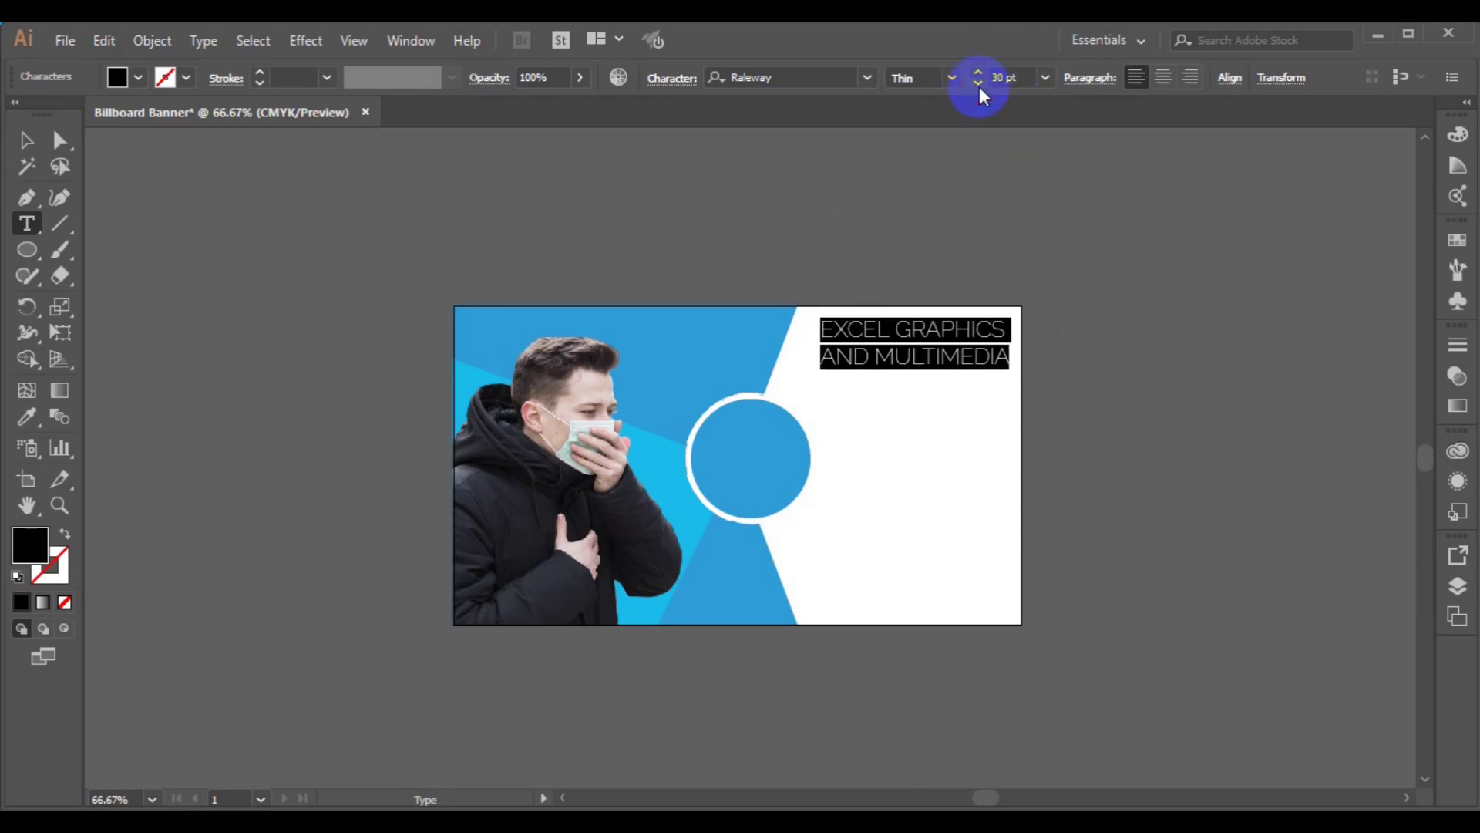
left_click(951, 78)
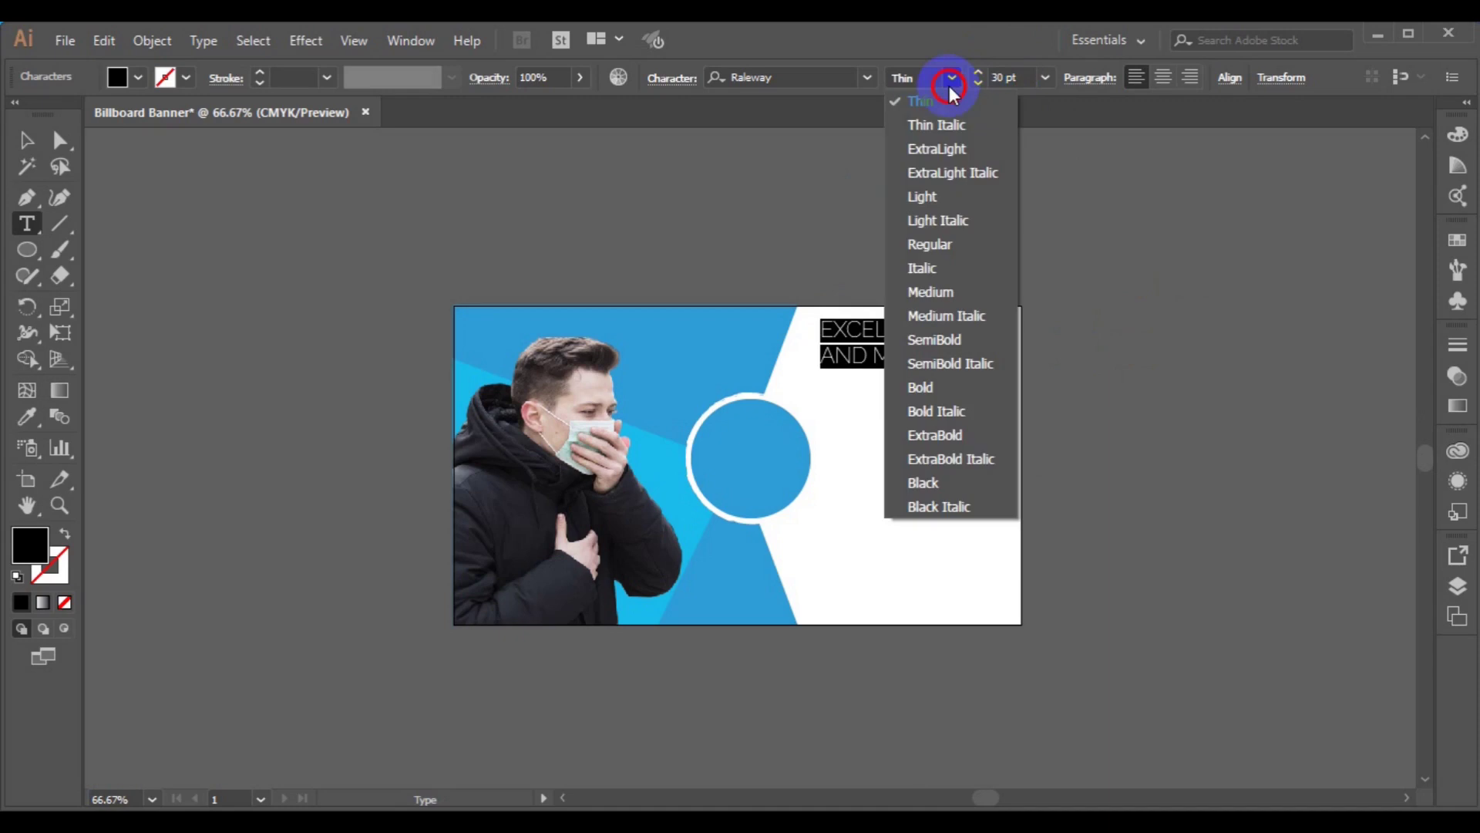
left_click(959, 292)
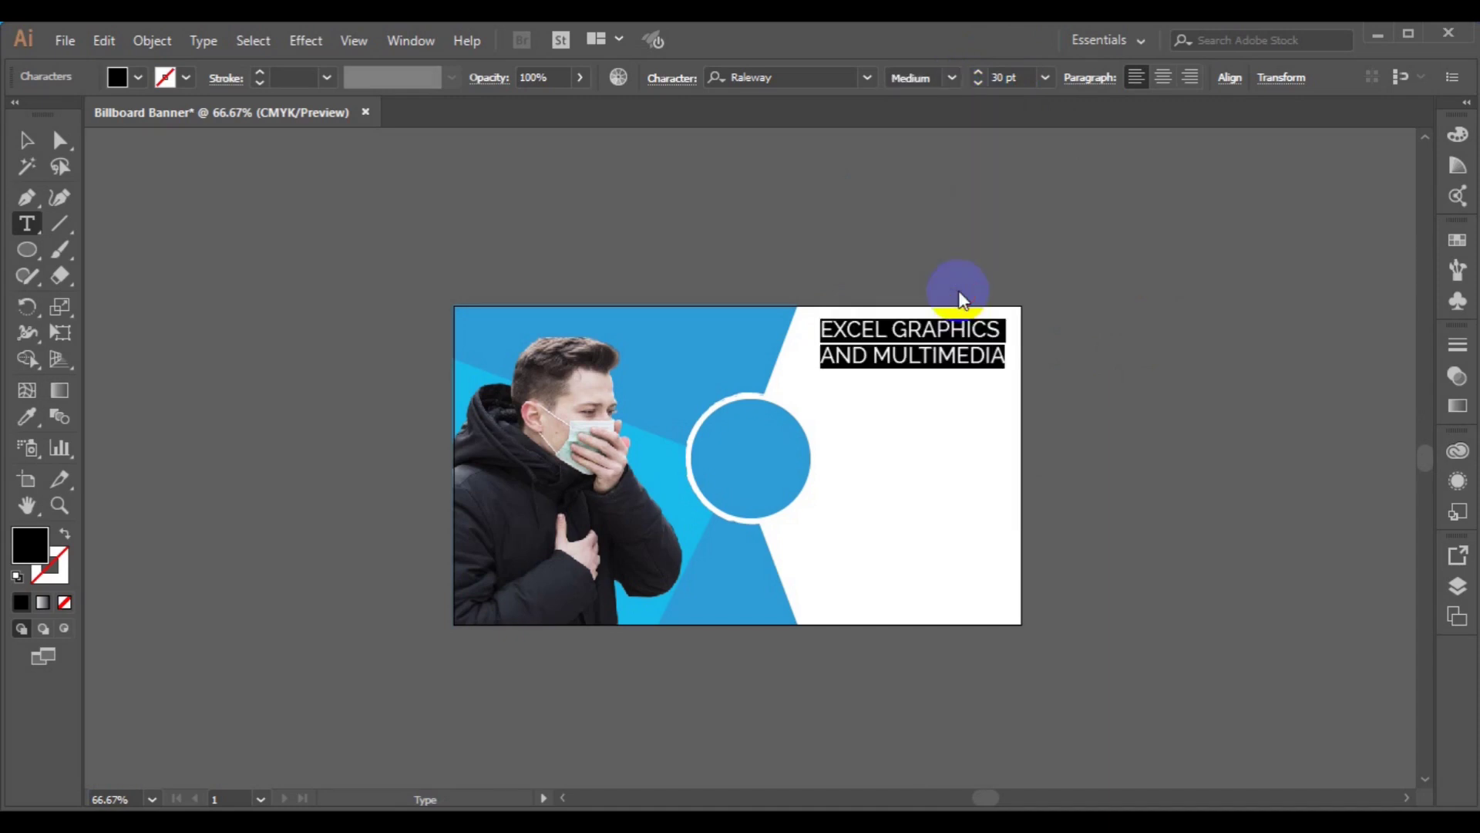
Nudge the headline slightly left and deselect it
left_click(30, 144)
left_click(925, 369)
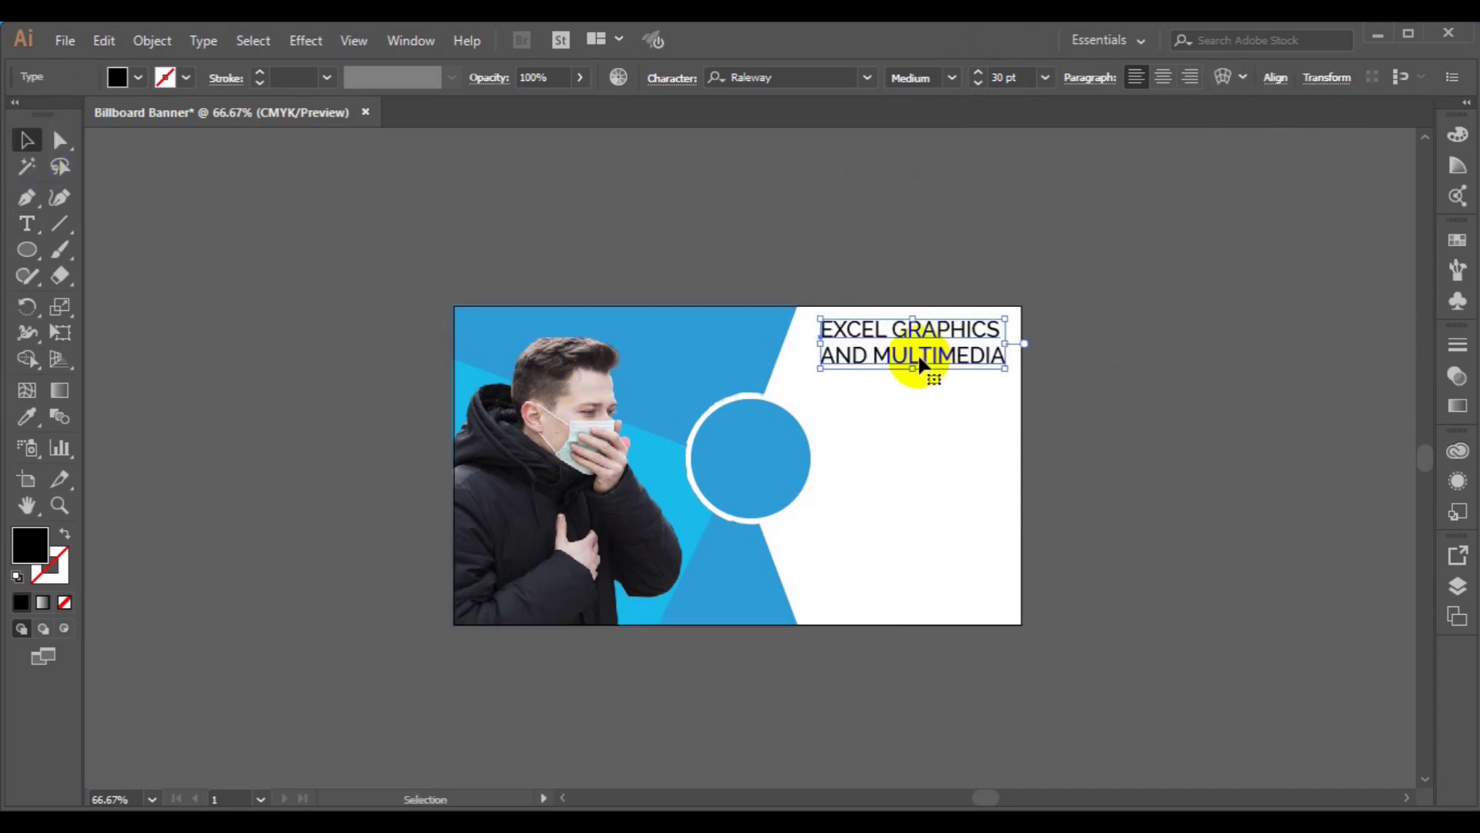
left_click_drag(919, 359, 908, 362)
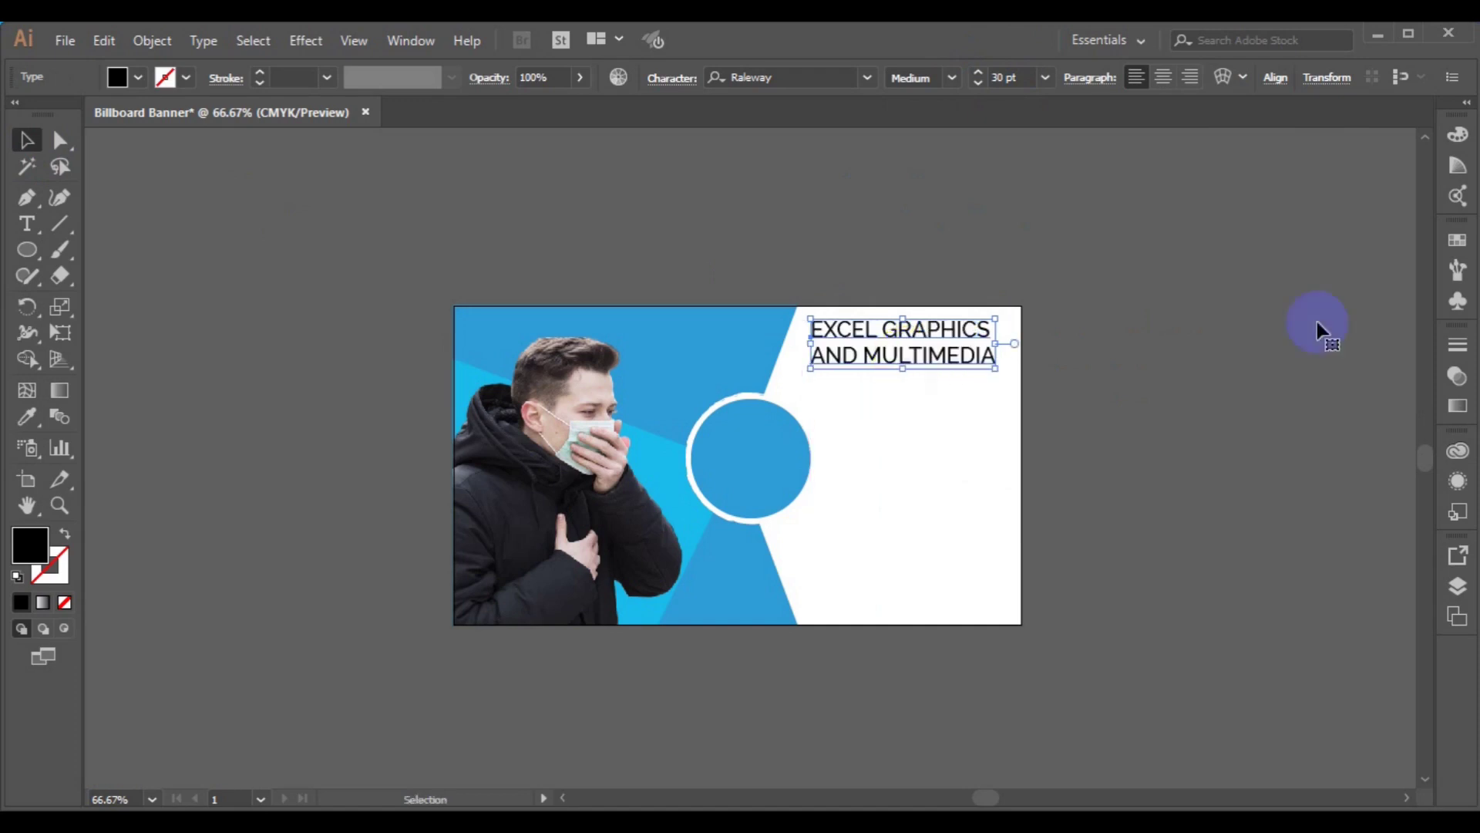
left_click(1111, 479)
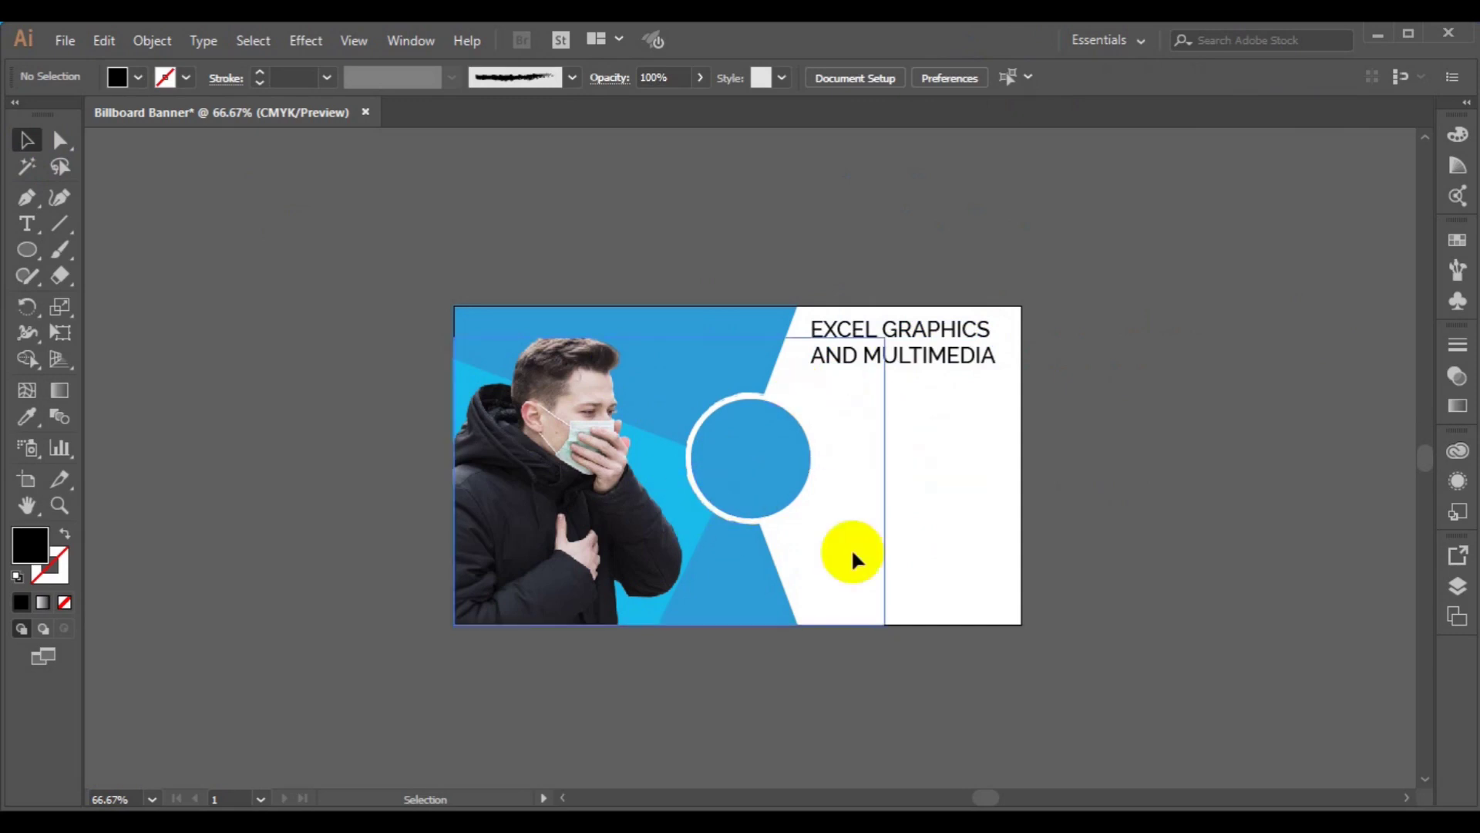
Fit the banner in the window and type 'STUDIO WORK' on a new line below the headline
key("a")
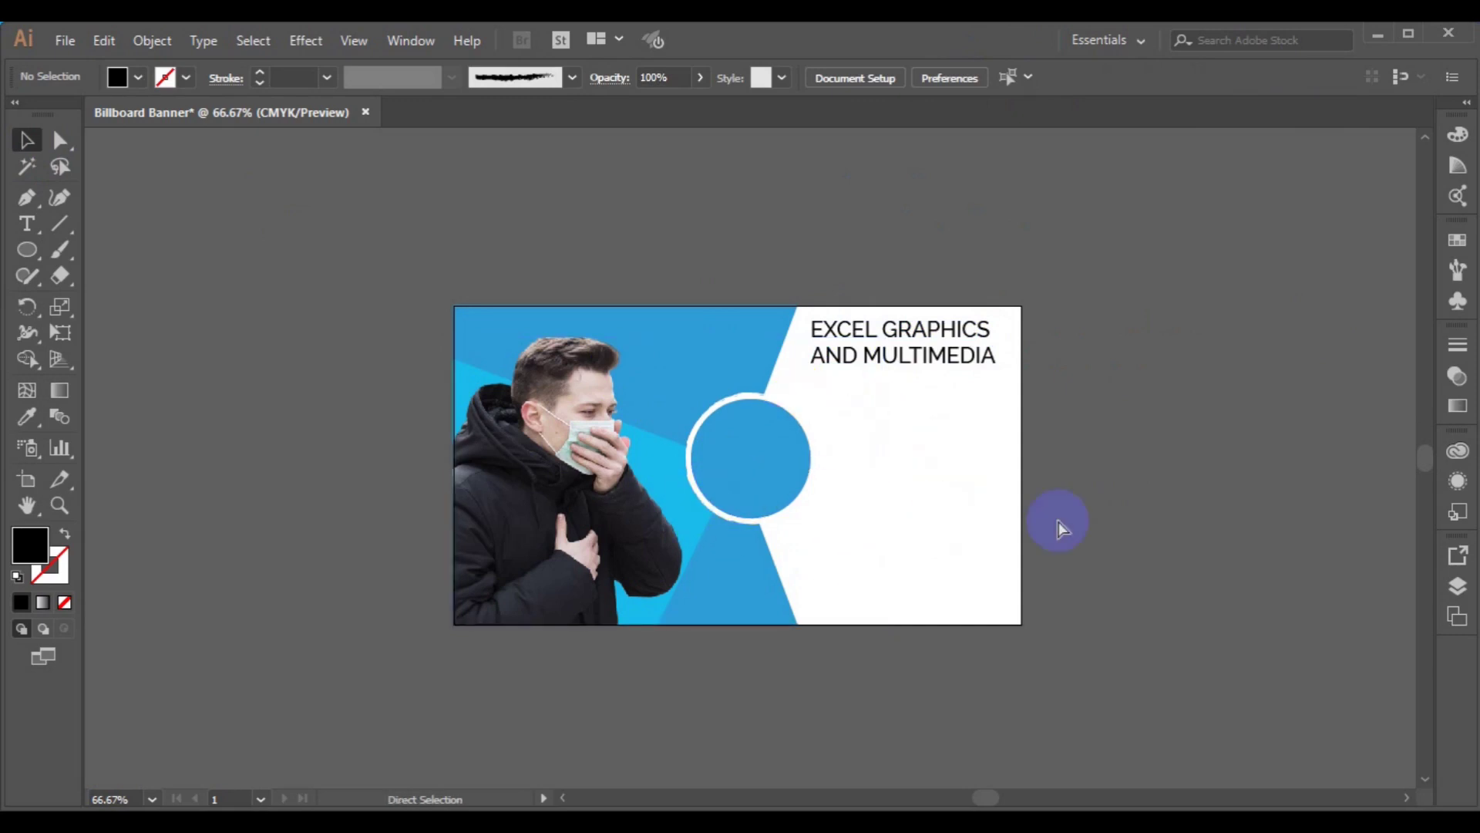
key("ctrl+0")
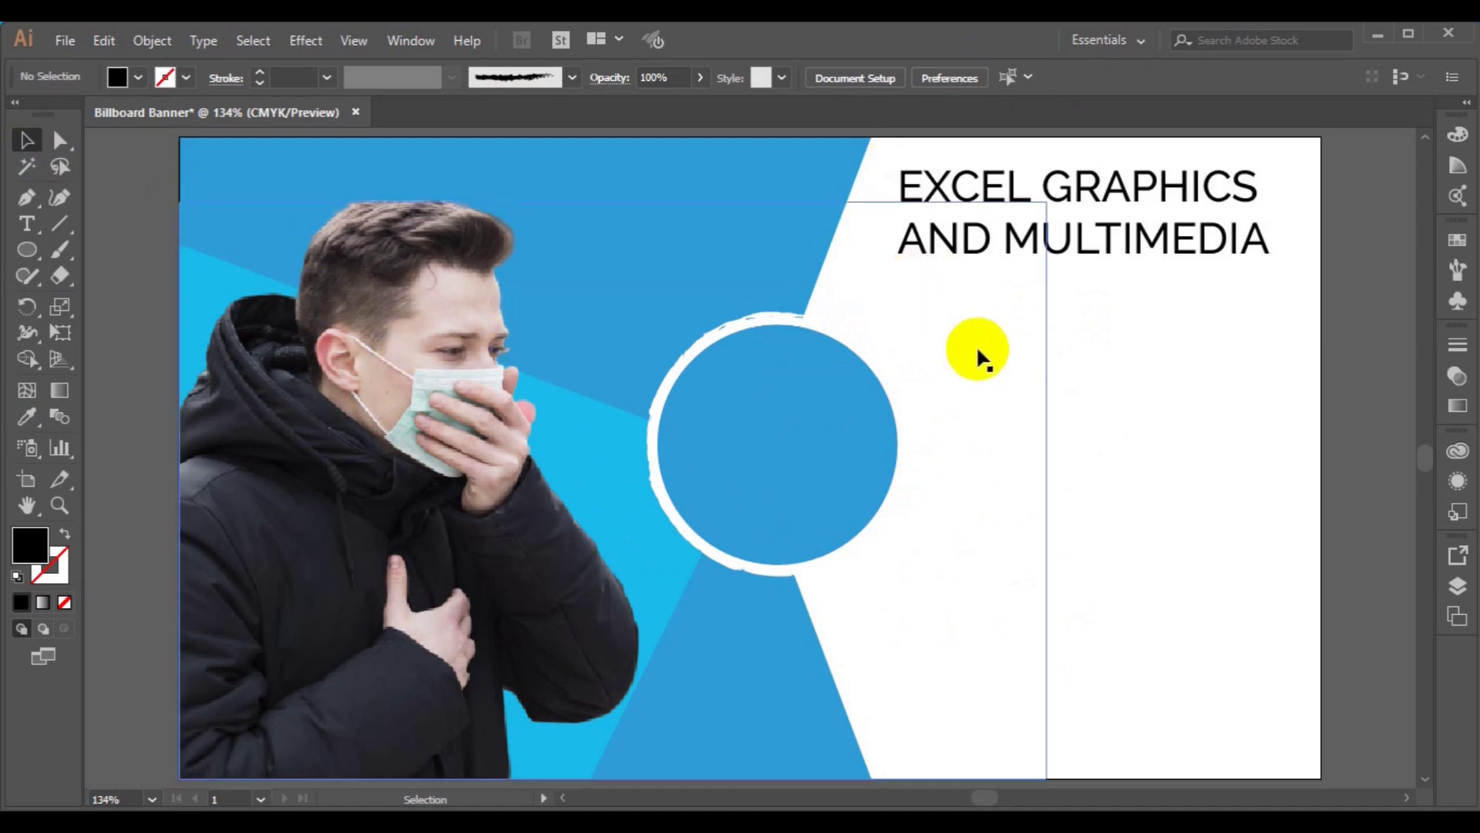
left_click(25, 224)
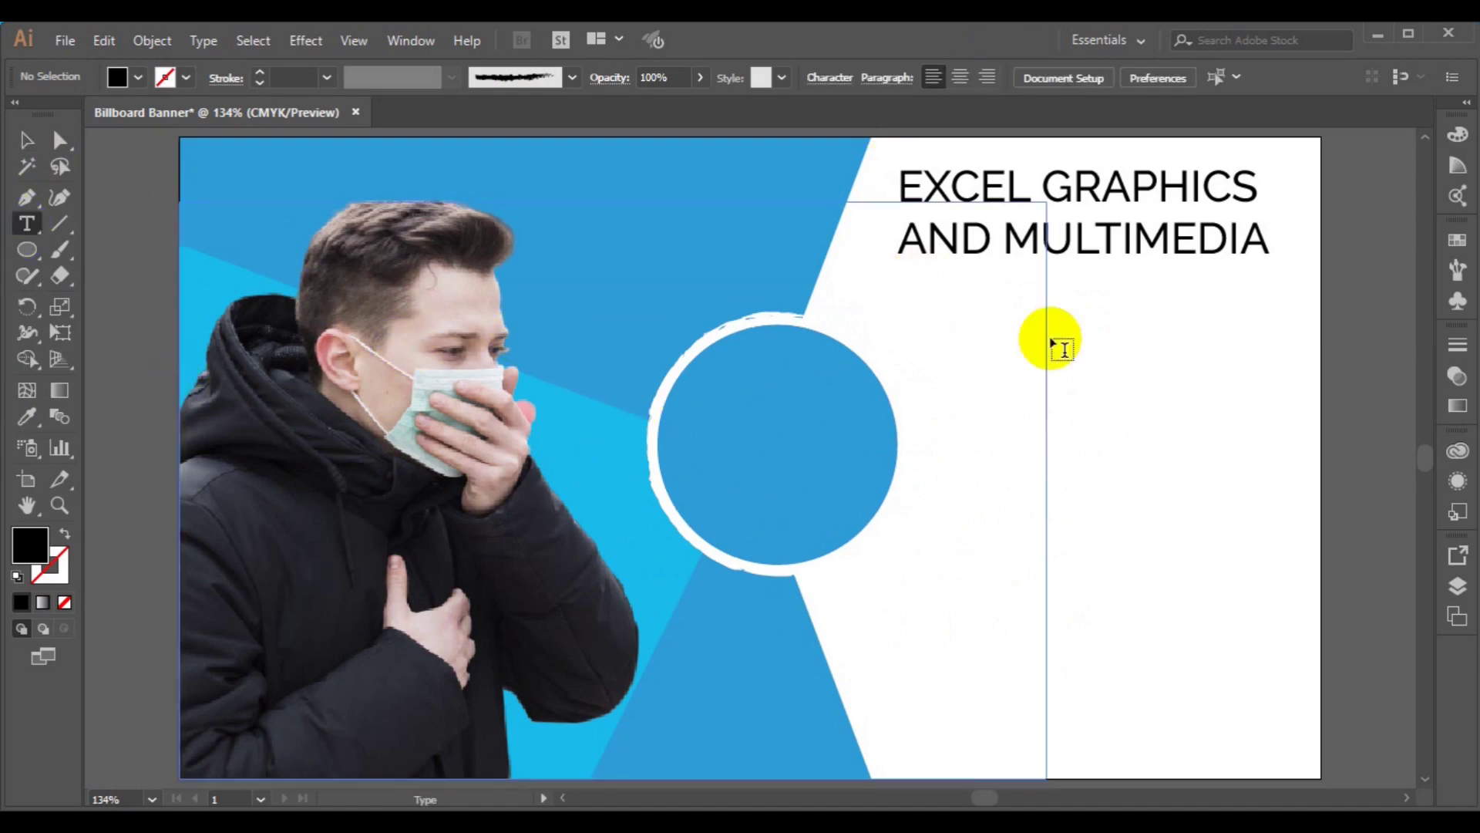
left_click(985, 387)
left_click(985, 387)
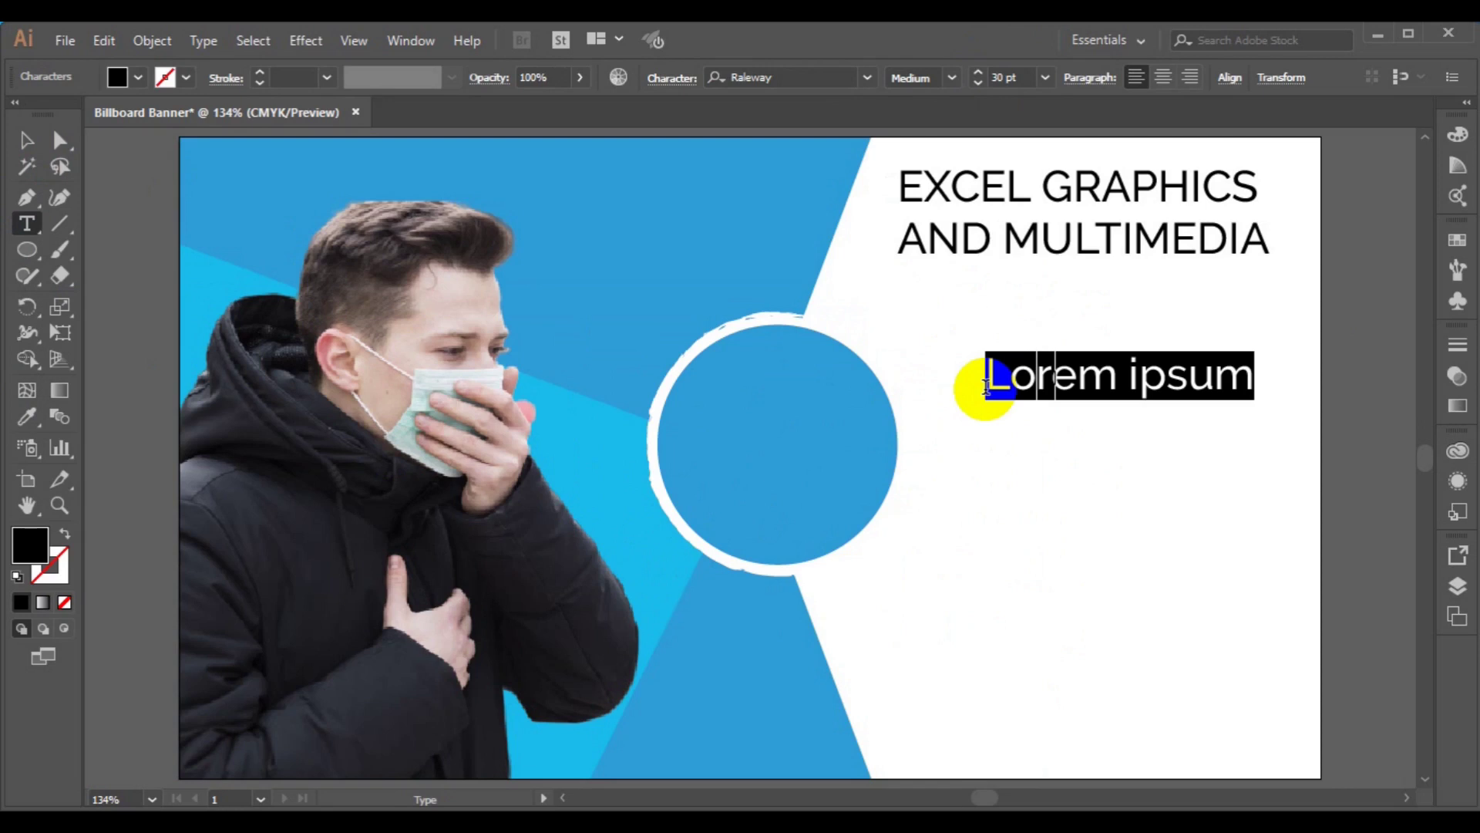
type("STUDIO")
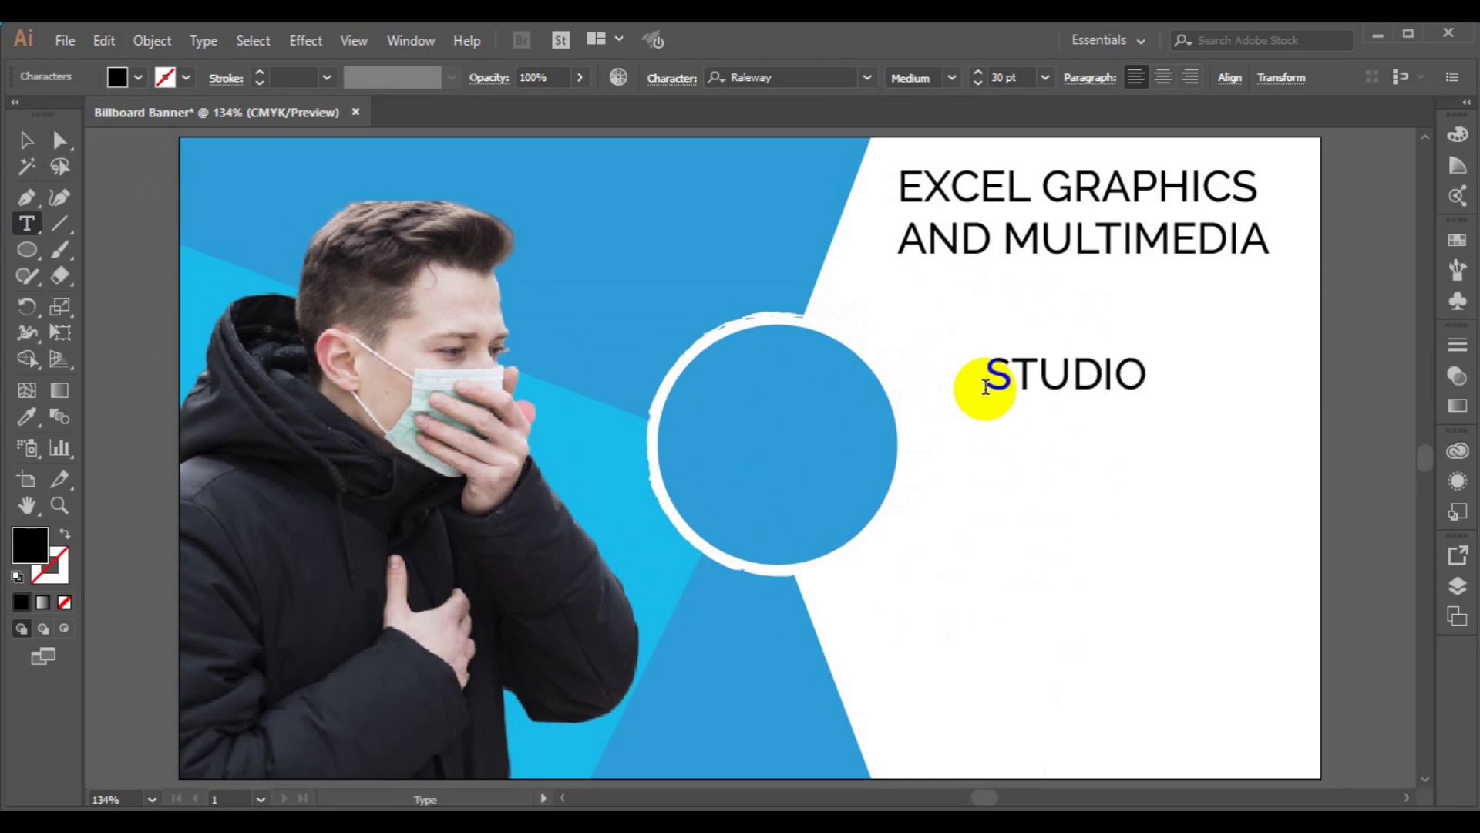
type(" WORK")
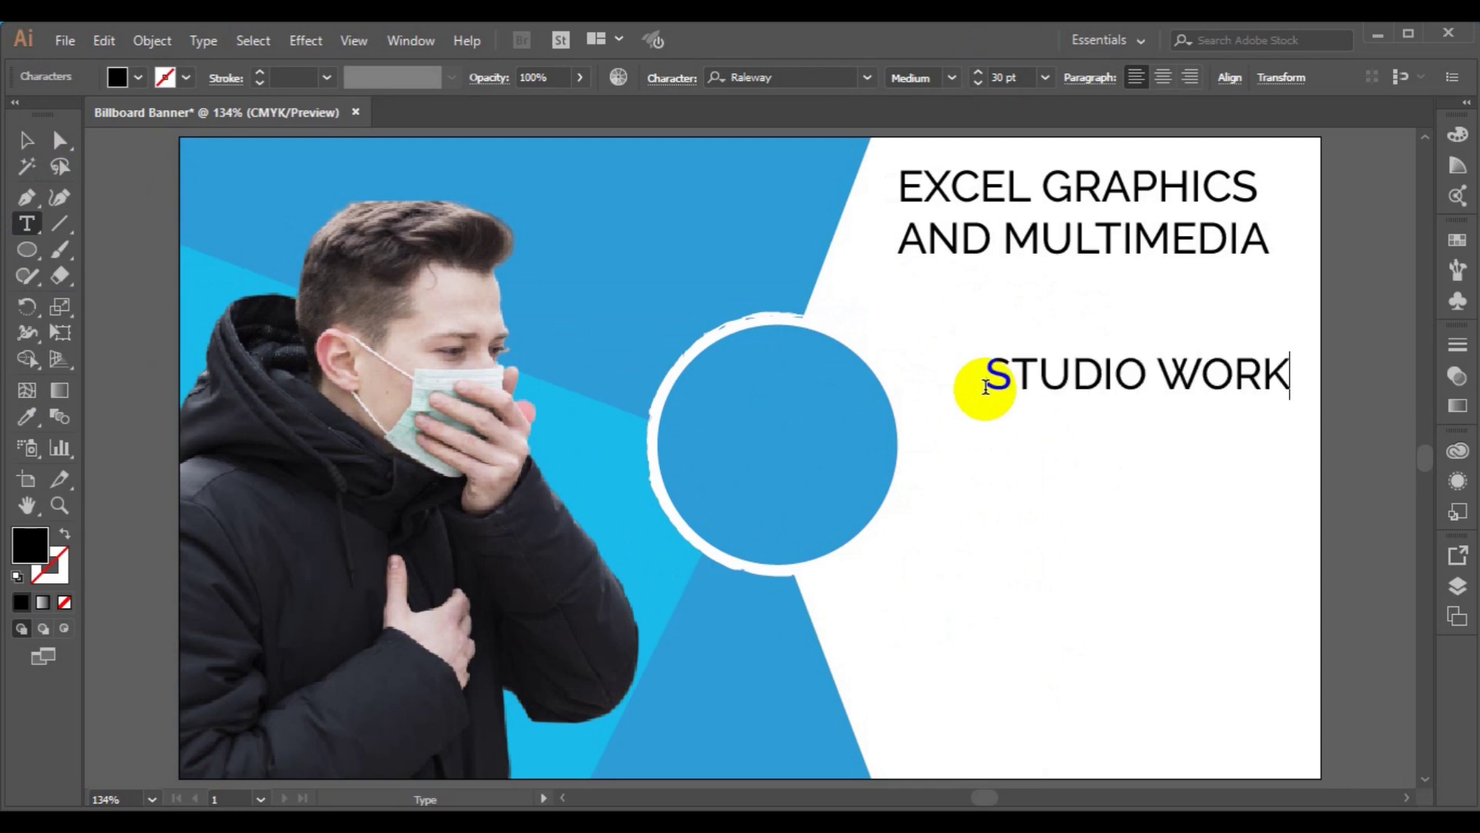
triple_click(985, 386)
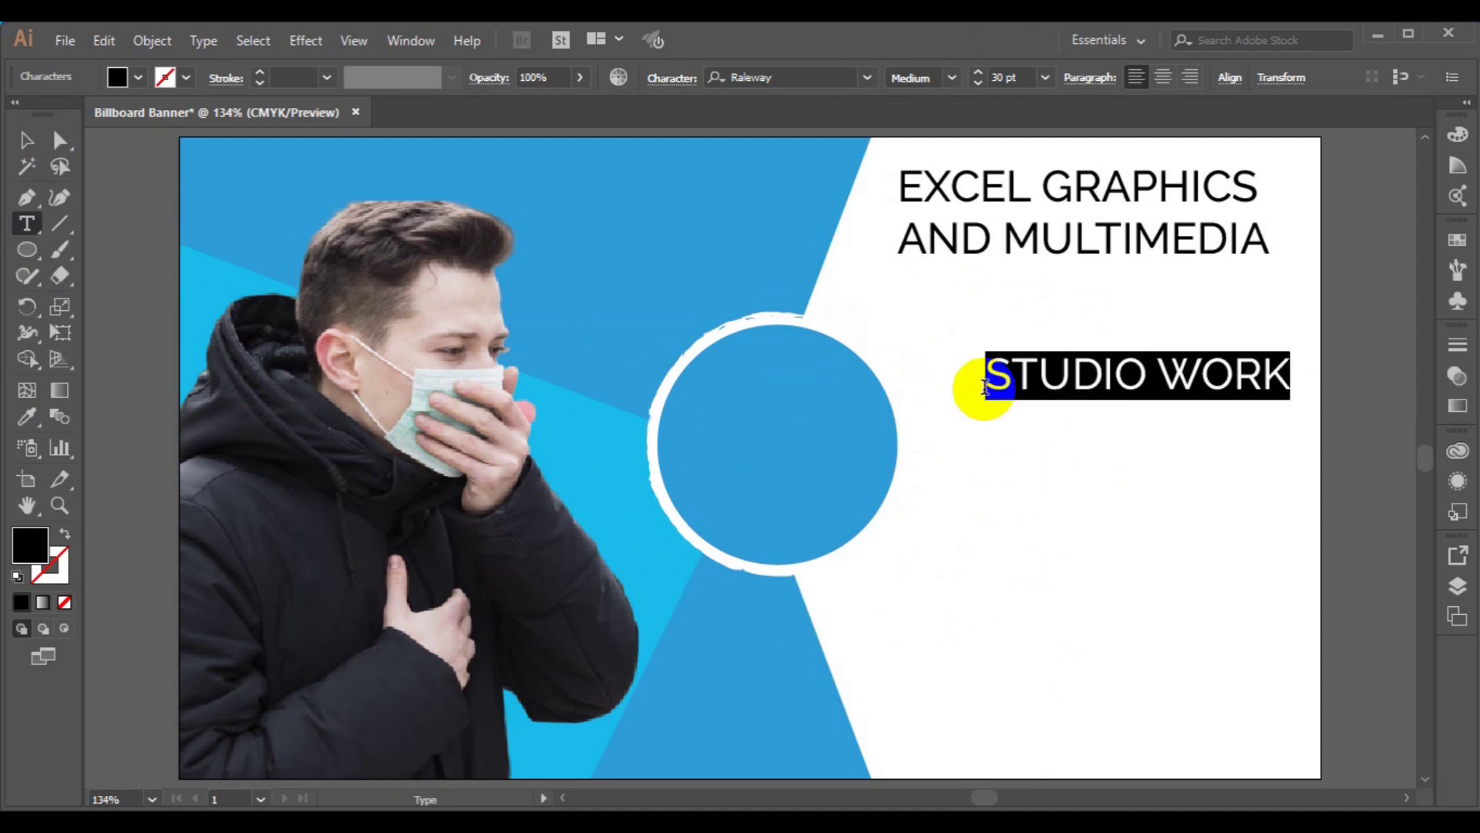
Enlarge STUDIO WORK to 35 pt and make it Bold
left_click(979, 72)
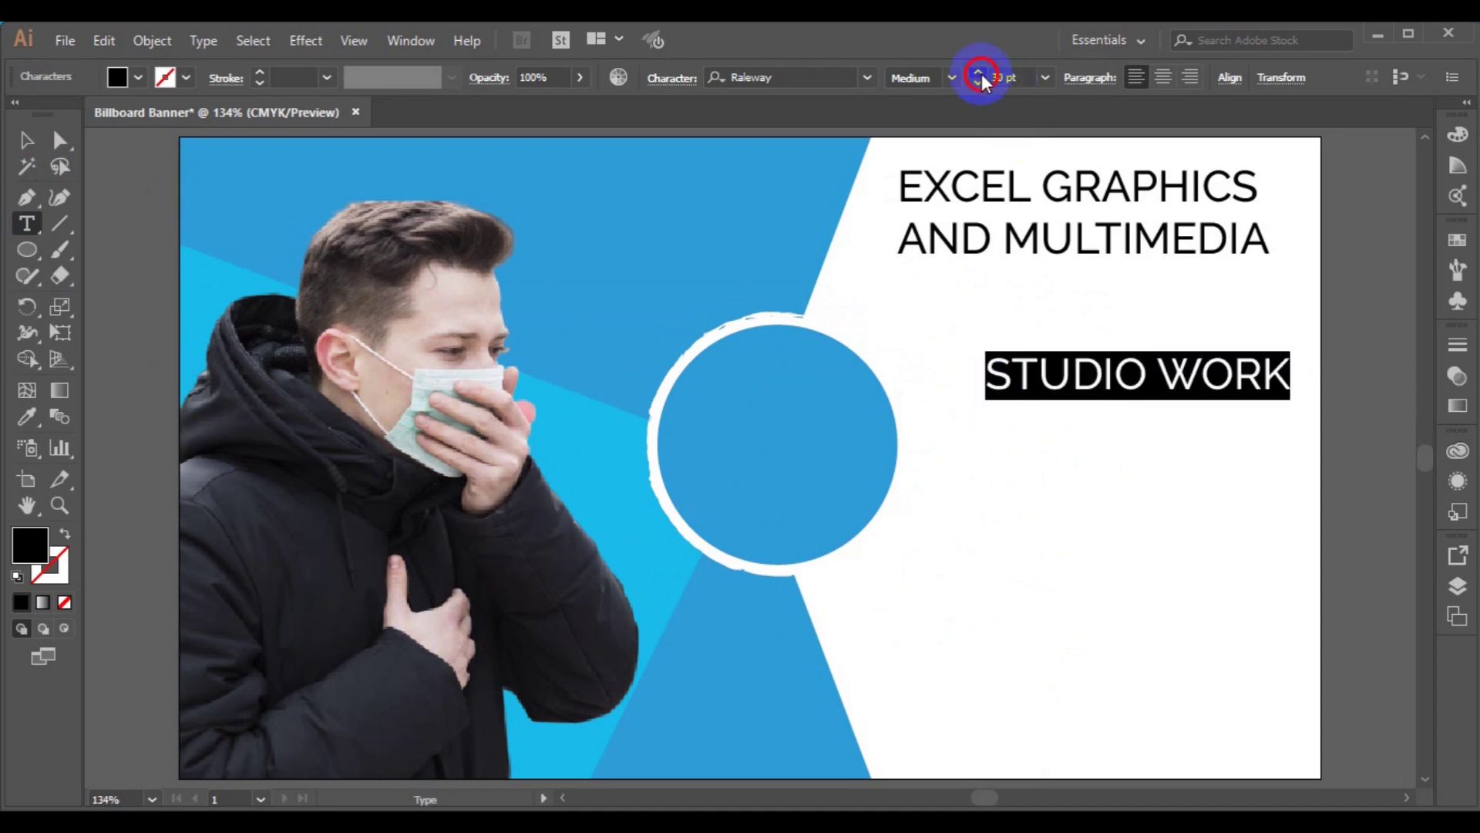
left_click(979, 74)
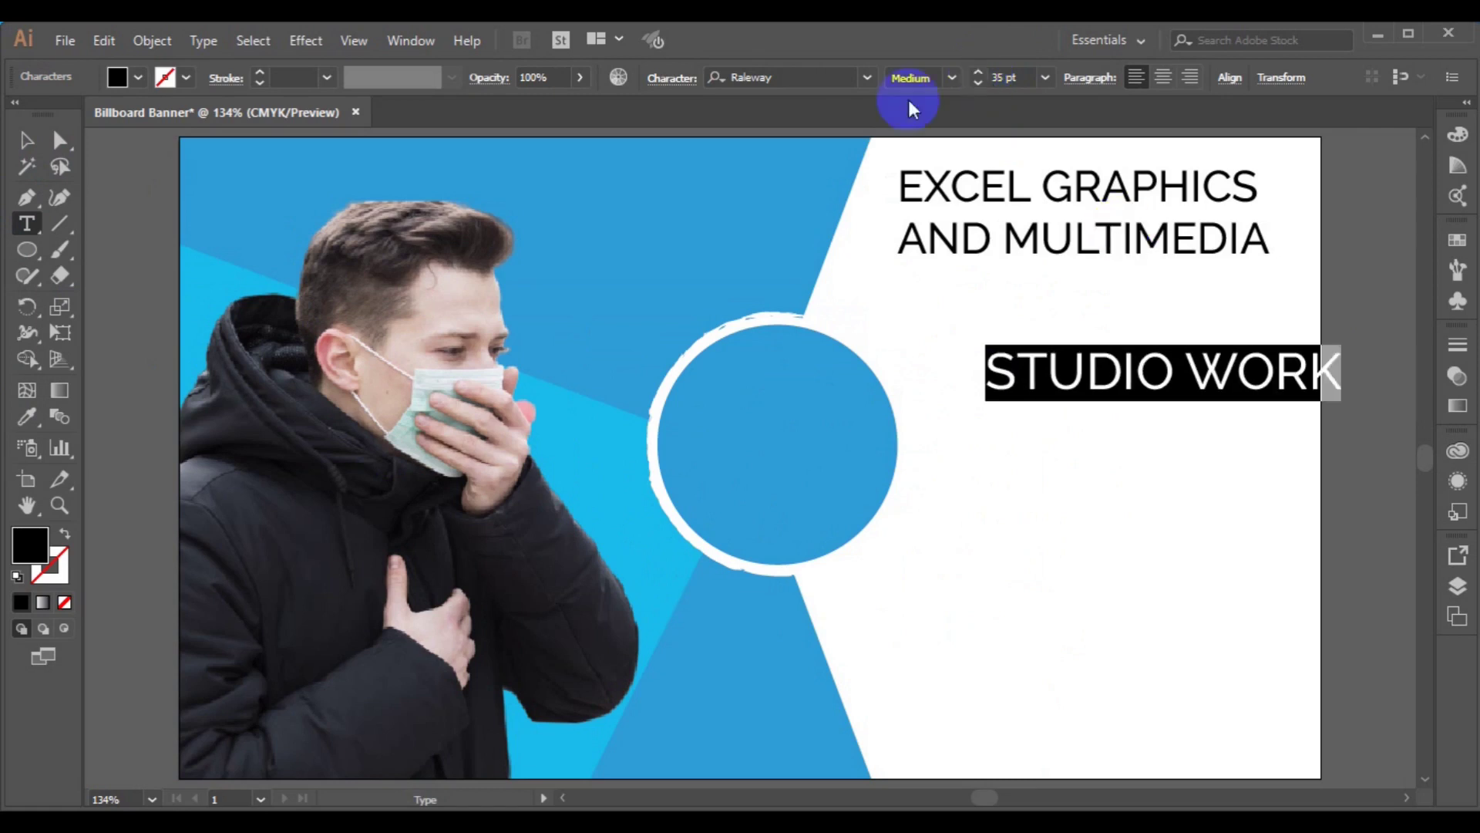
left_click(953, 76)
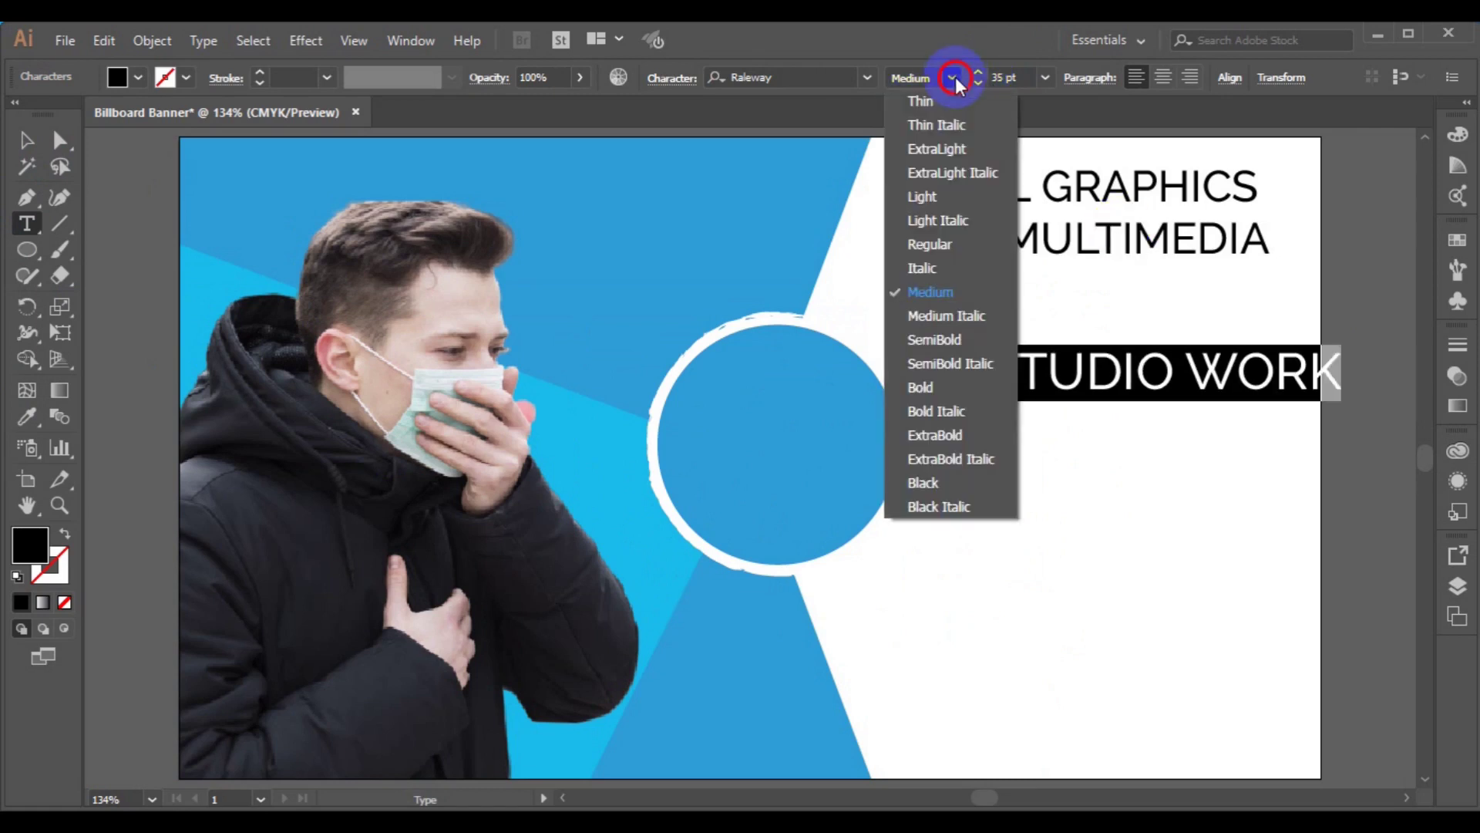
left_click(957, 384)
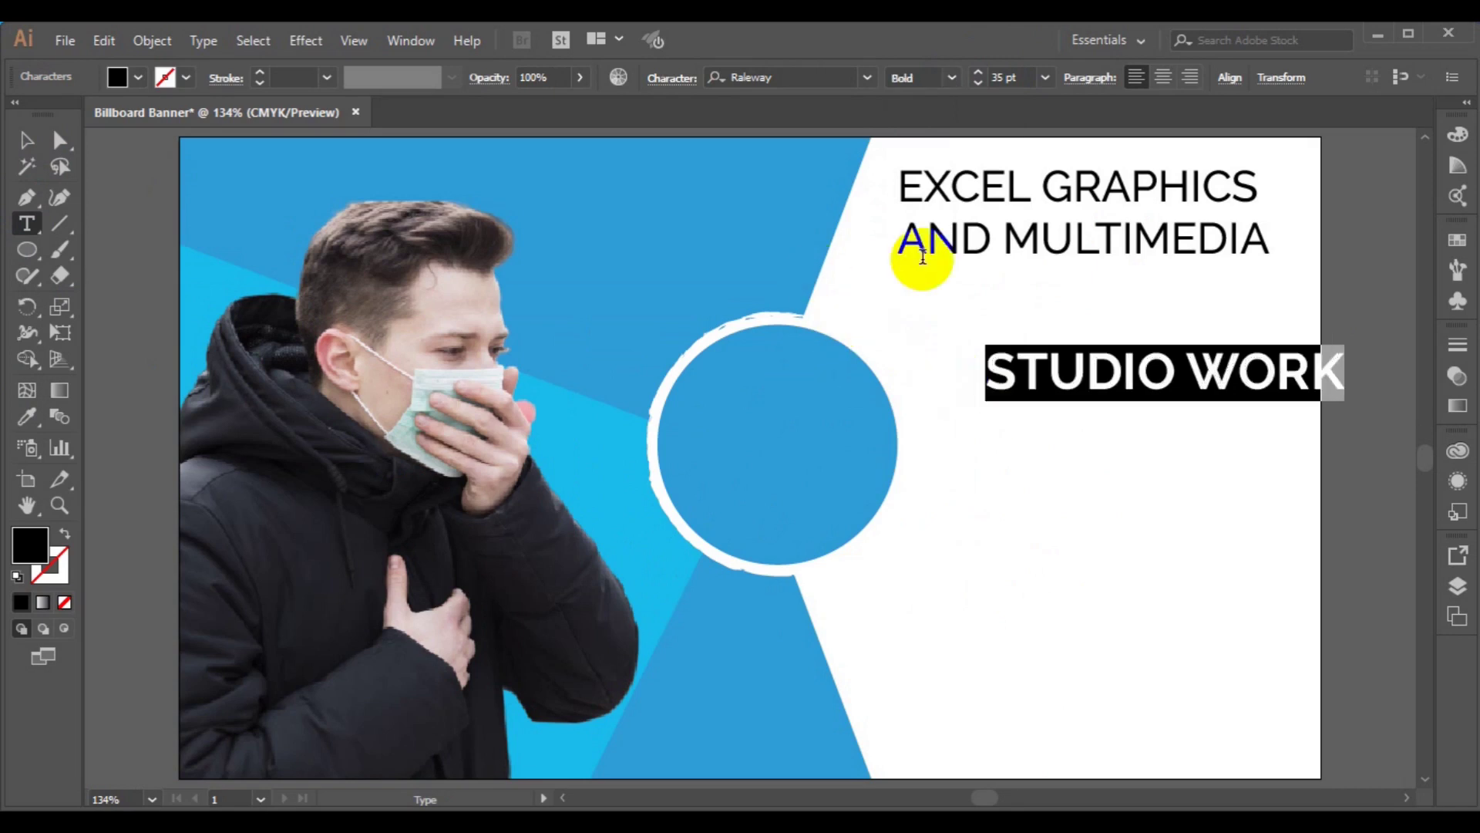
Set the word WORK back to Medium weight; a trial blue fill is undone
left_click(1195, 371)
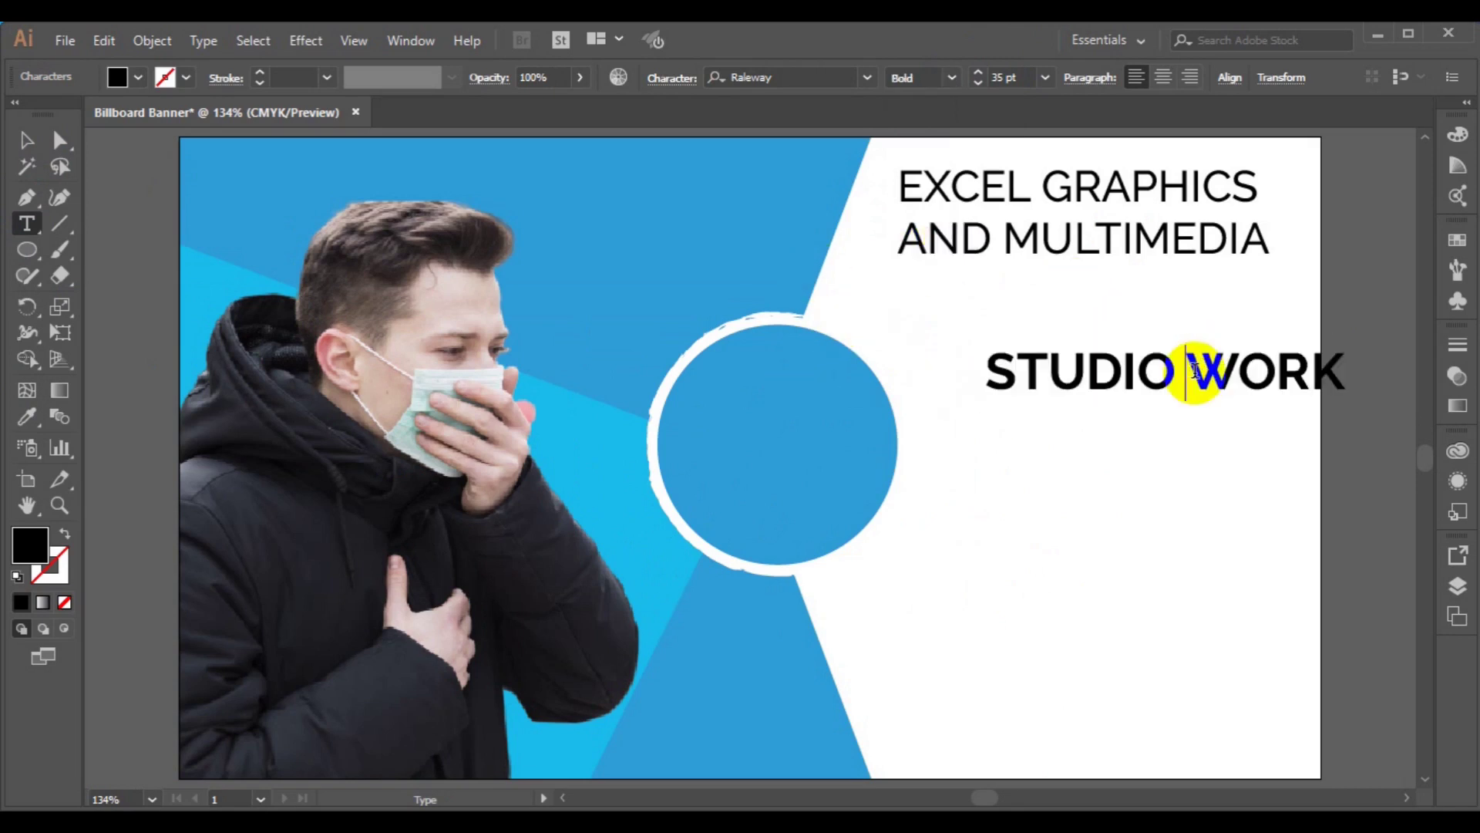
key("shift+Right")
key("shift+Right")
key("shift+Right")
key("shift+Right")
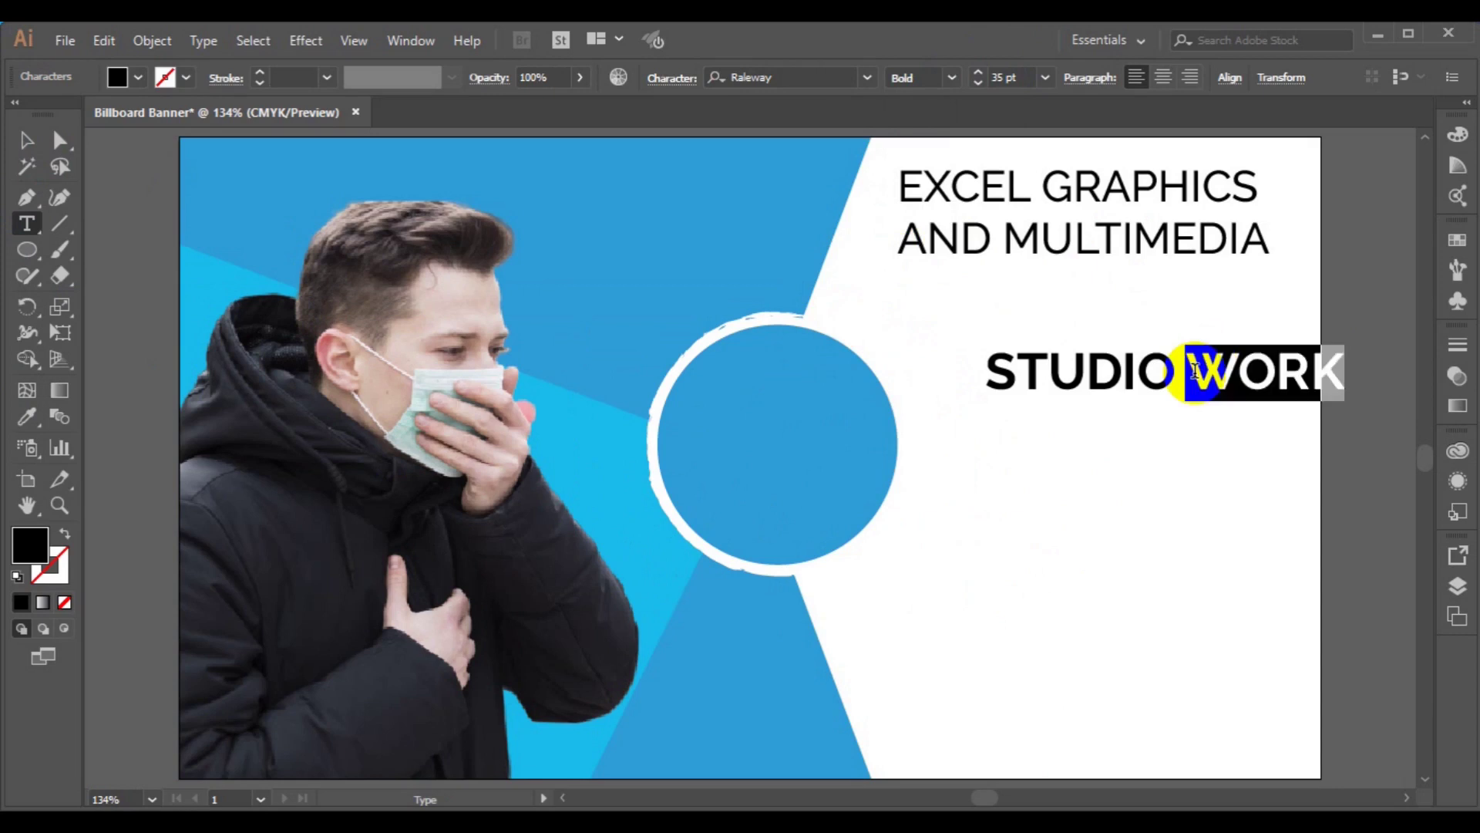
left_click(953, 77)
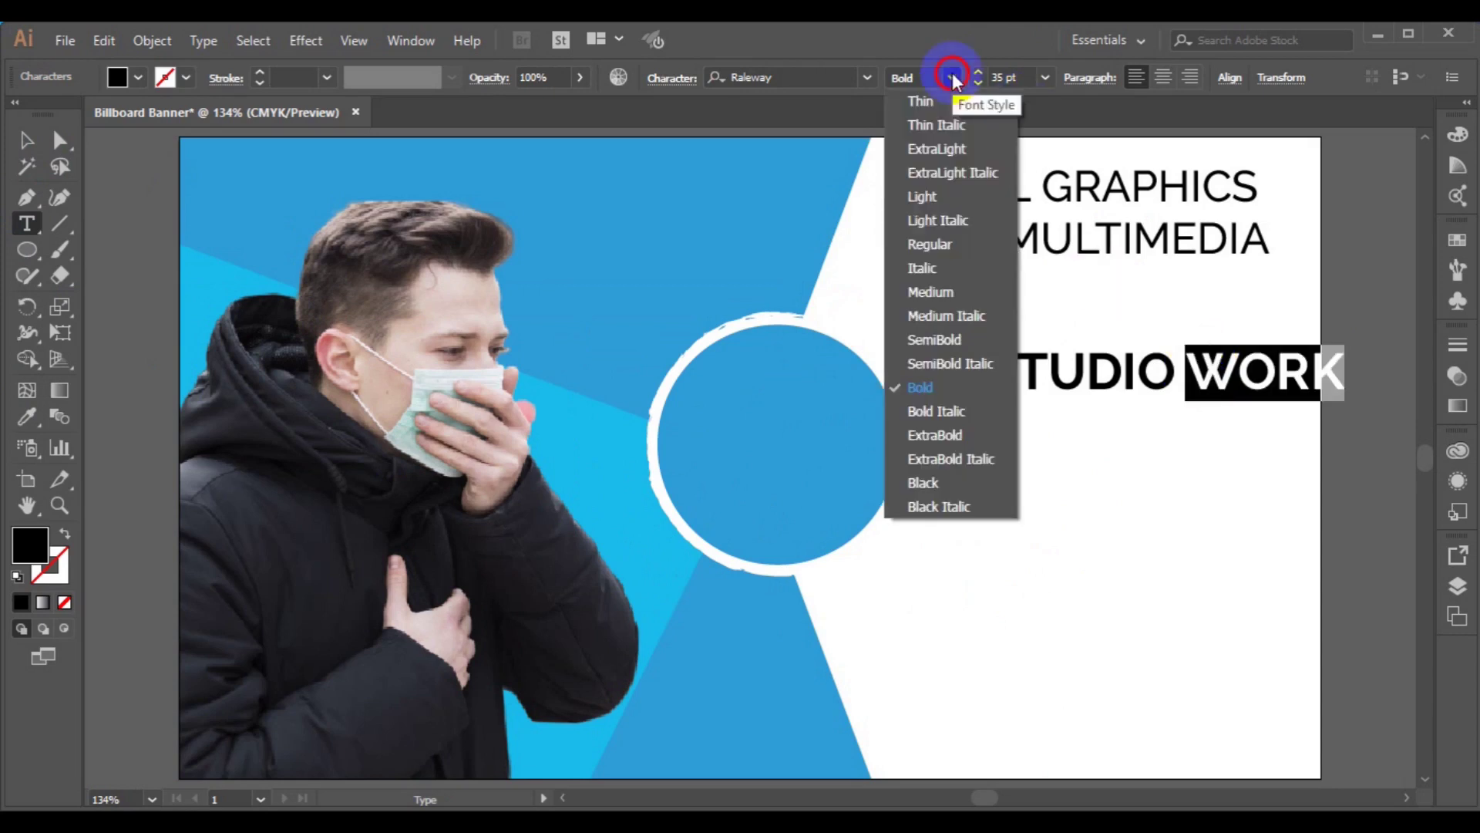
left_click(931, 292)
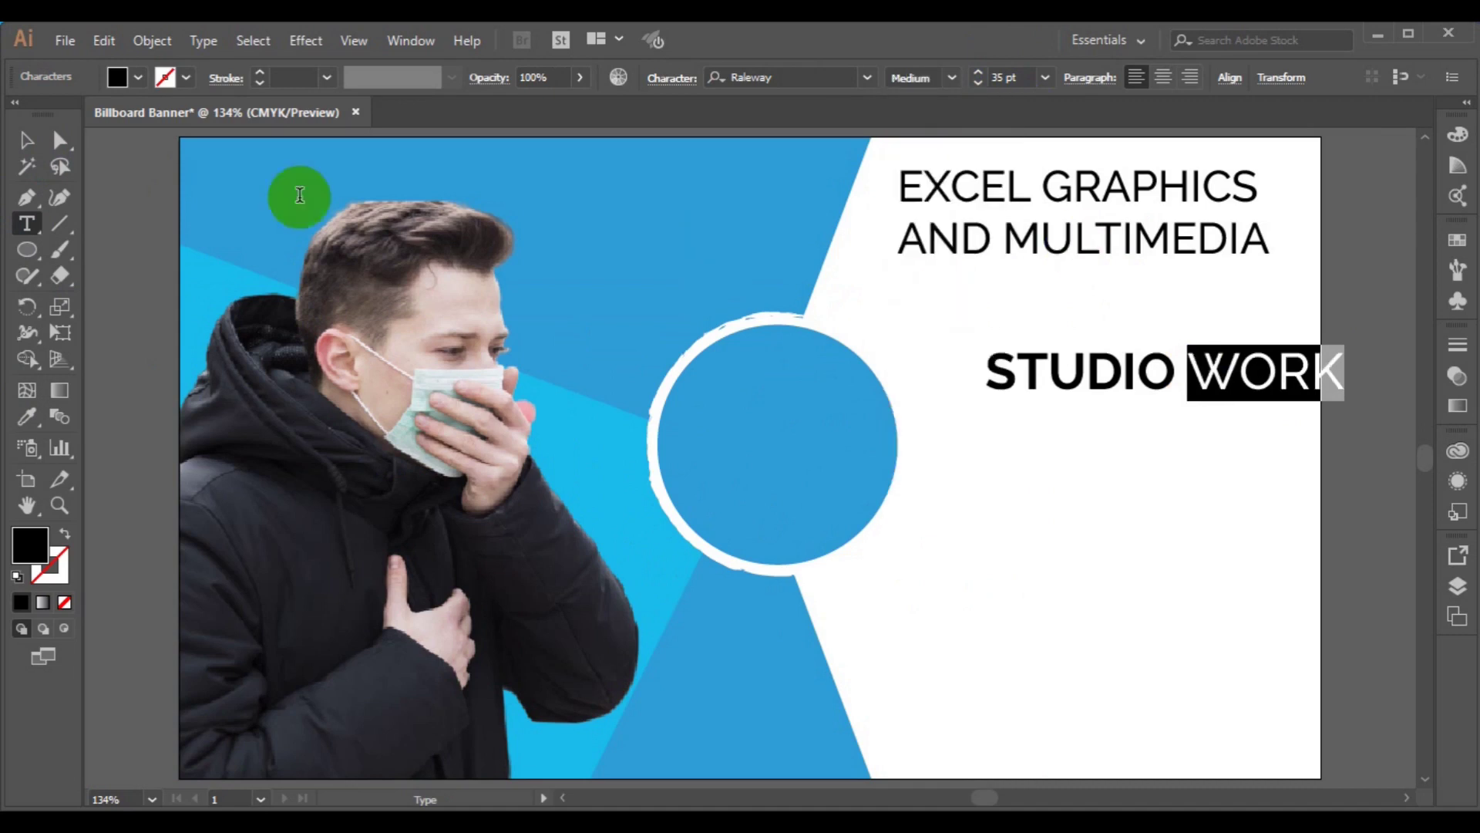
left_click(28, 416)
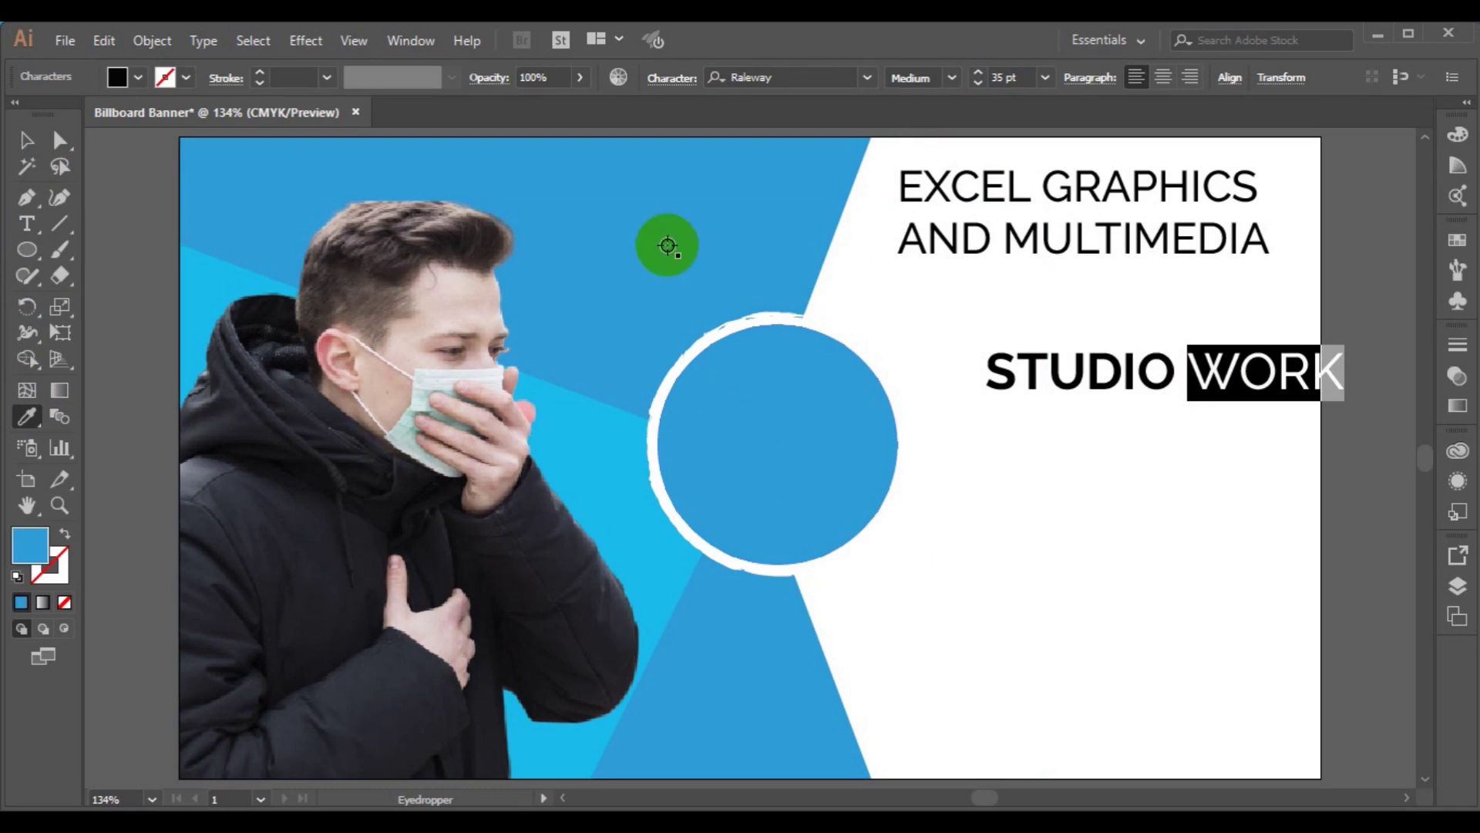
left_click(667, 245)
key("ctrl+z")
left_click(26, 143)
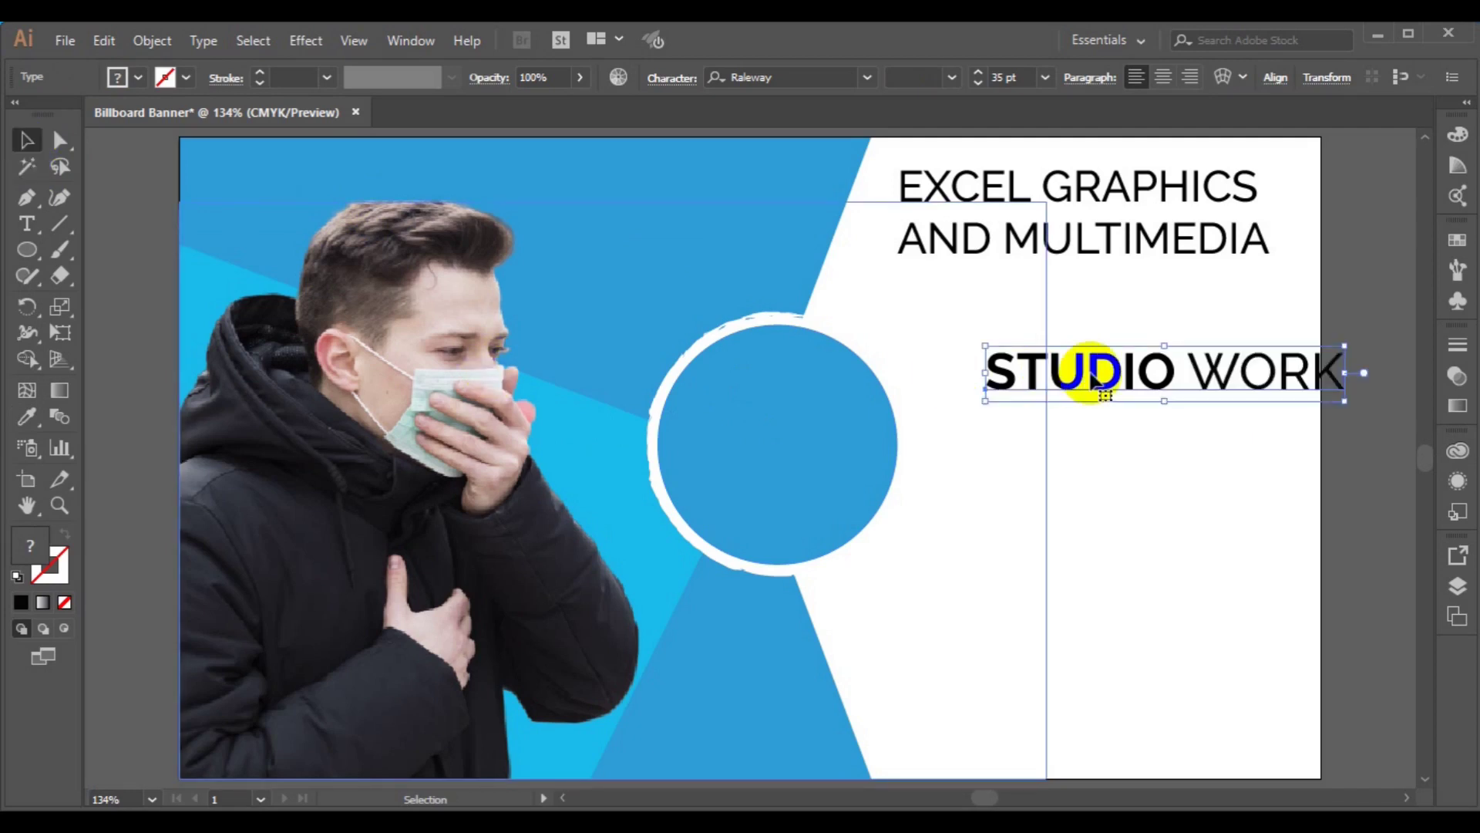
Resize STUDIO WORK to 26 pt and position it under the headline
left_click_drag(1093, 377, 1009, 353)
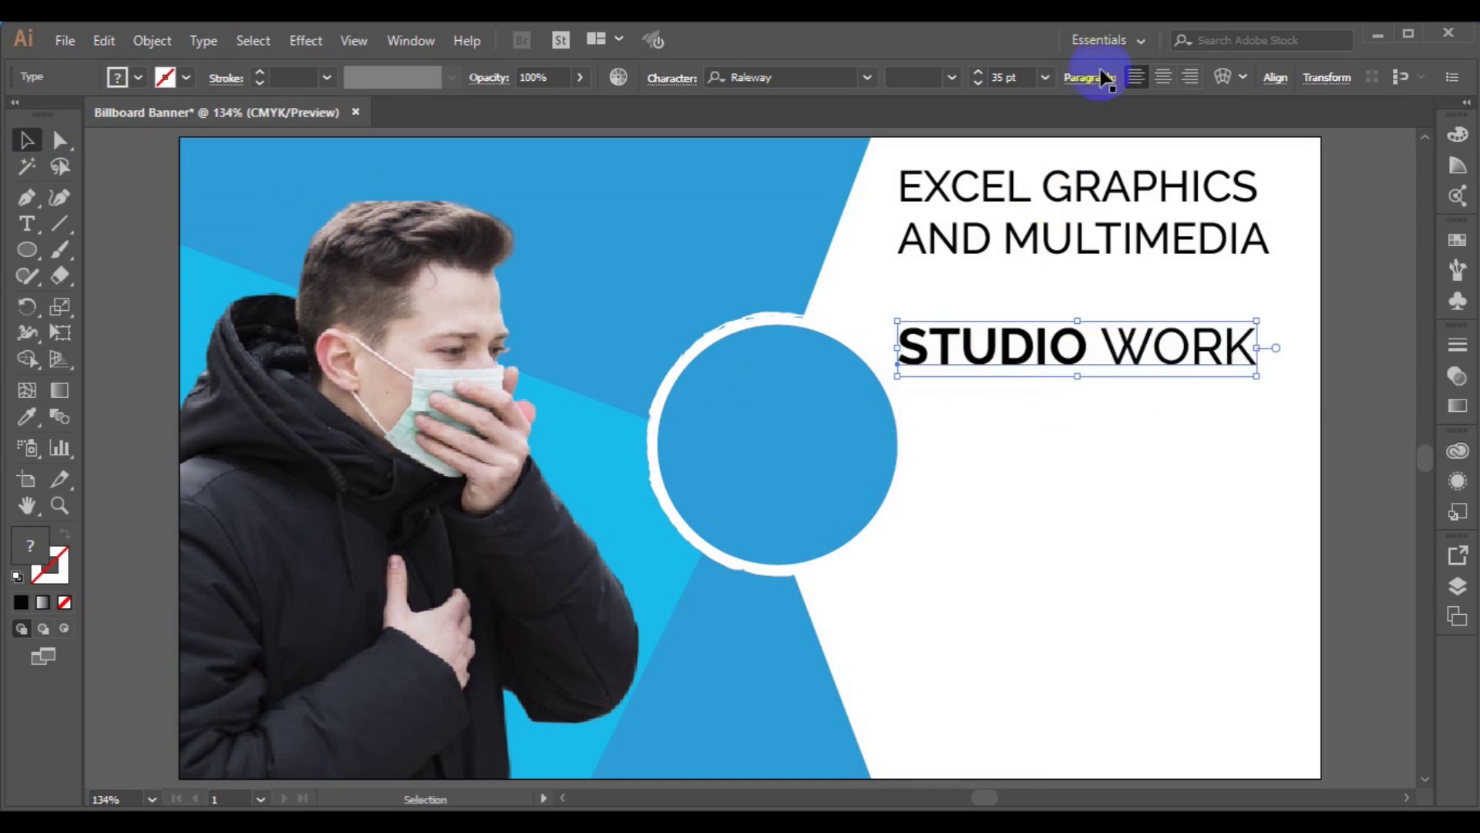
left_click(1045, 77)
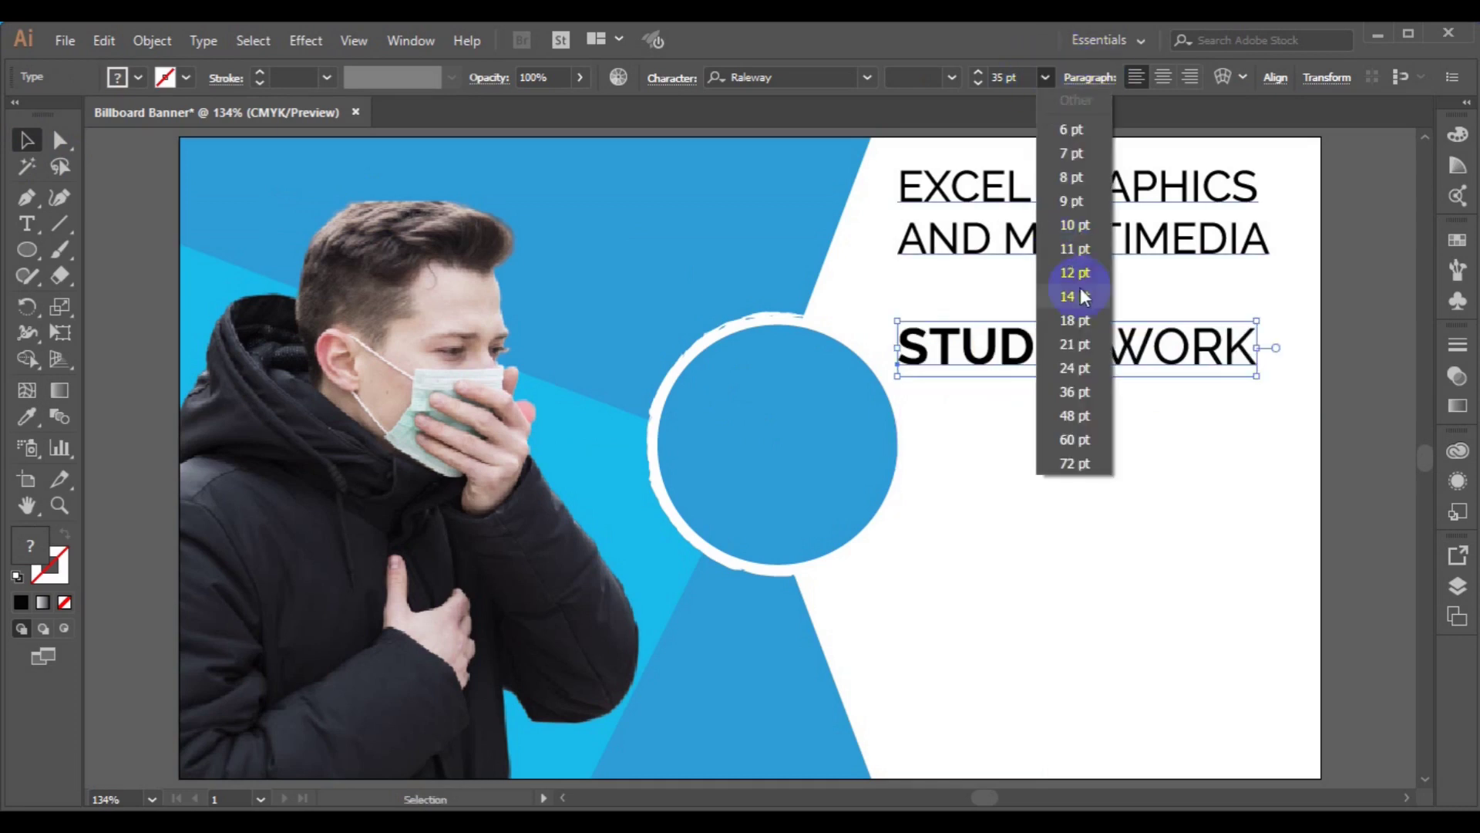
left_click(1076, 342)
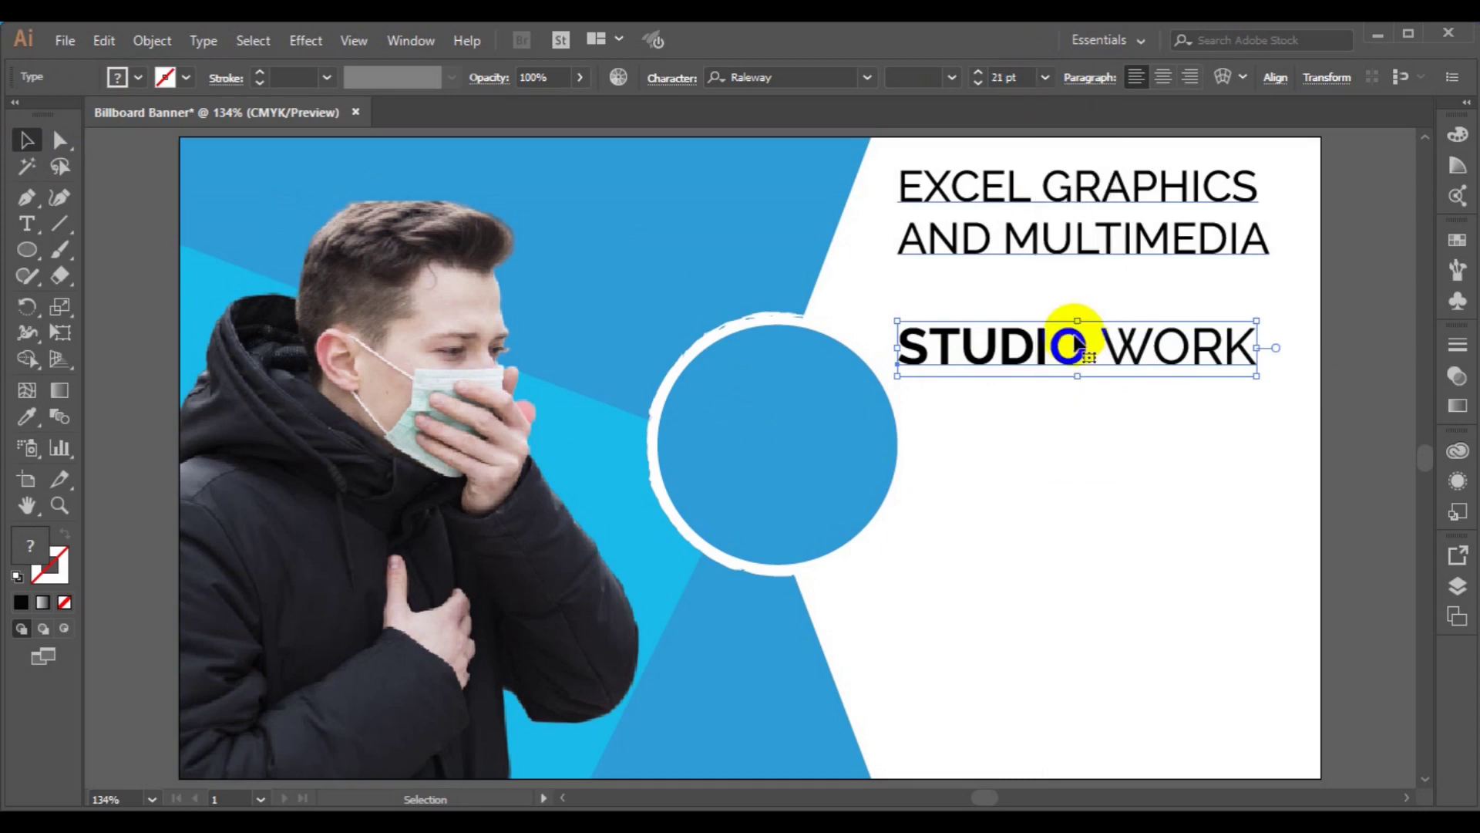
left_click_drag(1000, 355, 1098, 385)
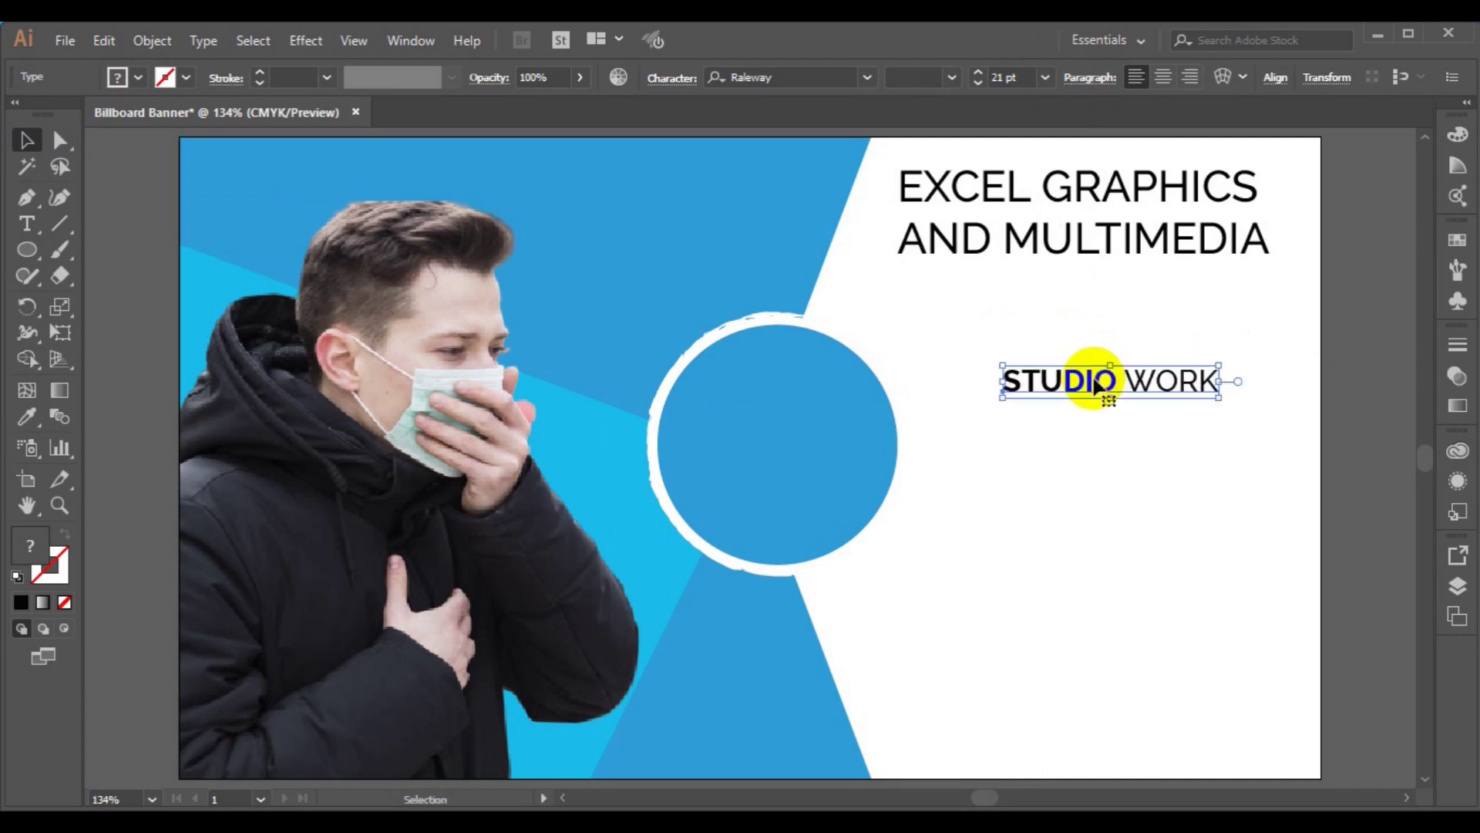
left_click(980, 71)
left_click(979, 72)
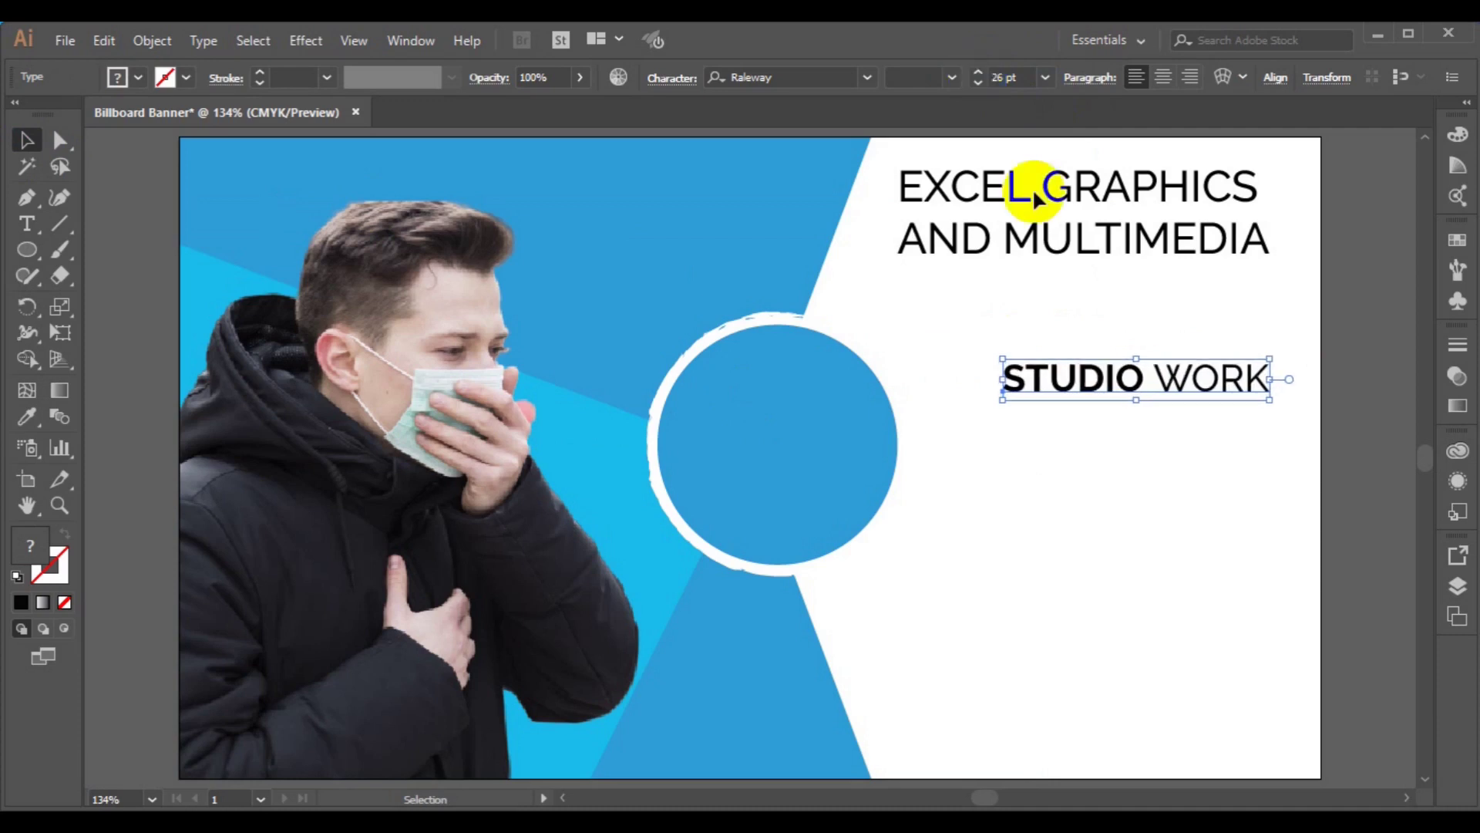
left_click_drag(1130, 384, 1101, 384)
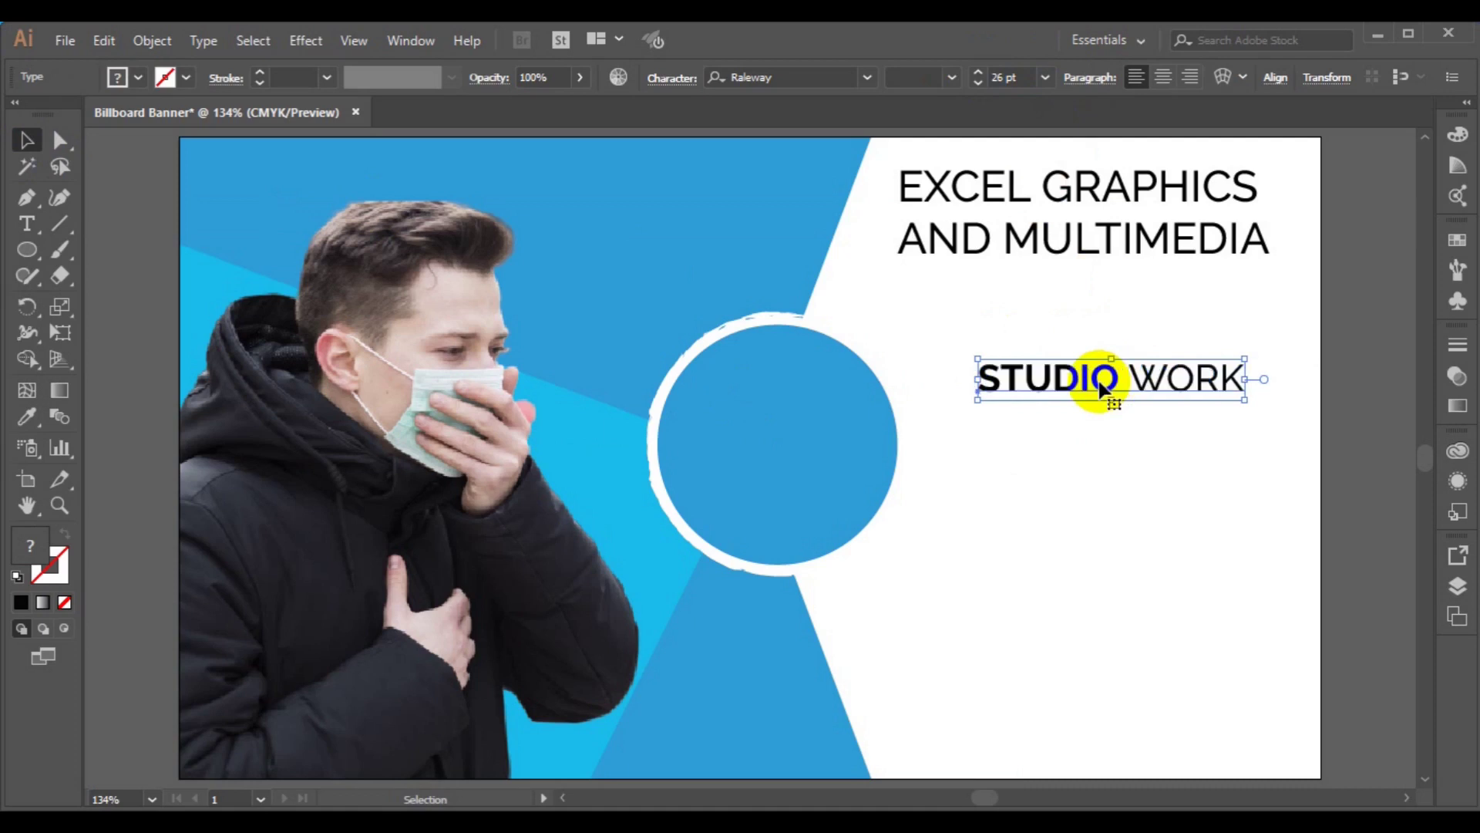
Horizontally centre-align STUDIO WORK with the headline, then deselect
left_click(1023, 242, "shift")
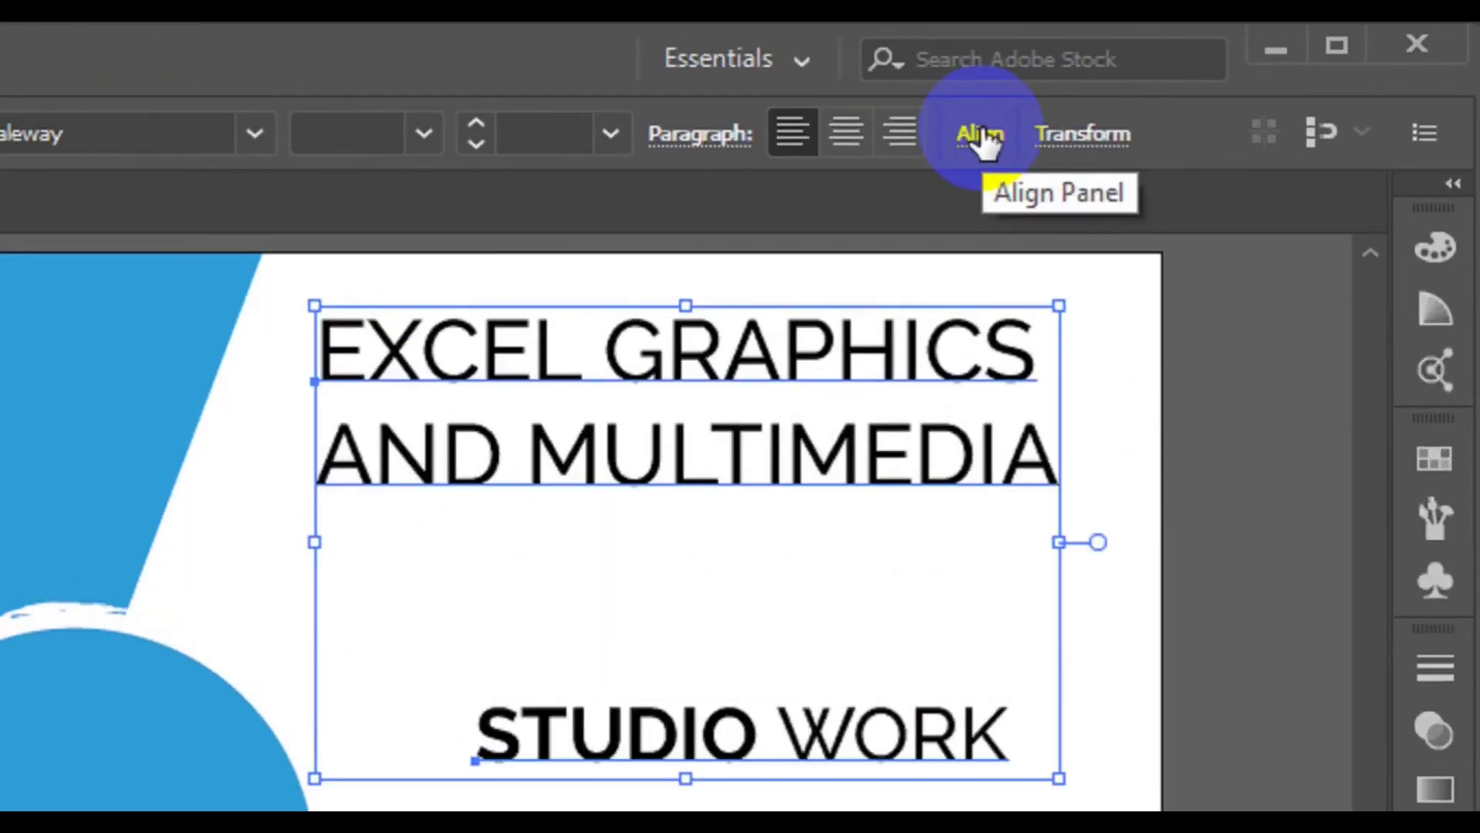
left_click(983, 131)
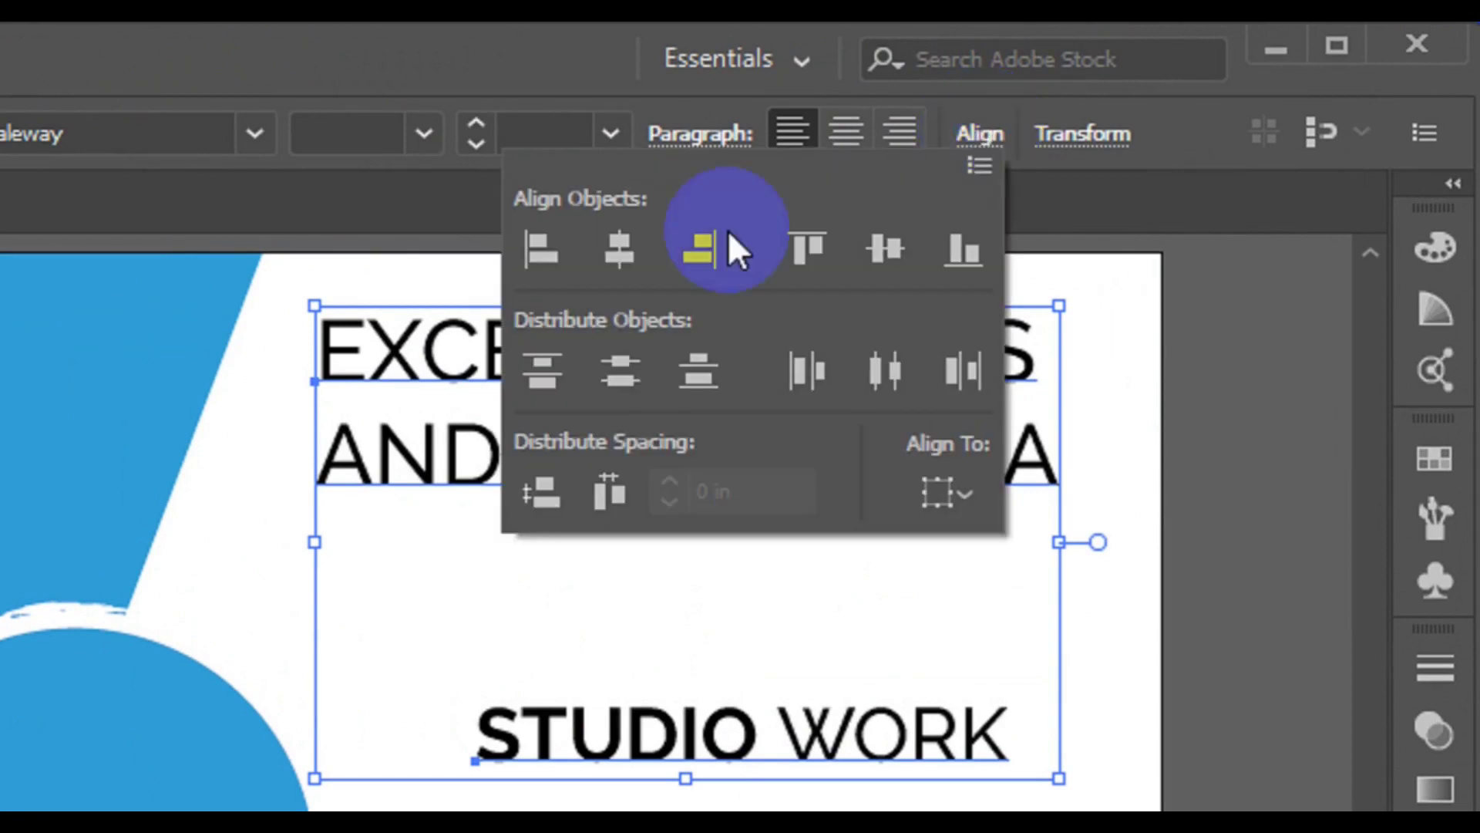
left_click(631, 255)
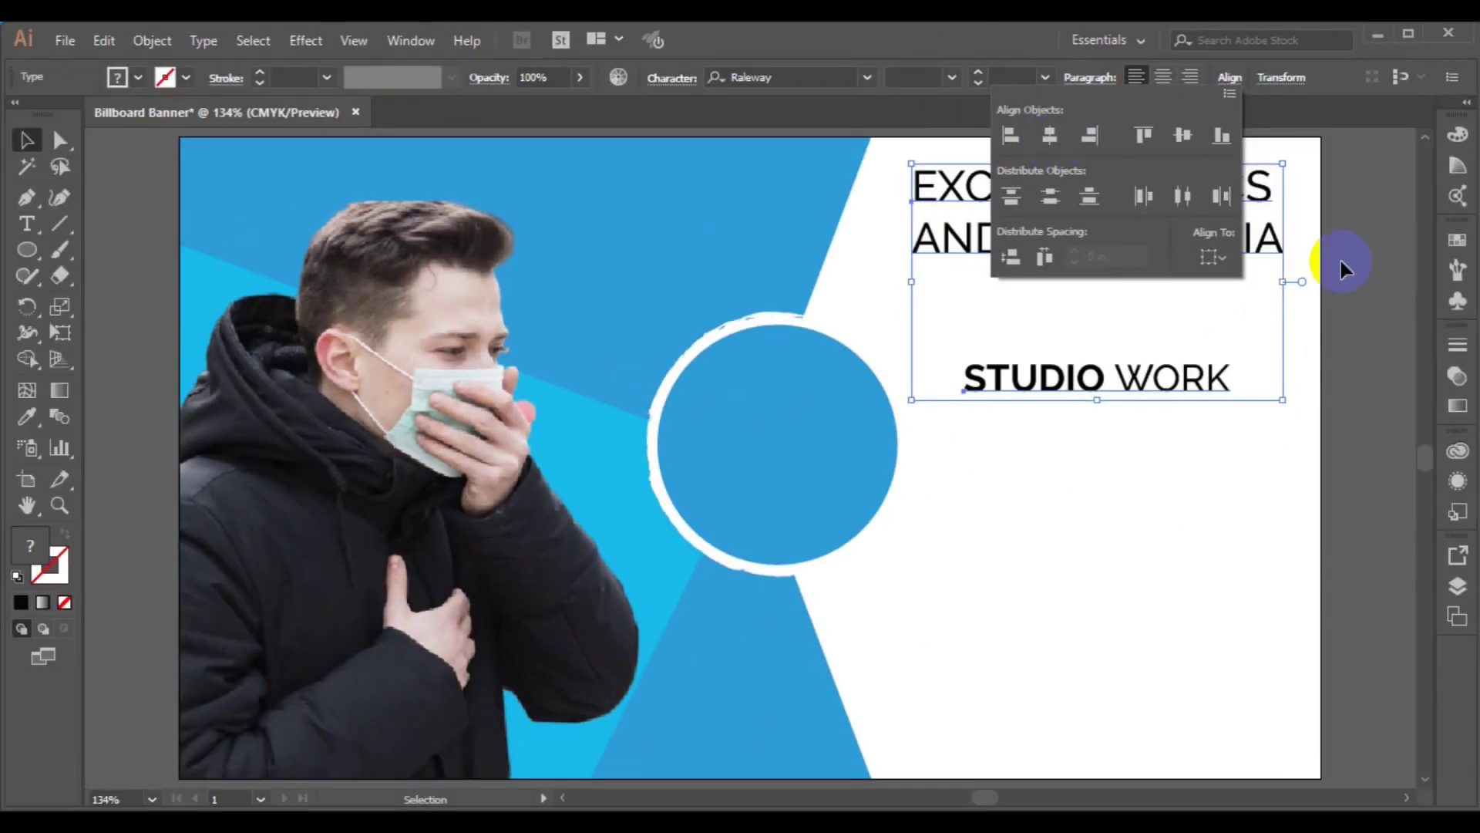
left_click(1340, 263)
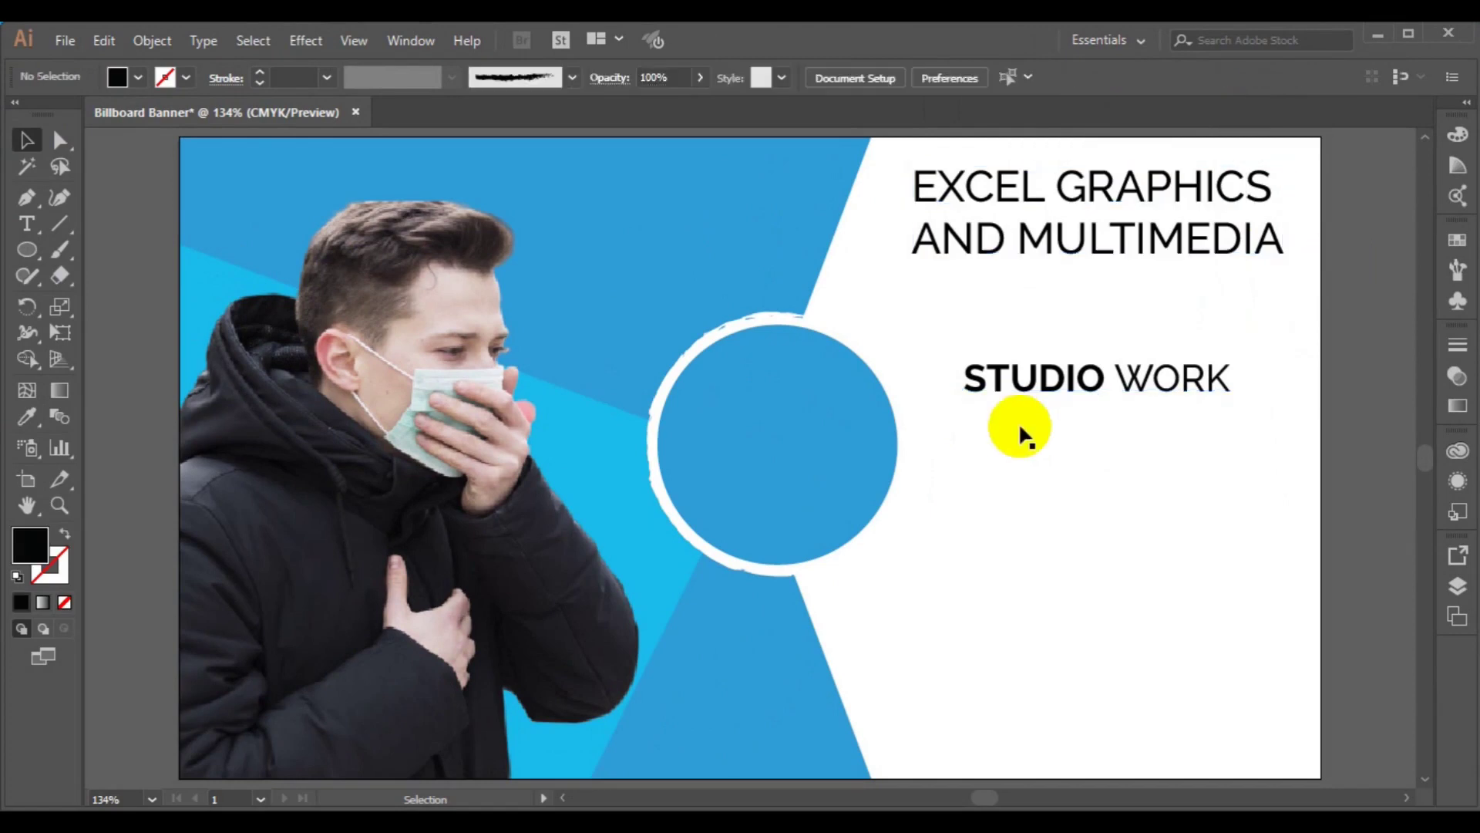
left_click(1068, 378)
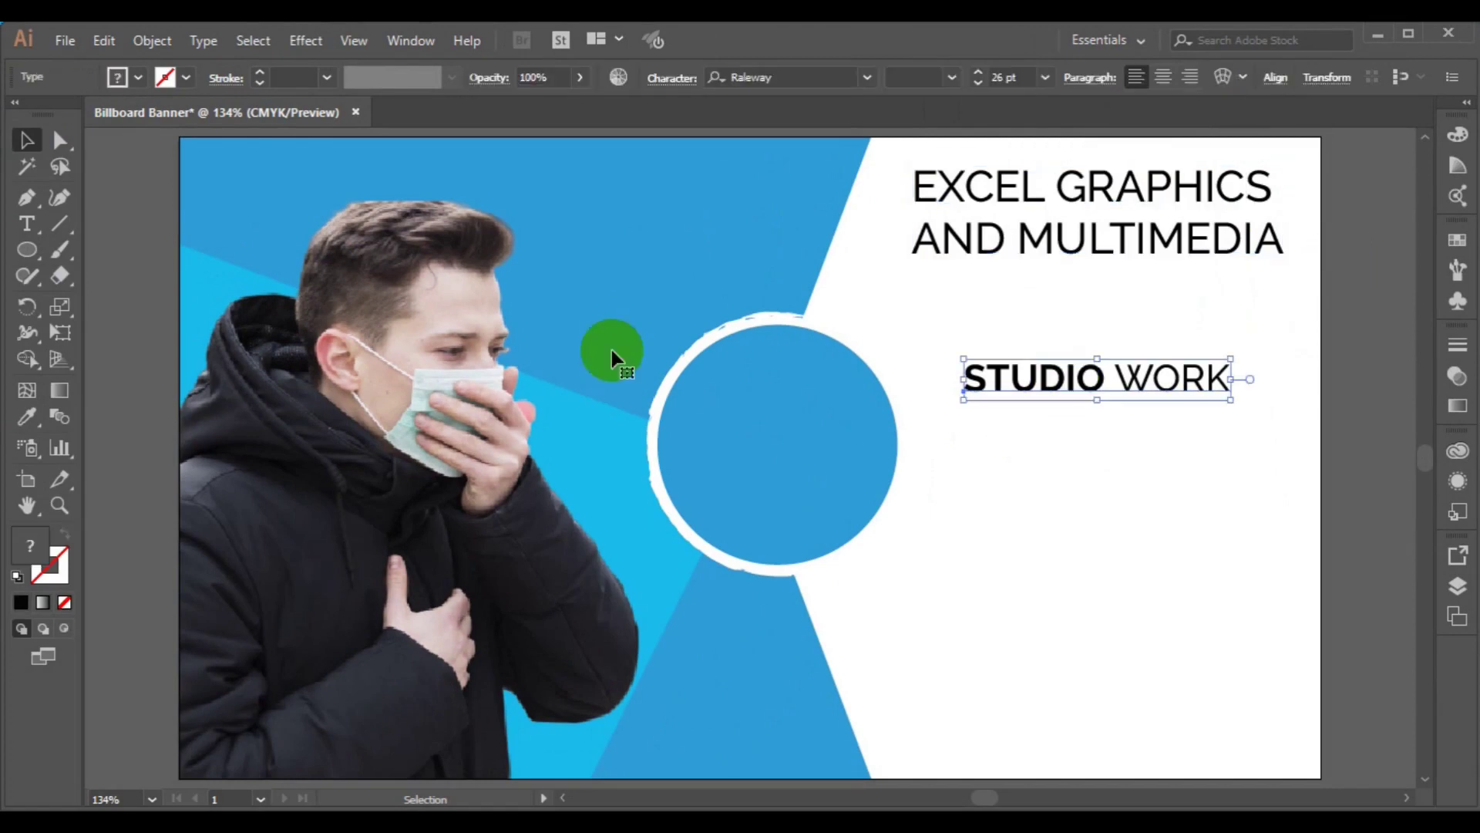
Fill the word WORK with CMYK Cyan, leaving STUDIO black, then deselect
left_click(27, 223)
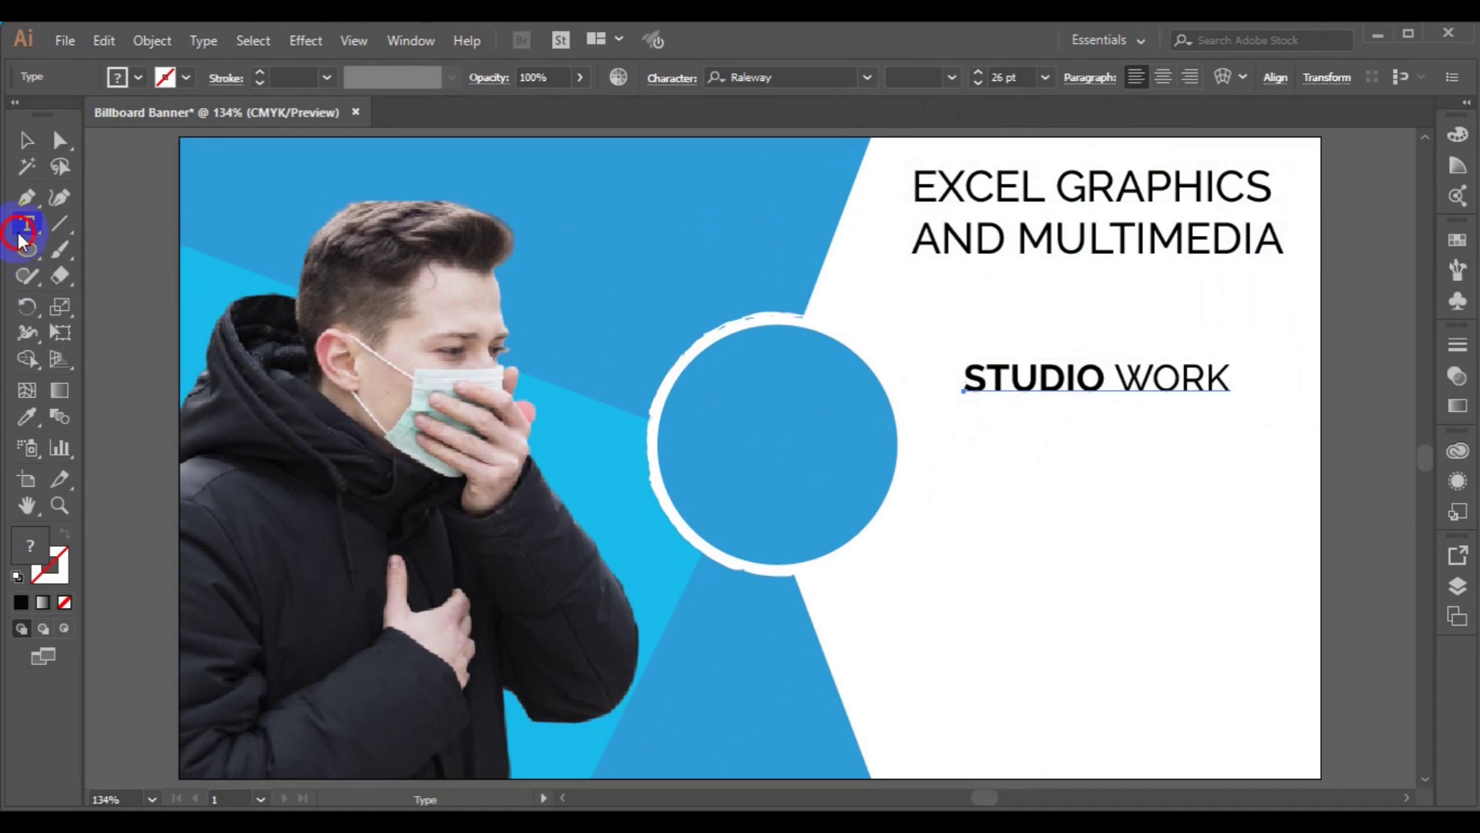
left_click(1115, 376)
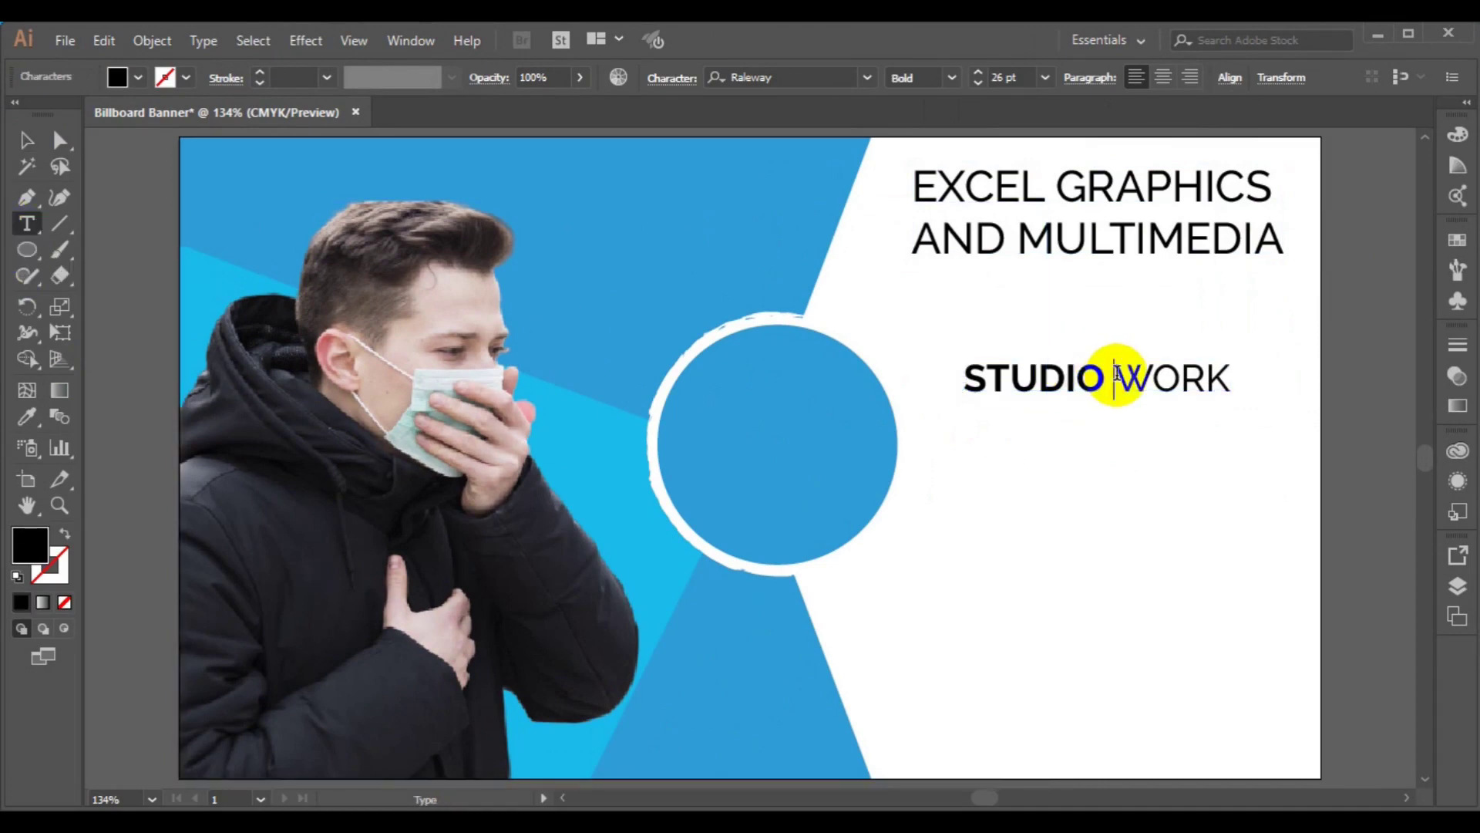
key("shift+Right")
key("shift+Right")
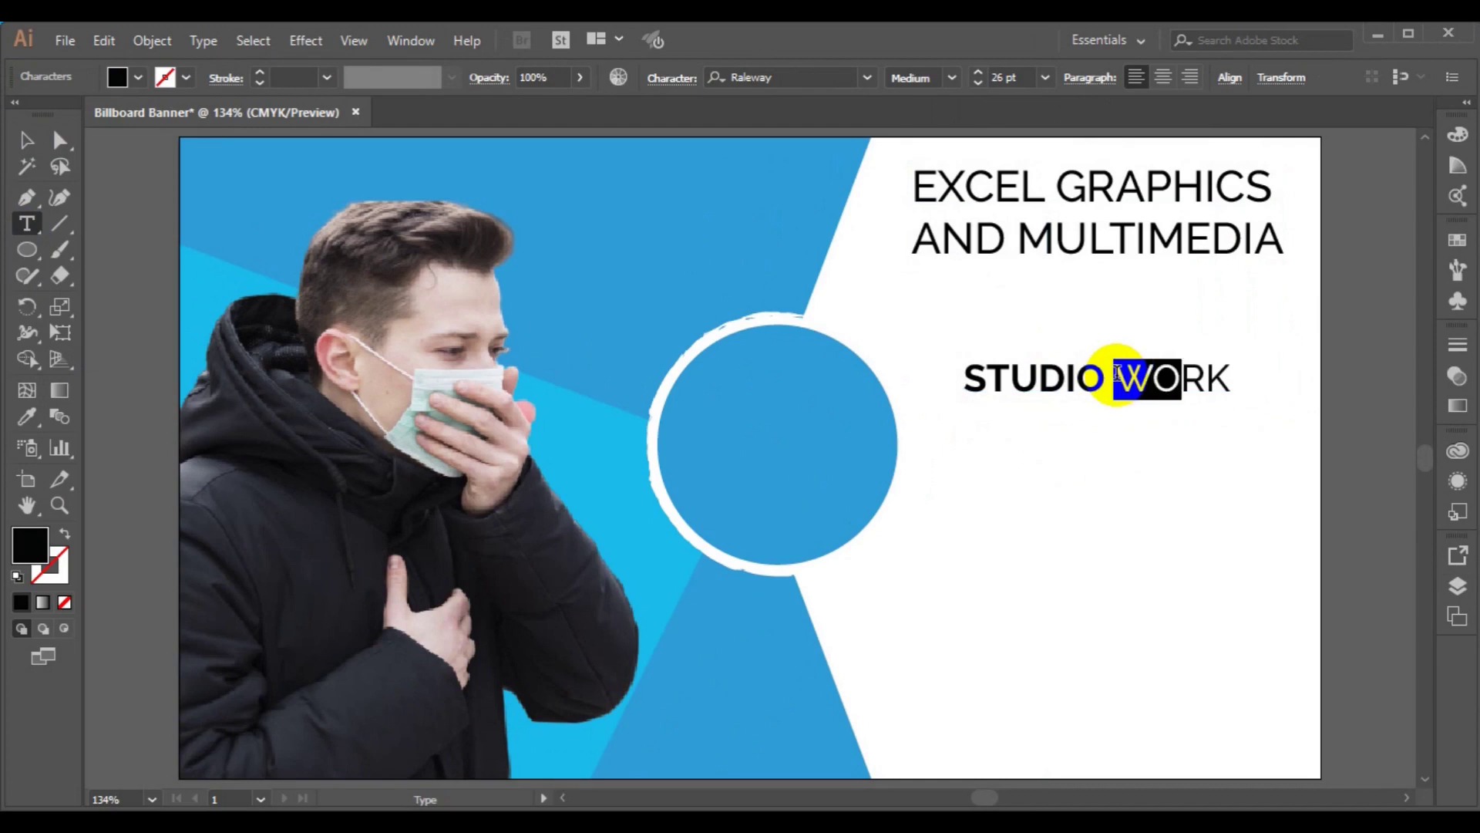
key("shift+End")
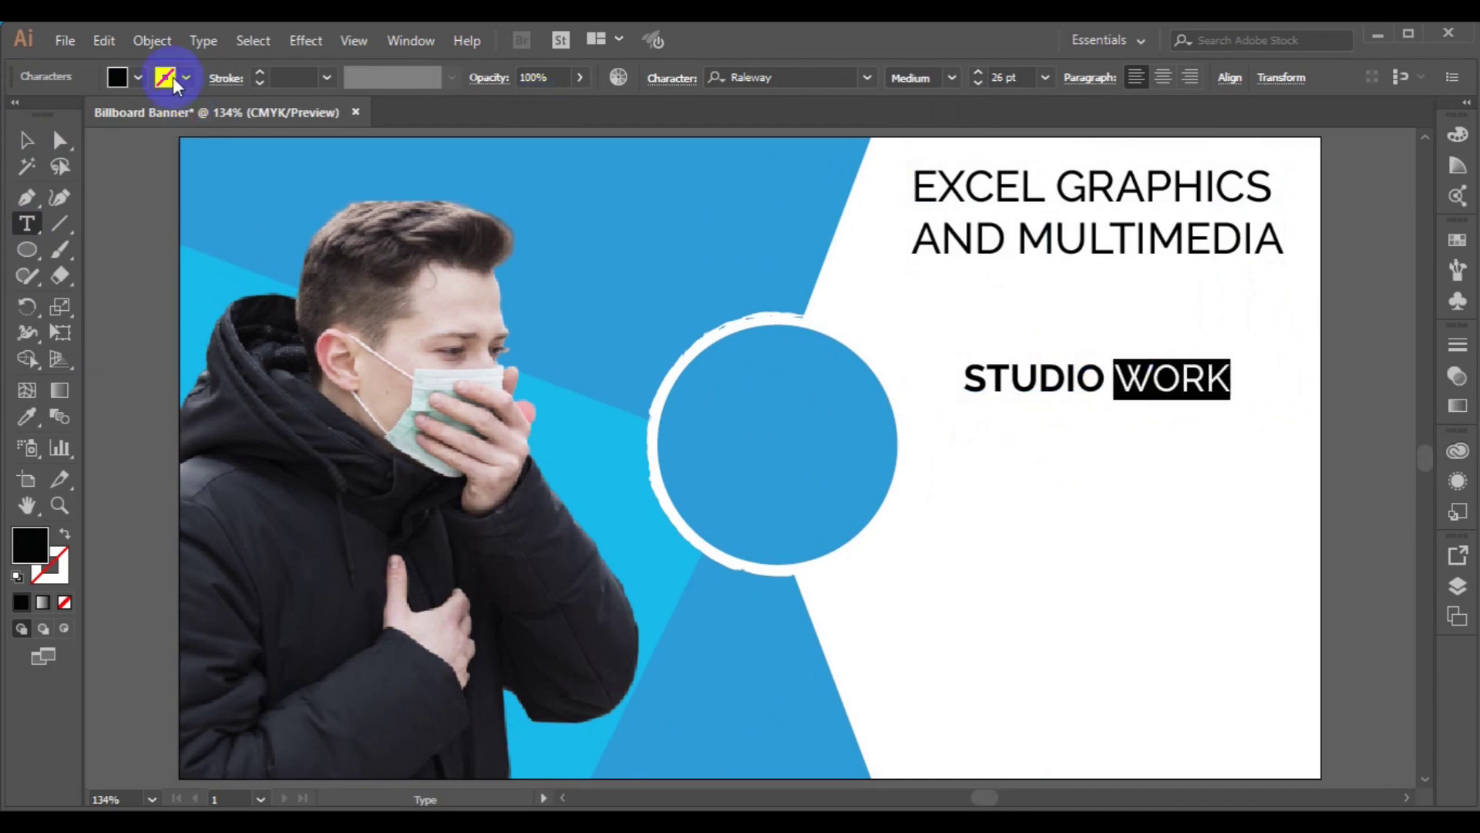
left_click(138, 77)
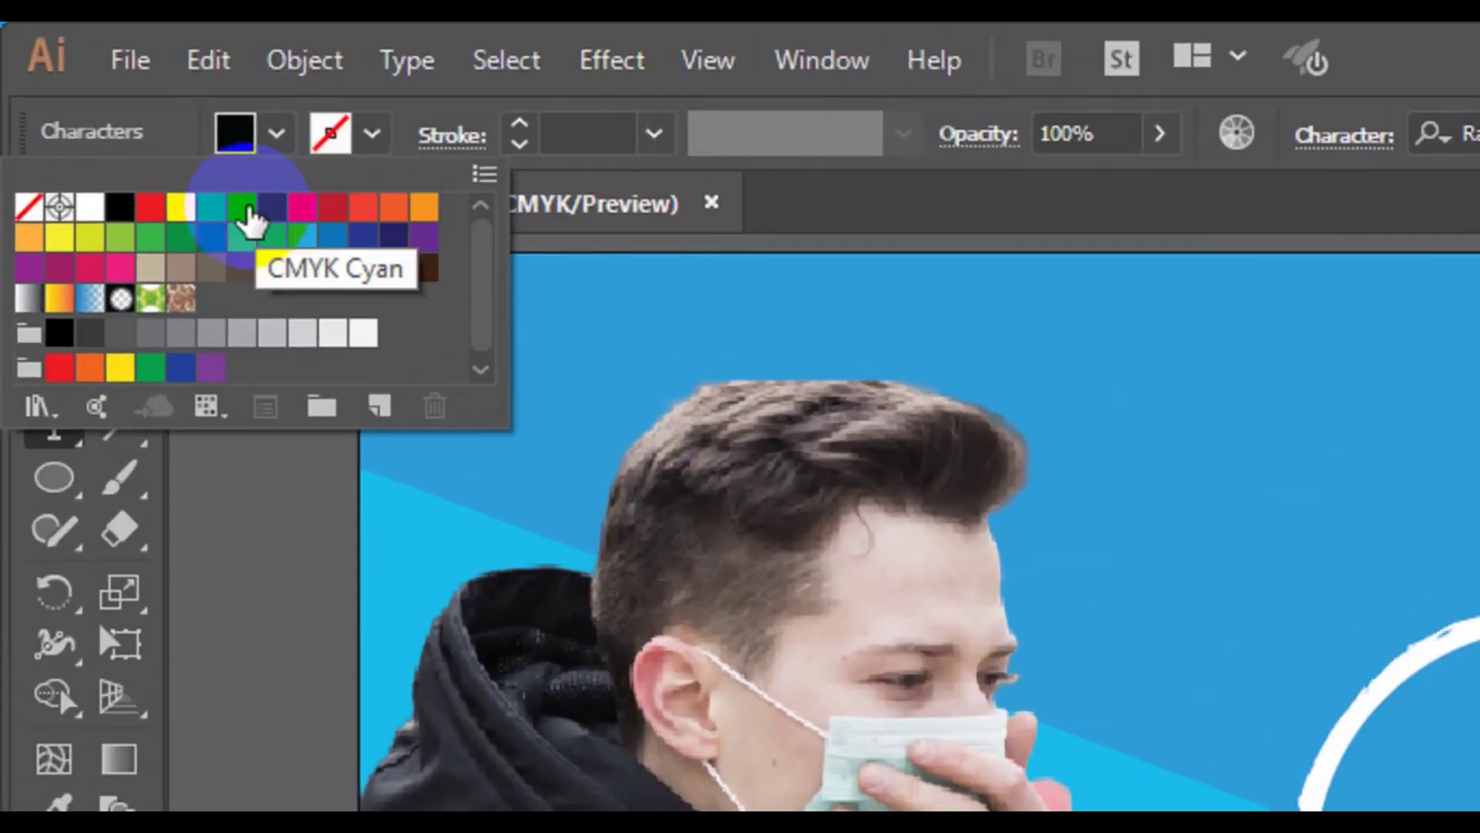
left_click(247, 210)
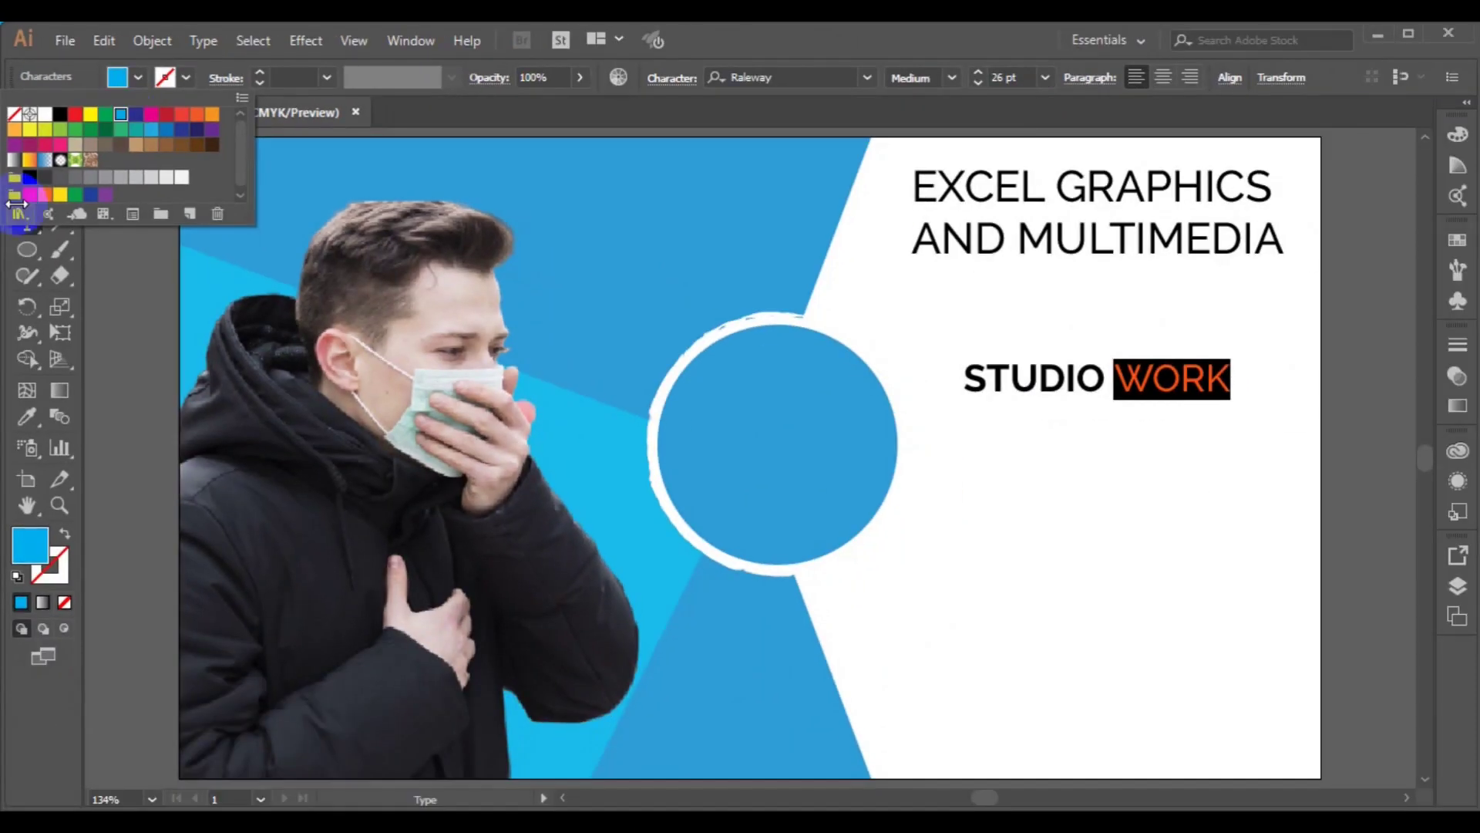
left_click(23, 148)
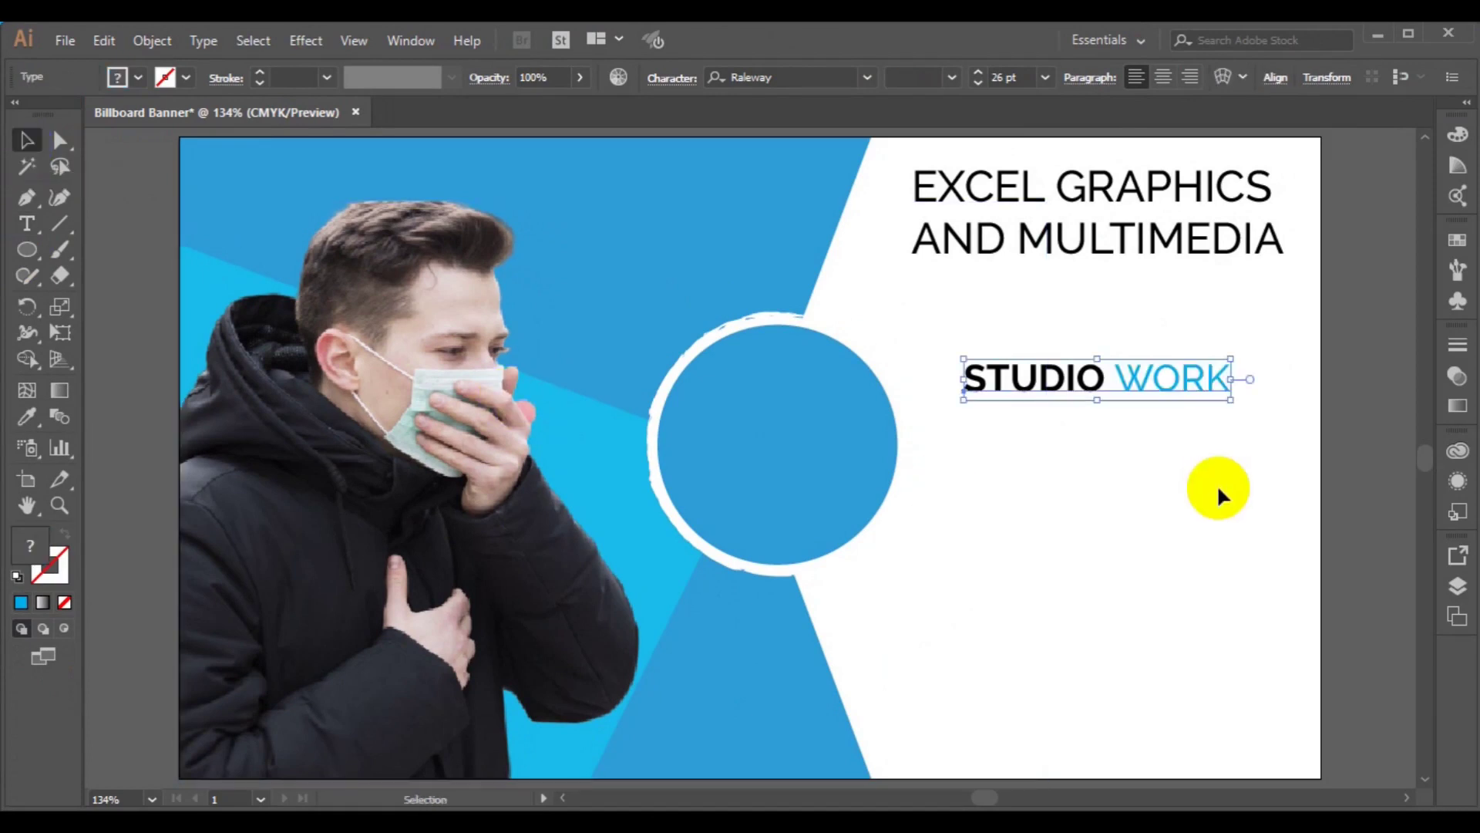
left_click(1169, 631)
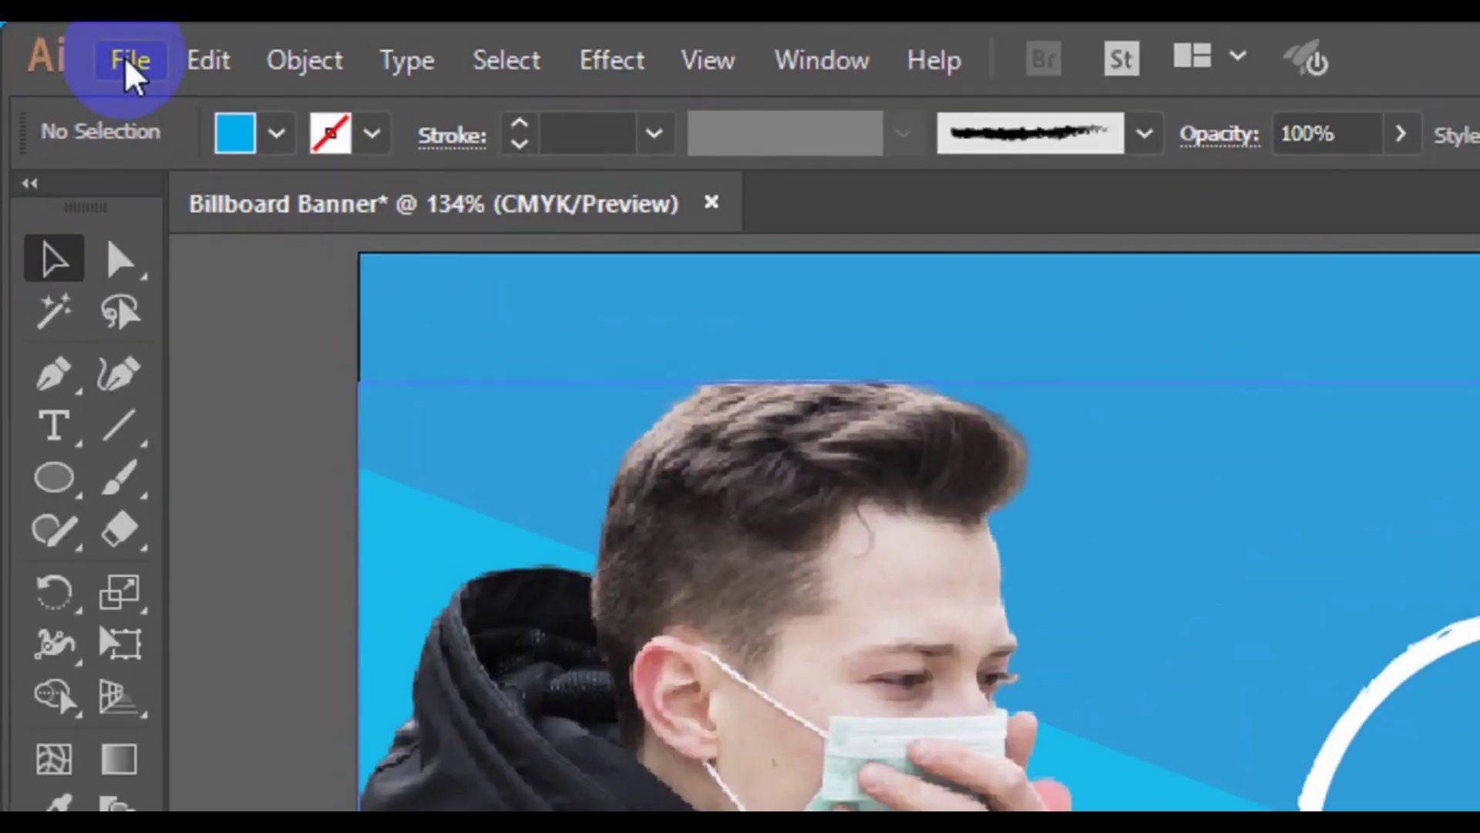
Open 70.eps from the freepik stockpoto folder to show the social media logo collection
left_click(129, 62)
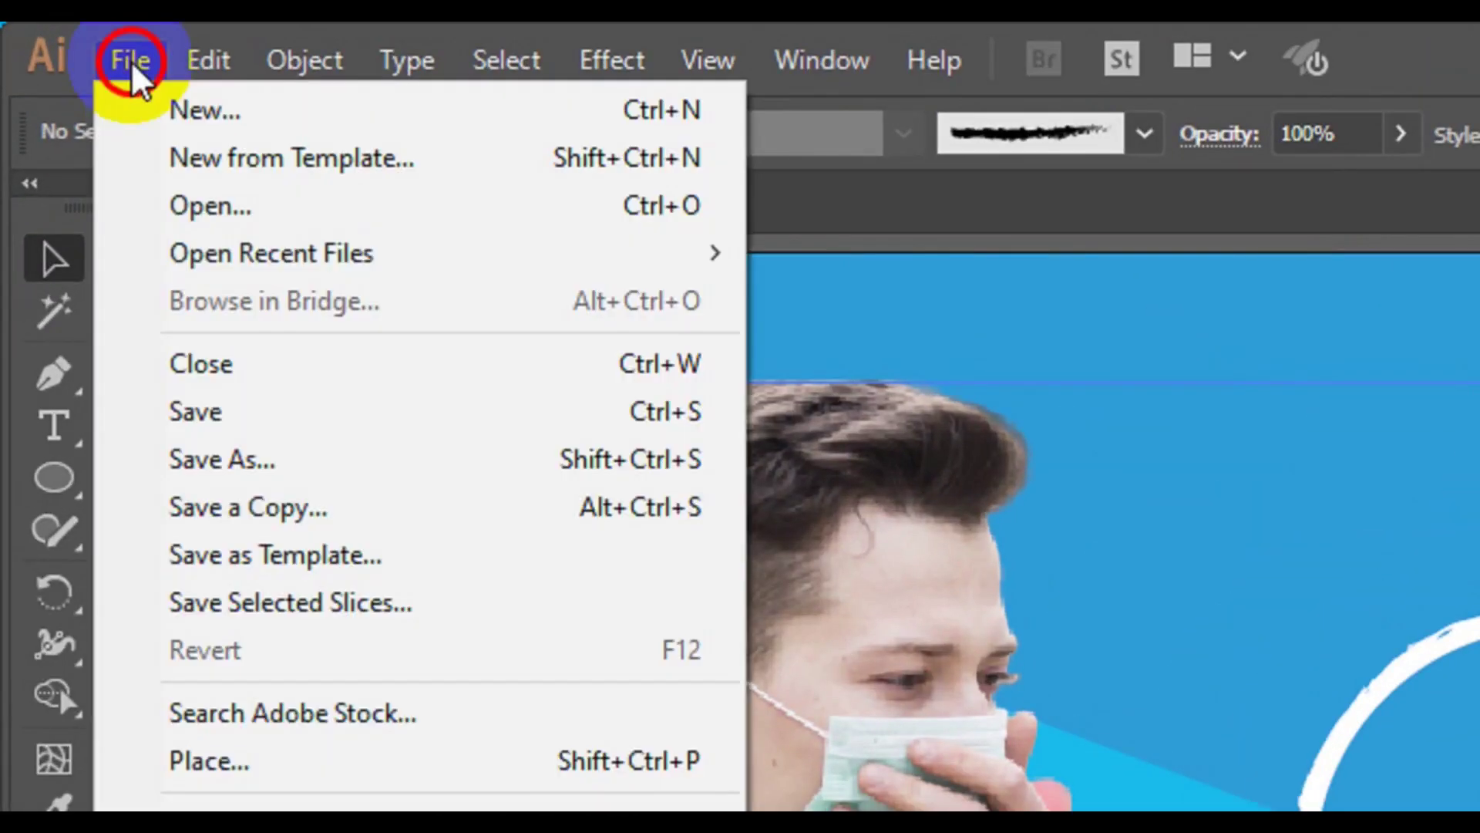
left_click(257, 223)
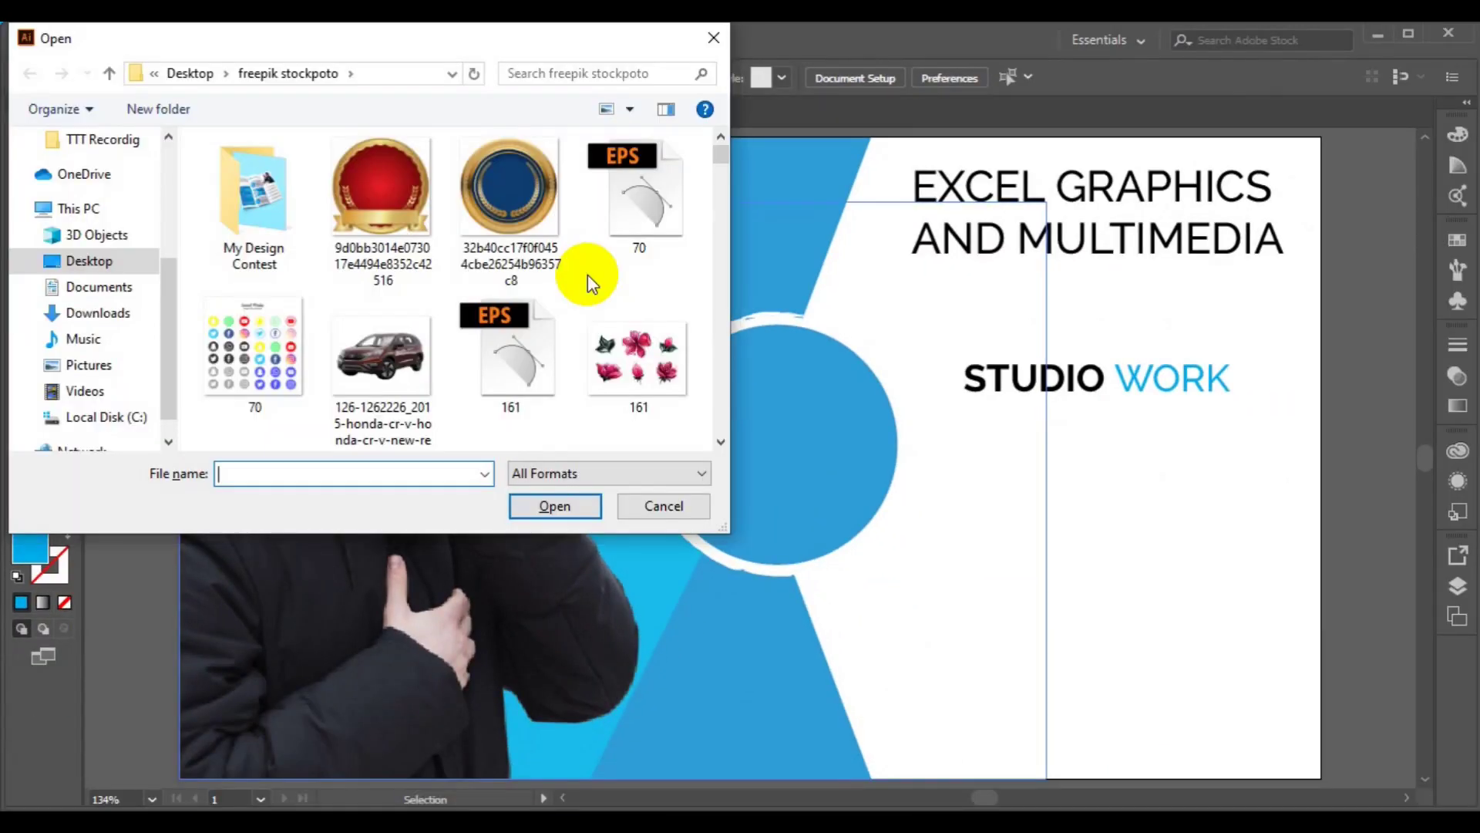
left_click(723, 150)
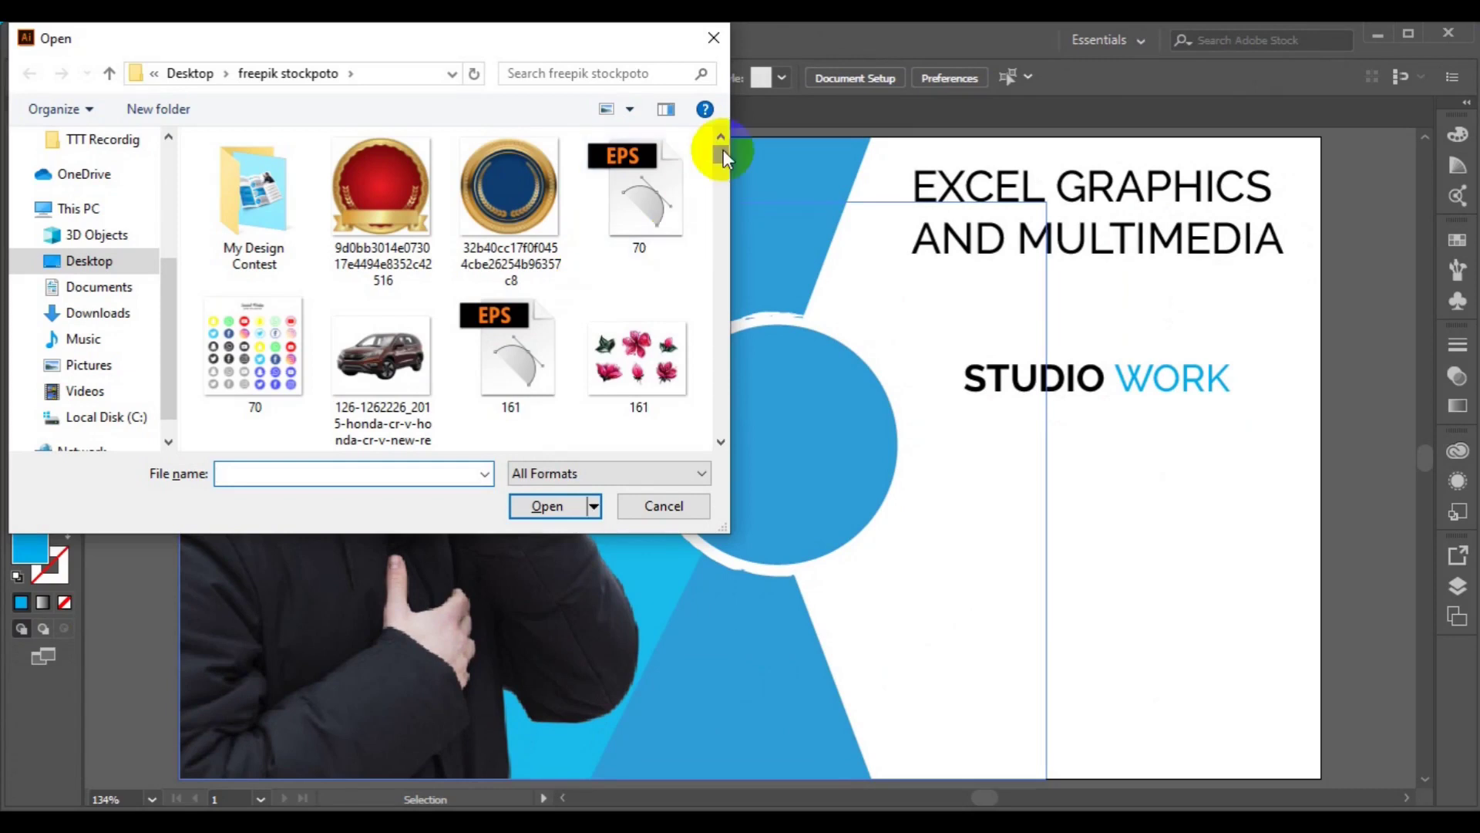
left_click_drag(723, 149, 720, 146)
left_click(626, 192)
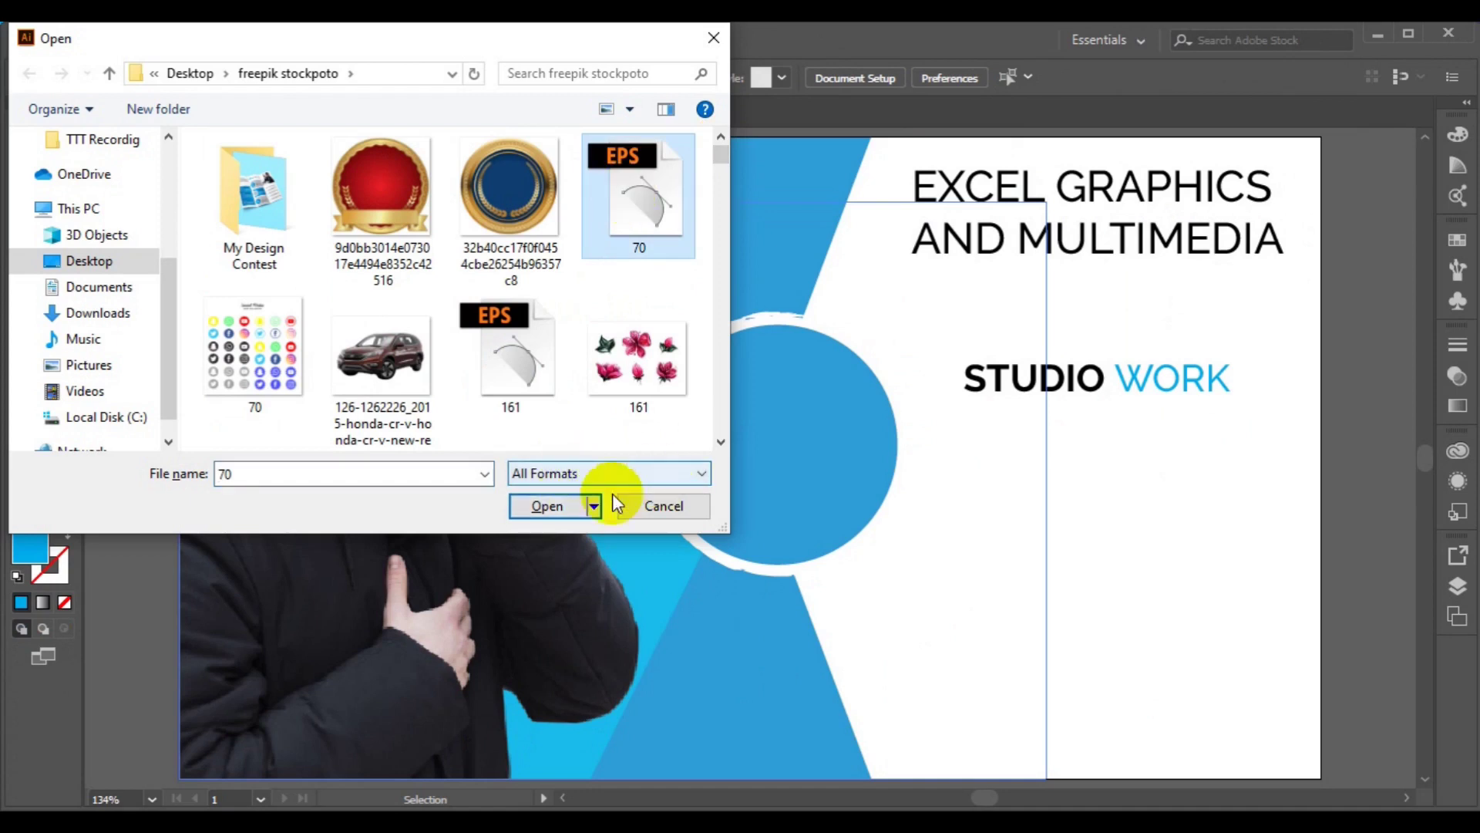
left_click(553, 503)
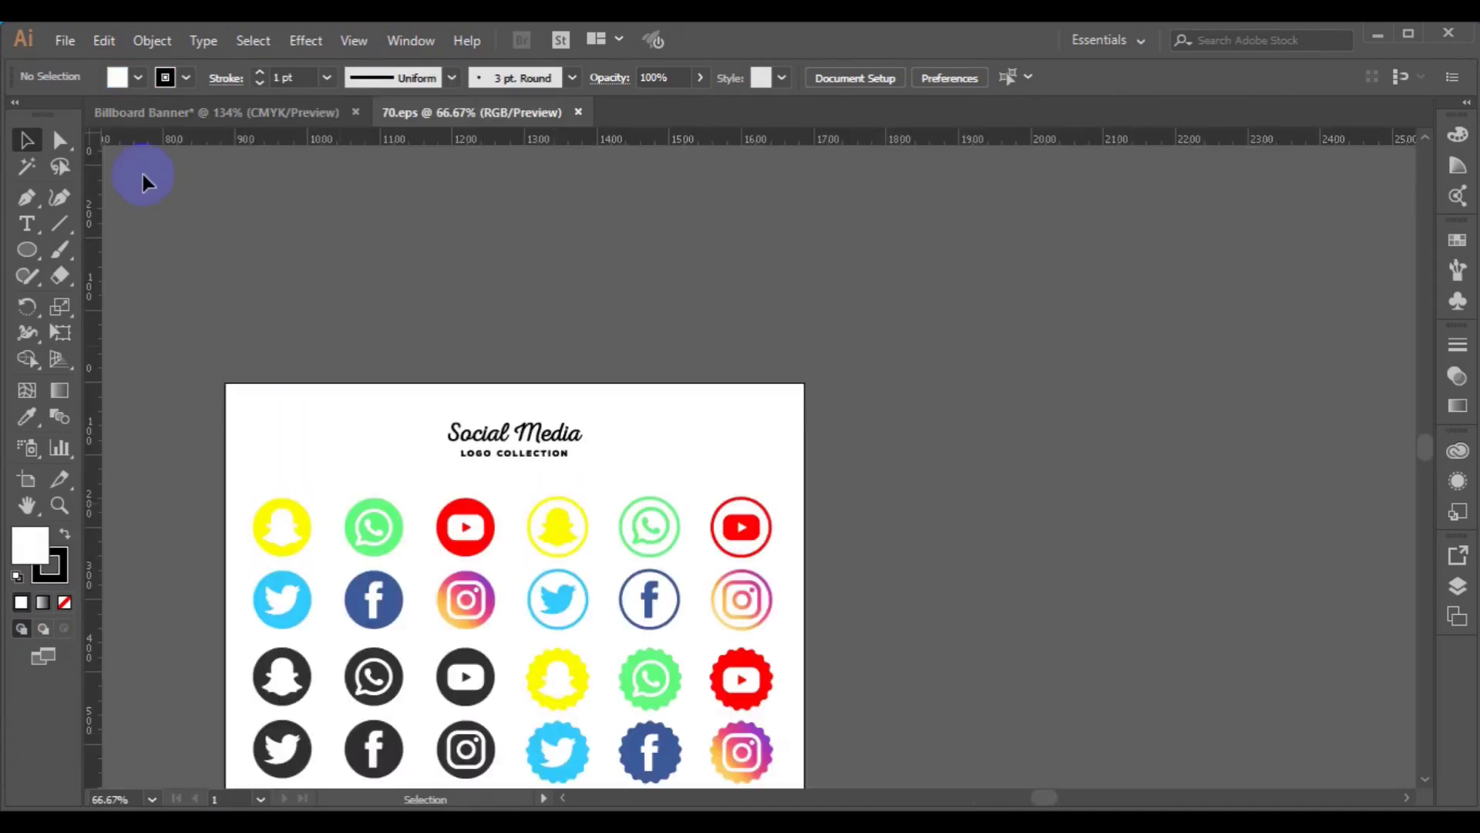
Open 8016.eps, accept the conversion prompt, then go back to the Billboard Banner tab
left_click(66, 42)
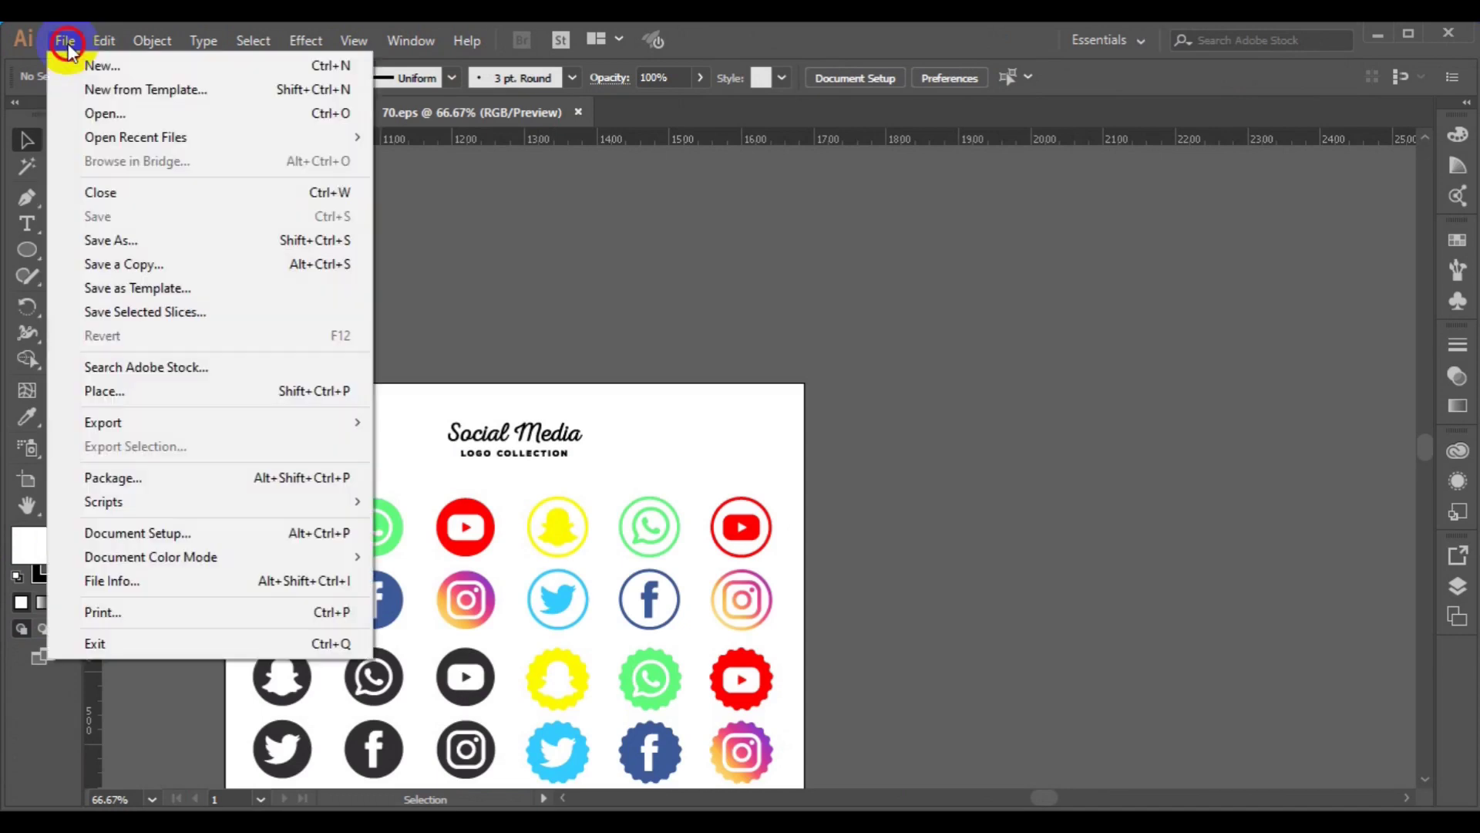
left_click(124, 110)
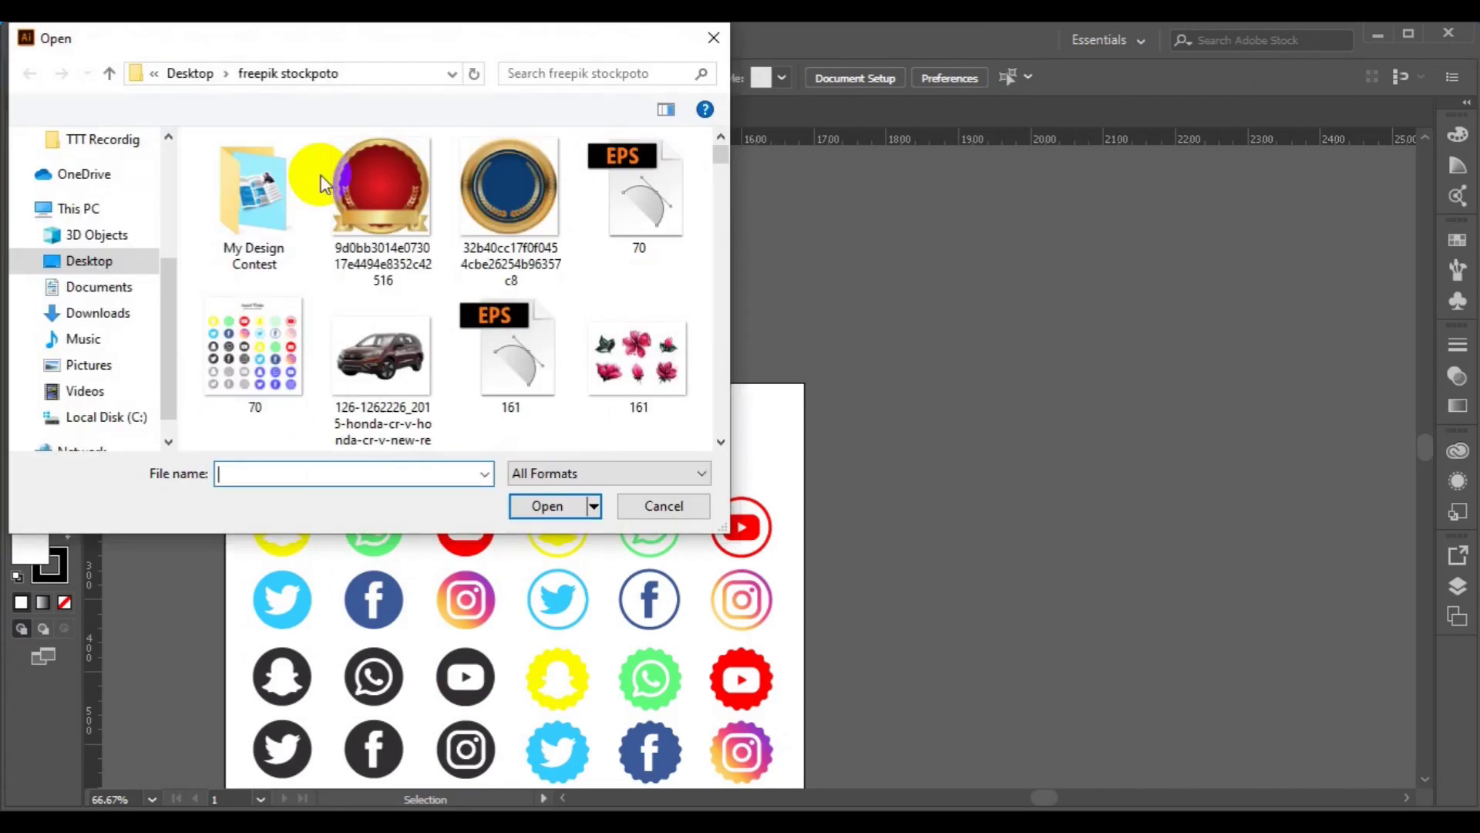
left_click(725, 339)
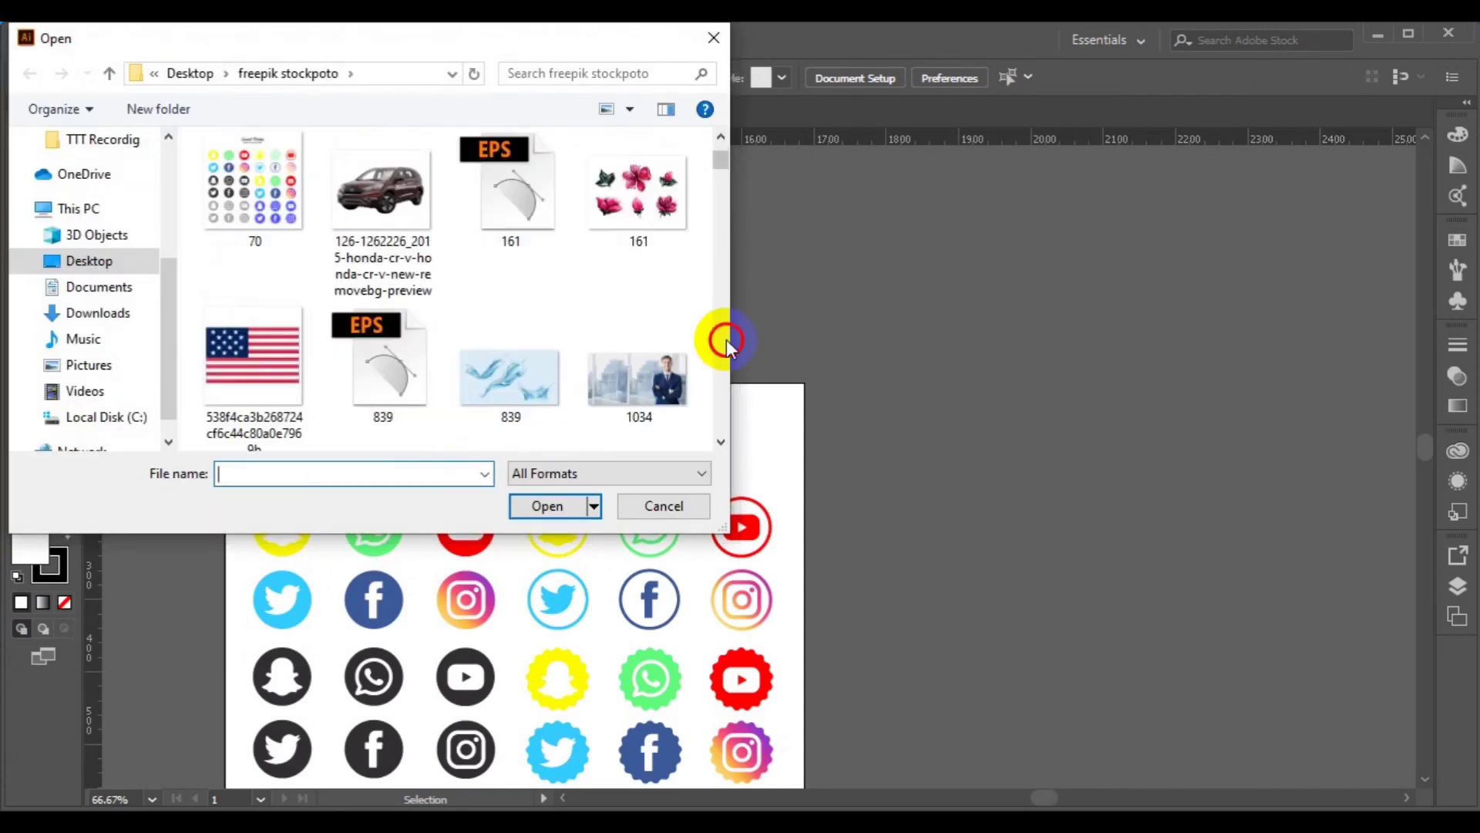
left_click(725, 339)
left_click(724, 340)
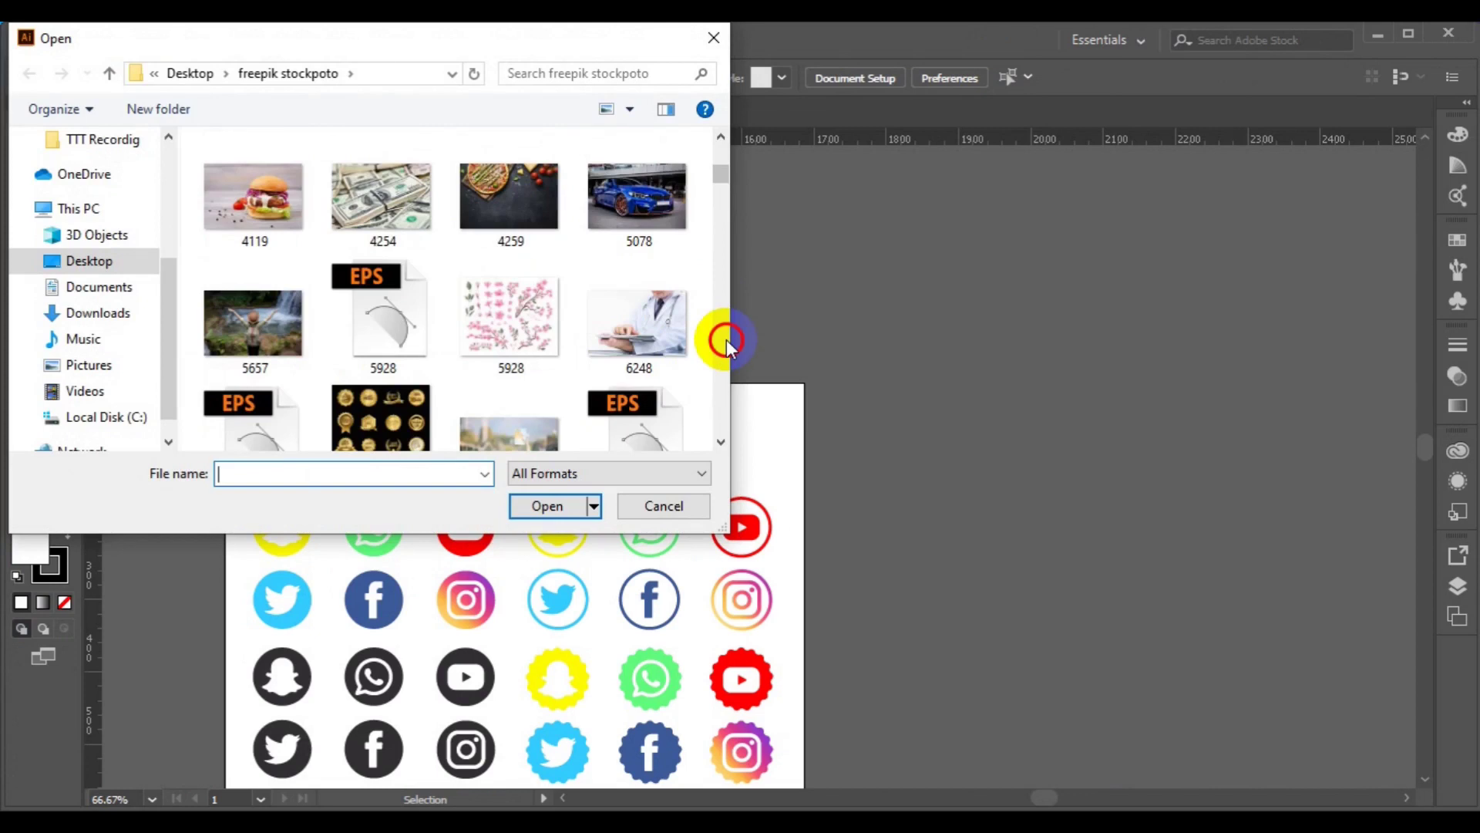
left_click(725, 339)
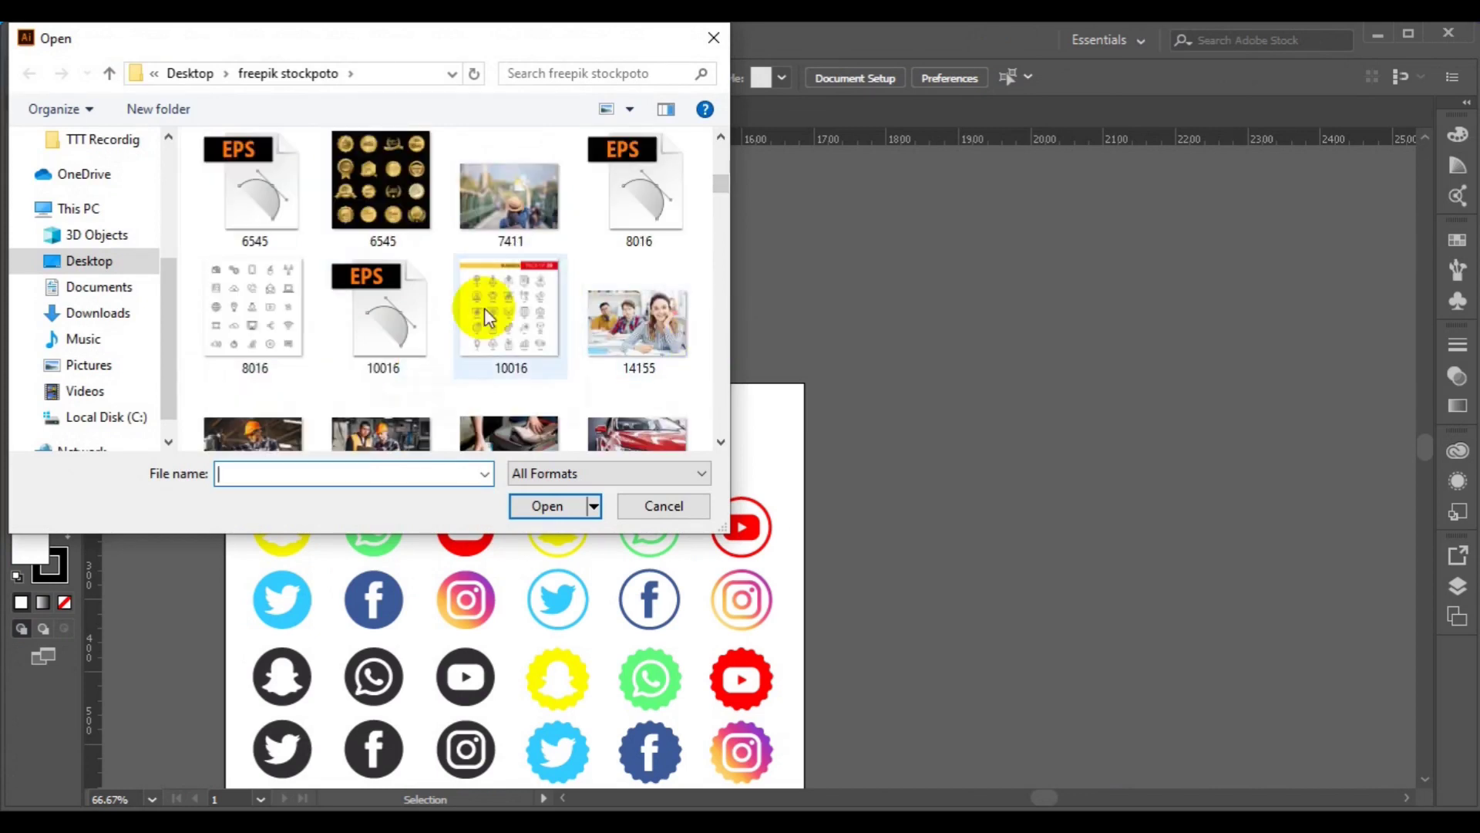
left_click(612, 233)
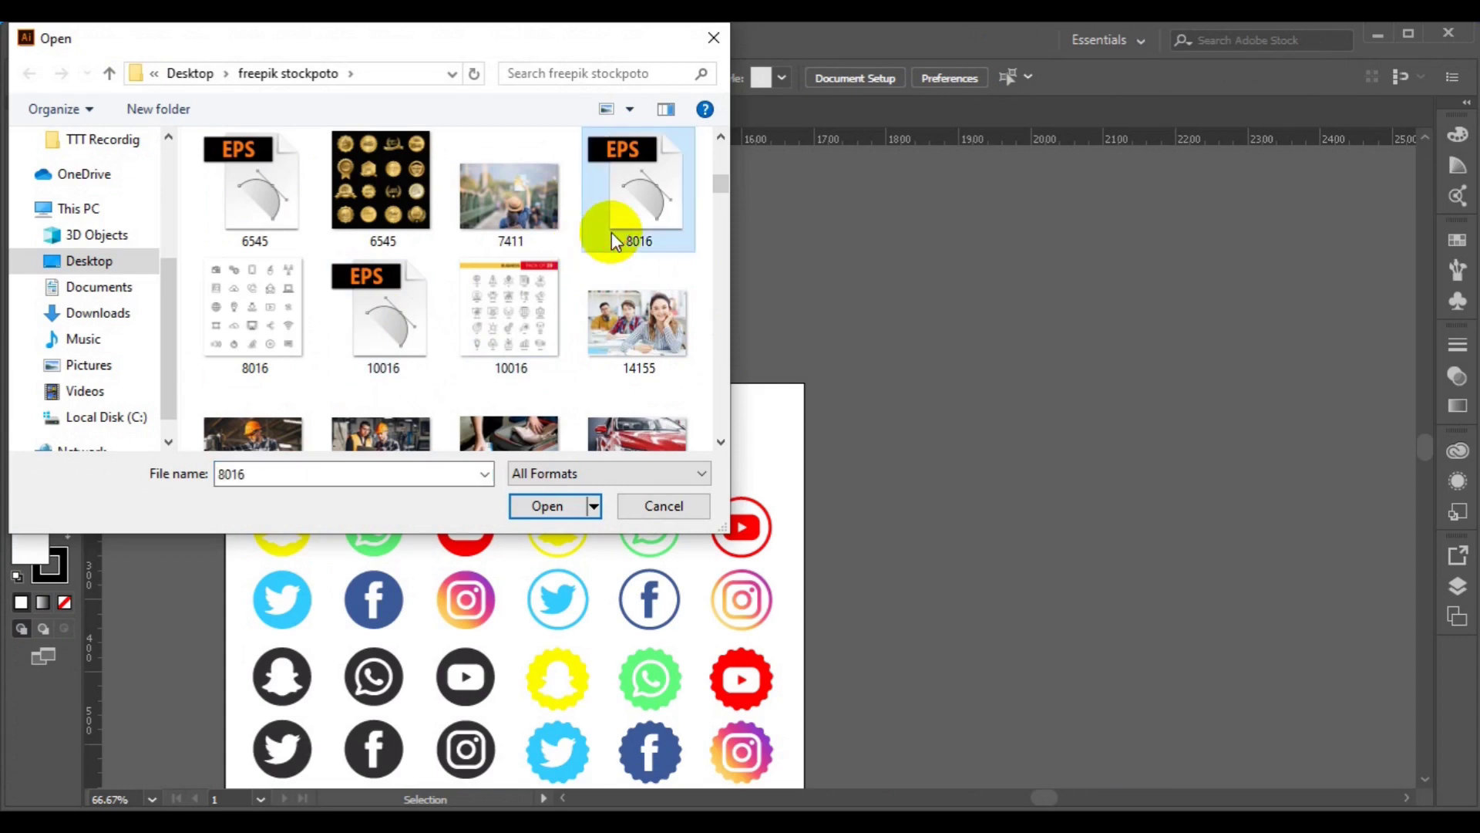
left_click(532, 505)
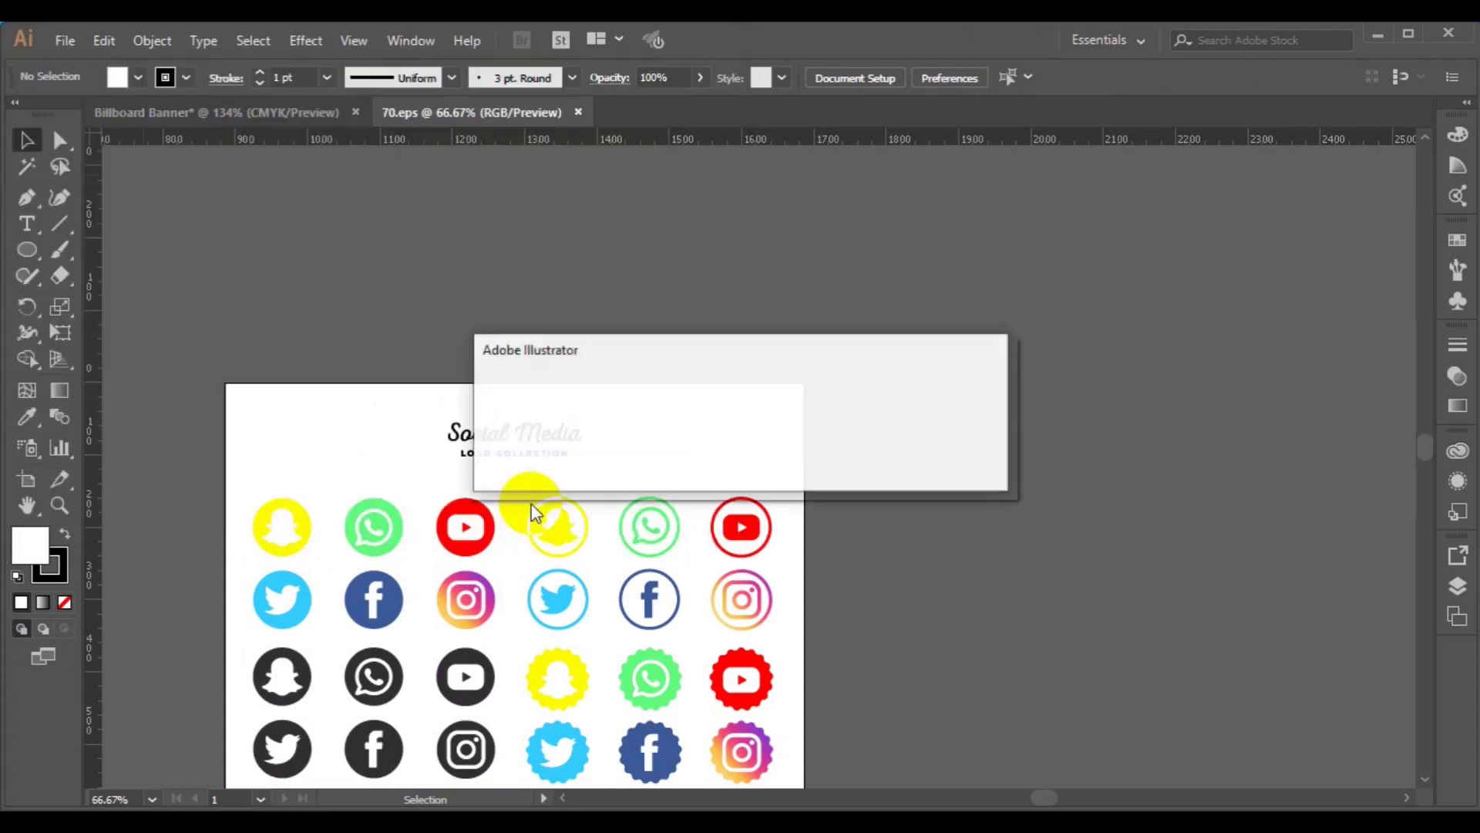
left_click(871, 463)
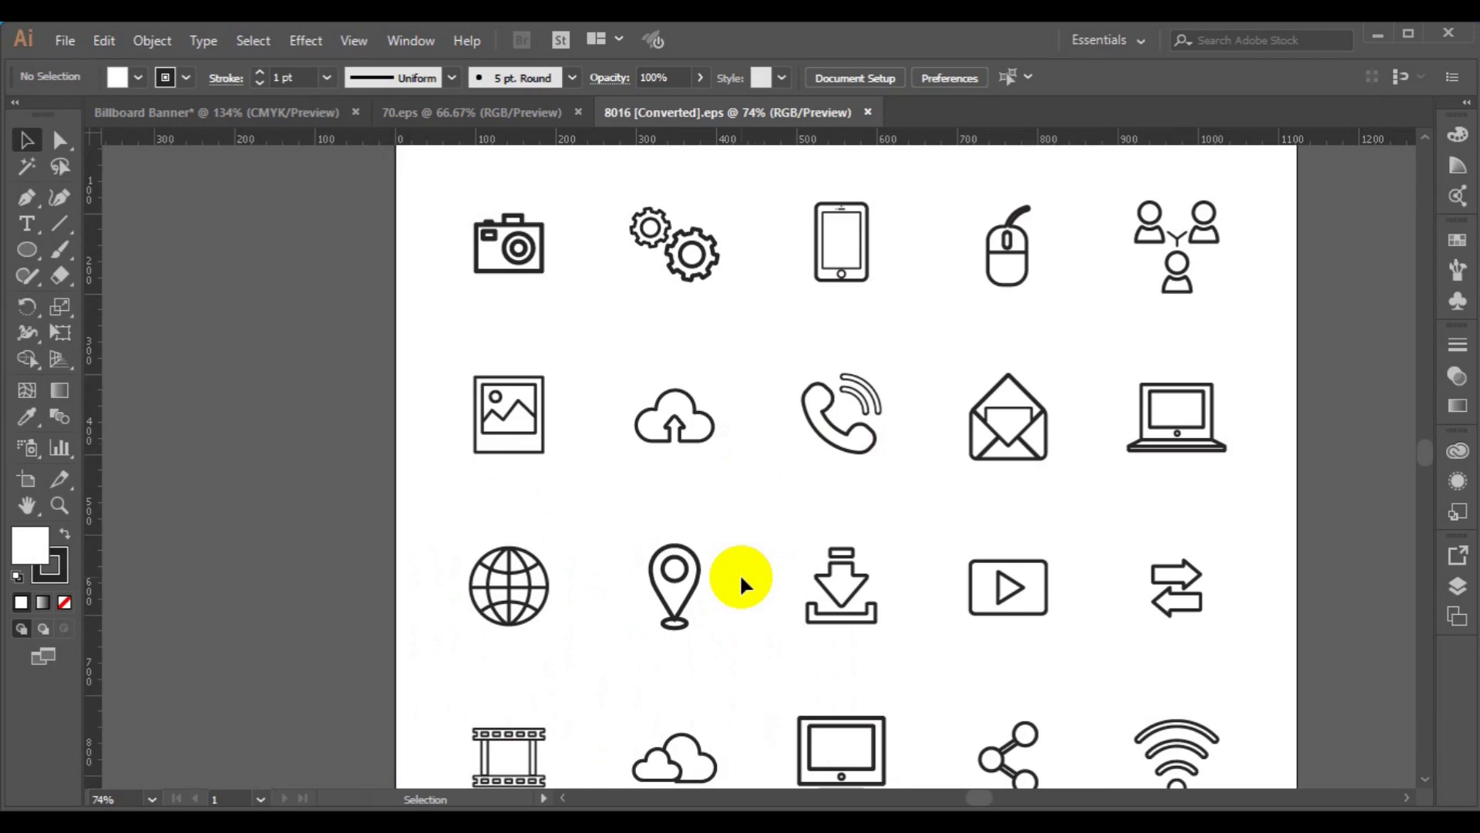
left_click(438, 118)
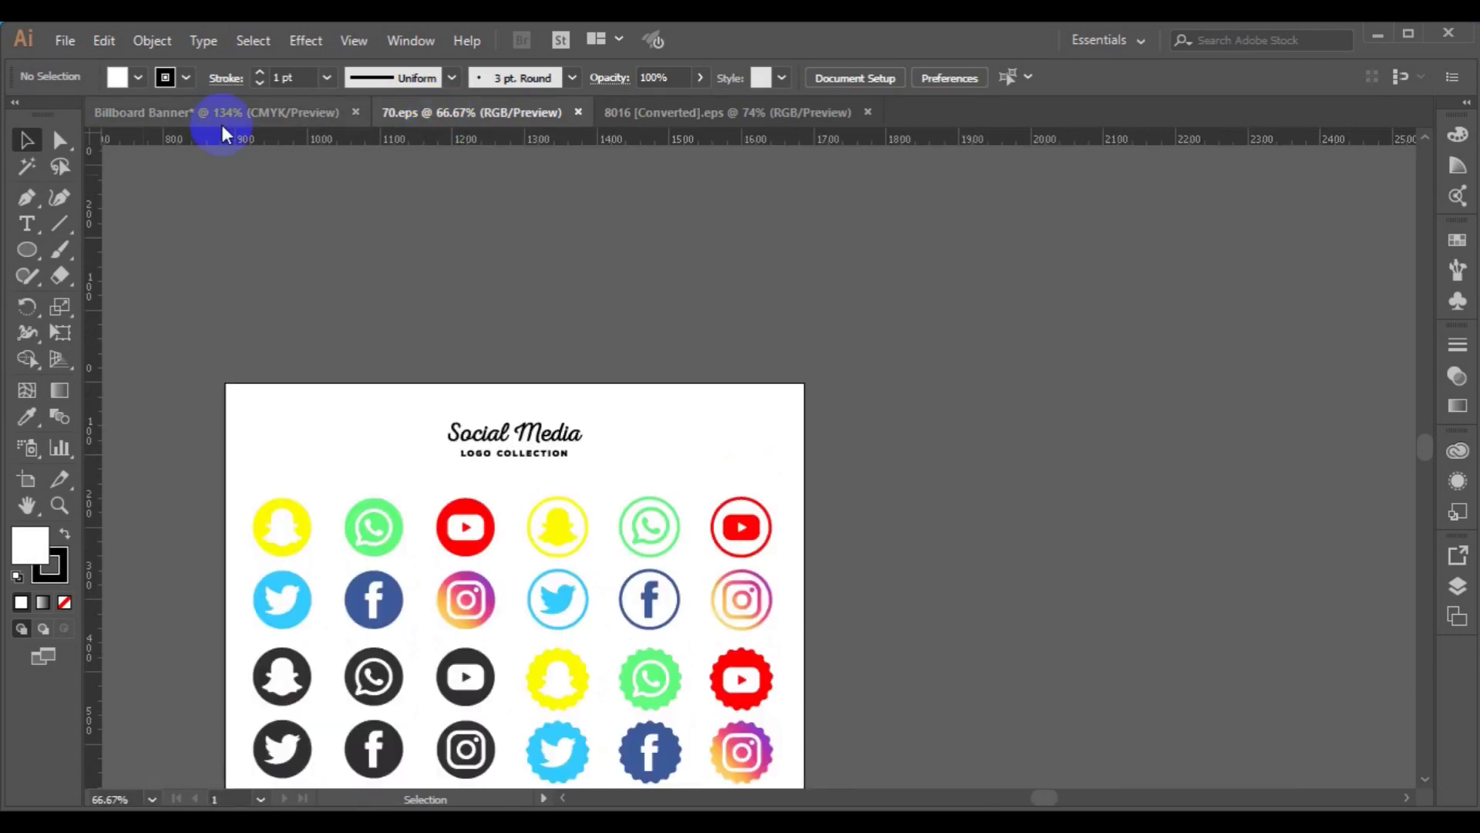
left_click(228, 120)
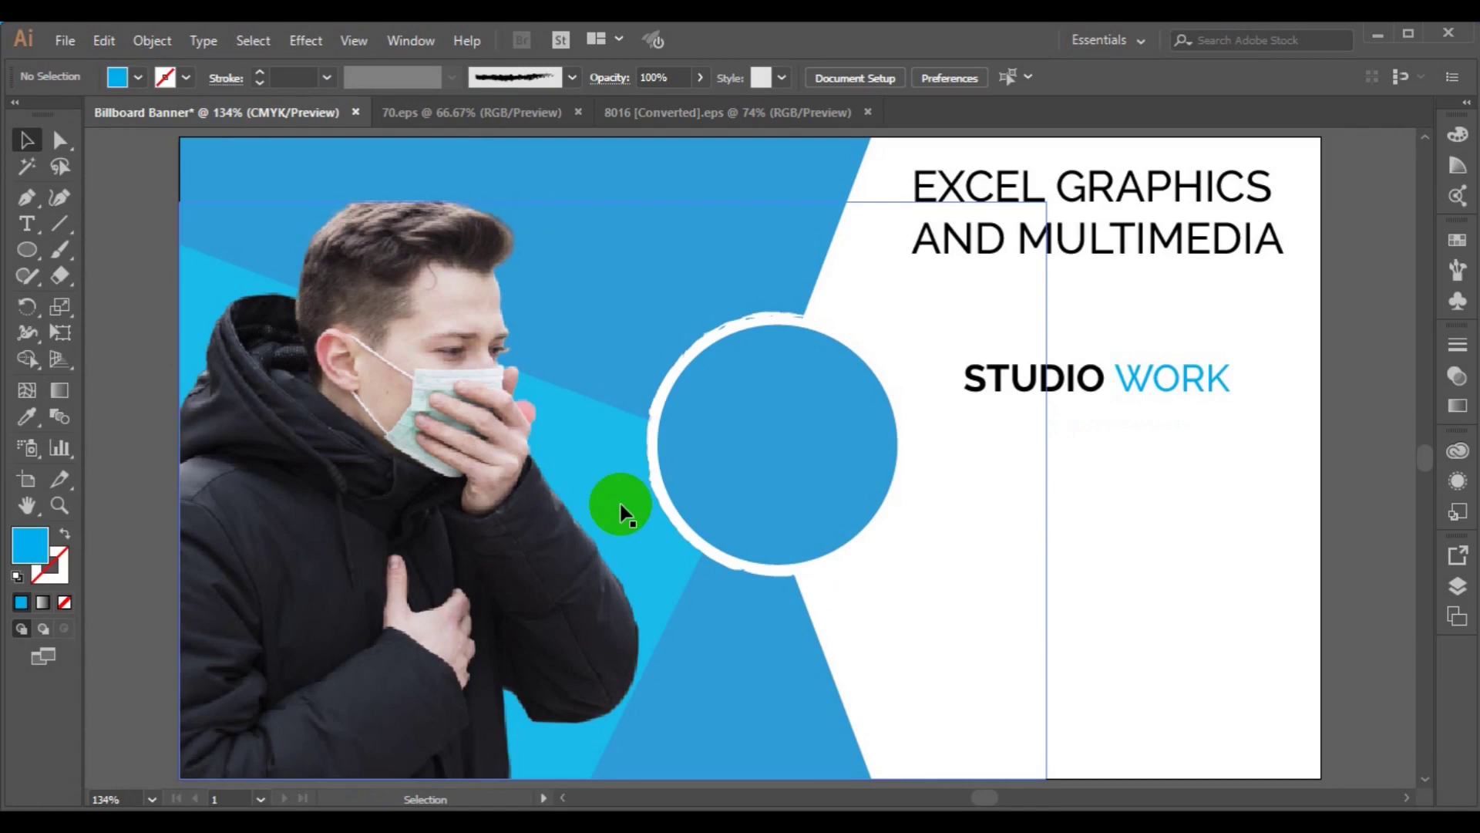
Apply Width Profile 1 to the selected circle's stroke
left_click(658, 426)
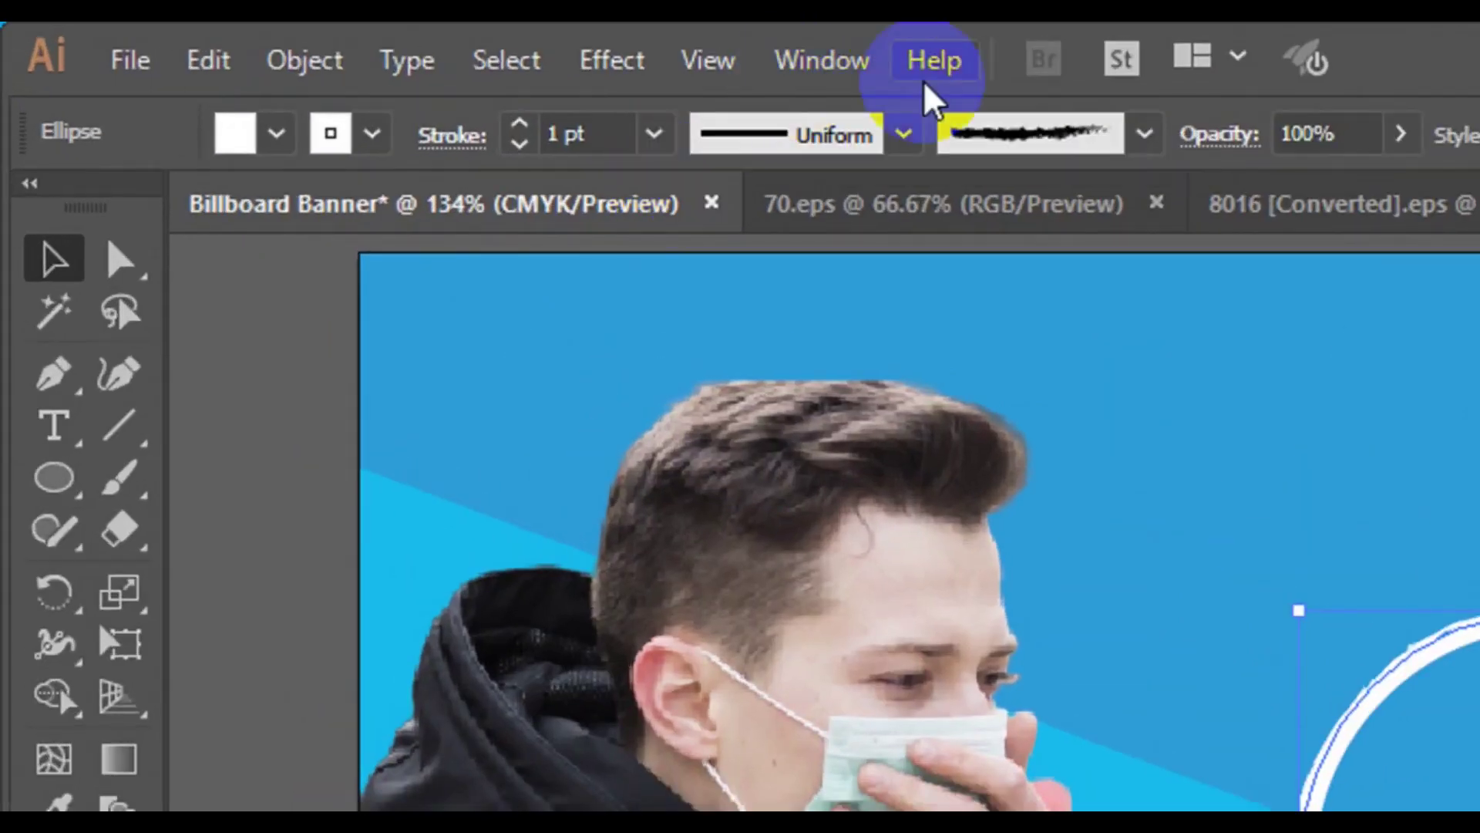
left_click(907, 139)
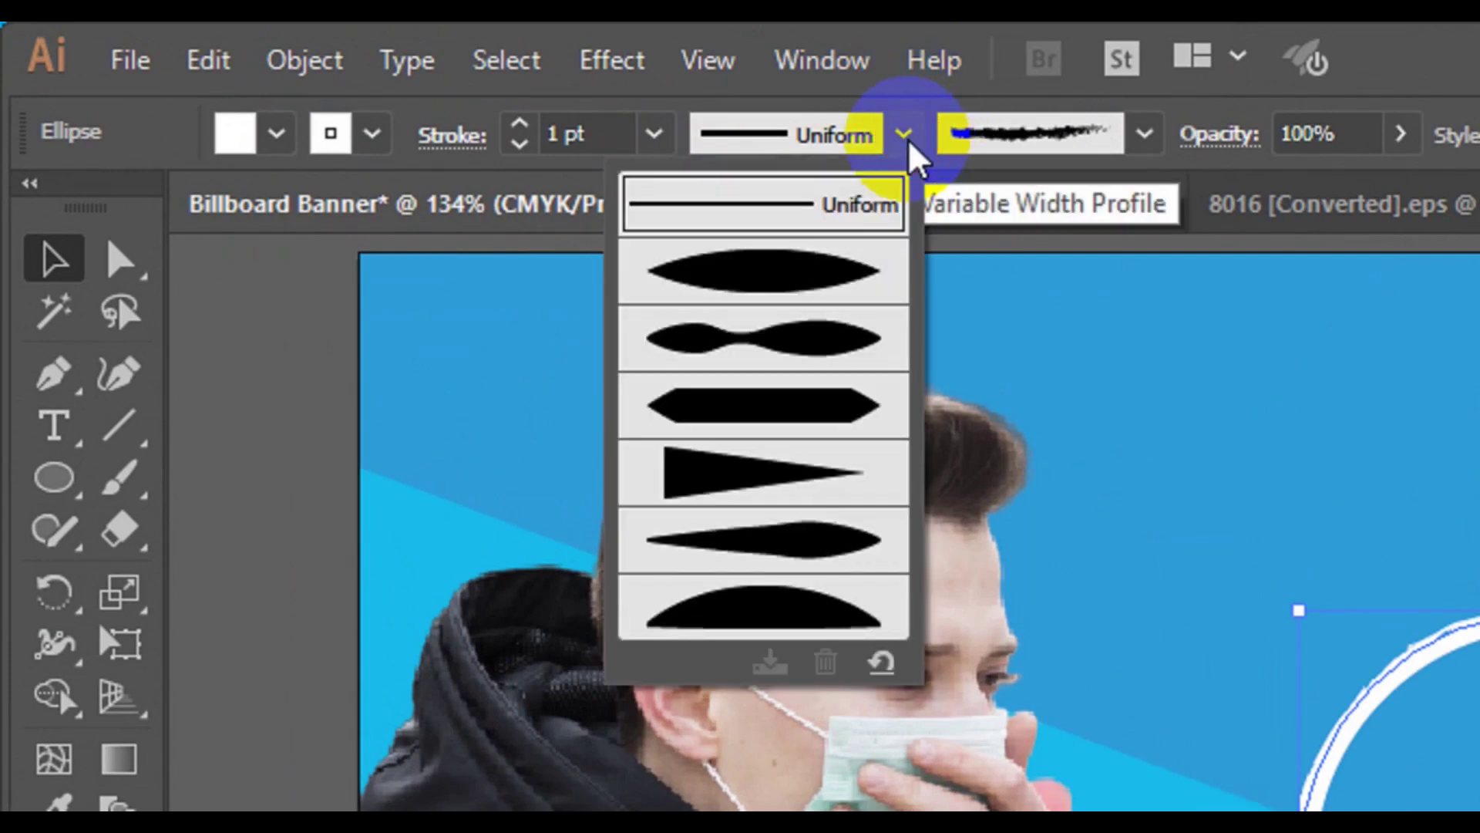
left_click(816, 271)
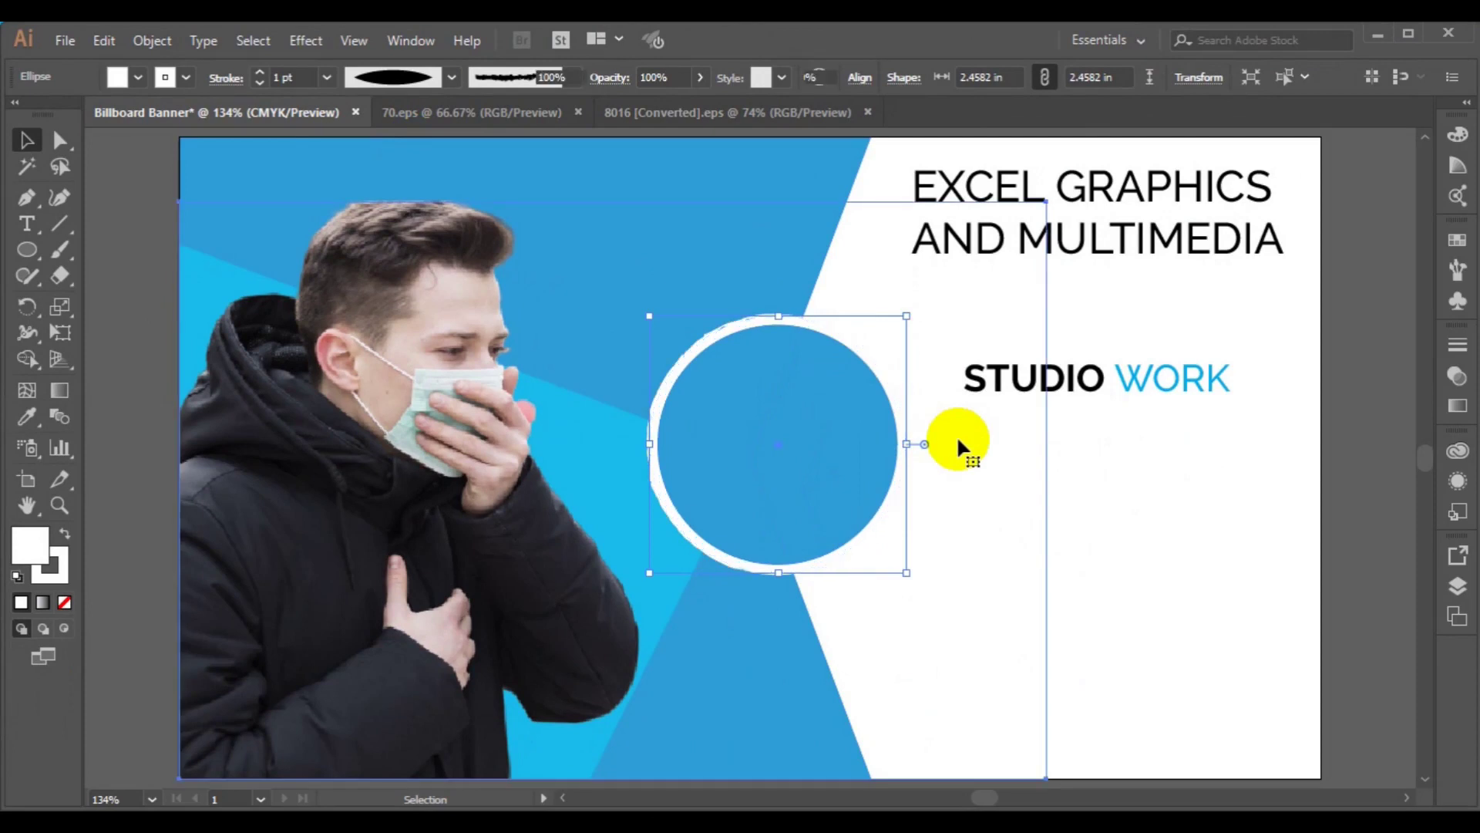
Select the larger white ring and set its brush definition to Basic
left_click(893, 431)
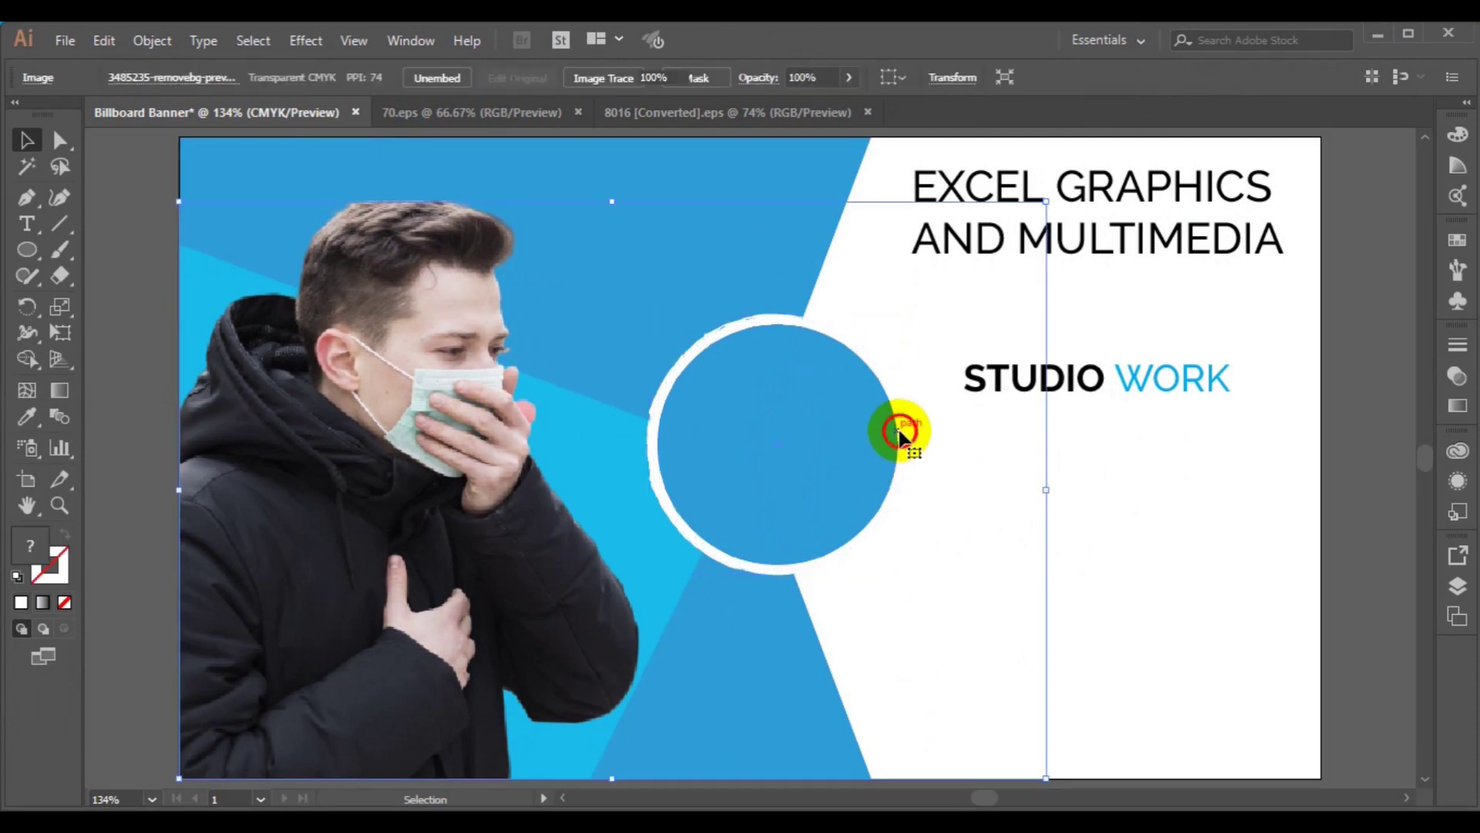
left_click(898, 434)
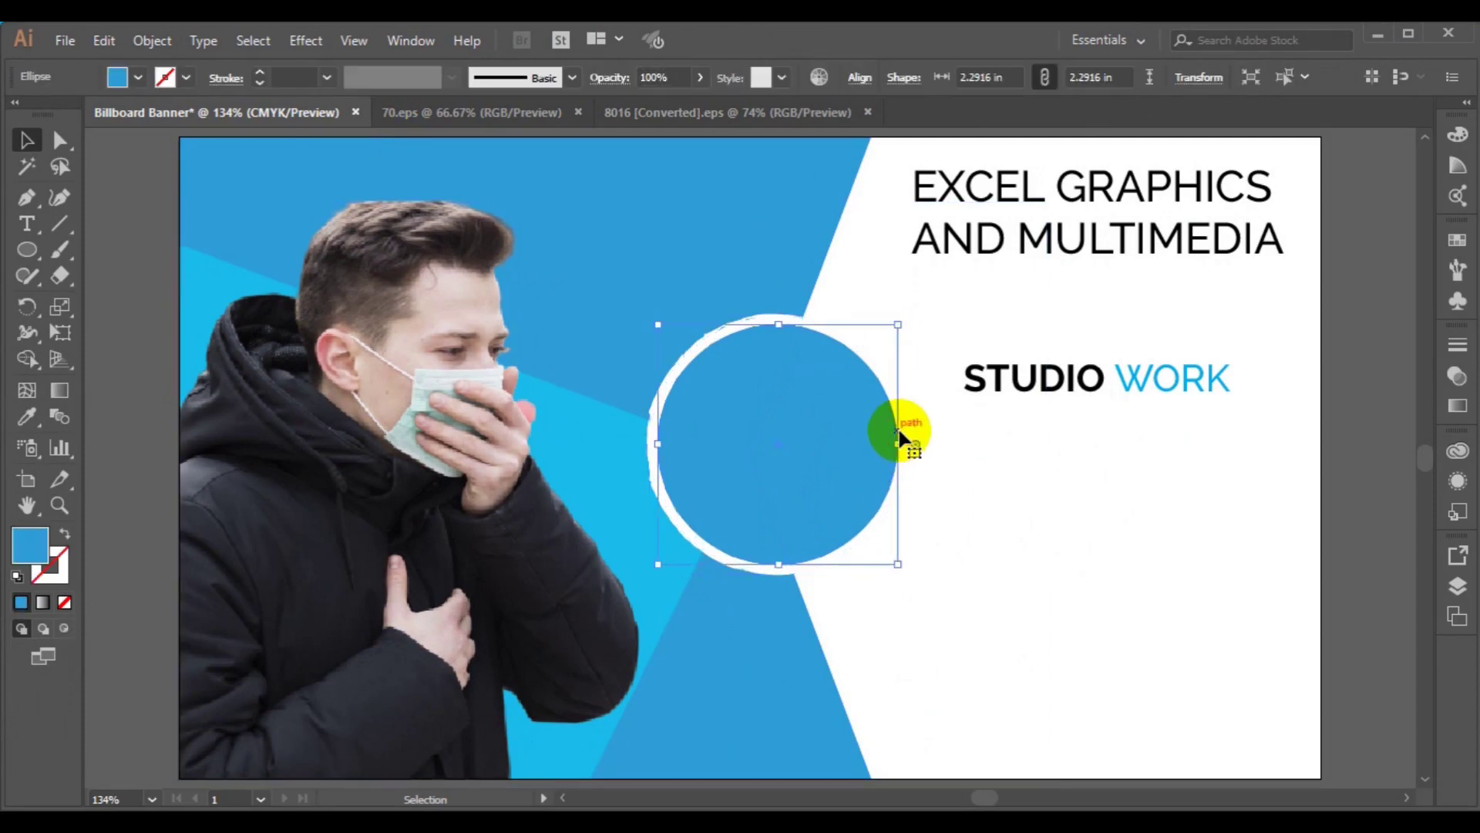
left_click(657, 470)
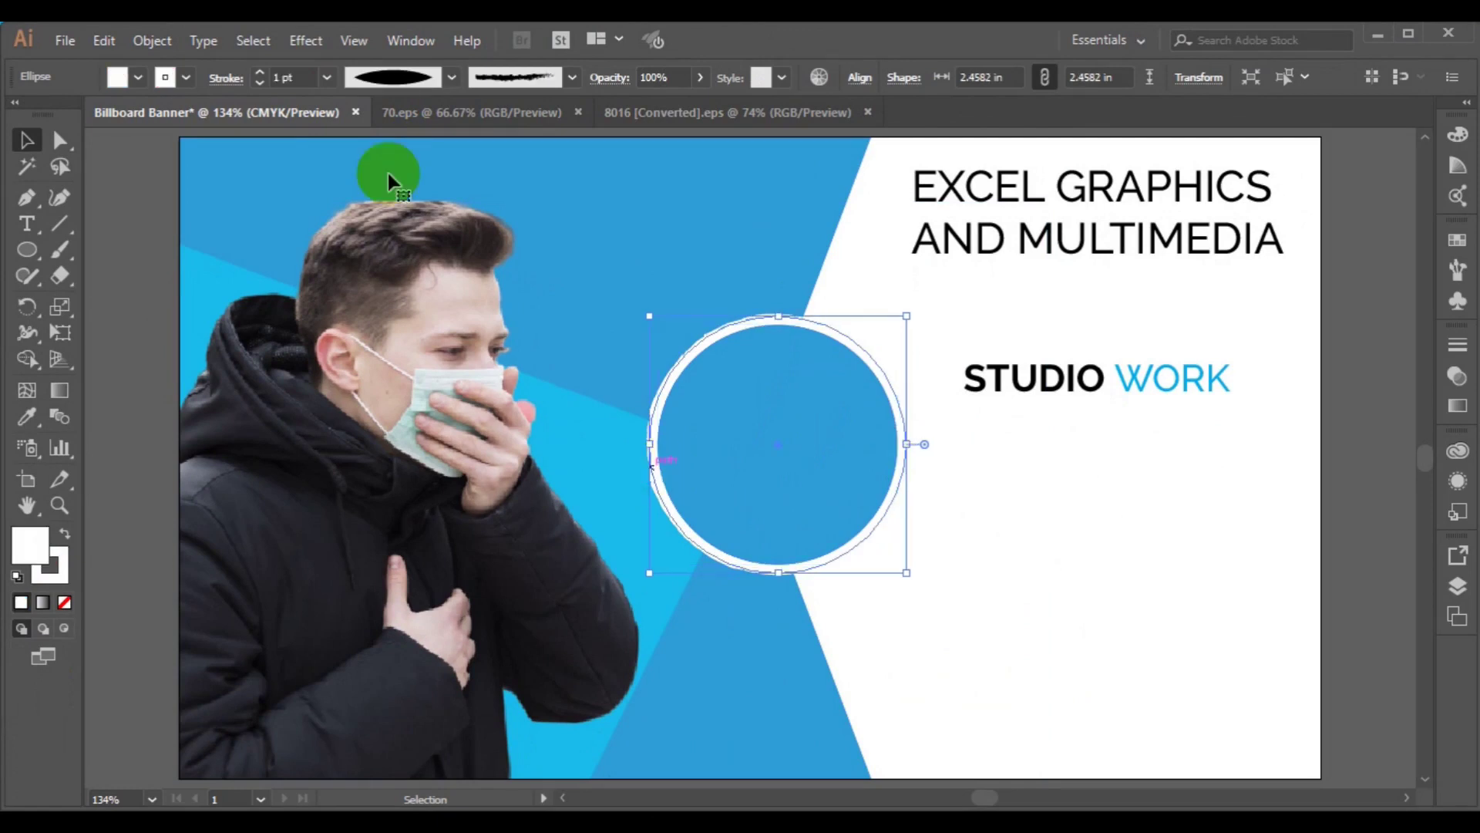
left_click(452, 79)
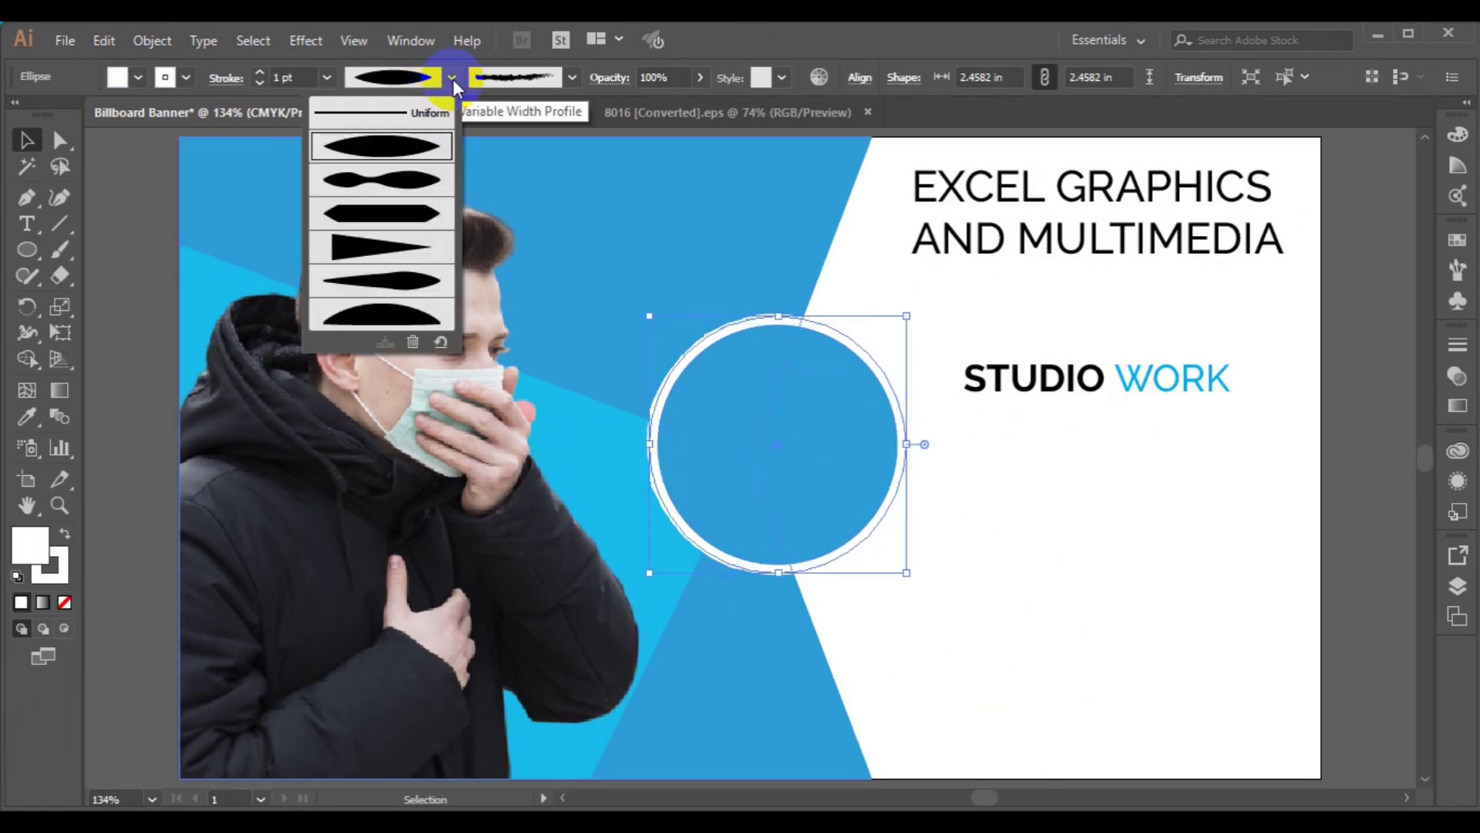
left_click(511, 74)
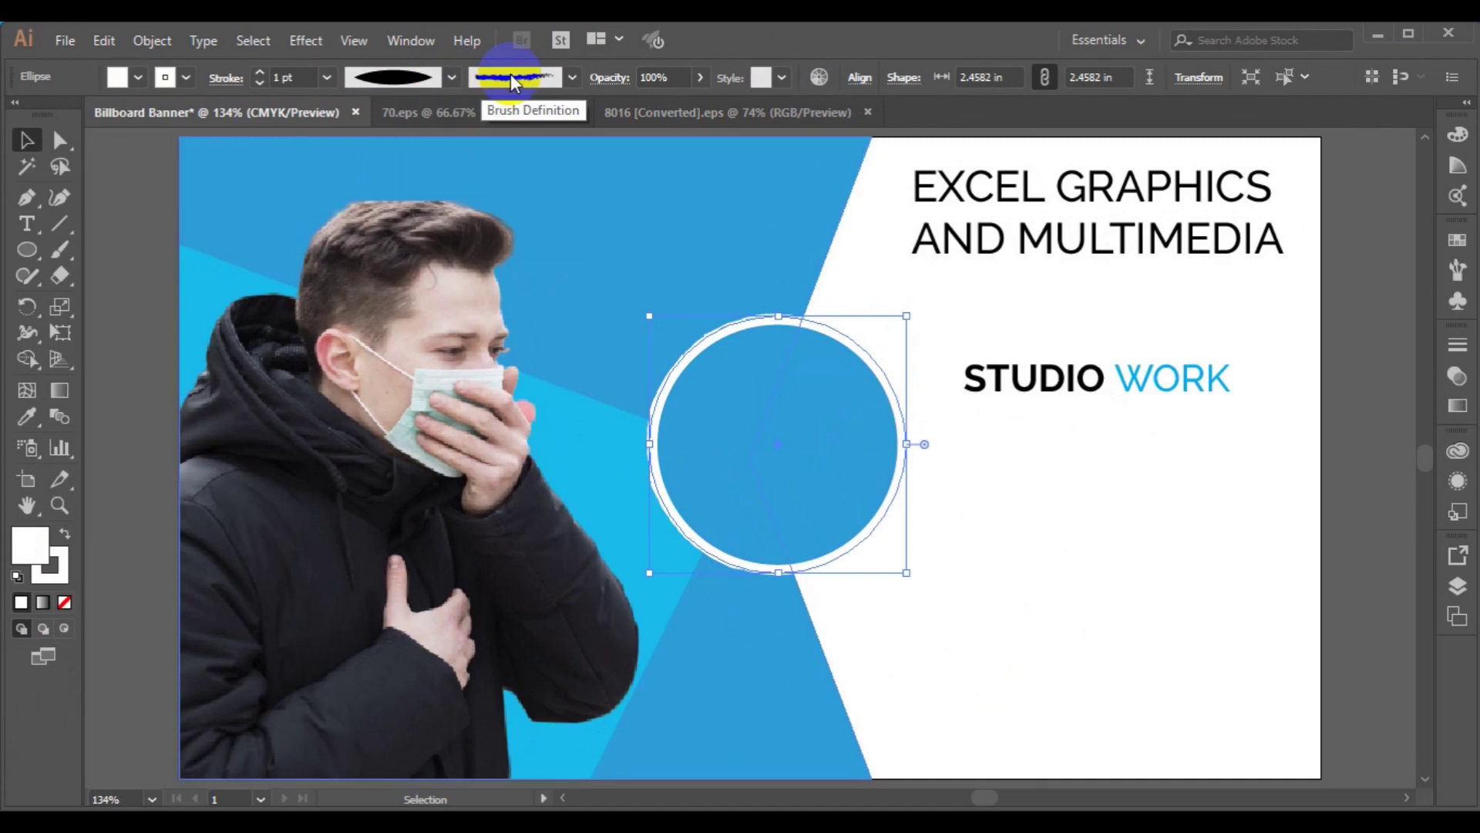
left_click(510, 74)
left_click(513, 184)
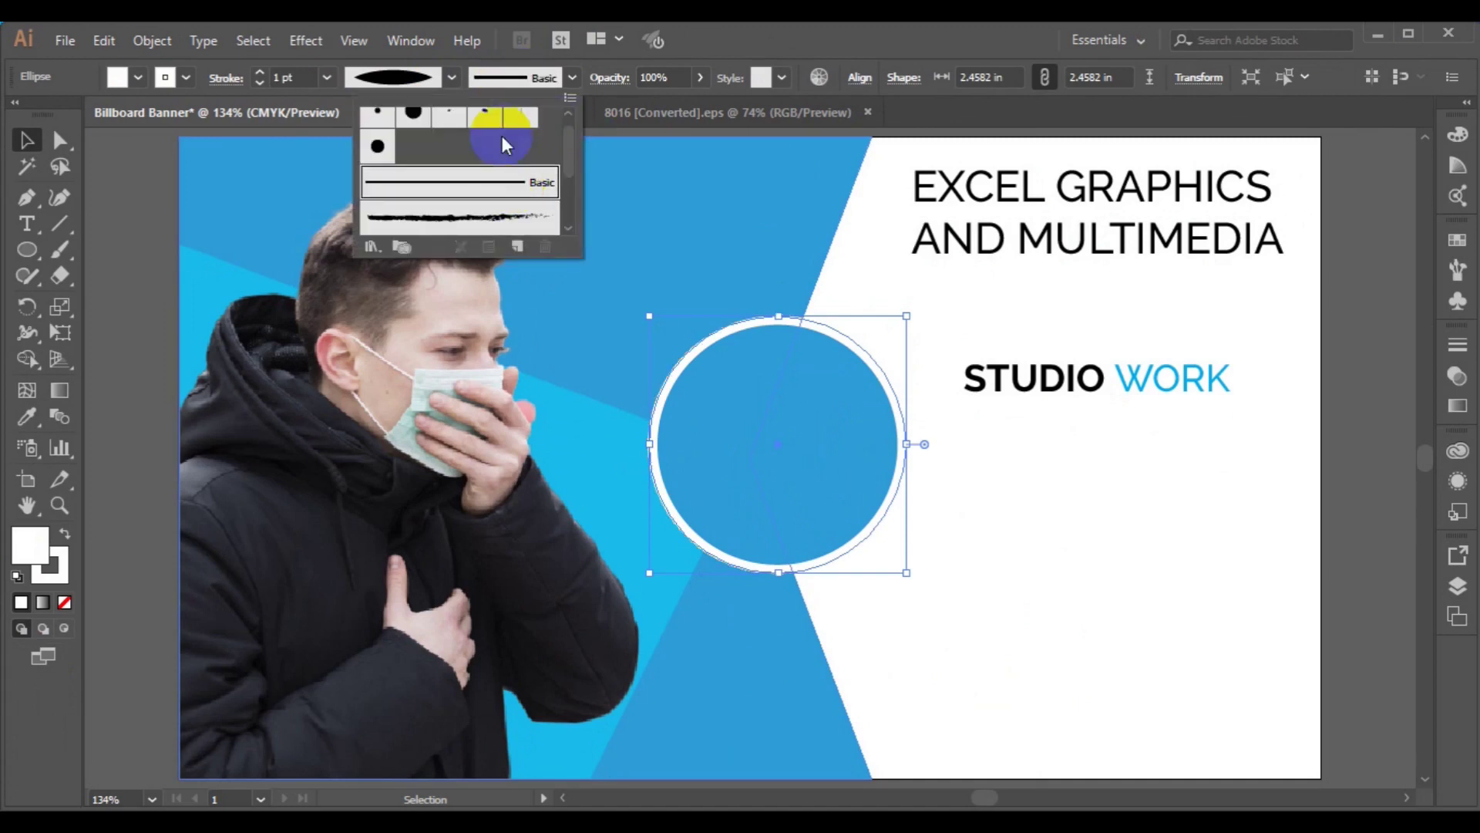
Review the width profile list, then deselect to check the smooth ring
left_click(441, 82)
left_click(441, 82)
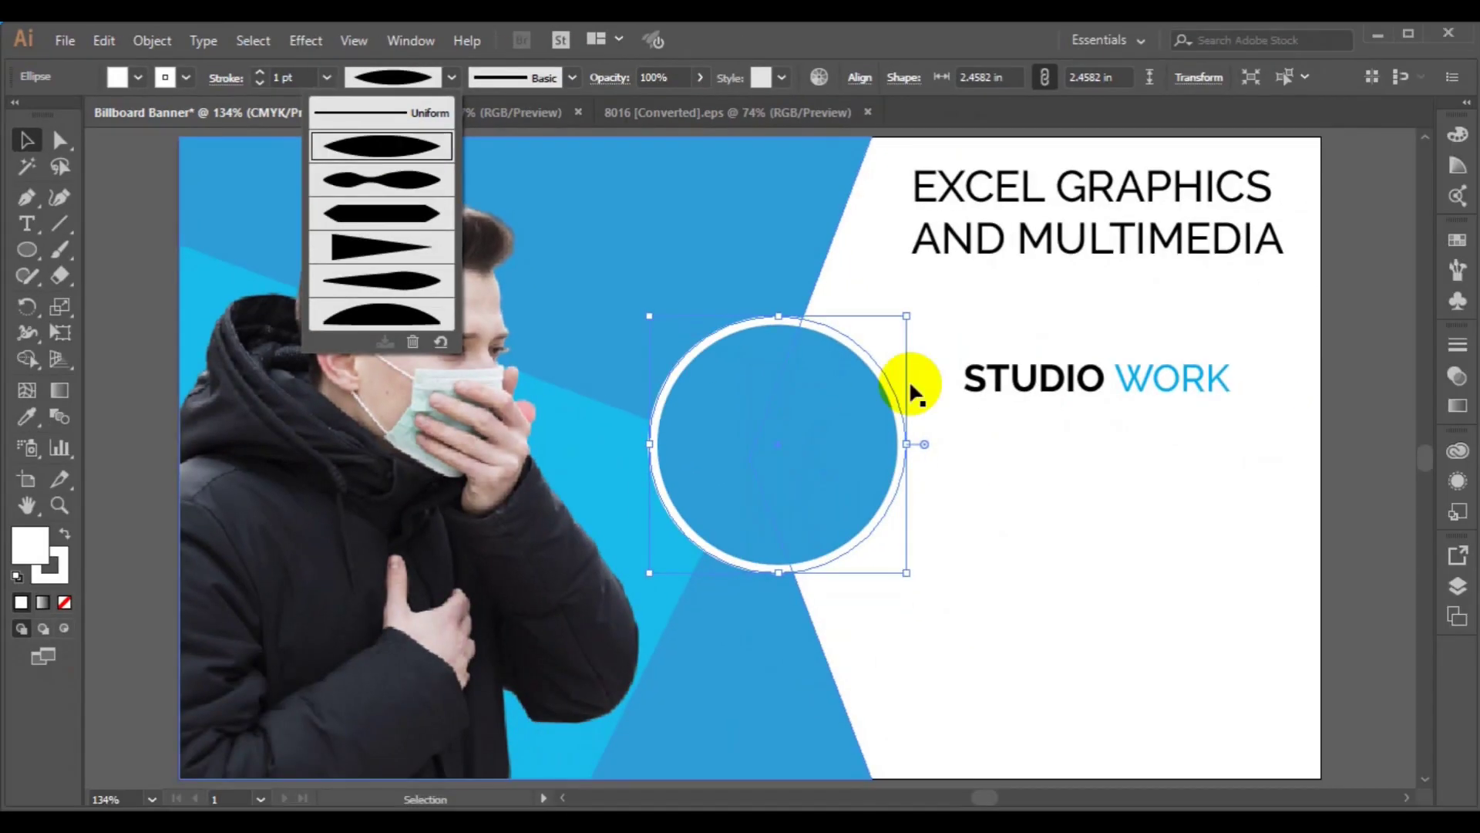
left_click(1249, 495)
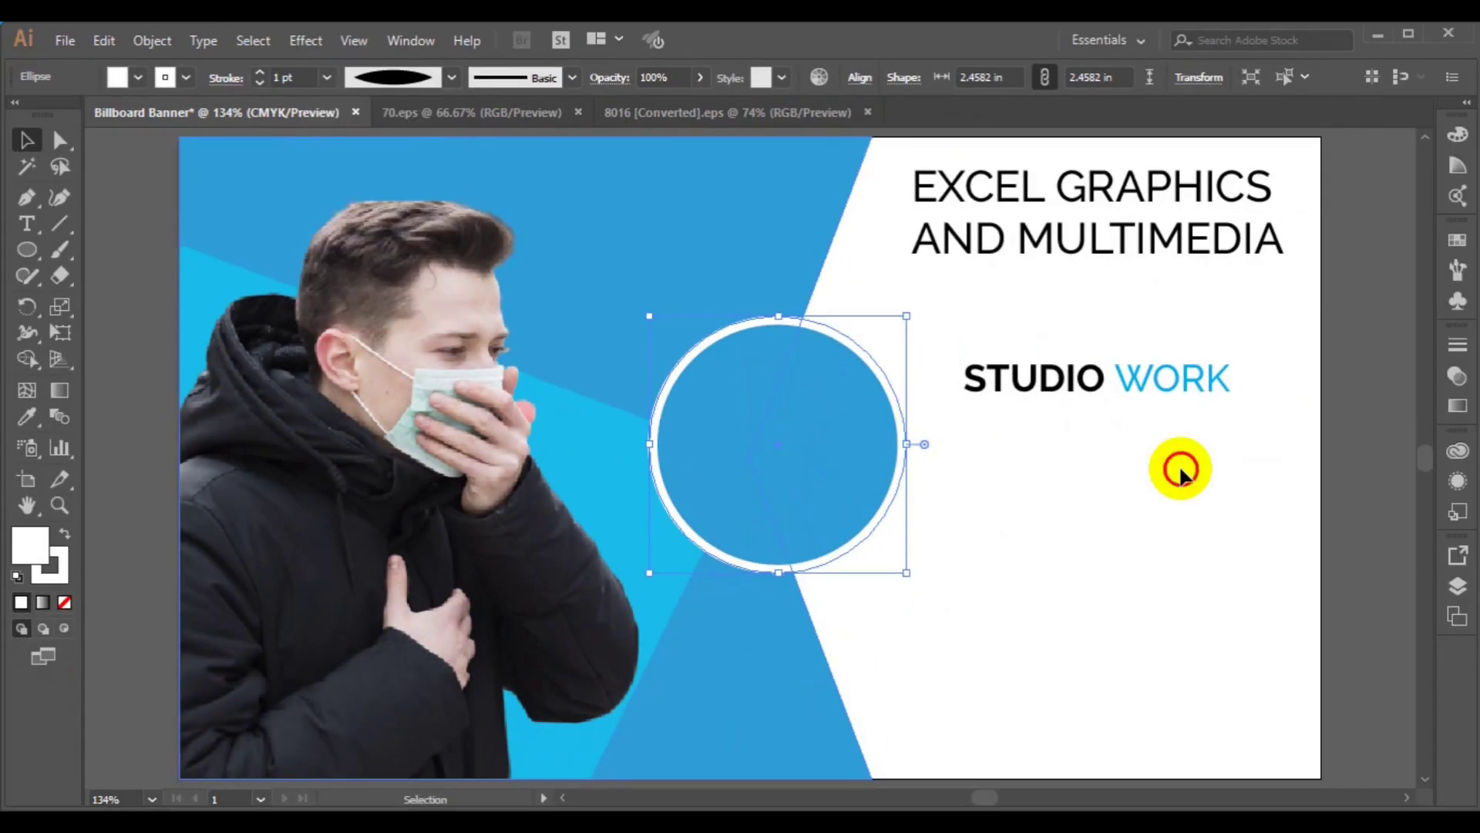
left_click(1106, 547)
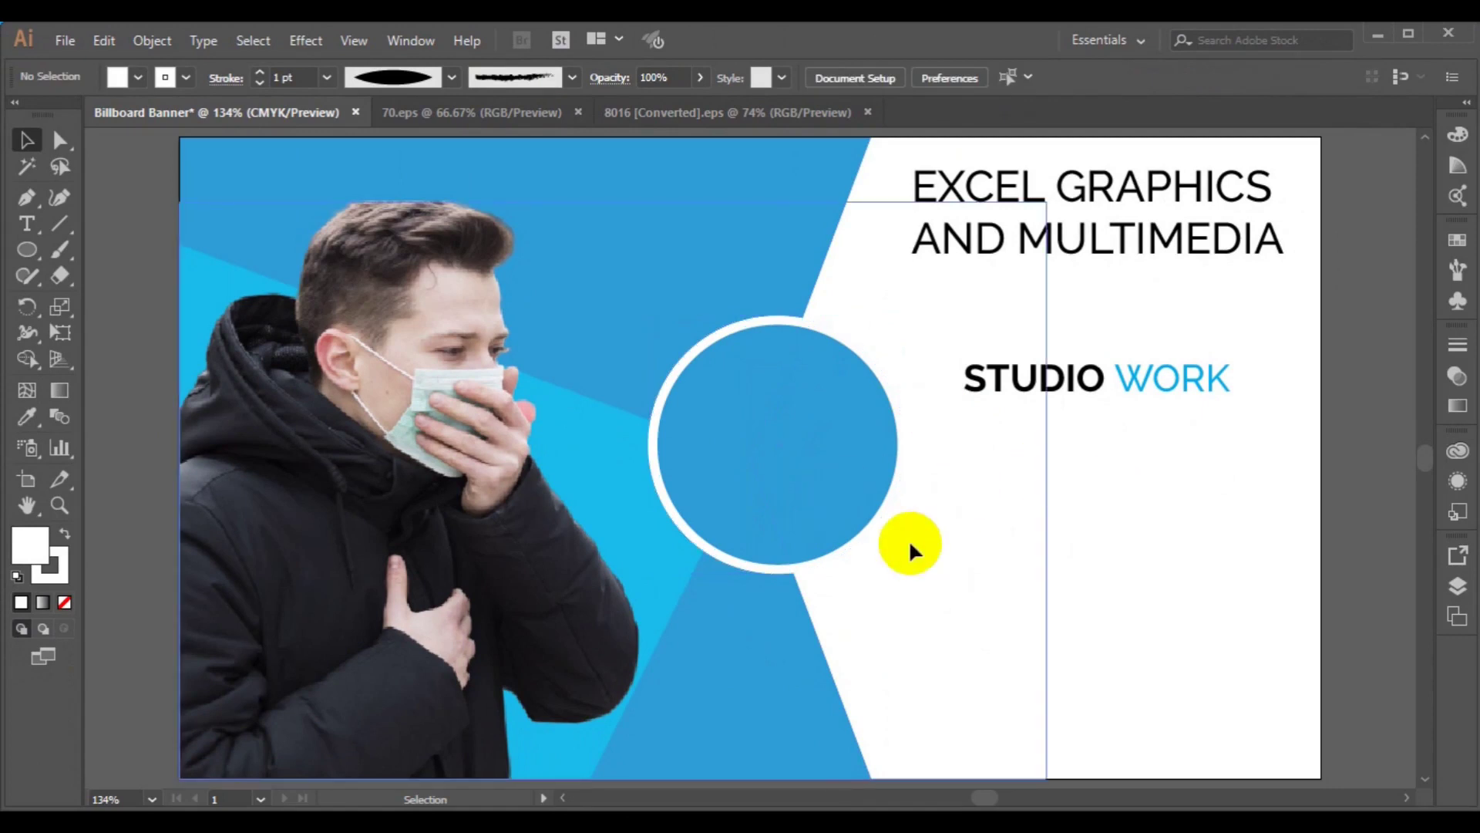
left_click(1058, 391)
key("a")
key("v")
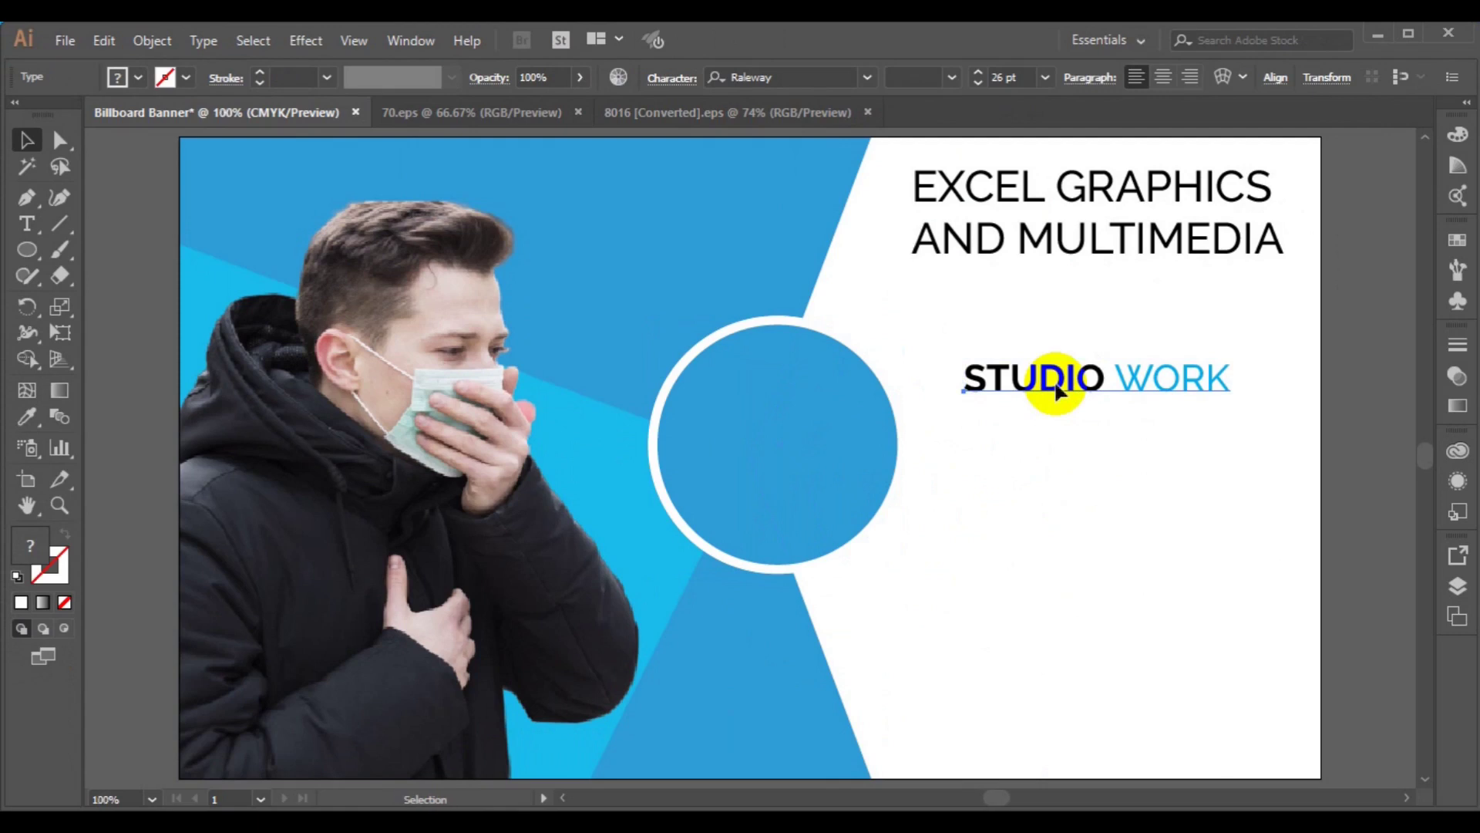
key("ctrl+minus")
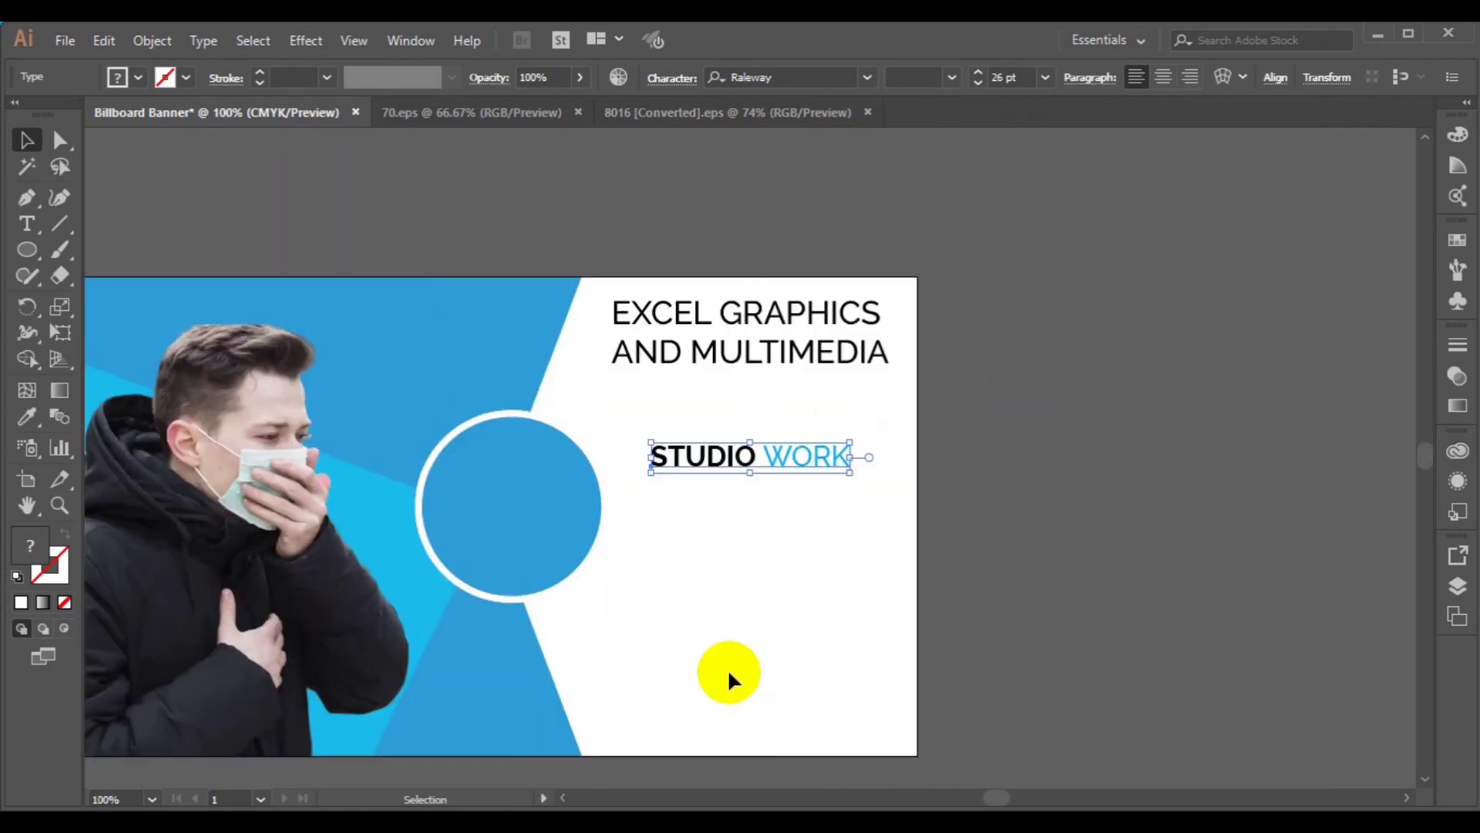
left_click(562, 798)
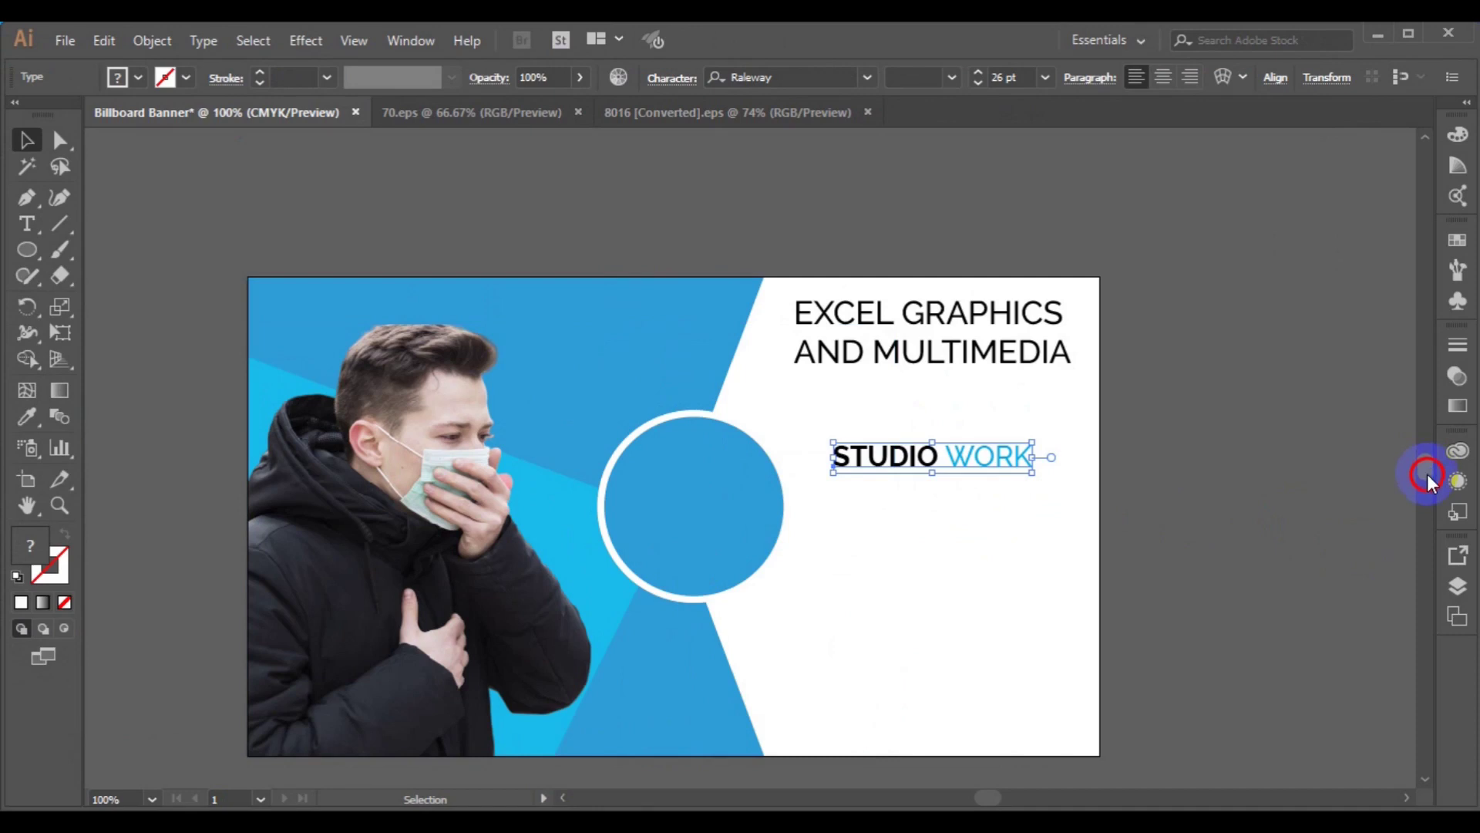
scroll(1427, 478, "down", 5)
scroll(1425, 448, "down", 3)
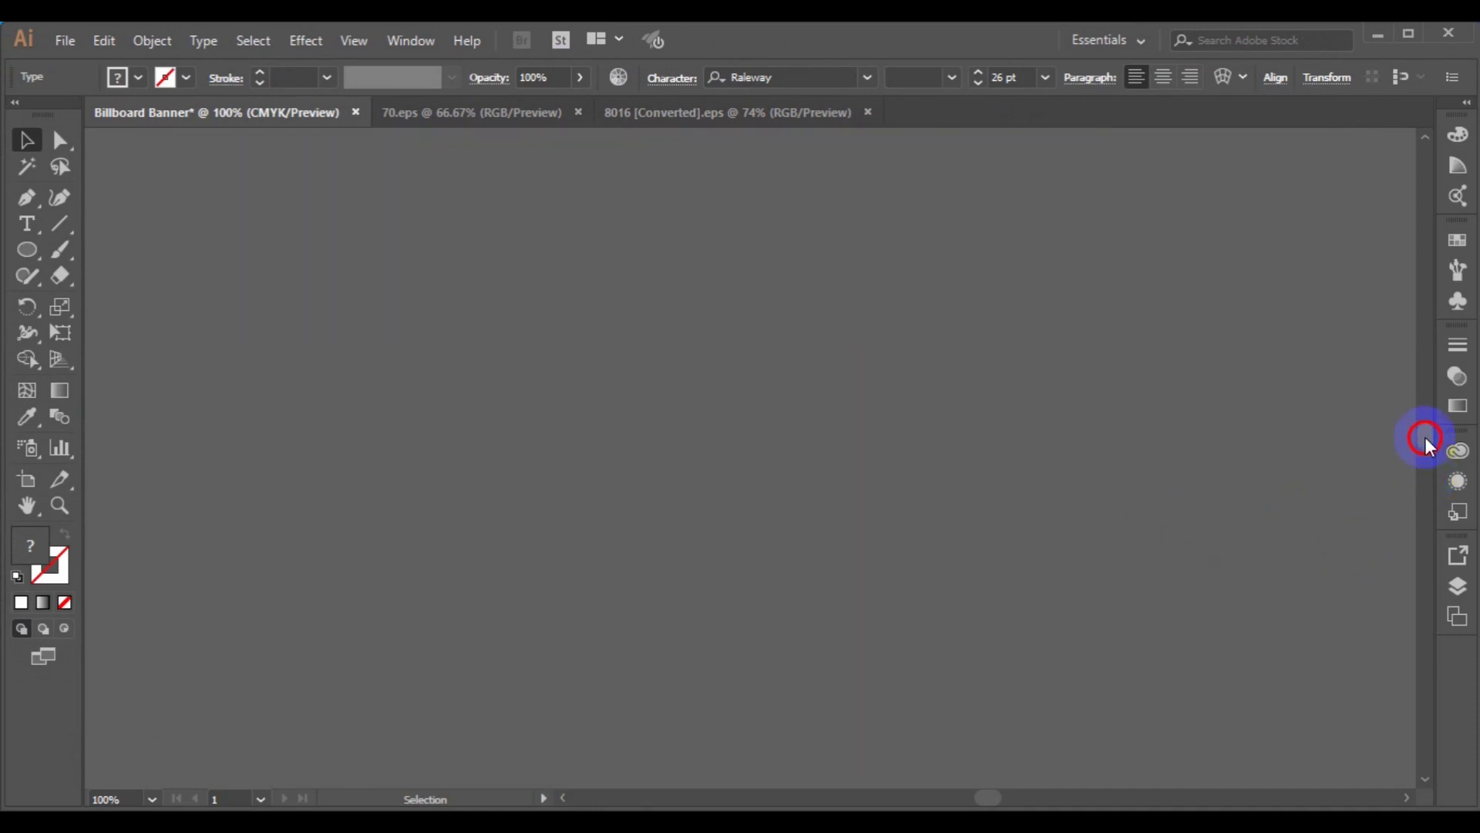
scroll(1424, 433, "up", 1)
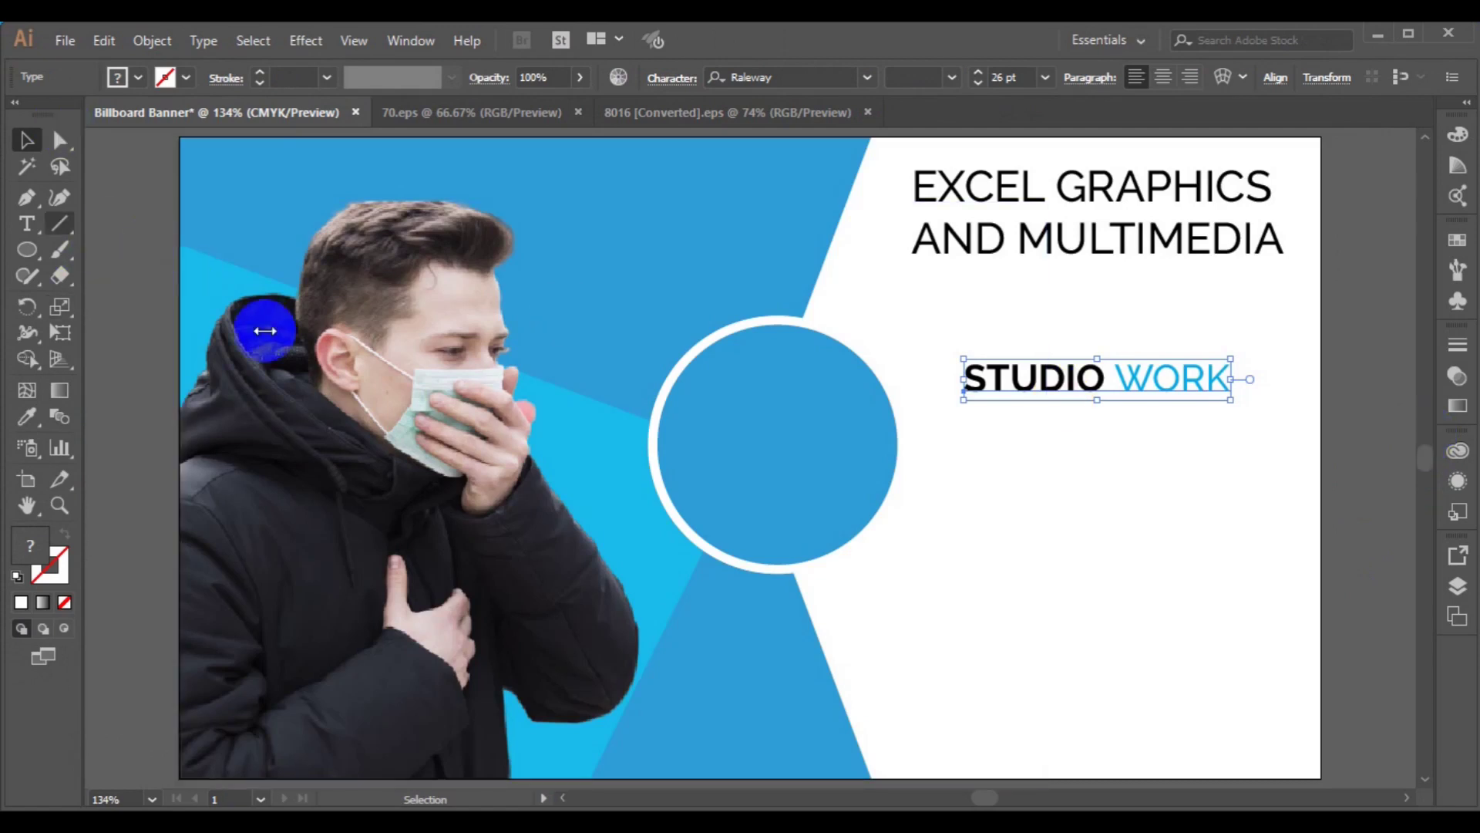
left_click(188, 238)
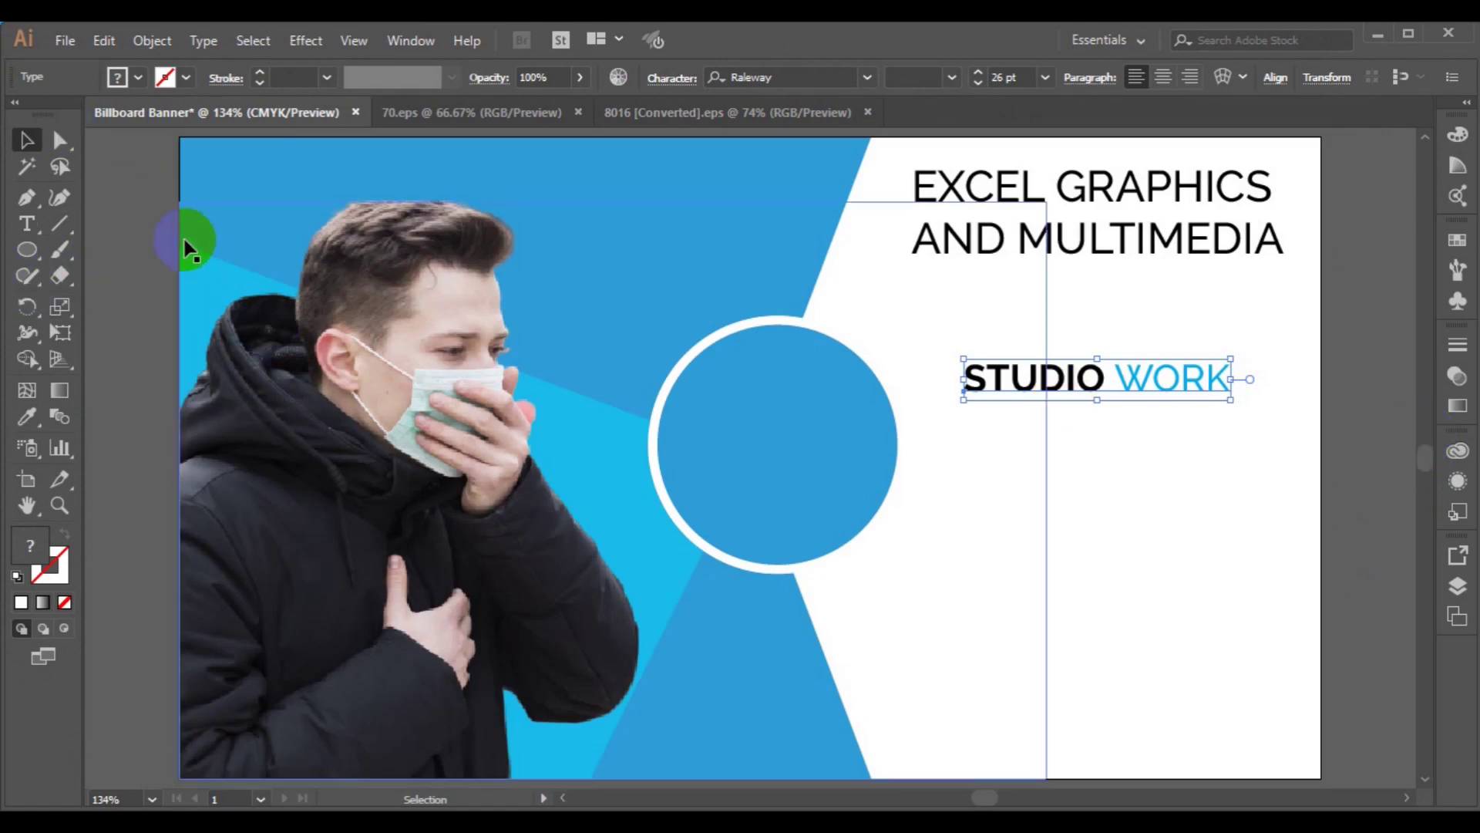
Draw a closed Pen wedge from the artboard's left edge to the circle's left side
left_click(27, 197)
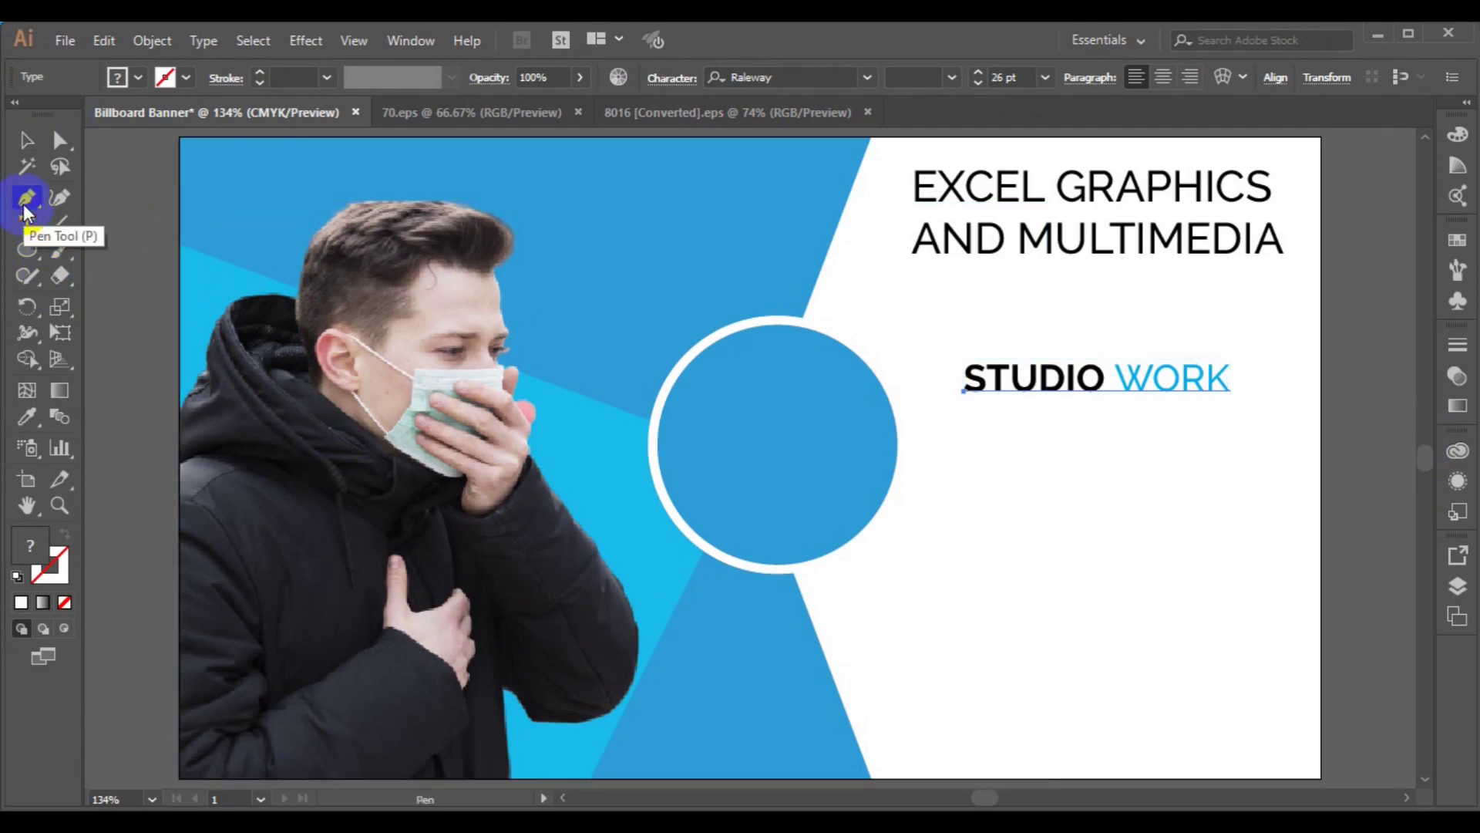
left_click(179, 227)
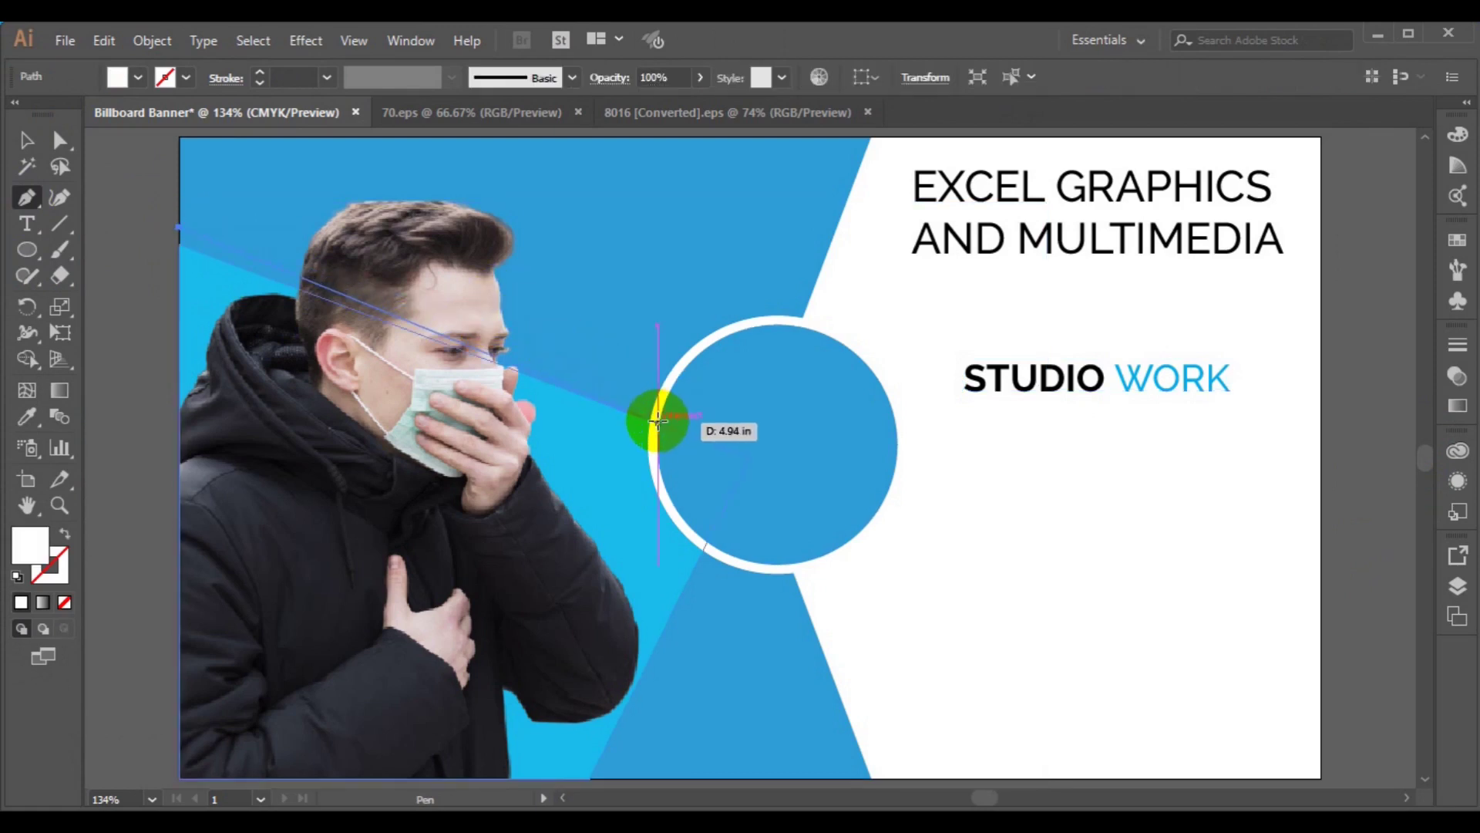
left_click_drag(657, 419, 655, 418)
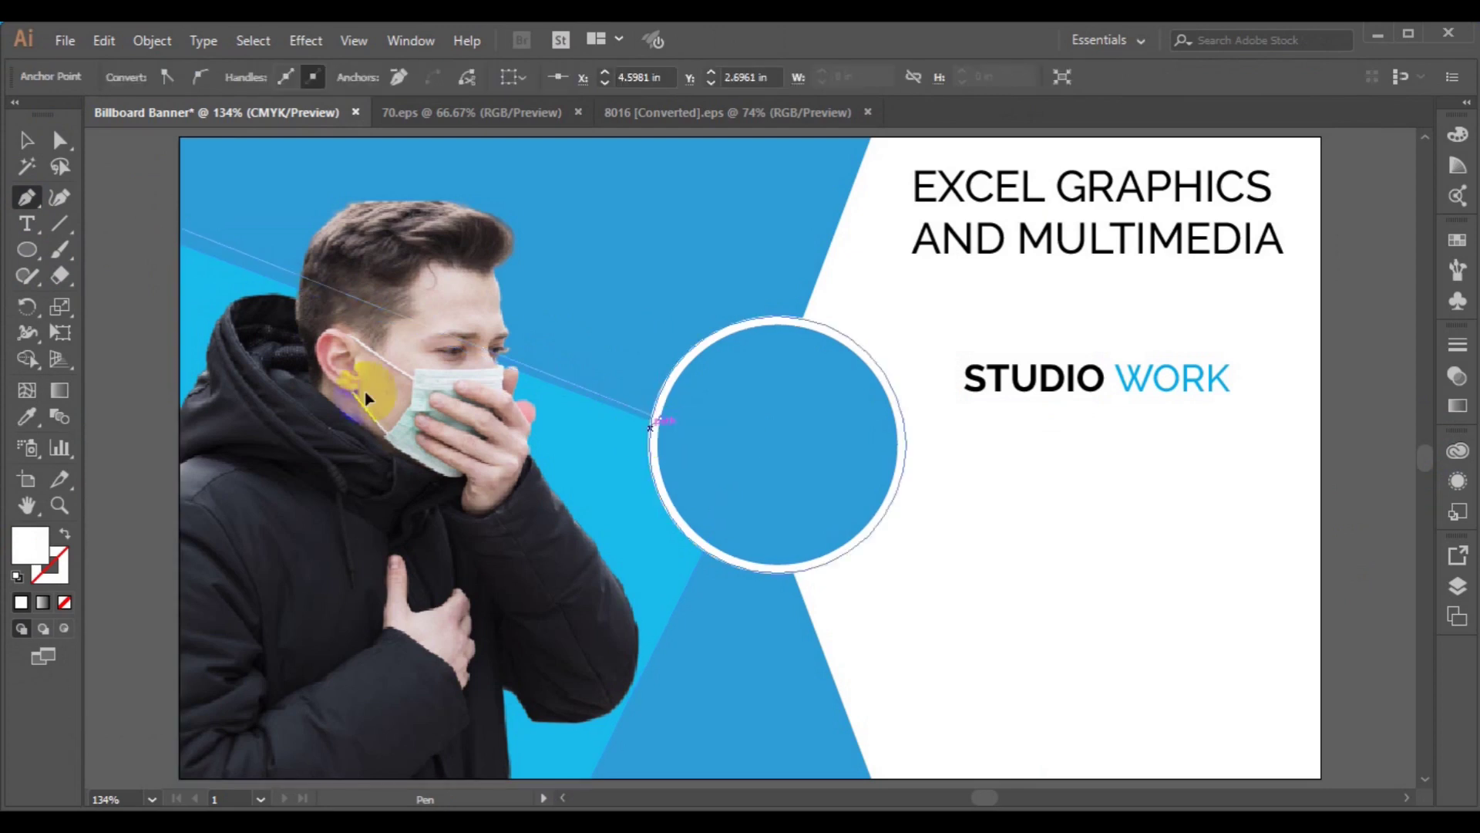
left_click_drag(177, 287, 174, 269)
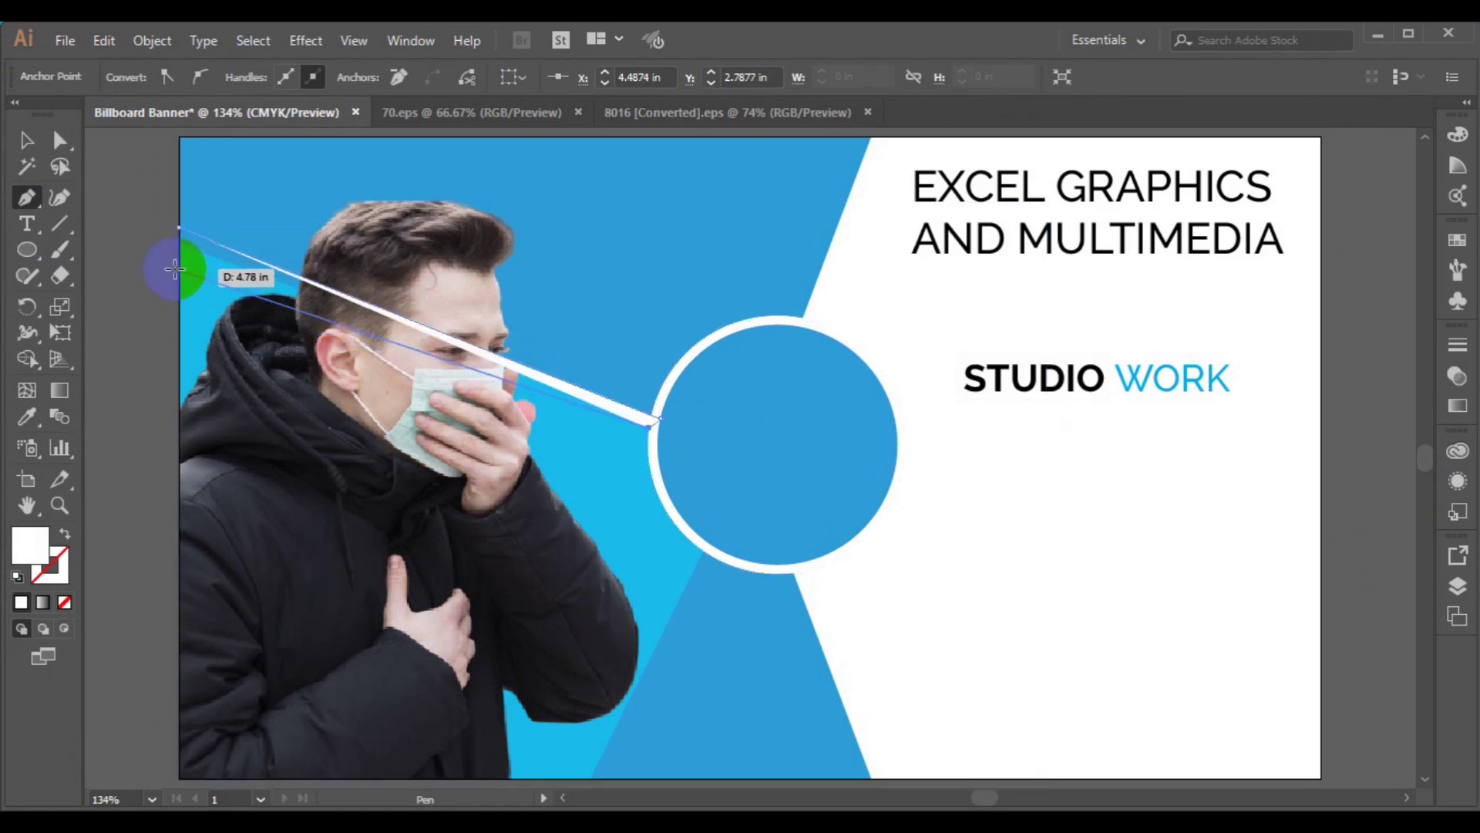
left_click(179, 237)
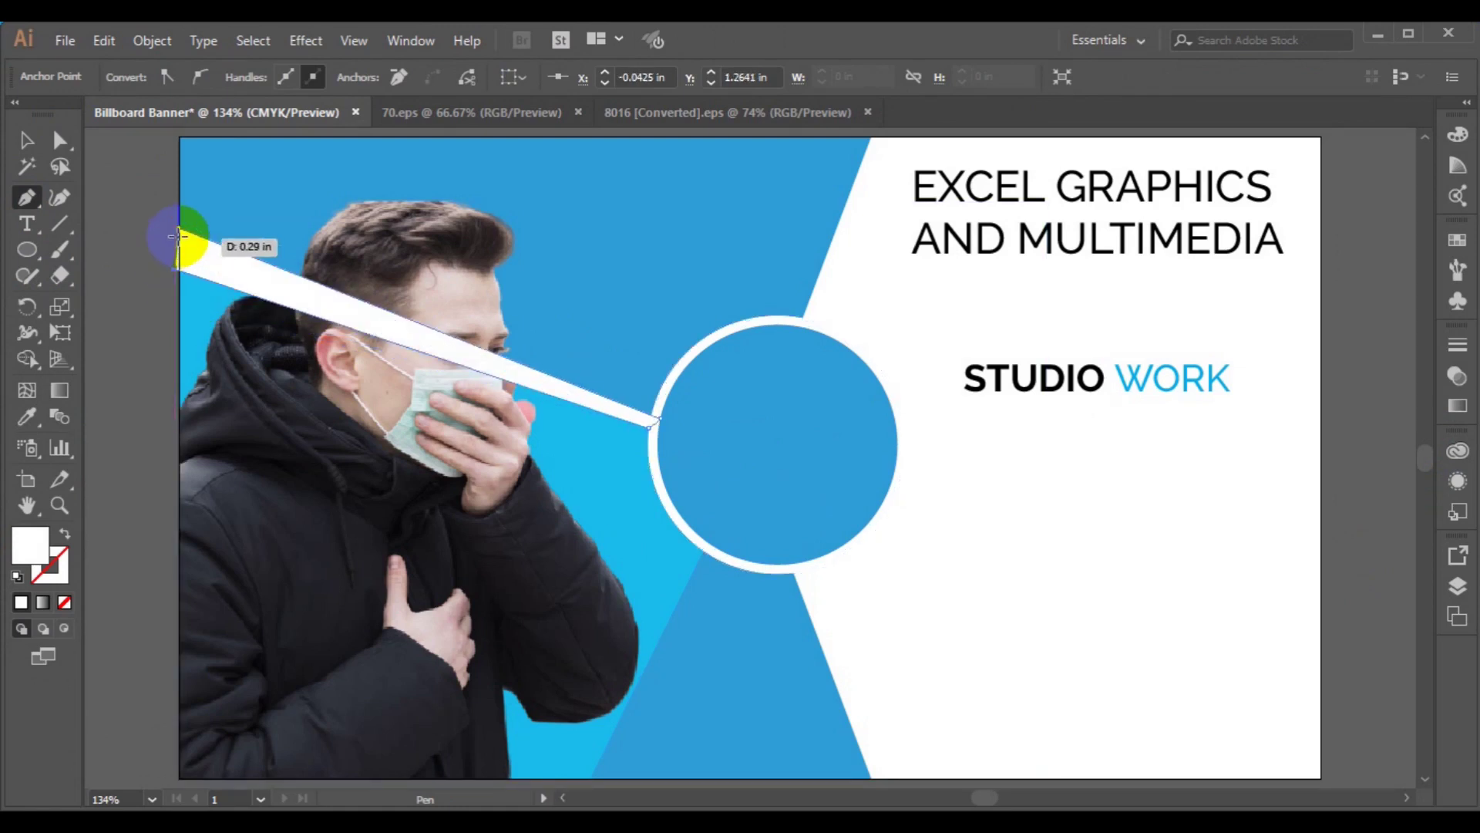
left_click(179, 229)
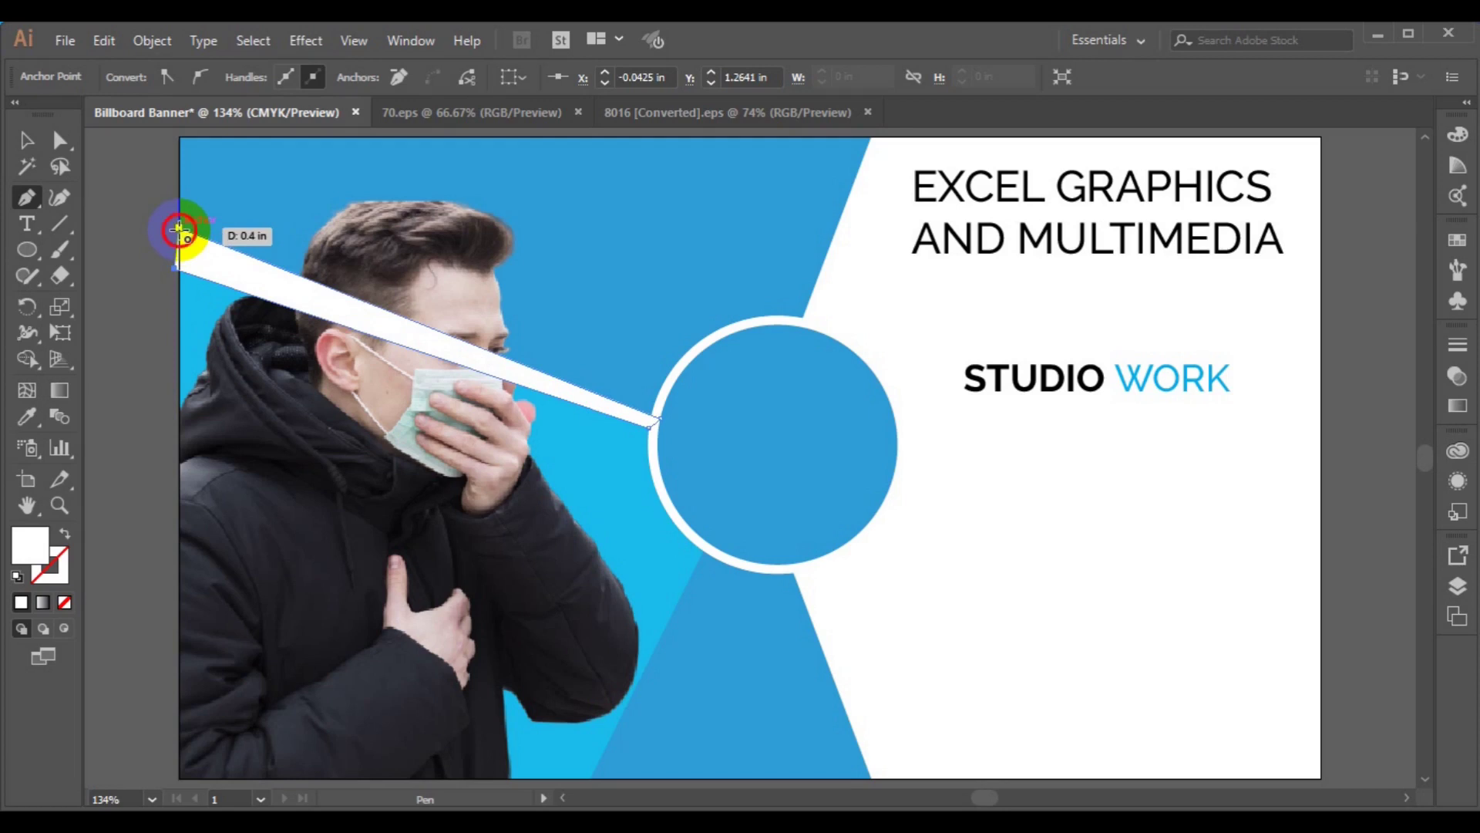
left_click(27, 140)
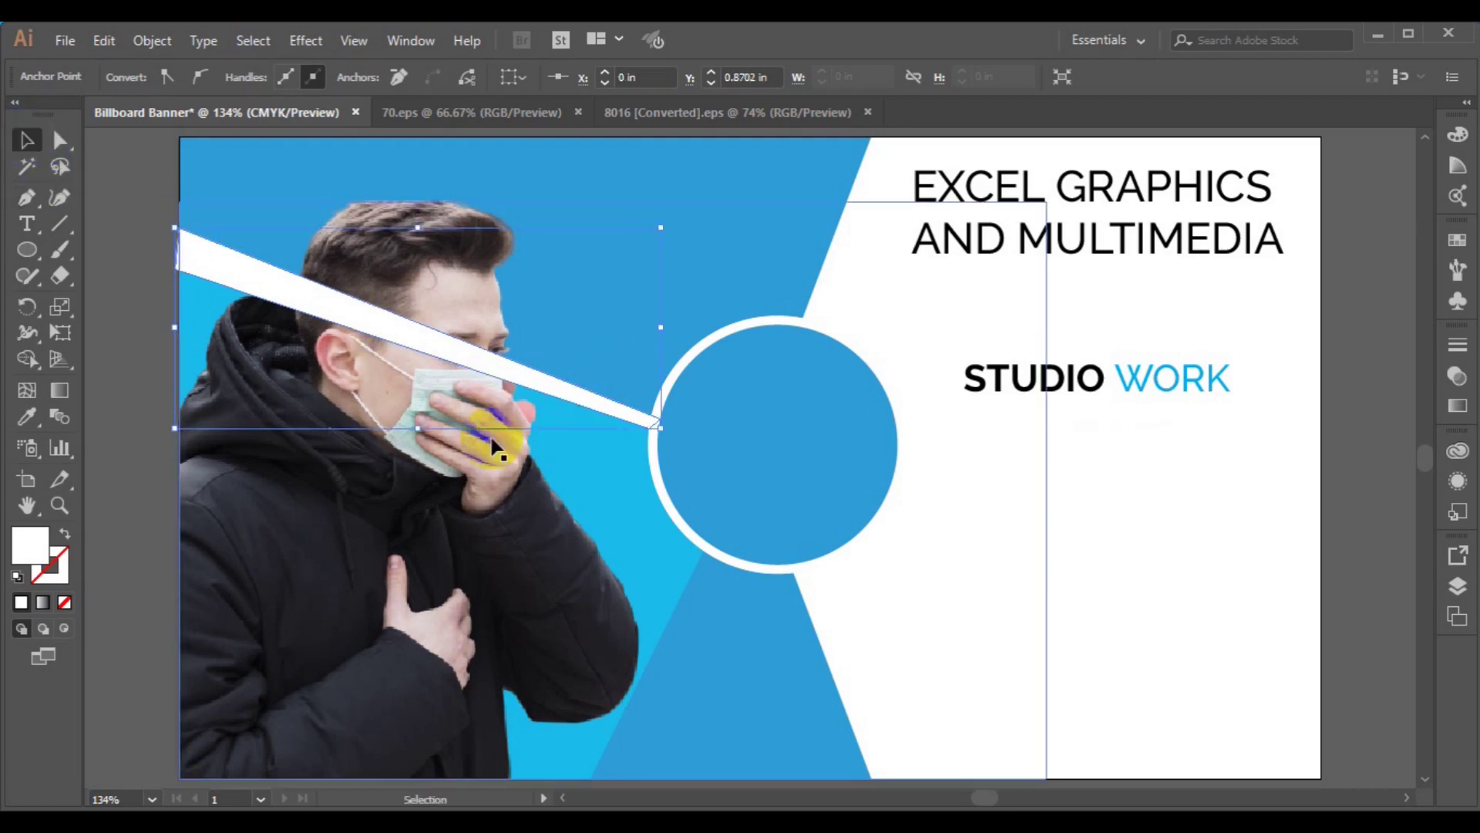
Select the man's photo beneath the new stripe
right_click(443, 500)
left_click(443, 500)
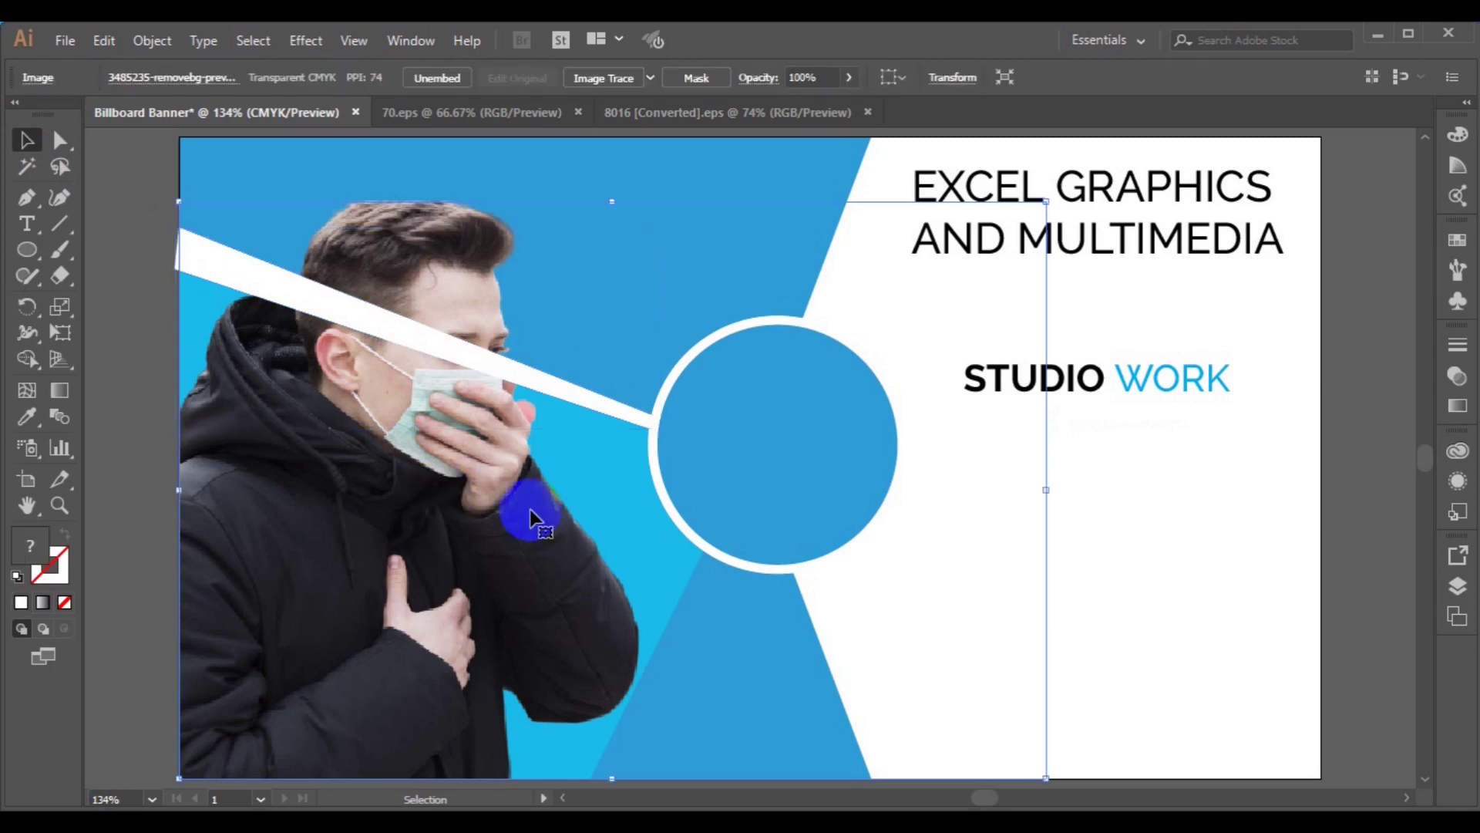
left_click(624, 524, "shift")
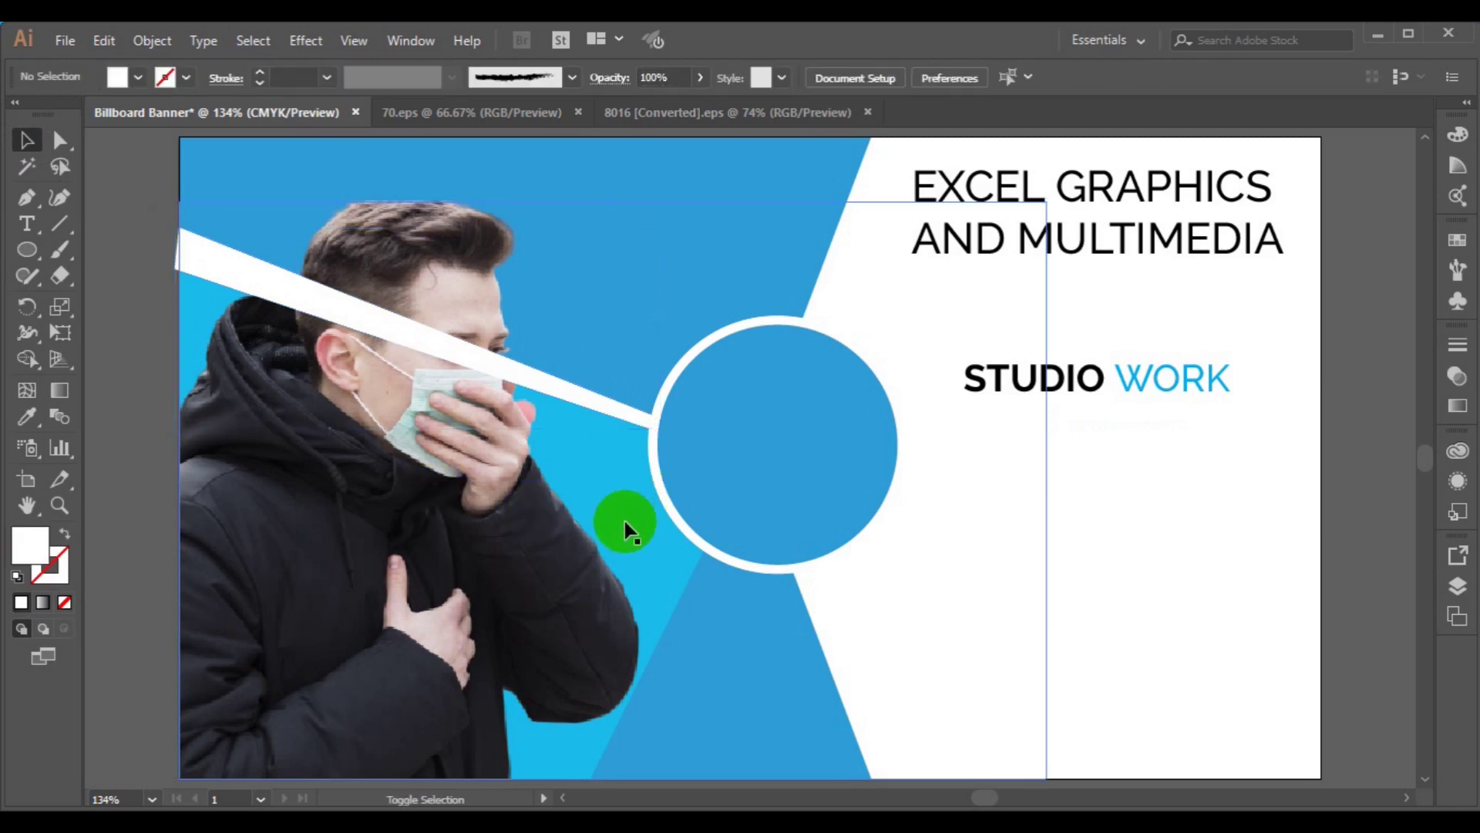
Reselect the man's photo and zoom to 100% with Ctrl+1 to see the whole banner
right_click(626, 524)
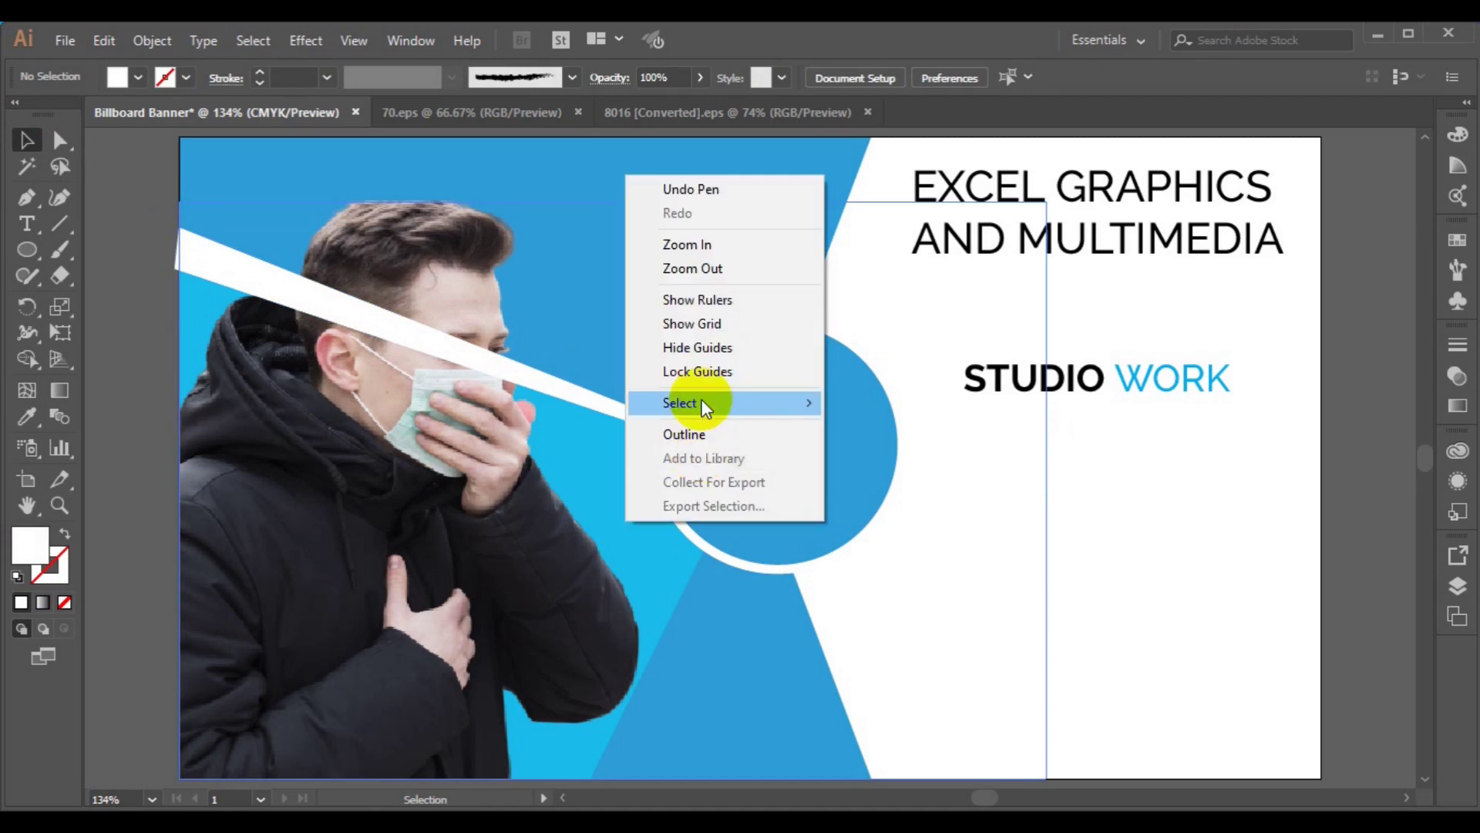
mouse_move(718, 405)
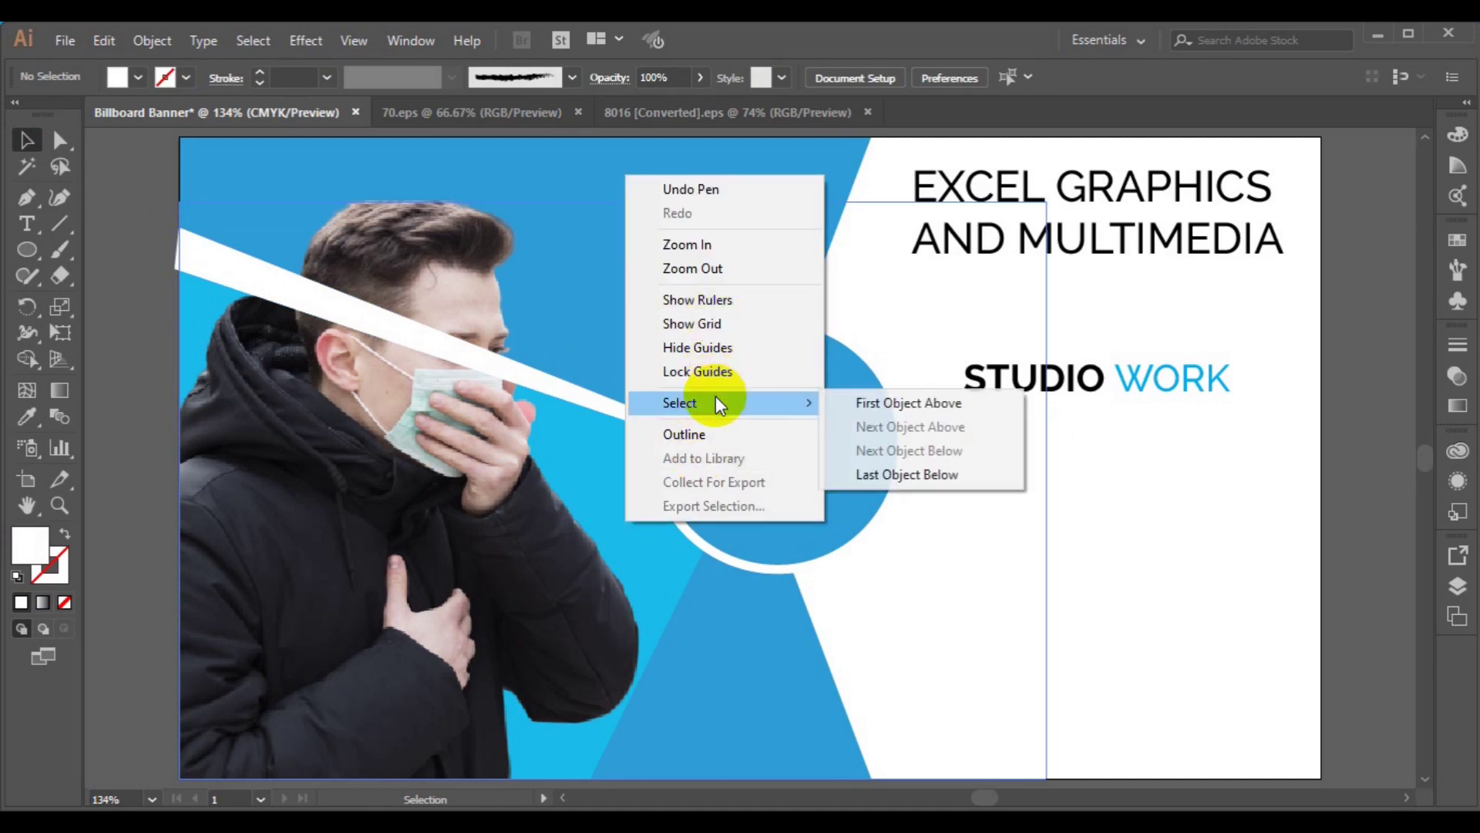
left_click(148, 398)
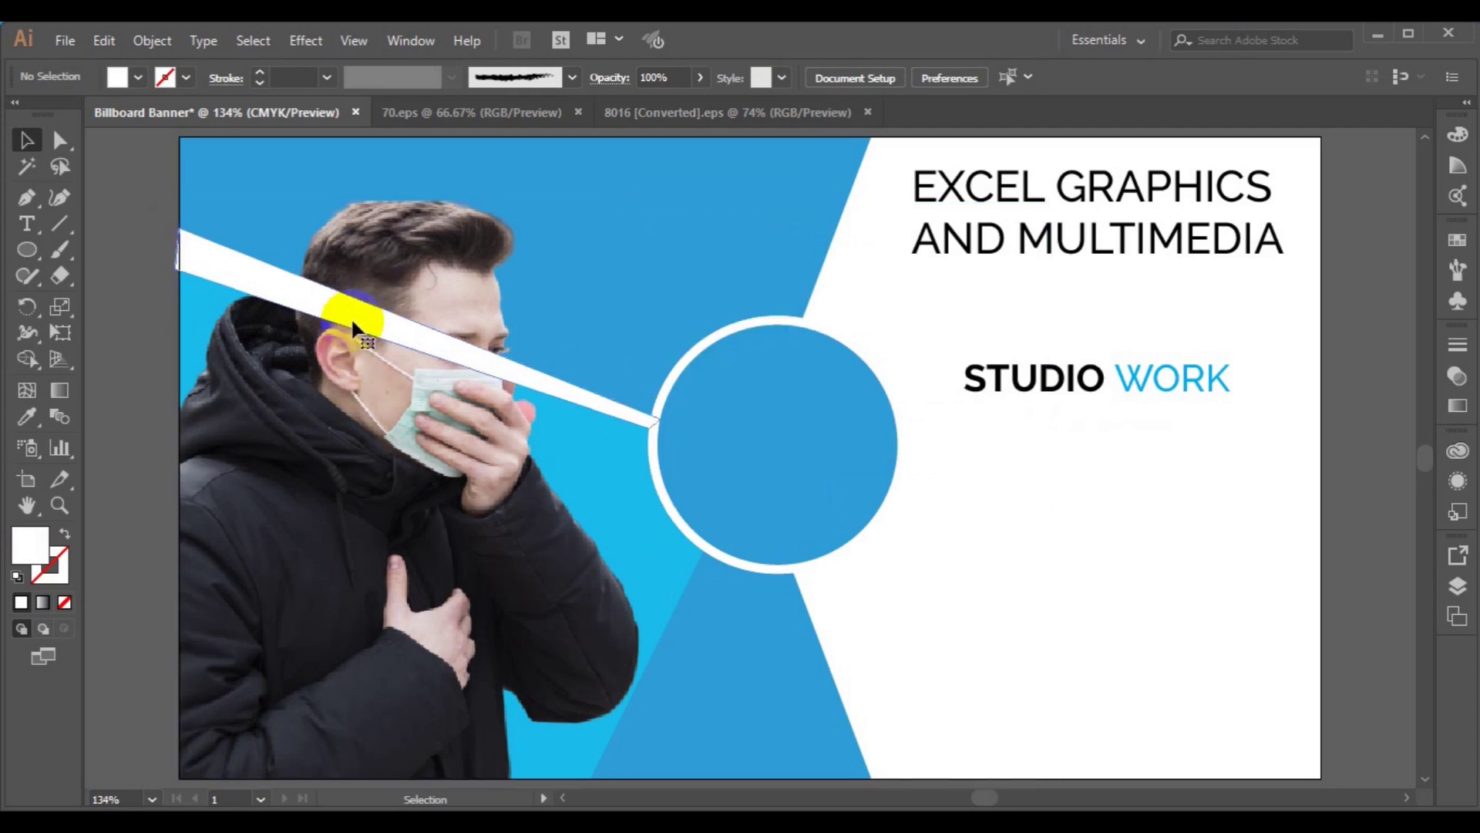
left_click(352, 324)
left_click(368, 479)
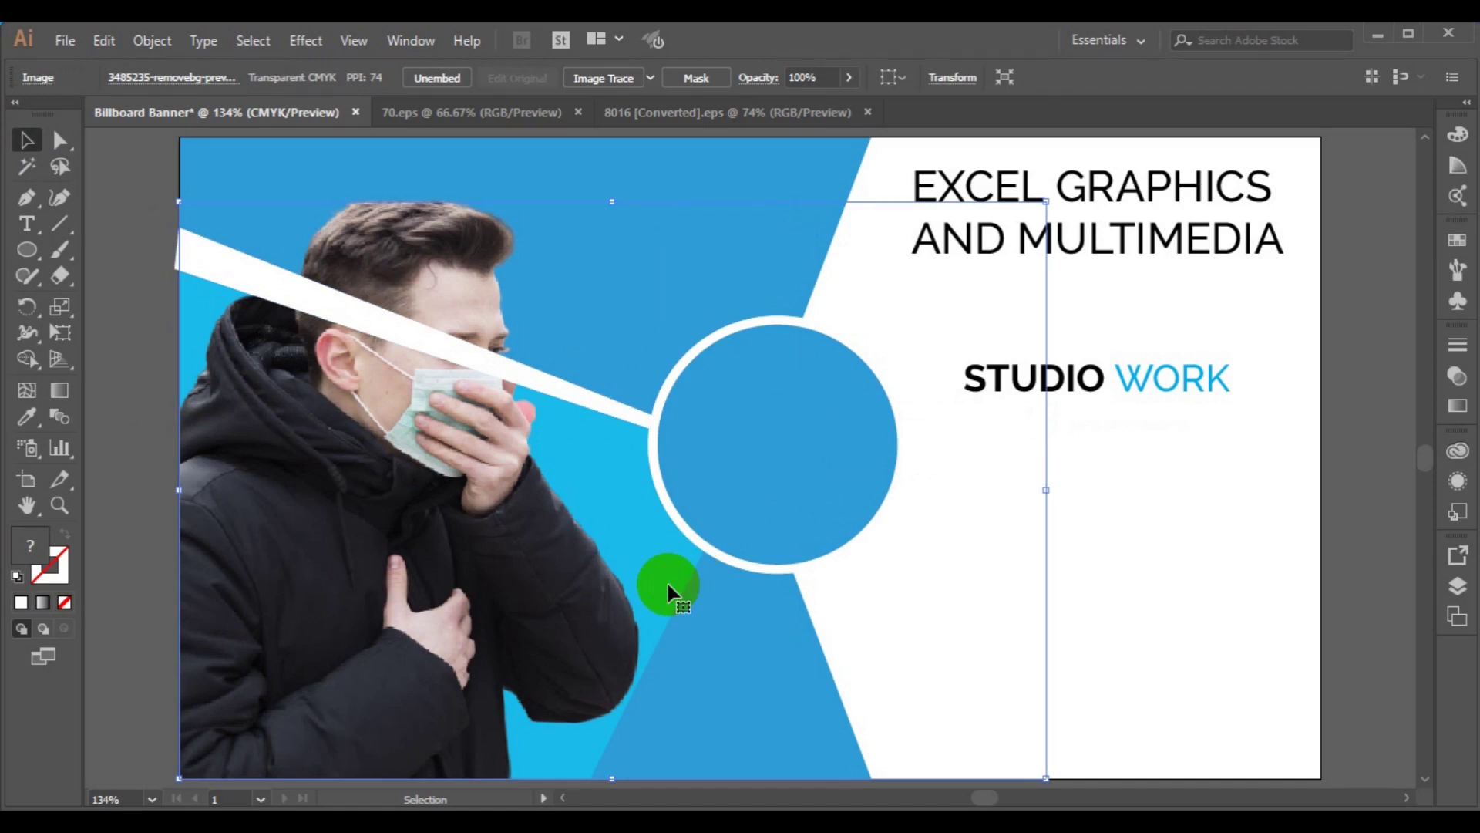
left_click(170, 382)
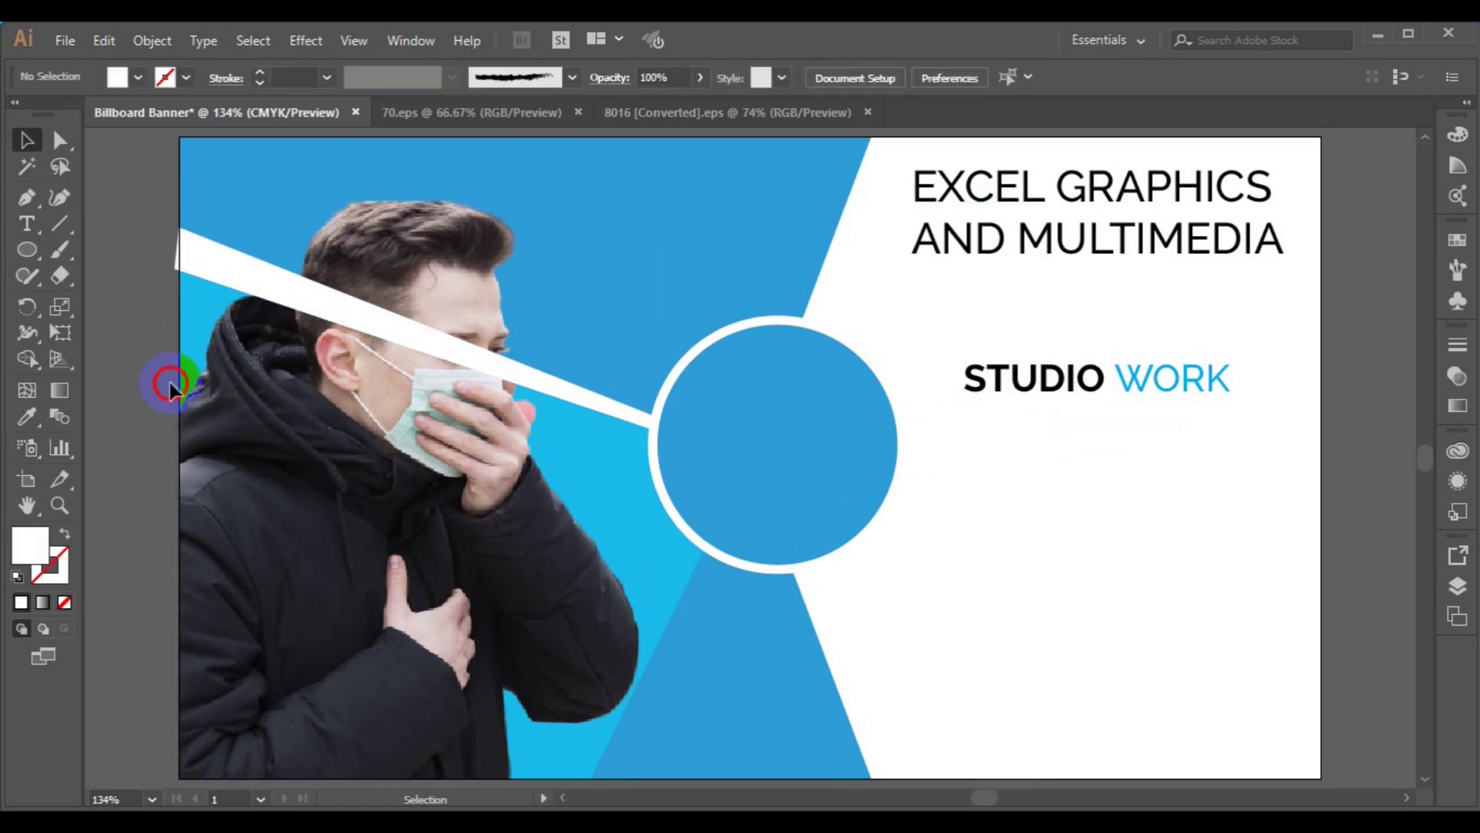
left_click(202, 343)
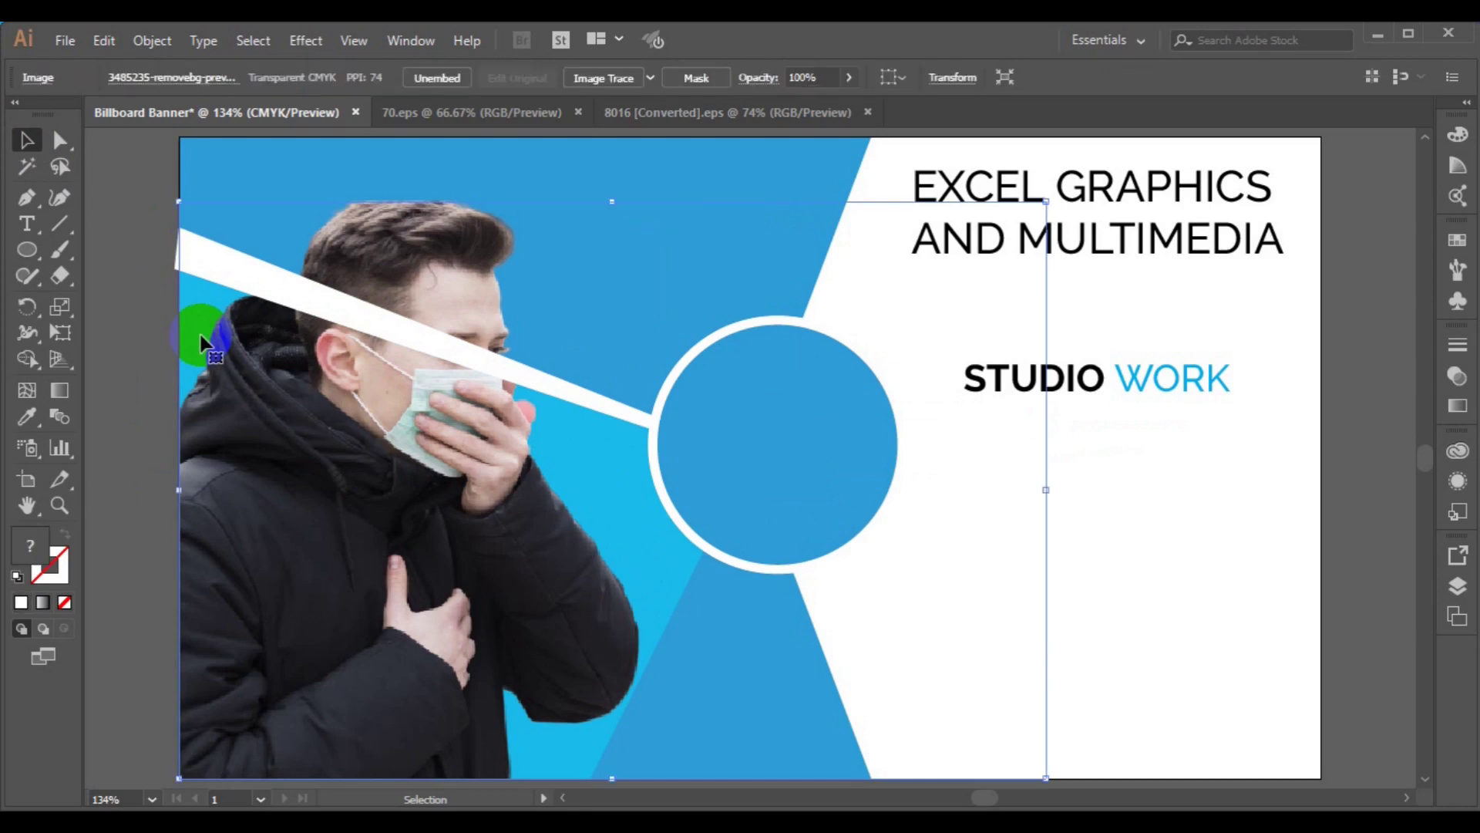
key("ctrl+1")
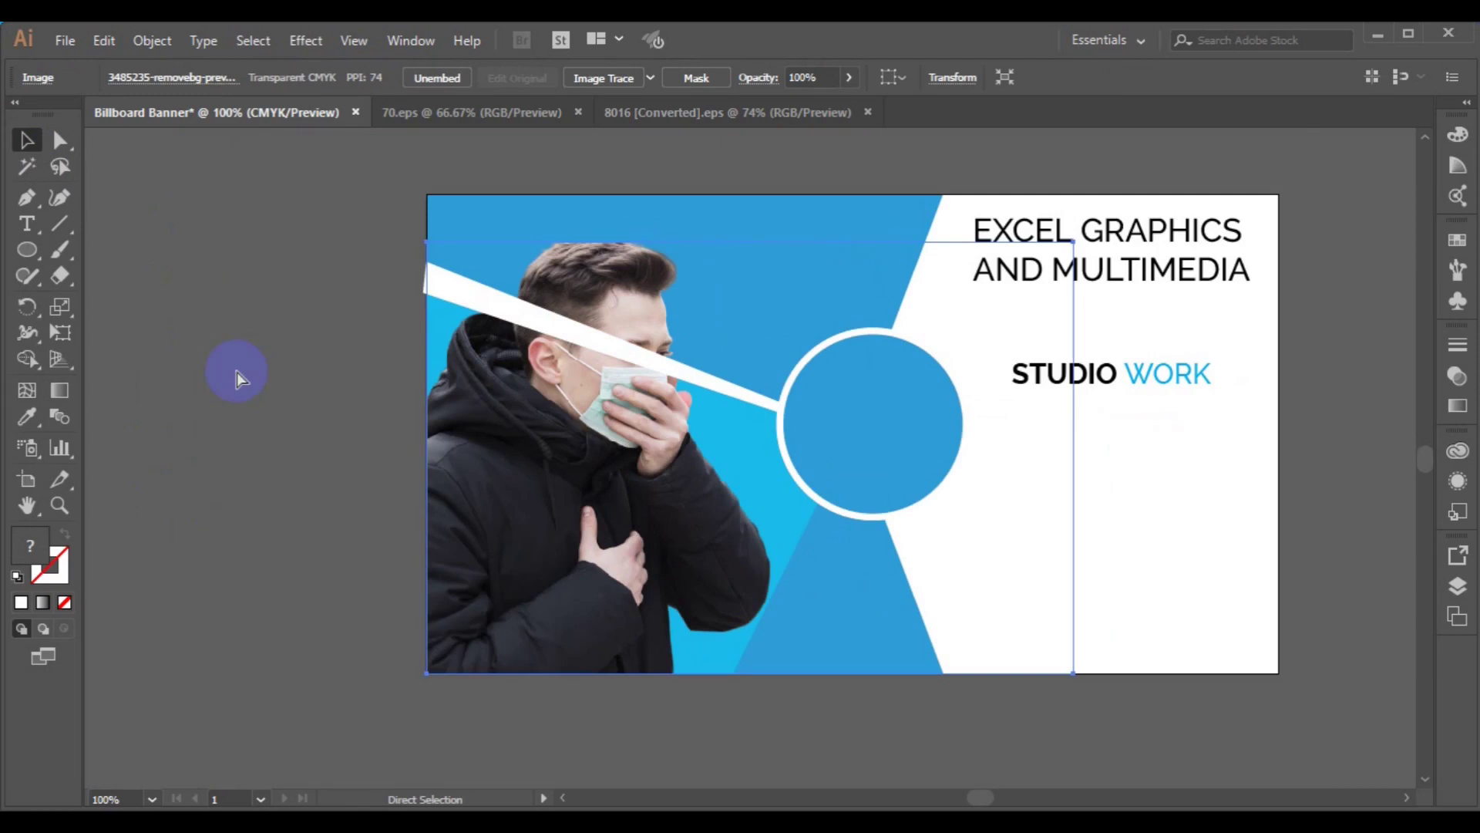
Move the photo aside and bring the blue circle and white ring to the front
left_click_drag(495, 485, 227, 576)
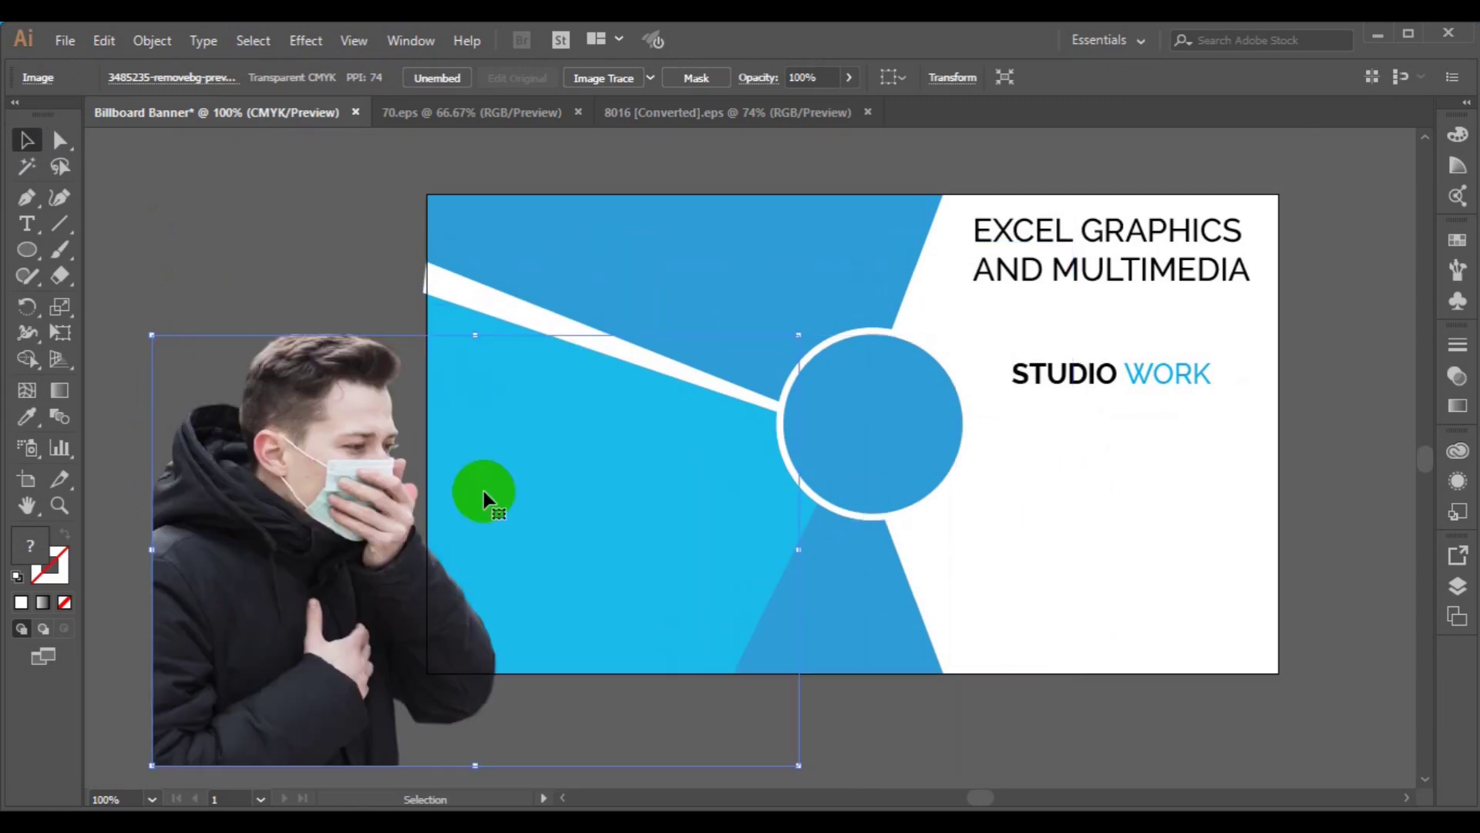
left_click(521, 325)
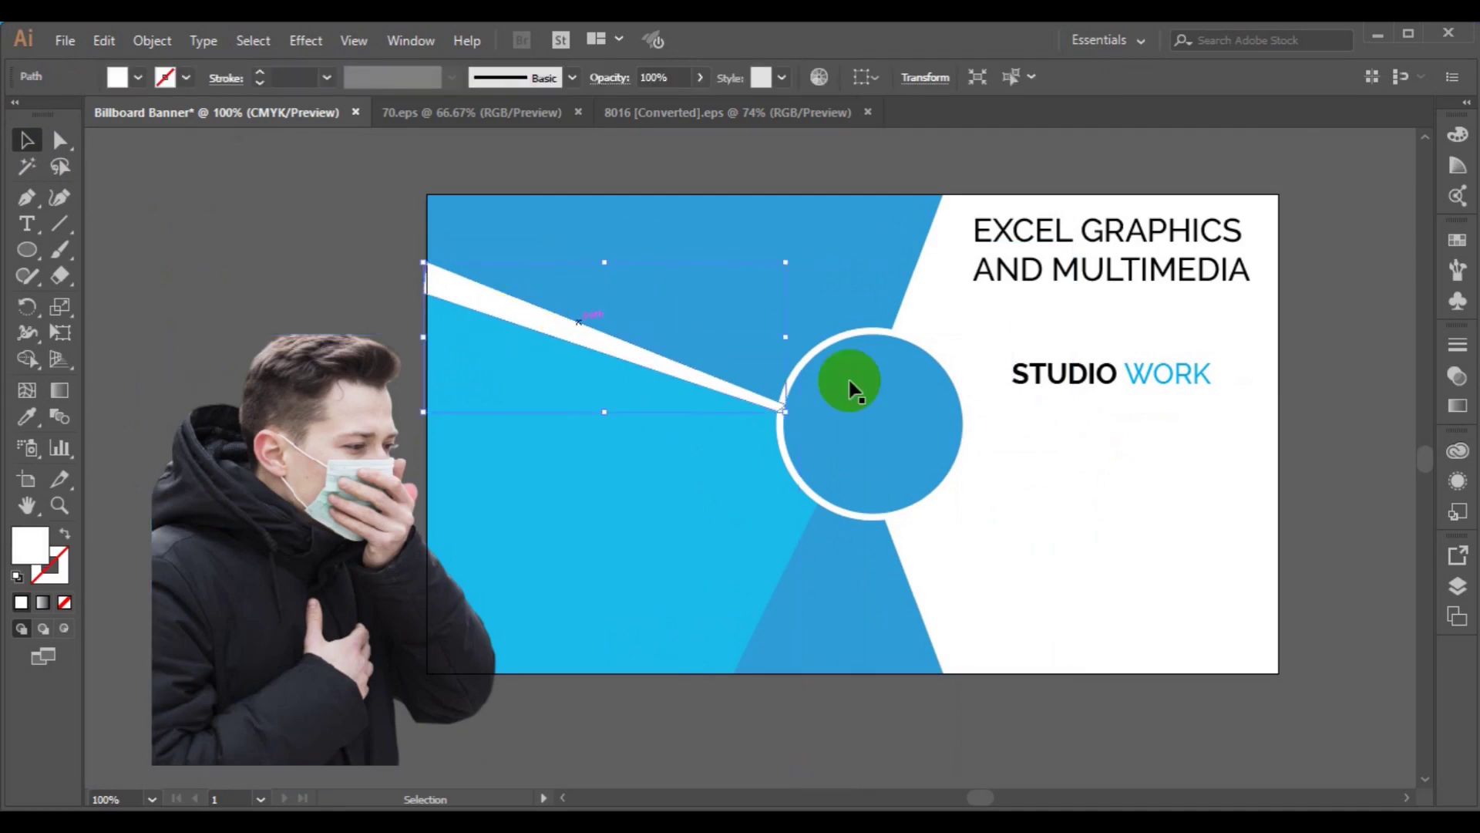
left_click(825, 353)
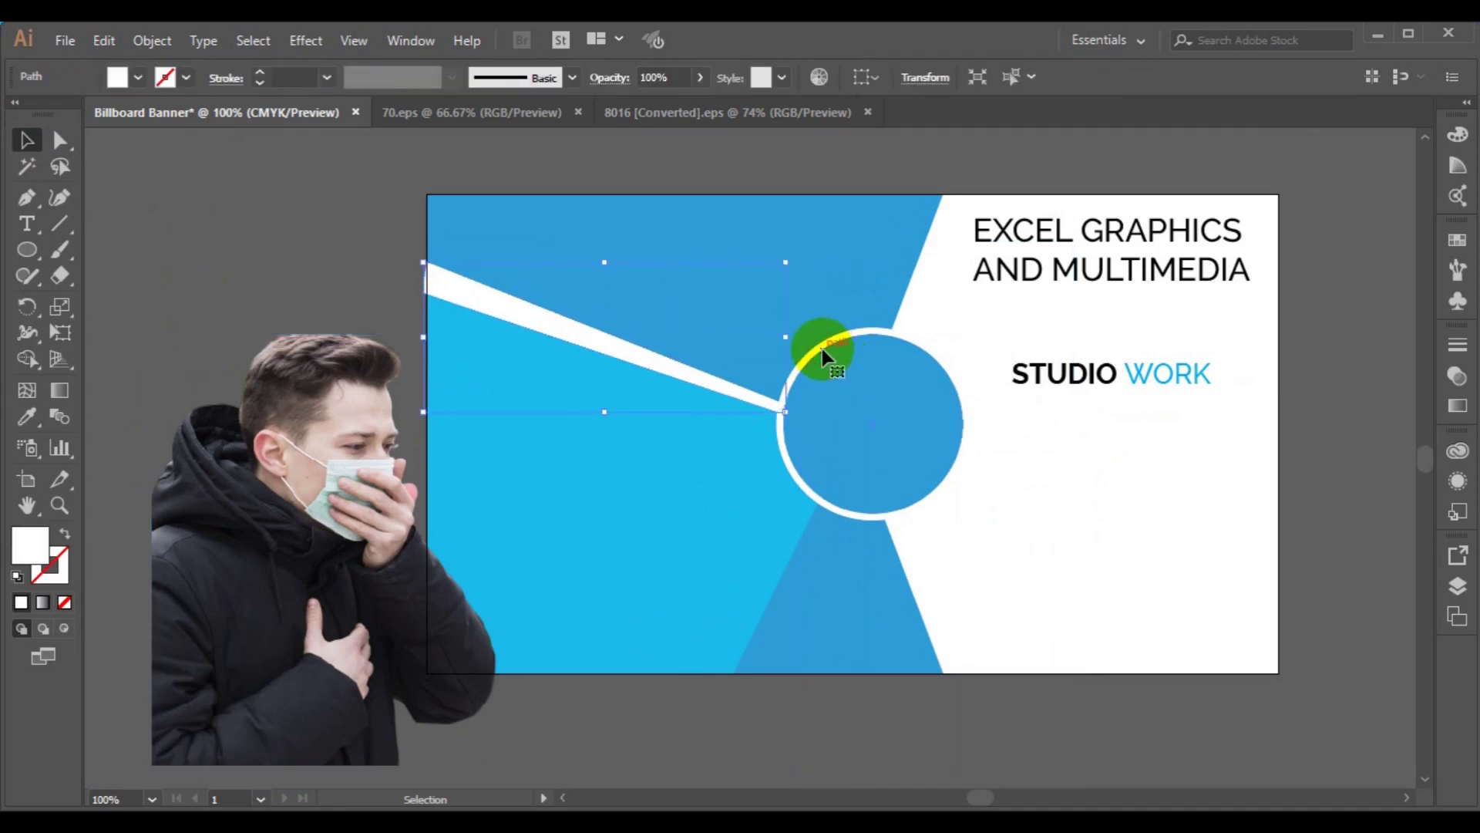
left_click(794, 379, "shift")
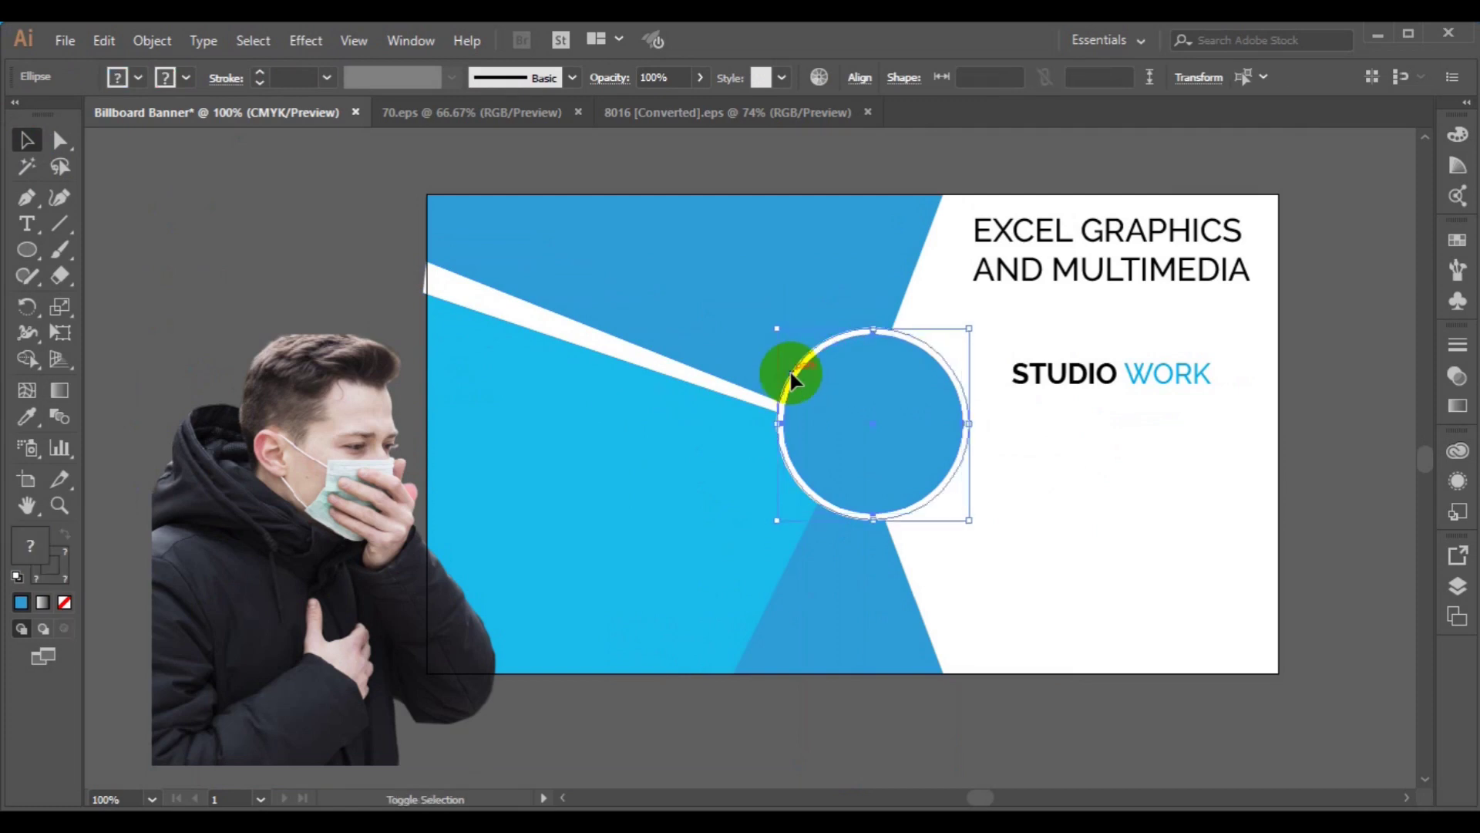
right_click(794, 380)
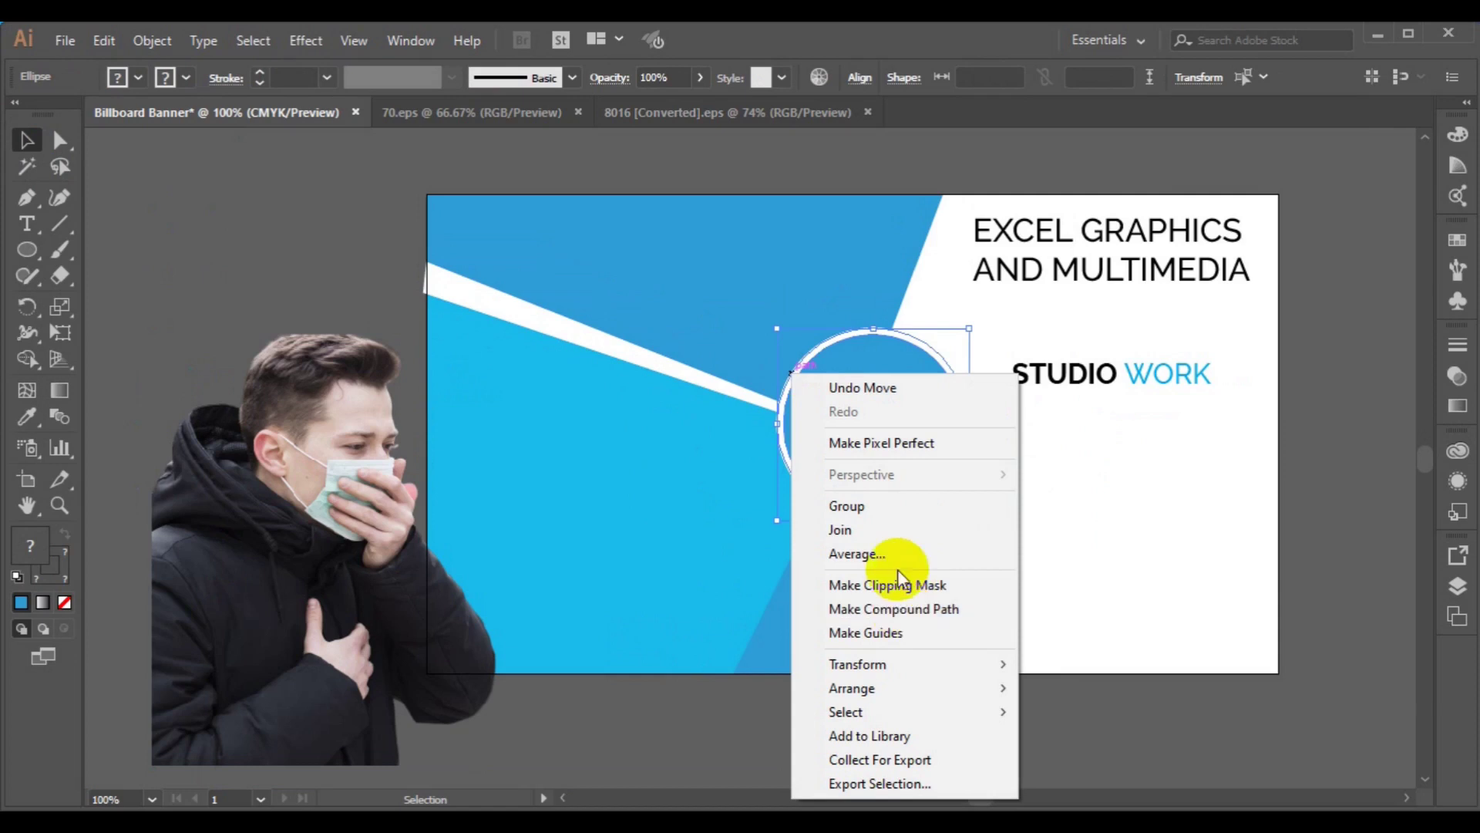
mouse_move(895, 686)
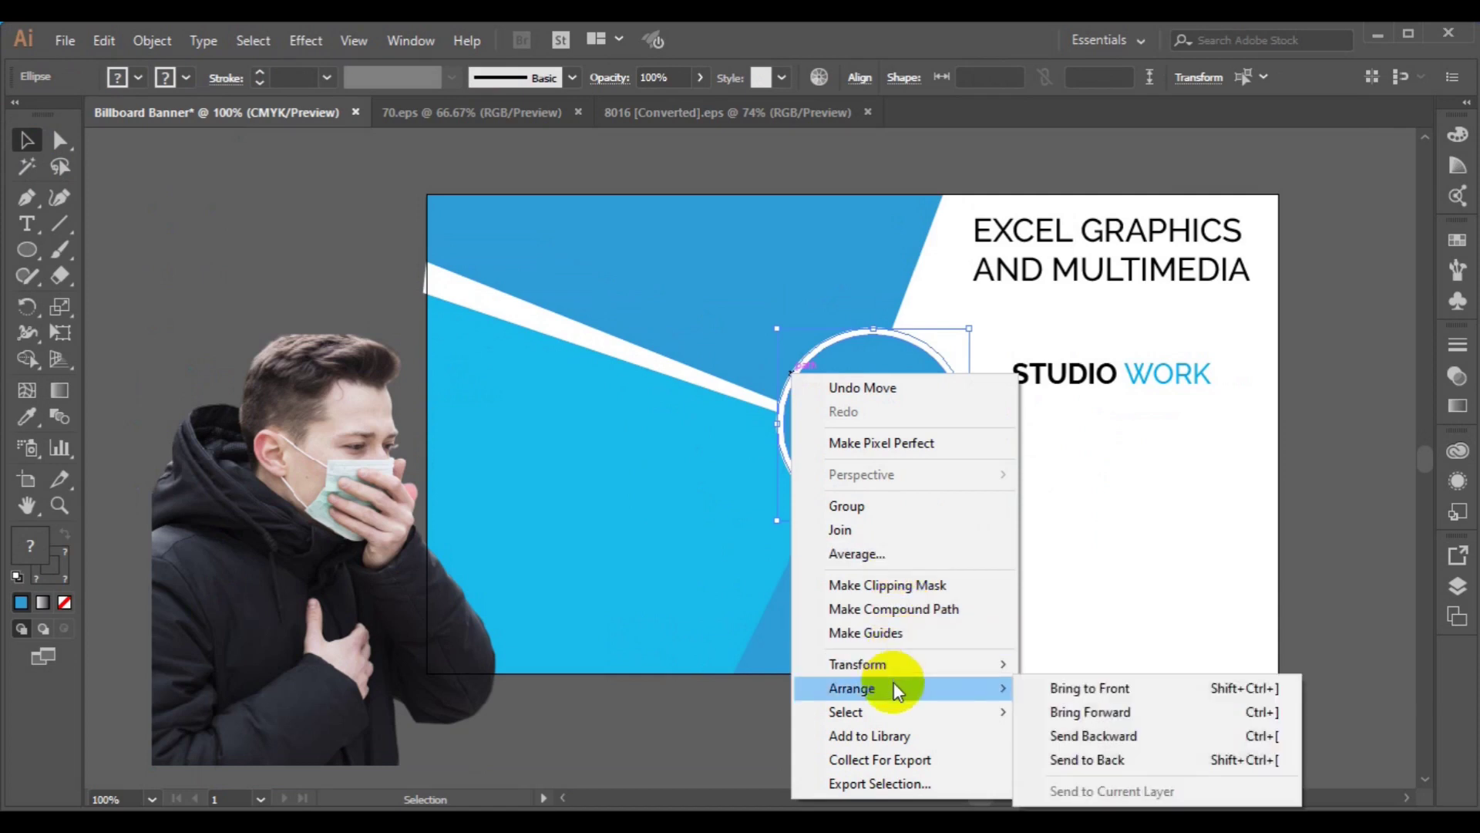
left_click(1141, 688)
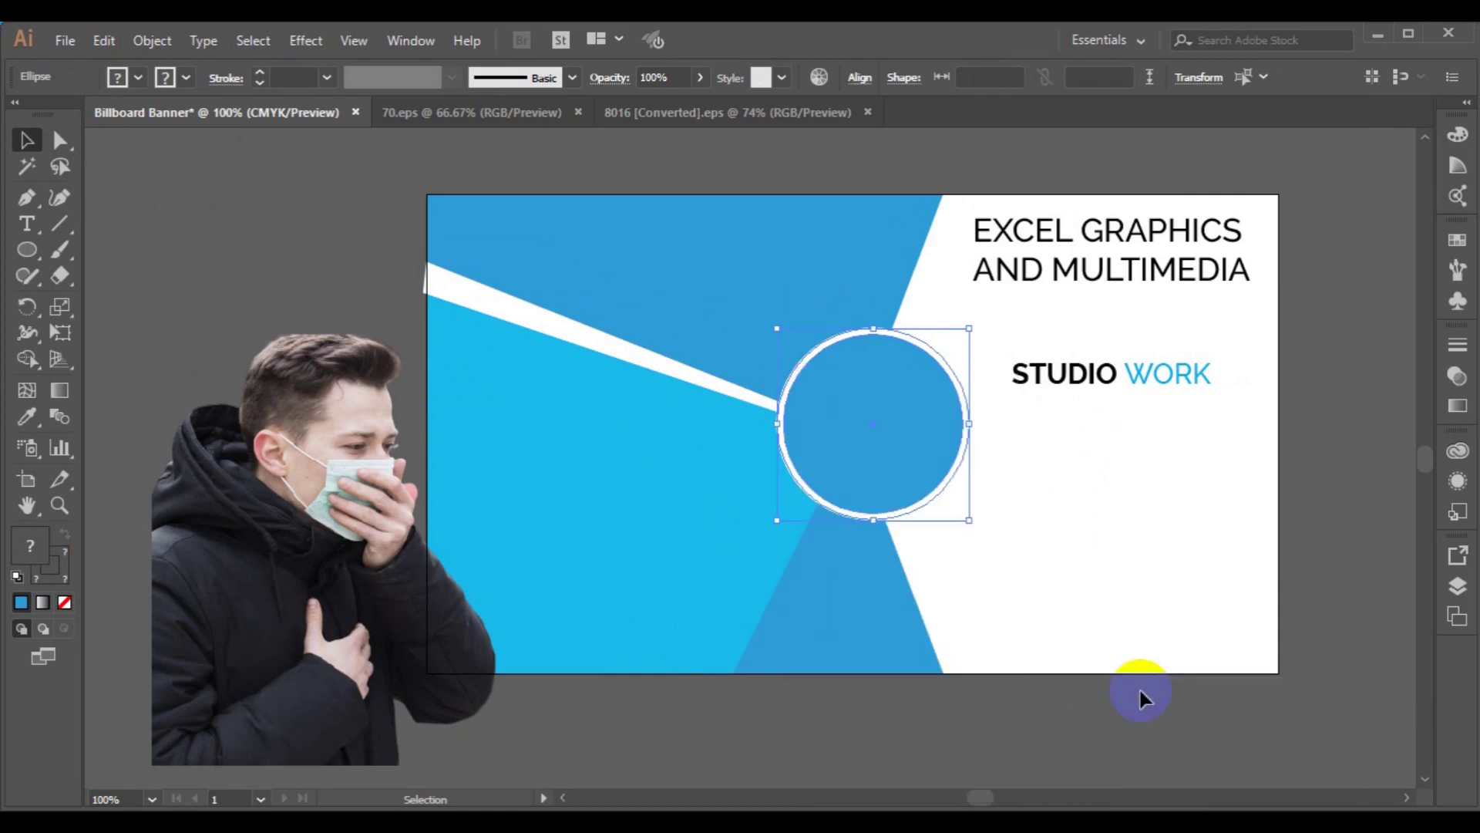
Move the photo back onto the banner's left side and bring it to the front
left_click(569, 520)
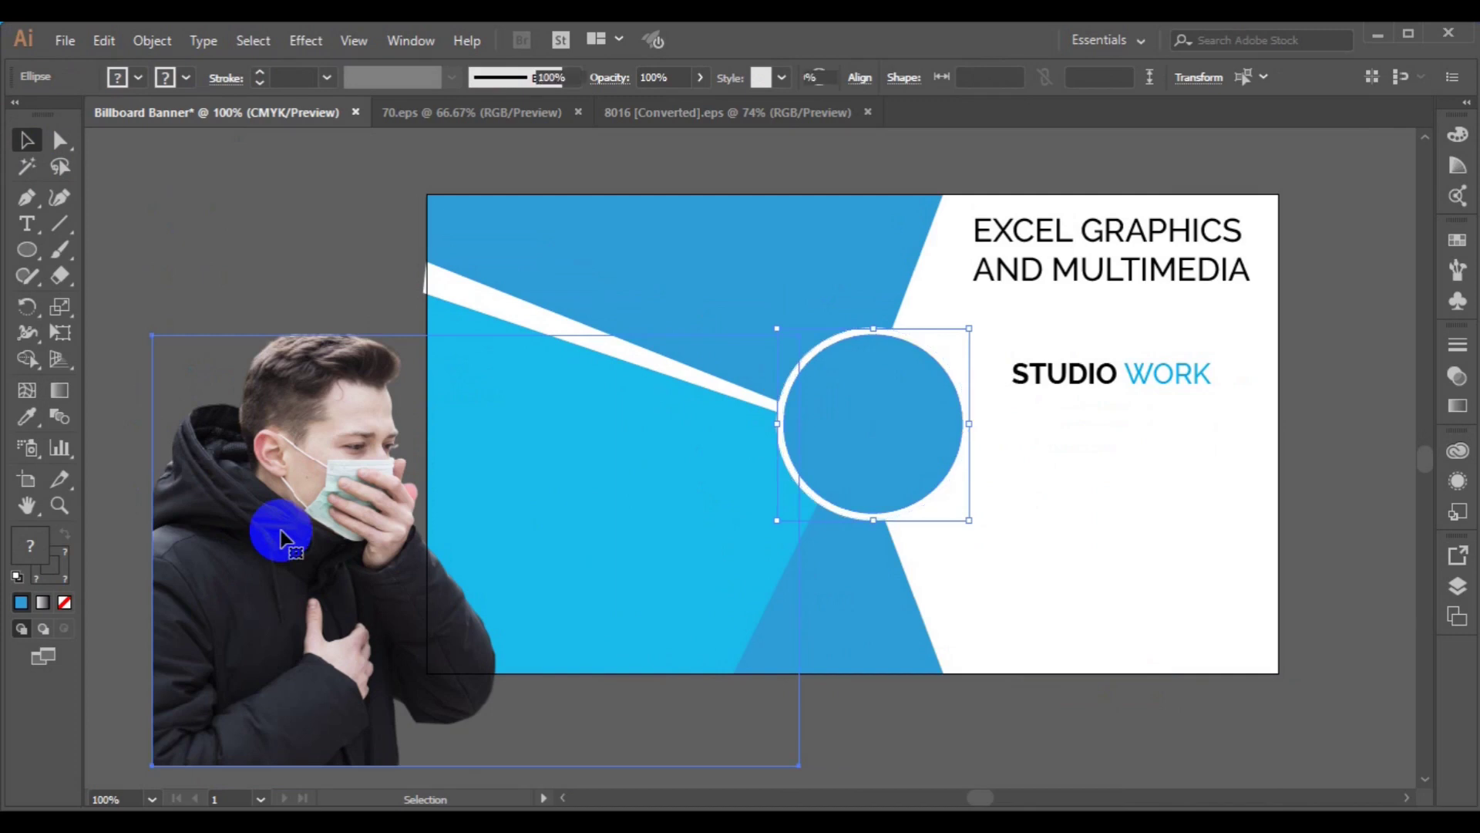
left_click_drag(280, 530, 558, 435)
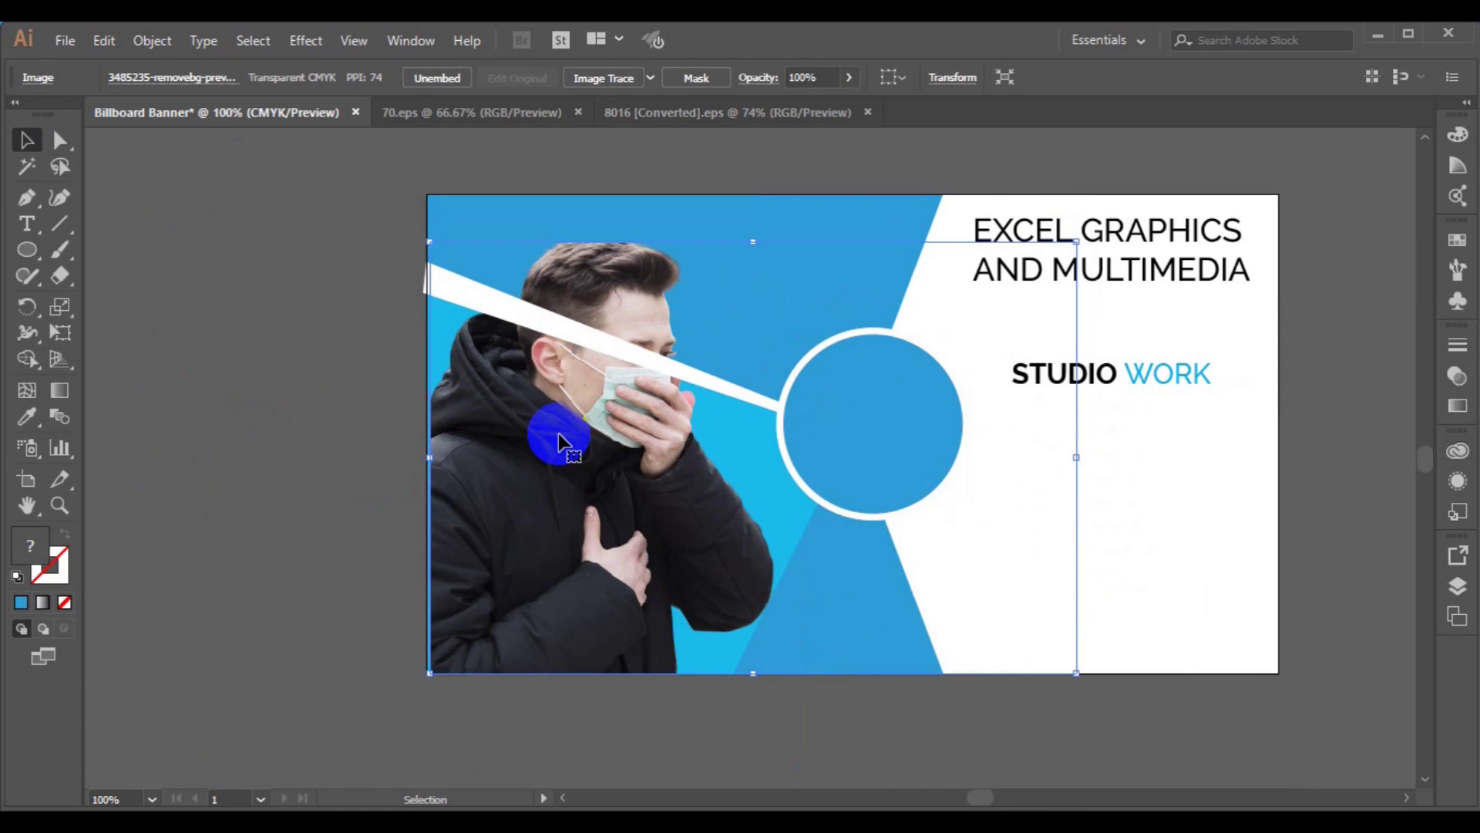
right_click(562, 443)
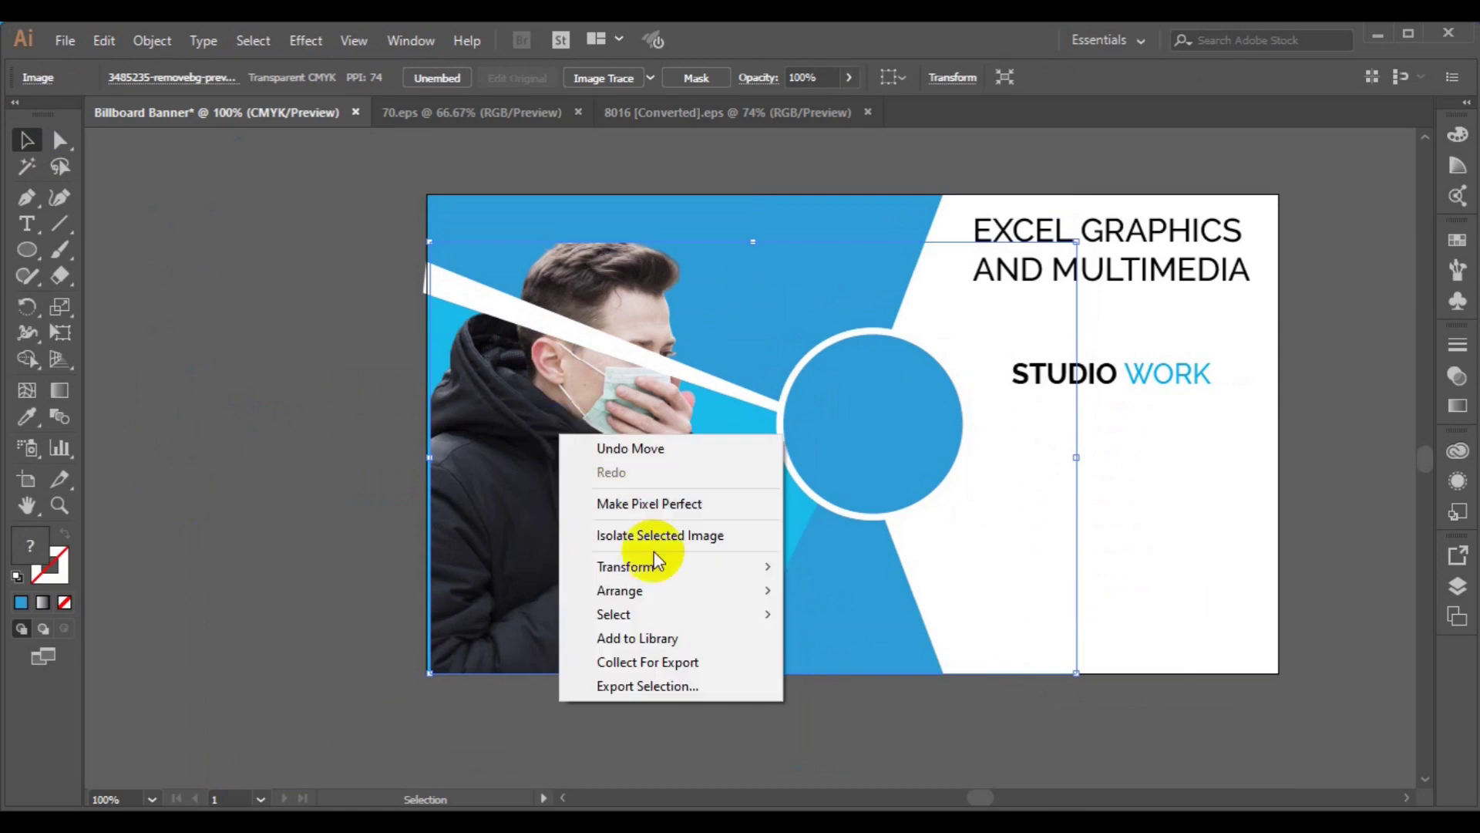
mouse_move(649, 587)
left_click(845, 591)
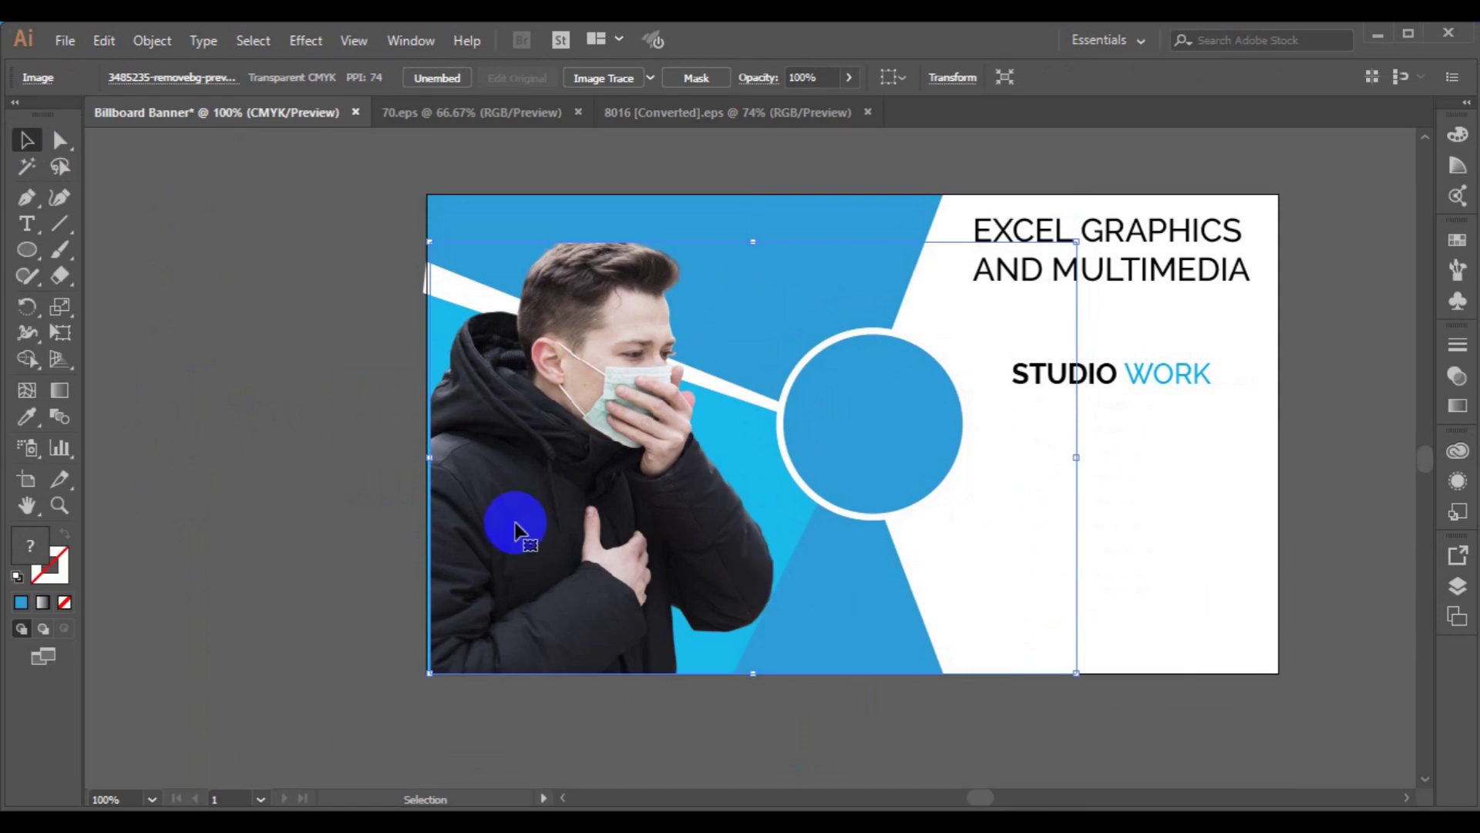
left_click(340, 506)
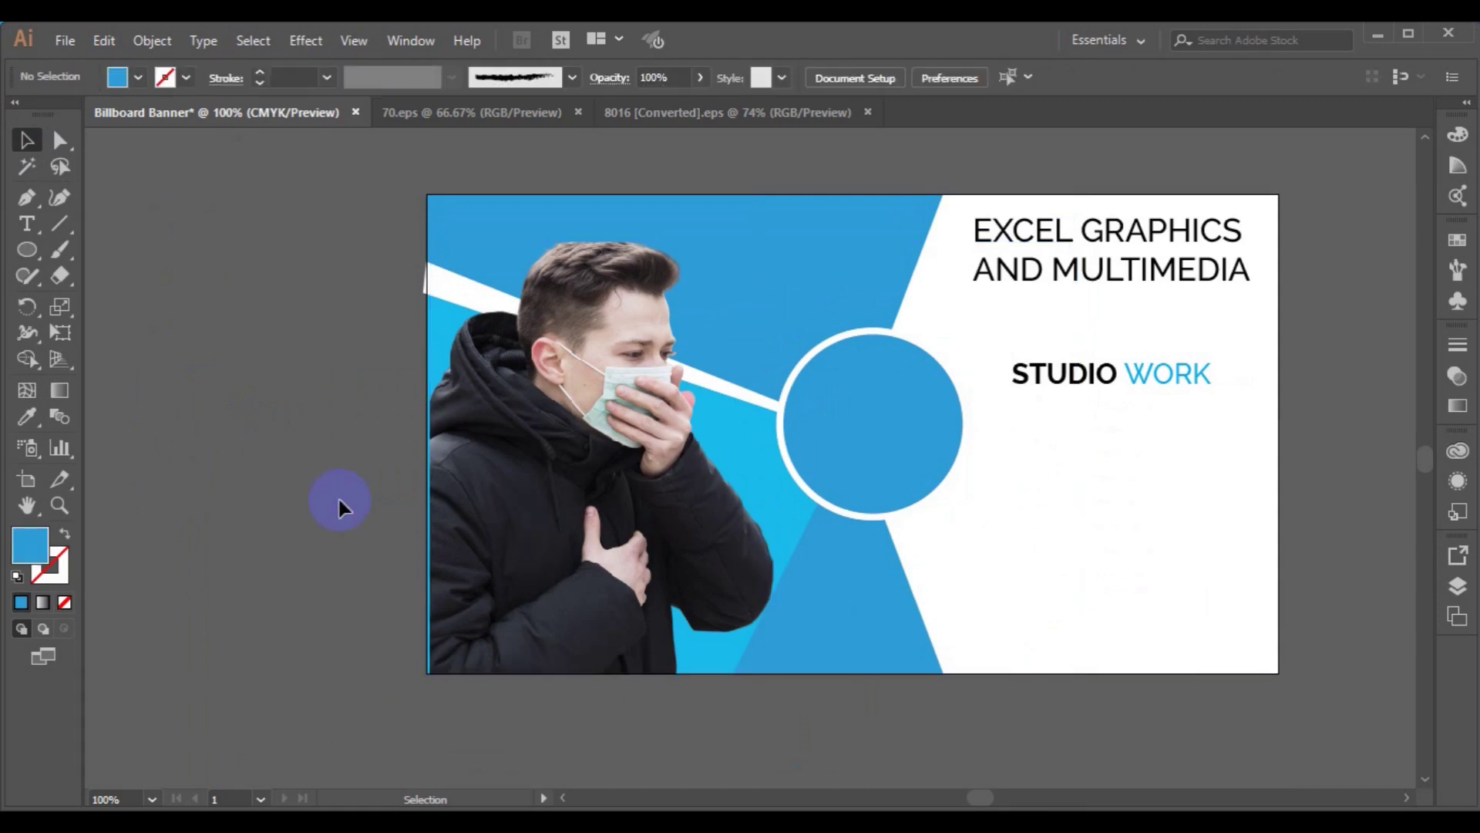
Set the stripe's fill to none, then back to white
left_click_drag(414, 288, 425, 289)
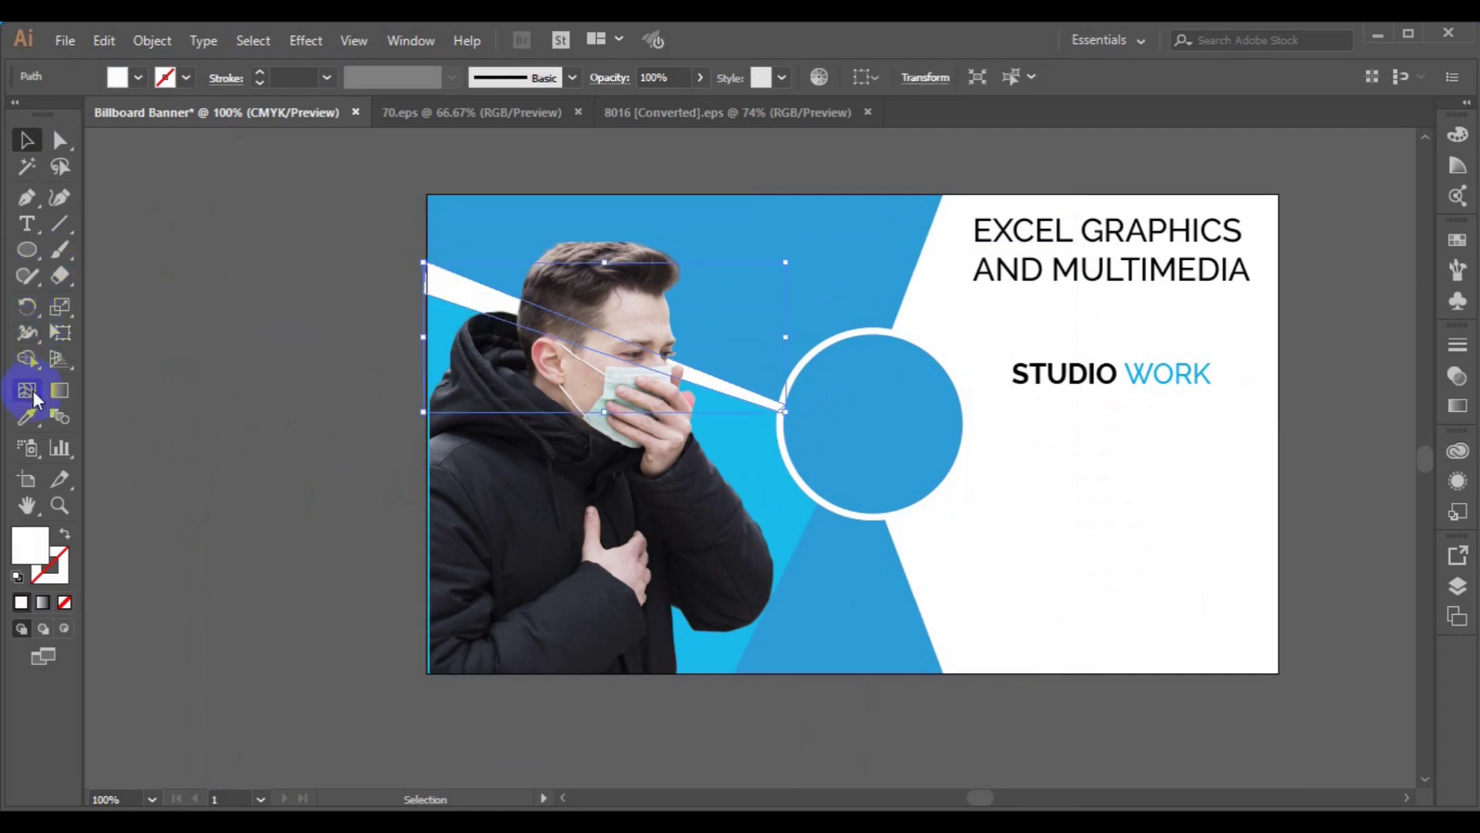
left_click_drag(27, 250, 103, 251)
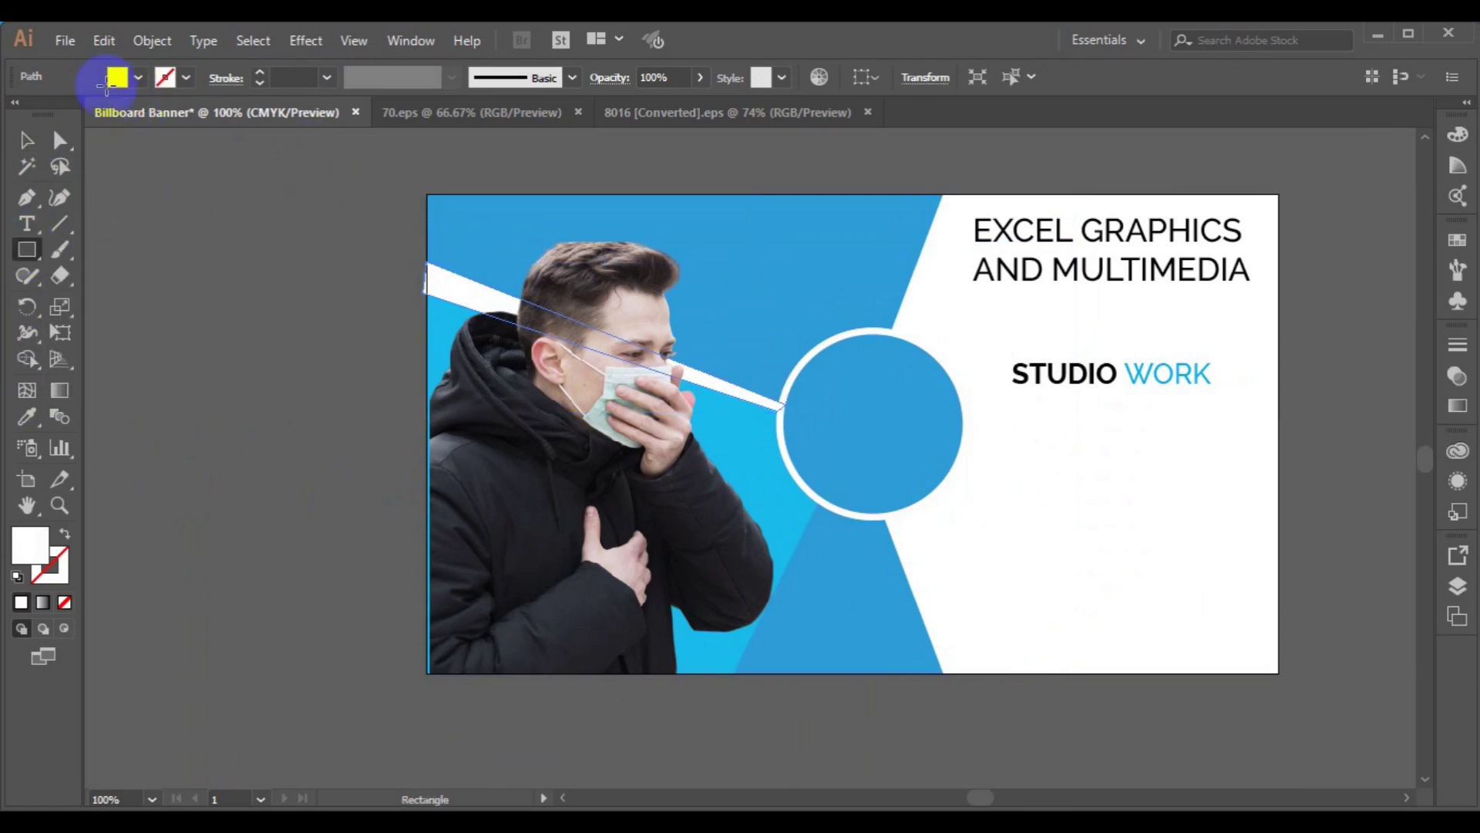
left_click(136, 77)
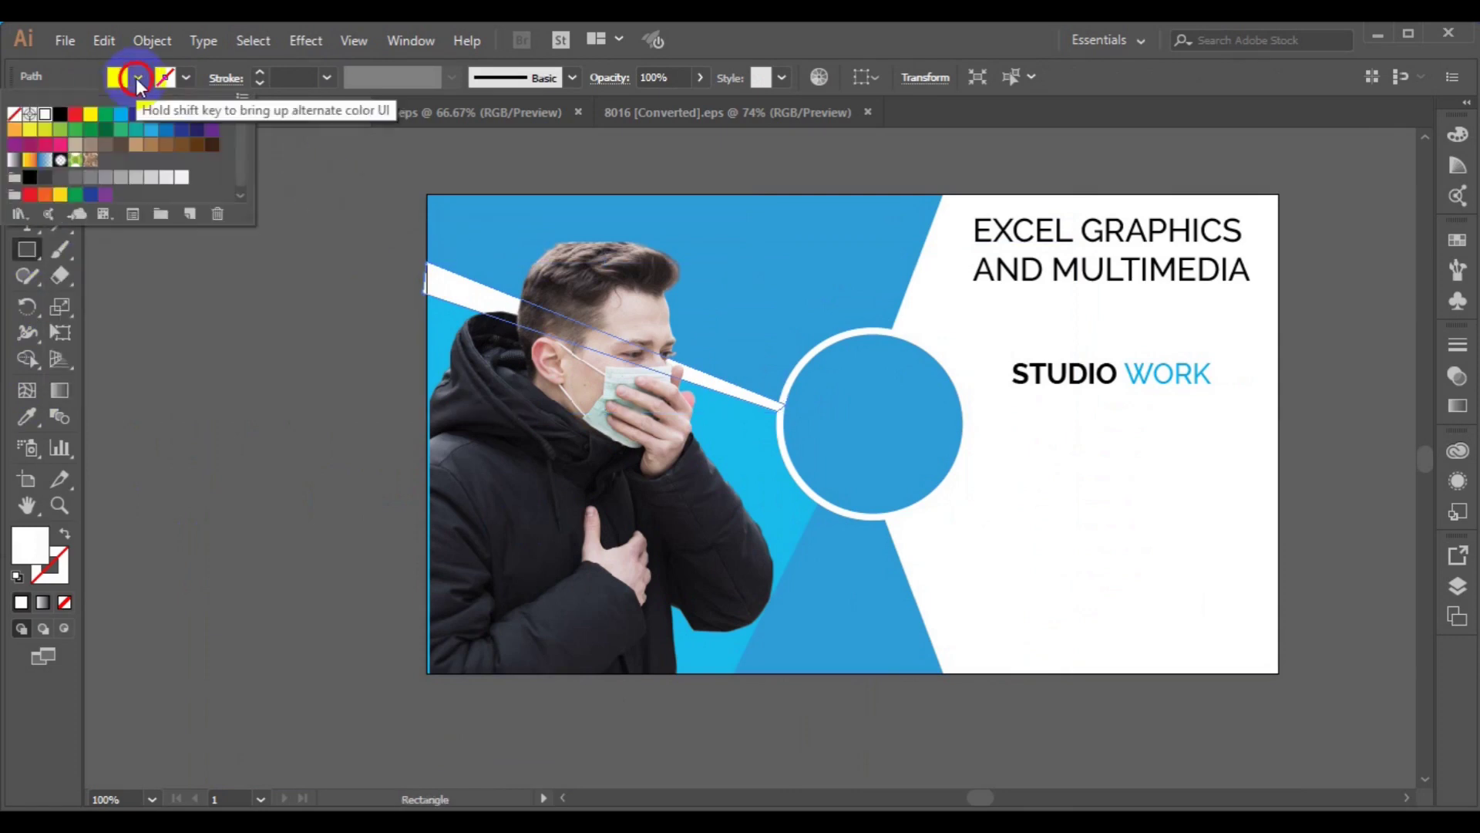
left_click(14, 116)
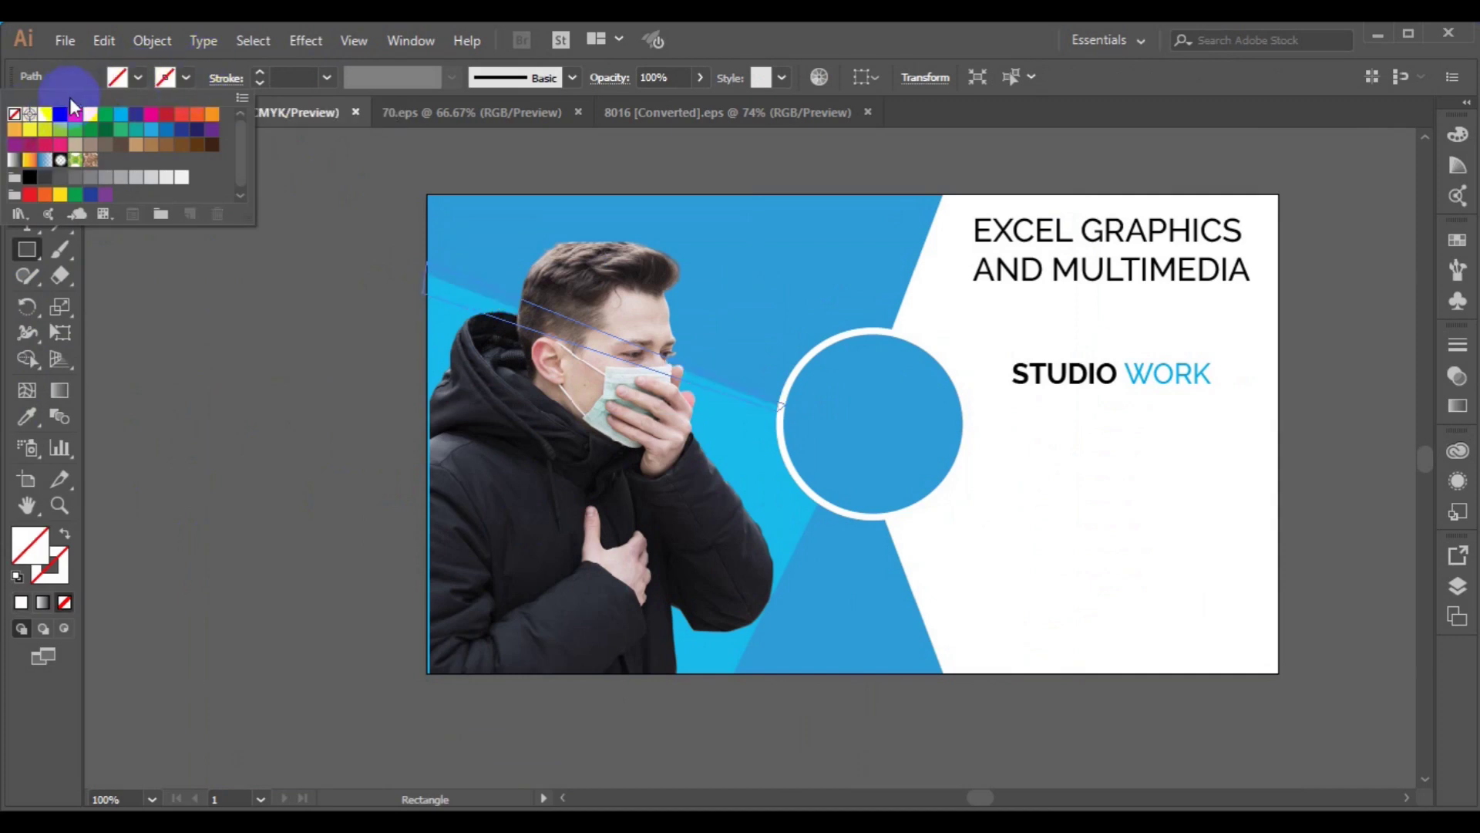
left_click(45, 114)
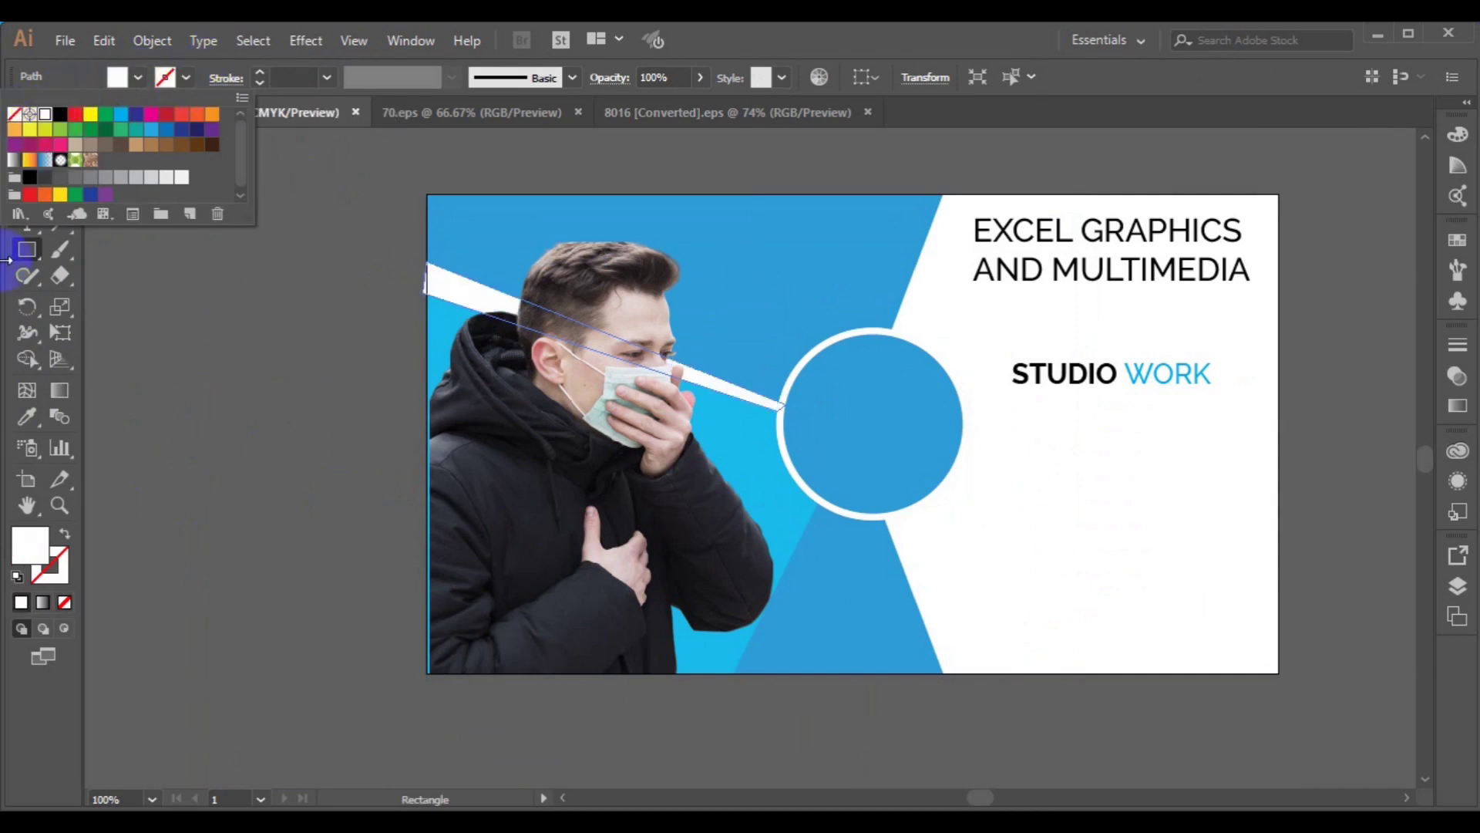
left_click(26, 140)
left_click(335, 363)
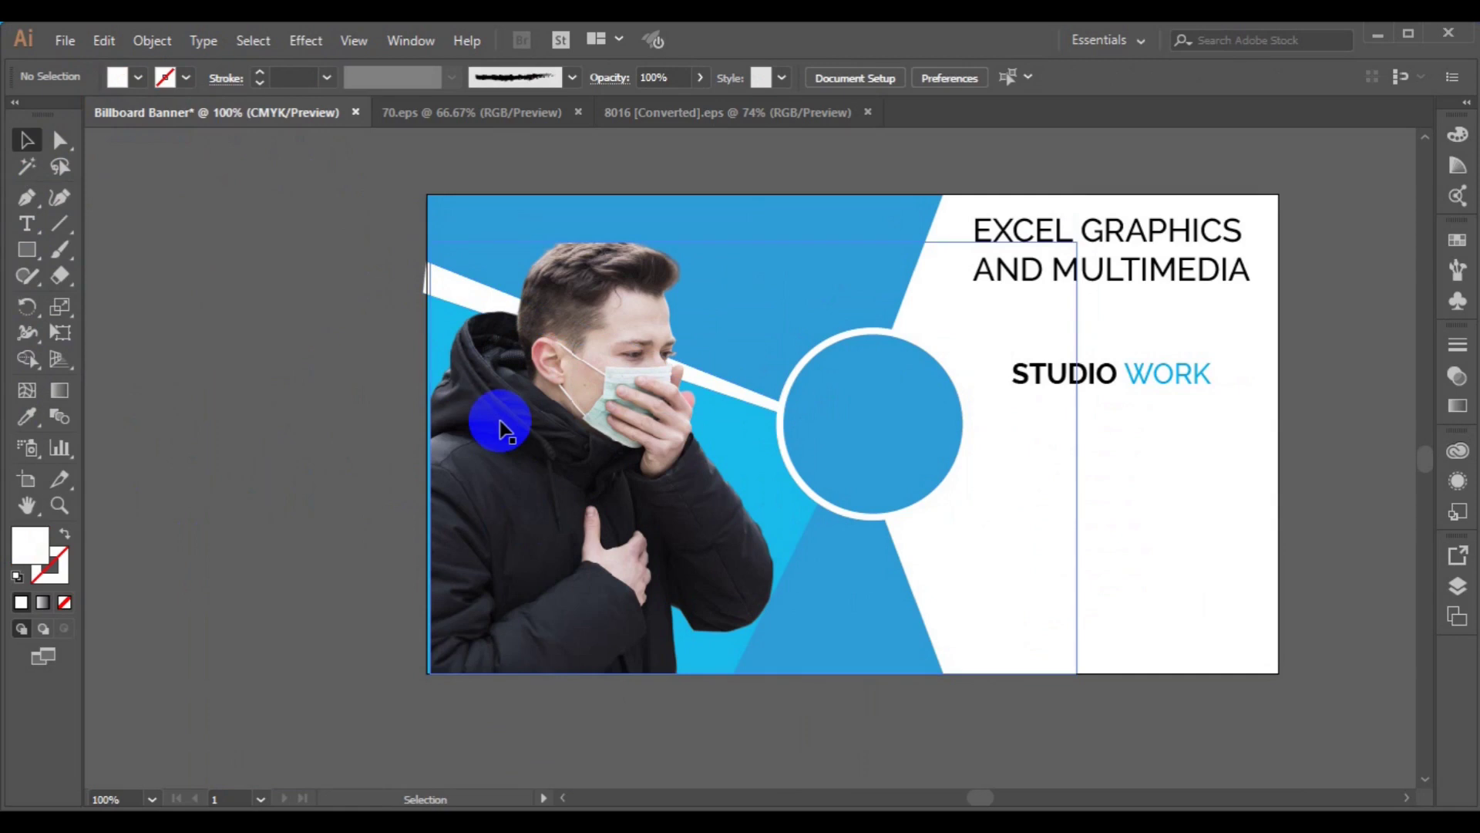
Select the white diagonal stripe and delete it
left_click(442, 300)
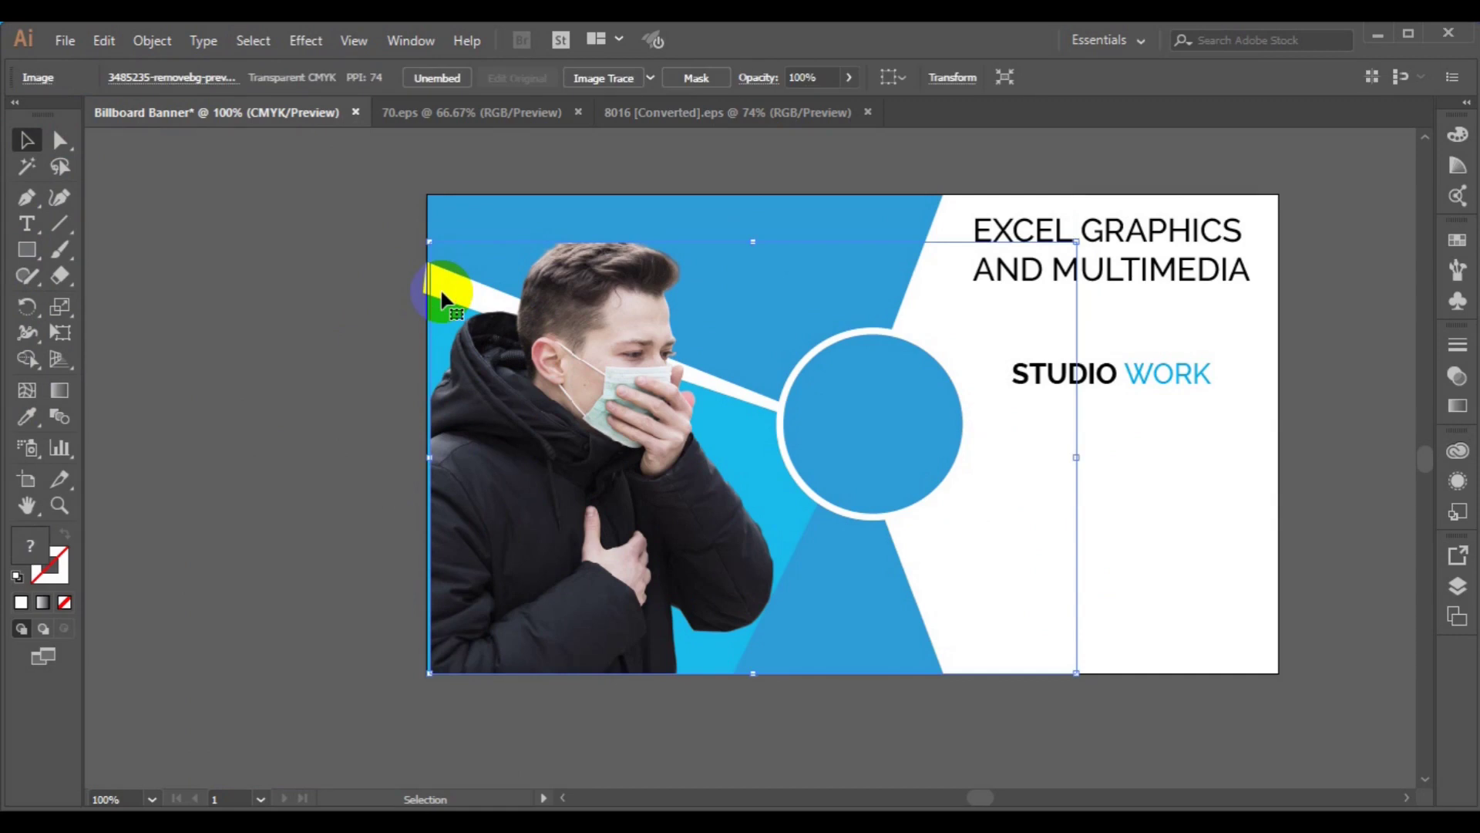
left_click(407, 283)
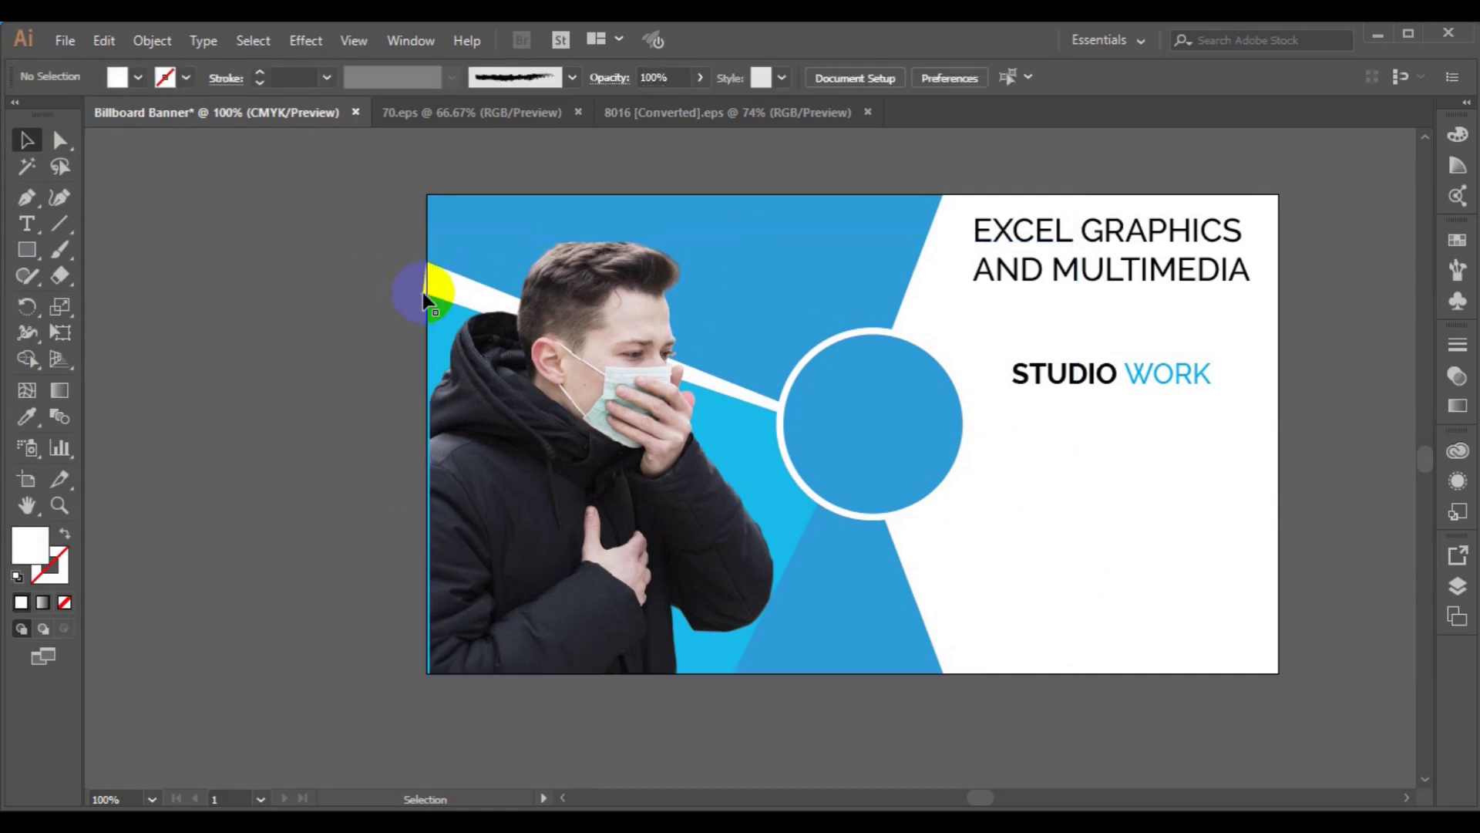
left_click(424, 292)
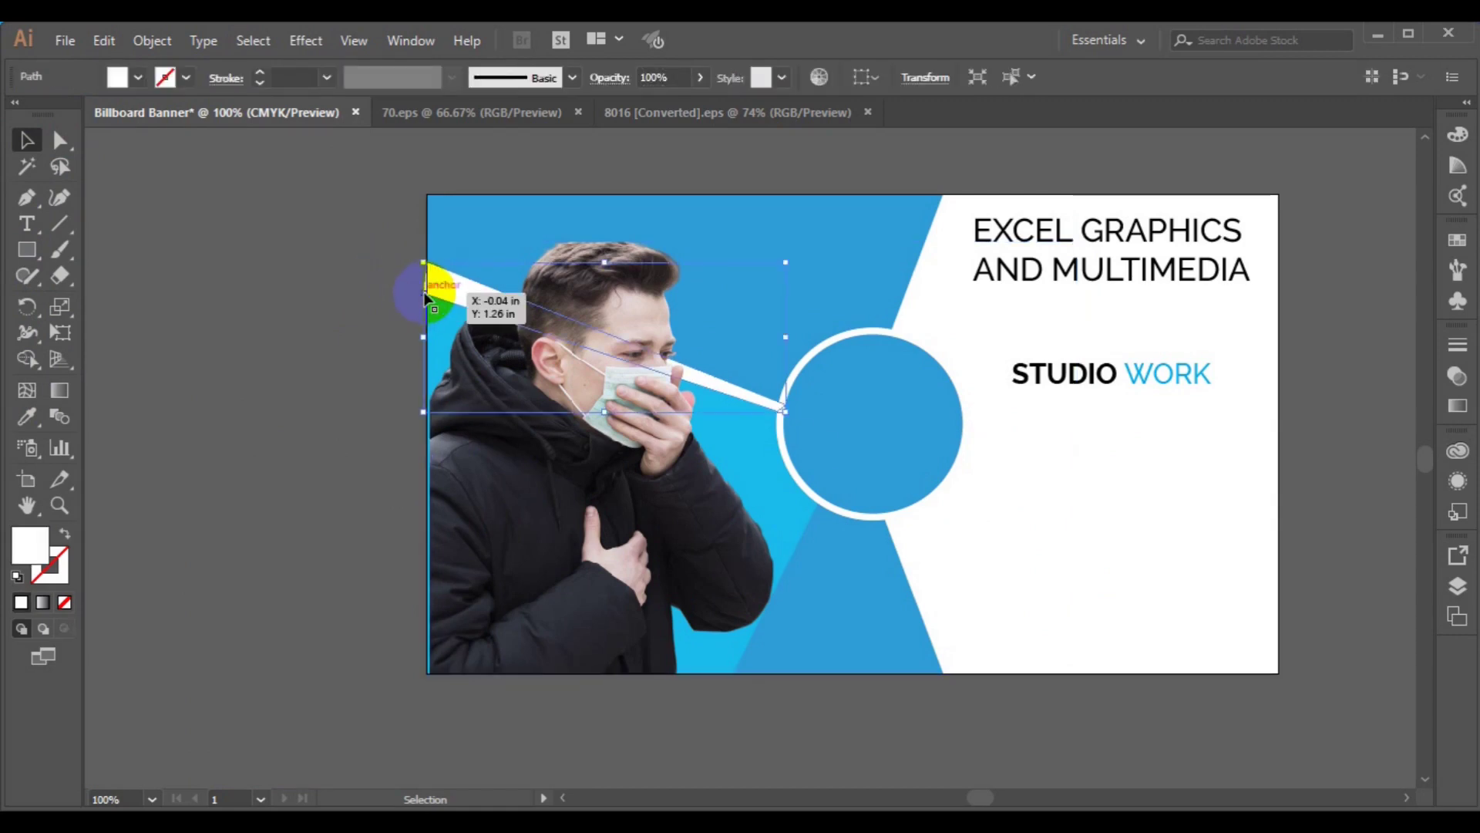
key("Delete")
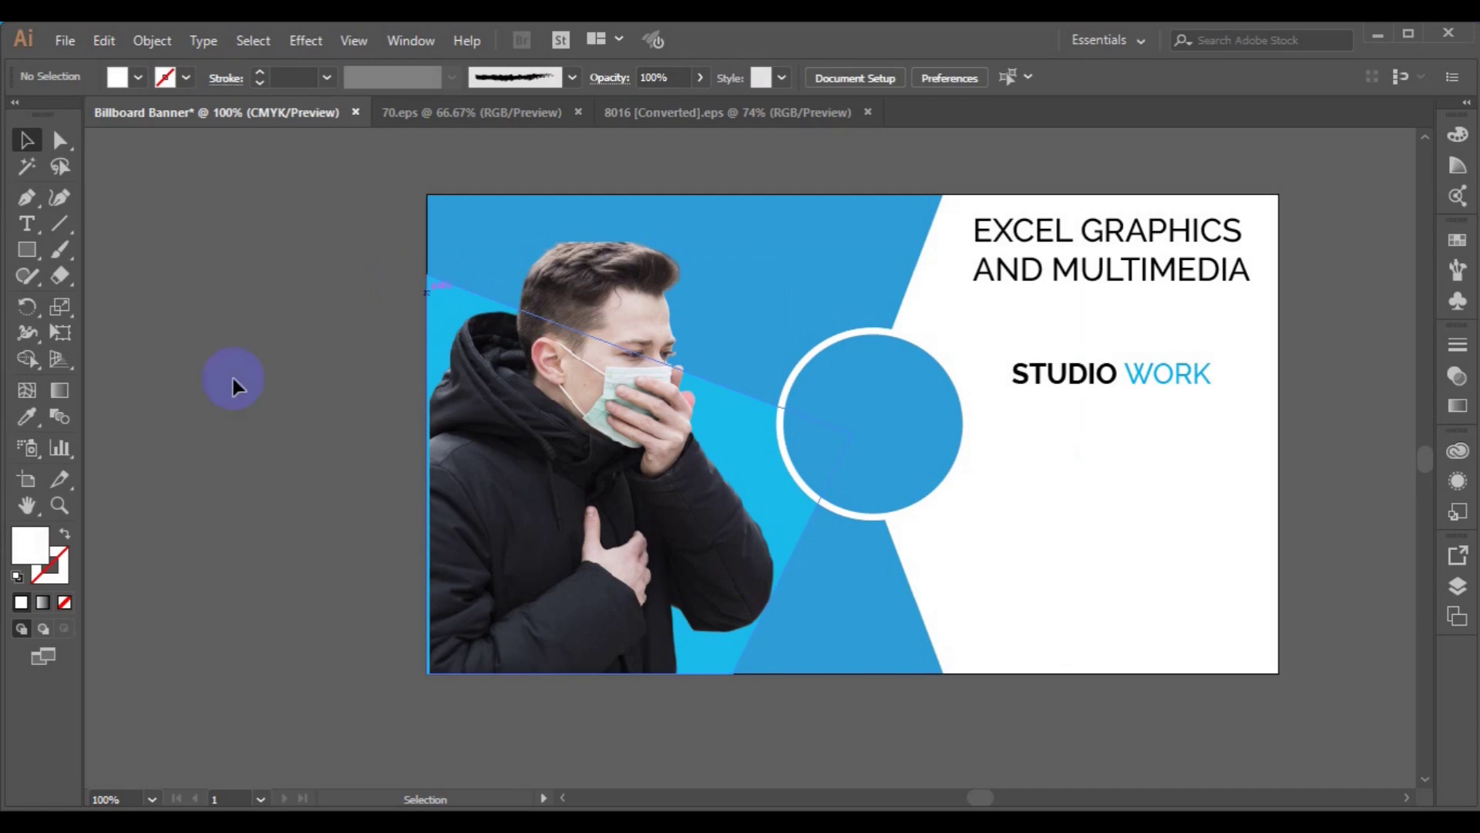